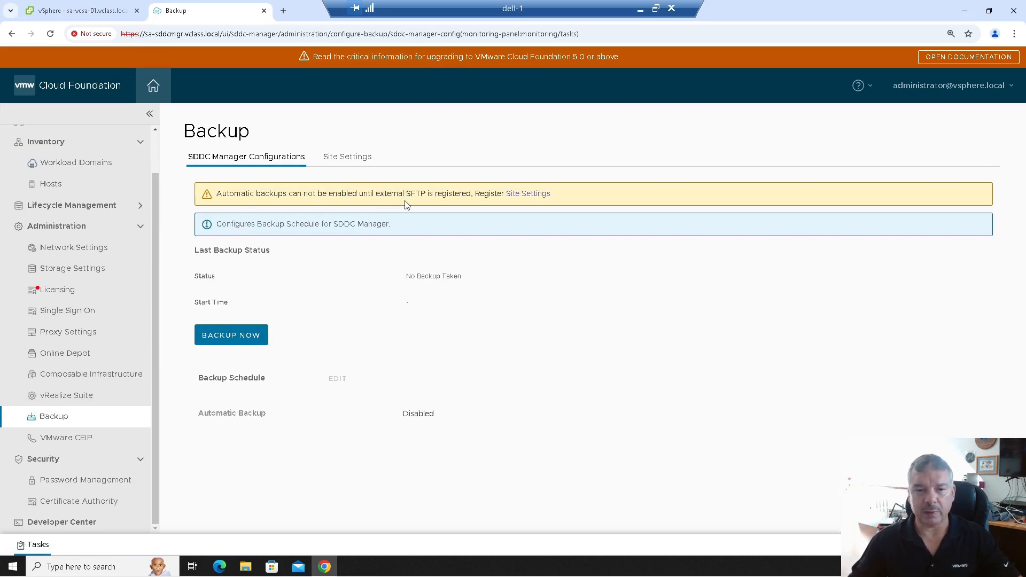
- In the backup site settings, set Host FQDN to sftp.vclass.local and fetch its SSH fingerprint
left_click(341, 158)
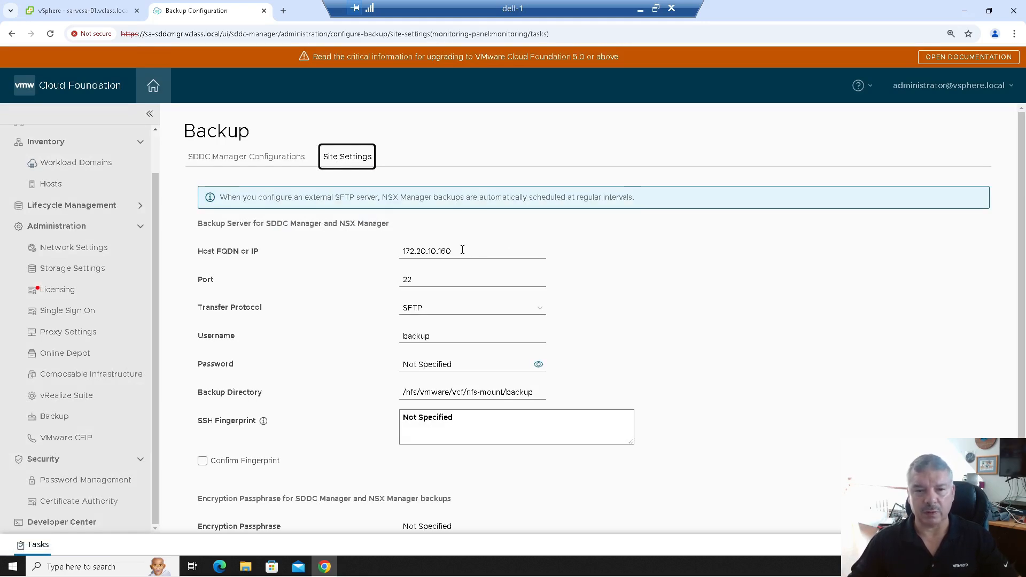
key("Tab")
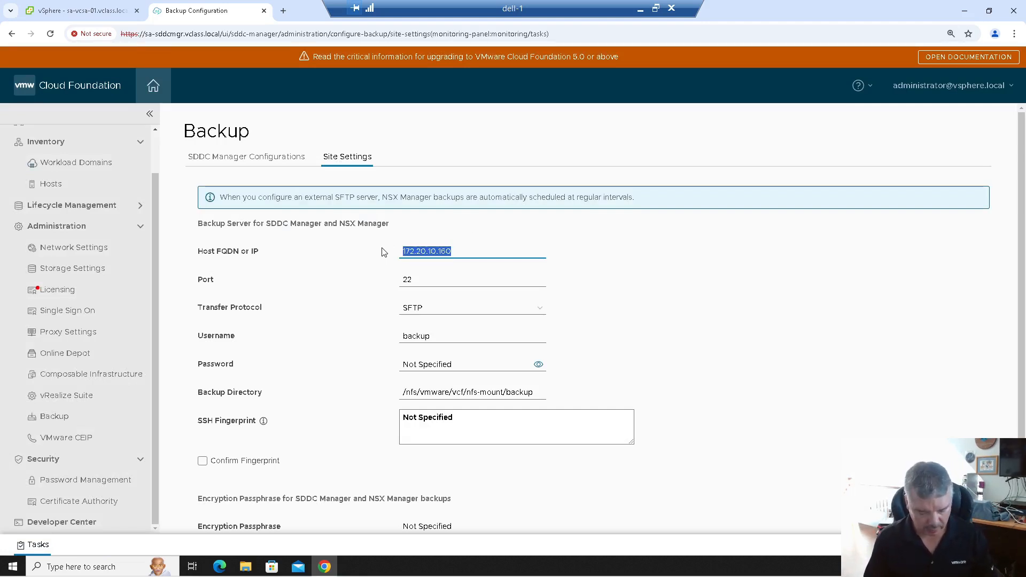
type("sft")
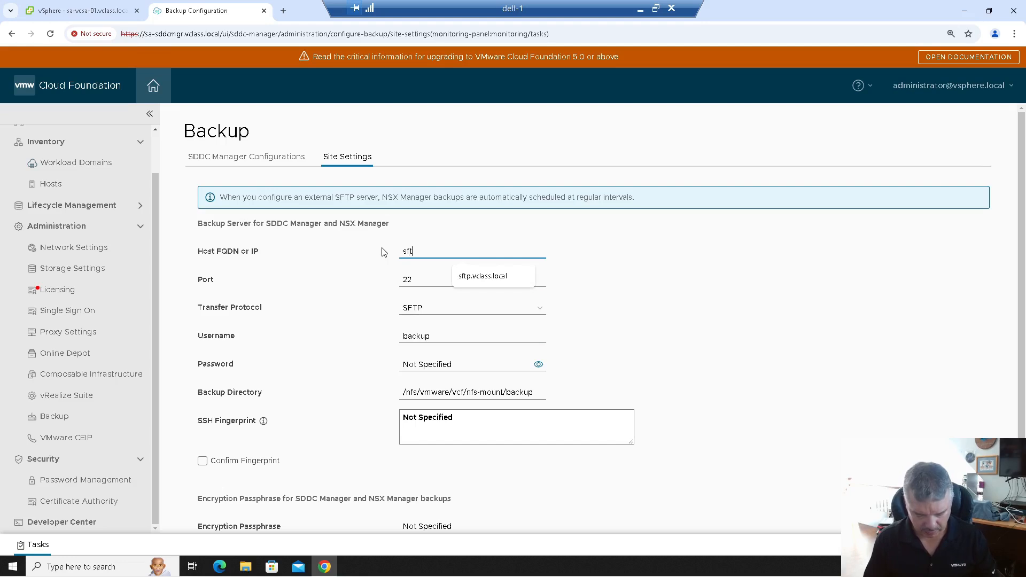
type("p.vclass.local")
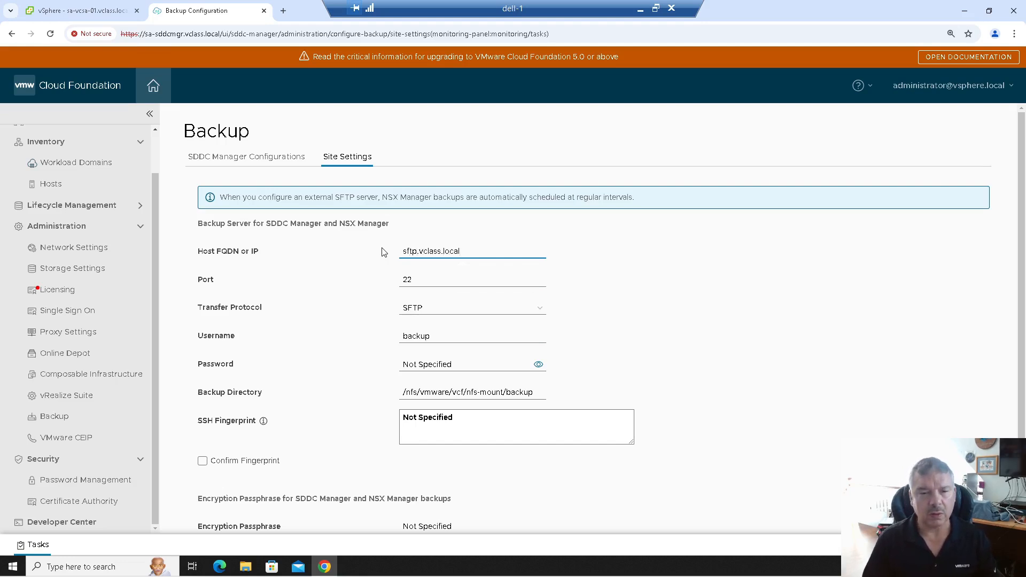
key("Tab")
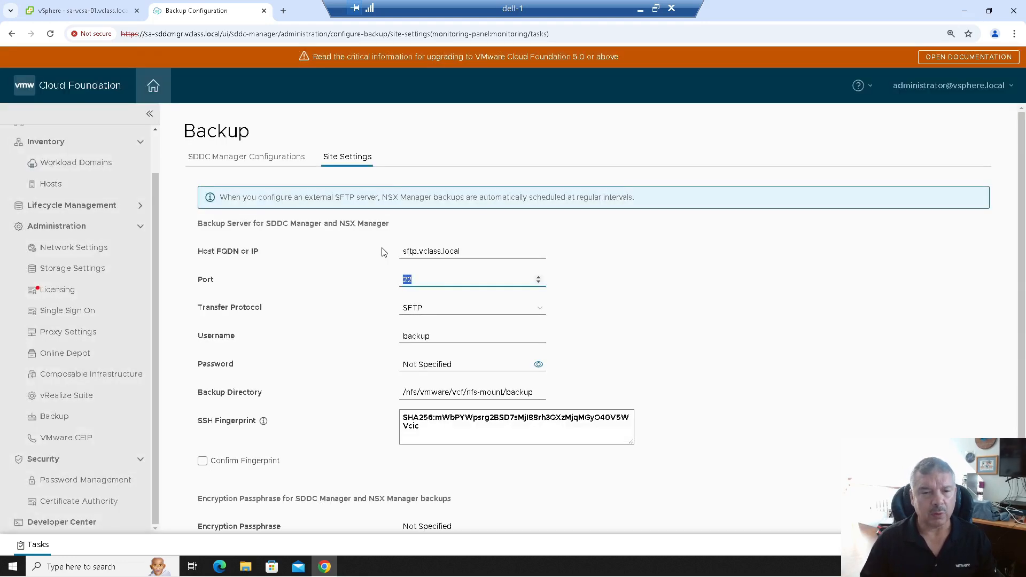
left_click_drag(431, 428, 401, 420)
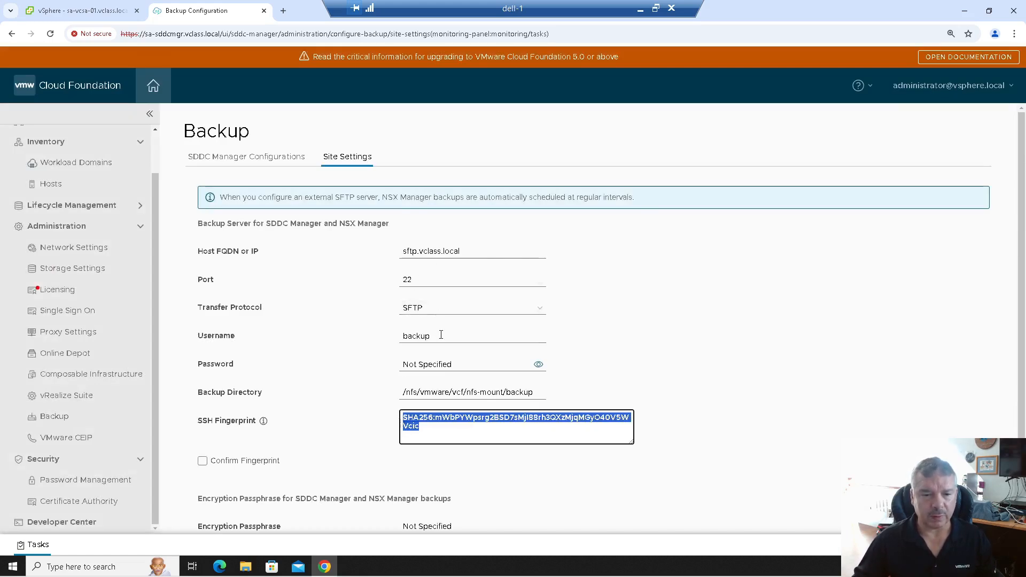
- Change the username to vmware, enter the password, and set the backup directory to /home/vmware/backup/
left_click_drag(441, 335, 367, 334)
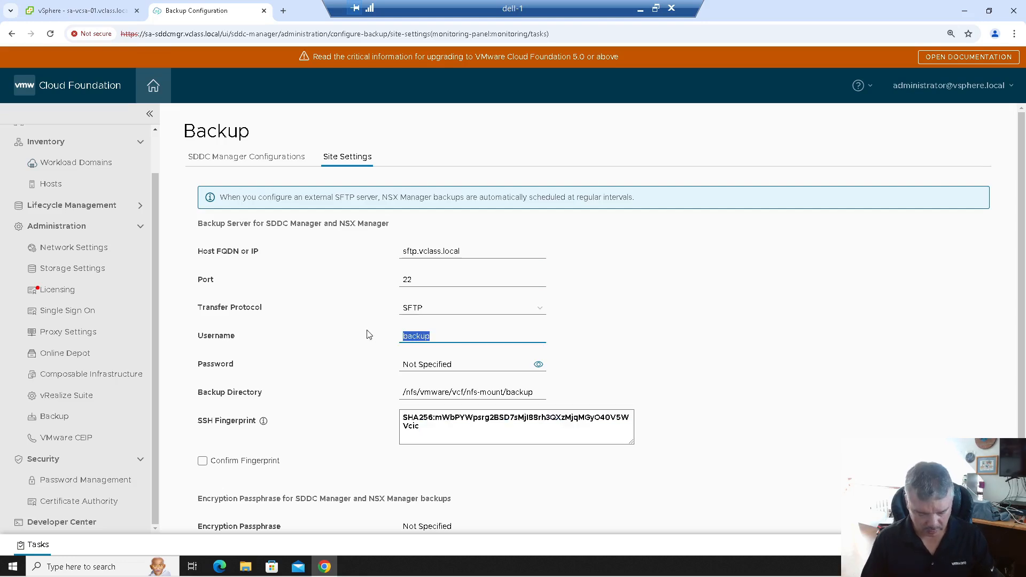
type("vmware")
double_click(417, 336)
left_click(458, 363)
type("VMware1!")
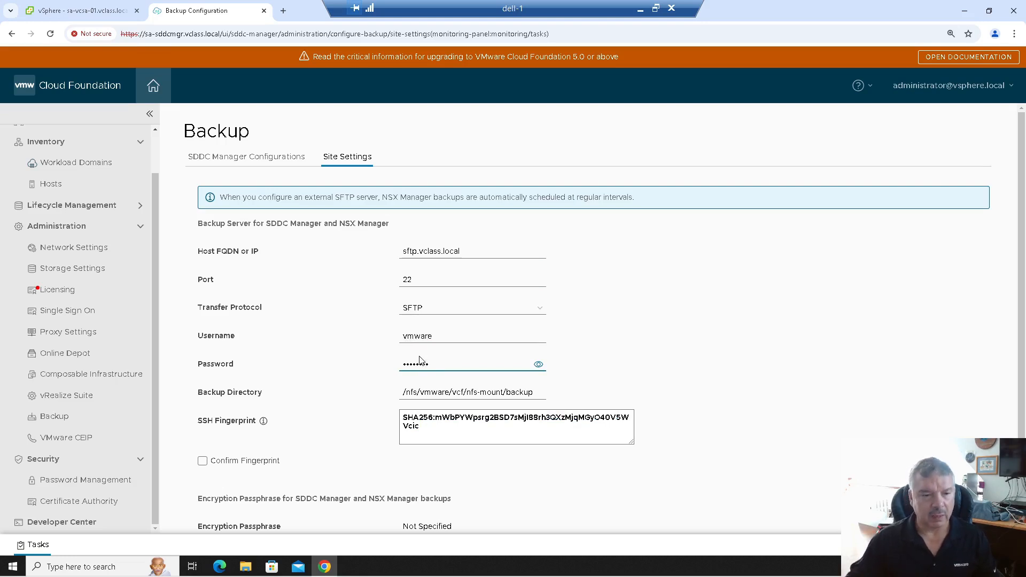
left_click(439, 394)
triple_click(440, 393)
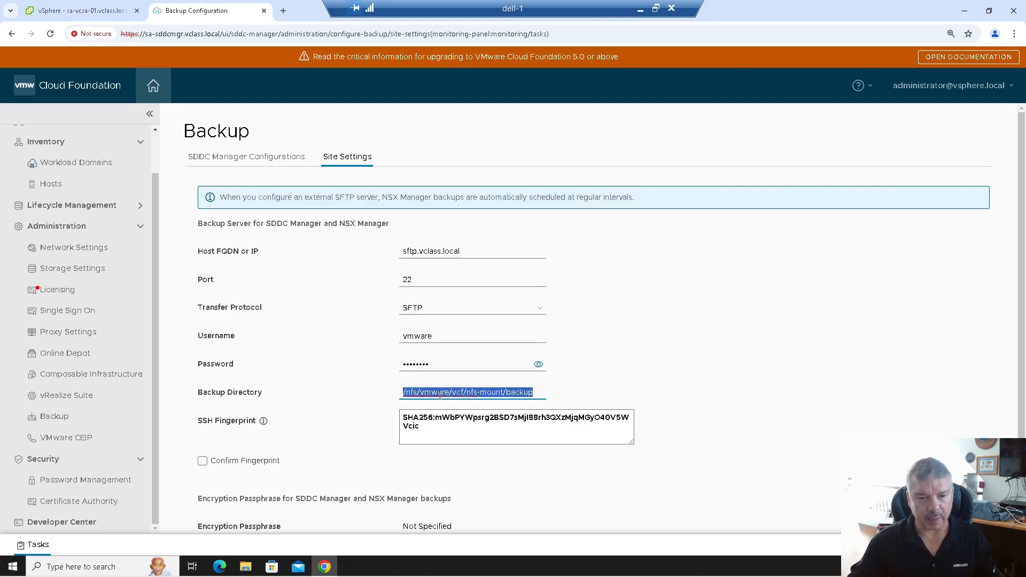
type("/home")
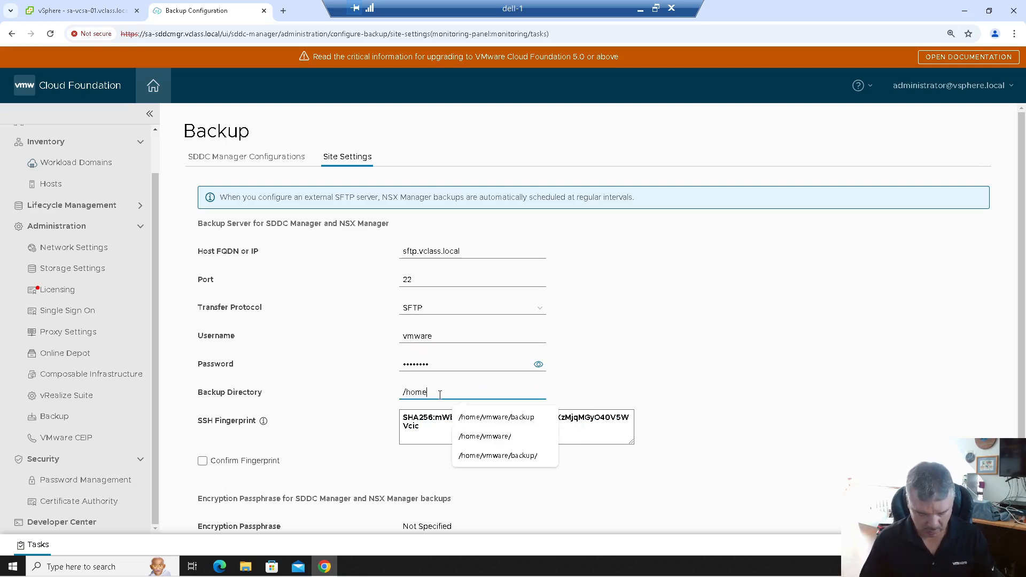
type("/vmw")
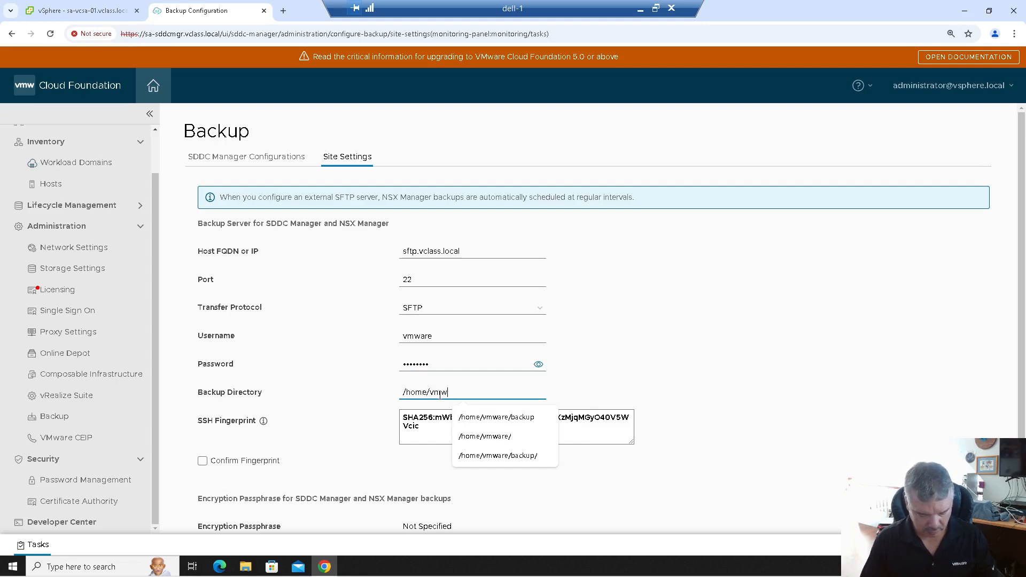
type("are/")
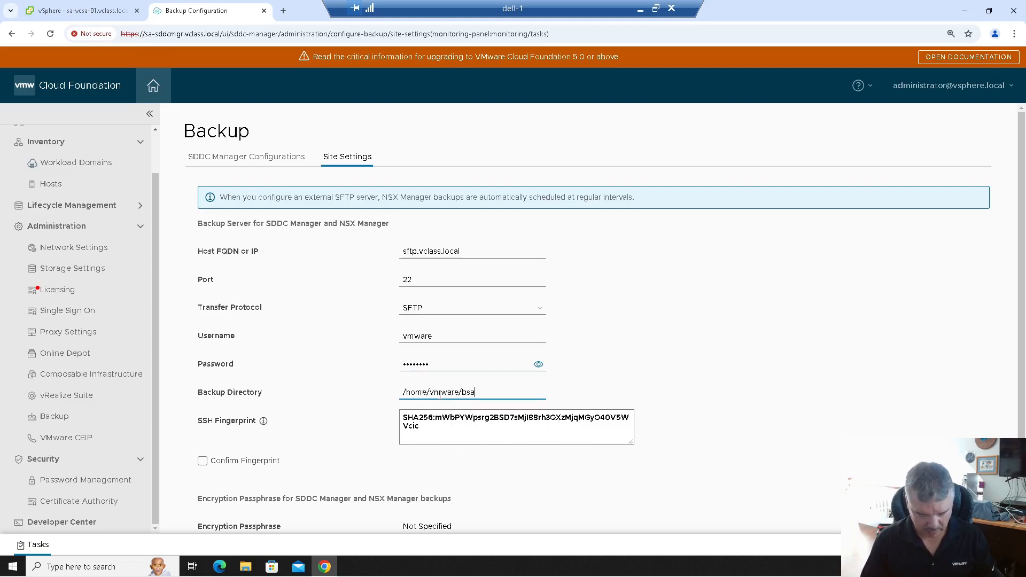
type("backup/")
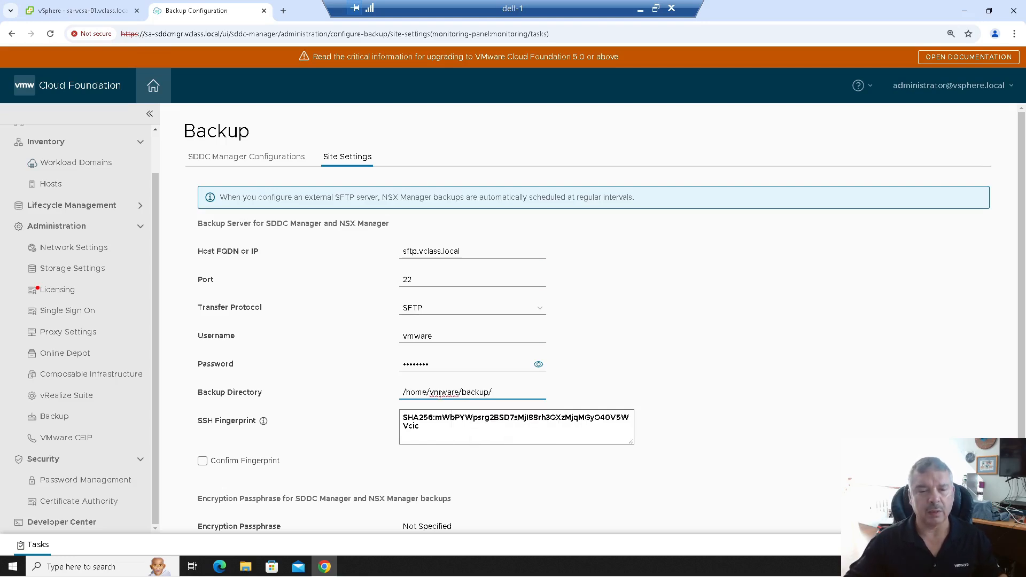
- Confirm the sftp.vclass.local fingerprint, enter the encryption passphrase, then save and confirm the backup configuration
scroll(582, 360, "down", 2)
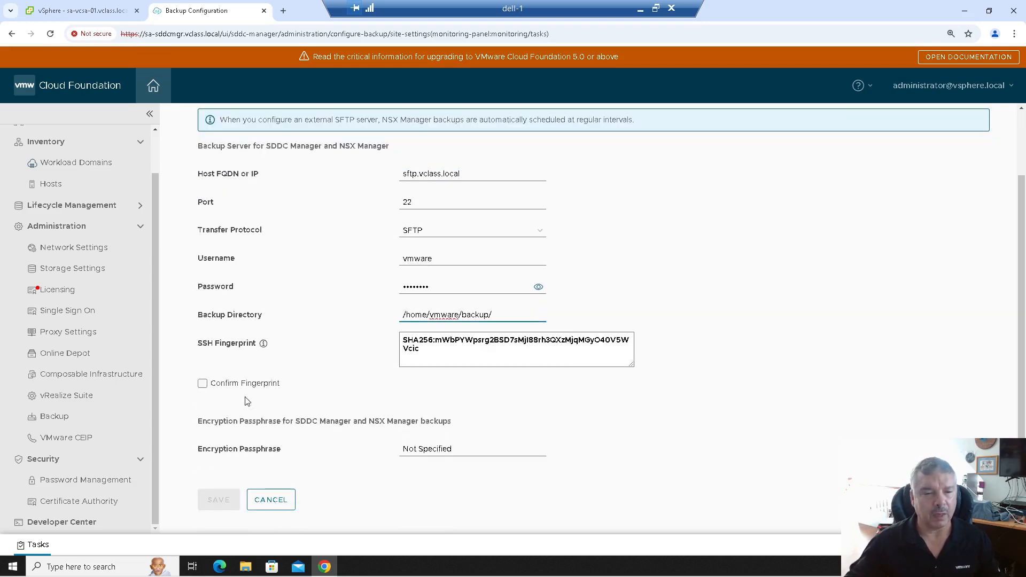
left_click(238, 385)
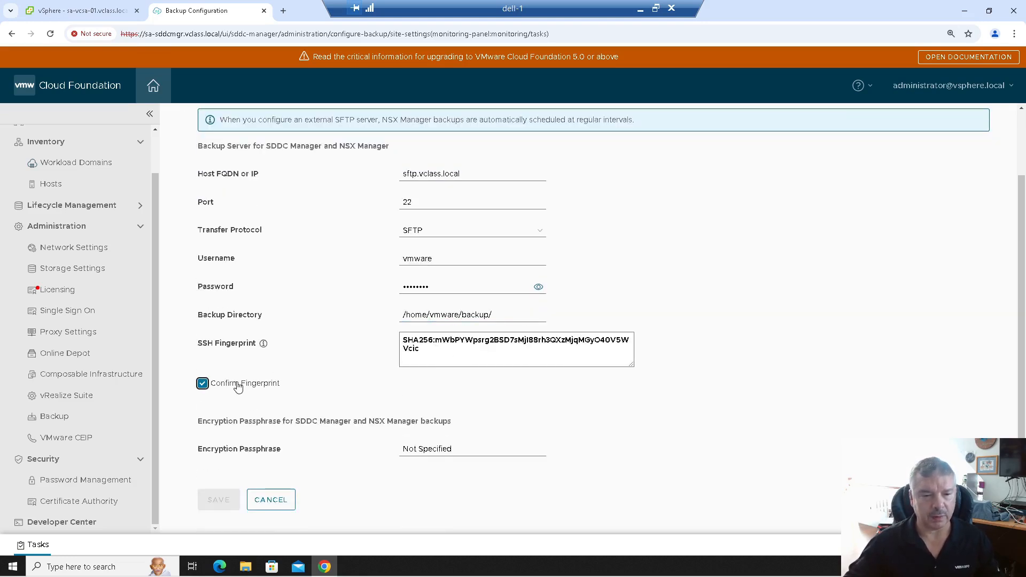
left_click(452, 449)
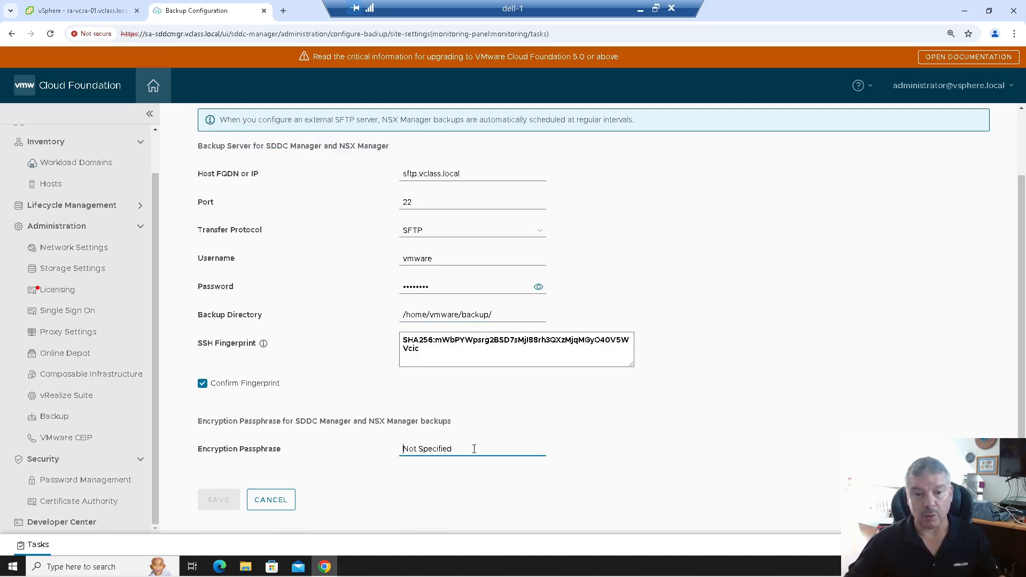
type("VMware1!VMware1")
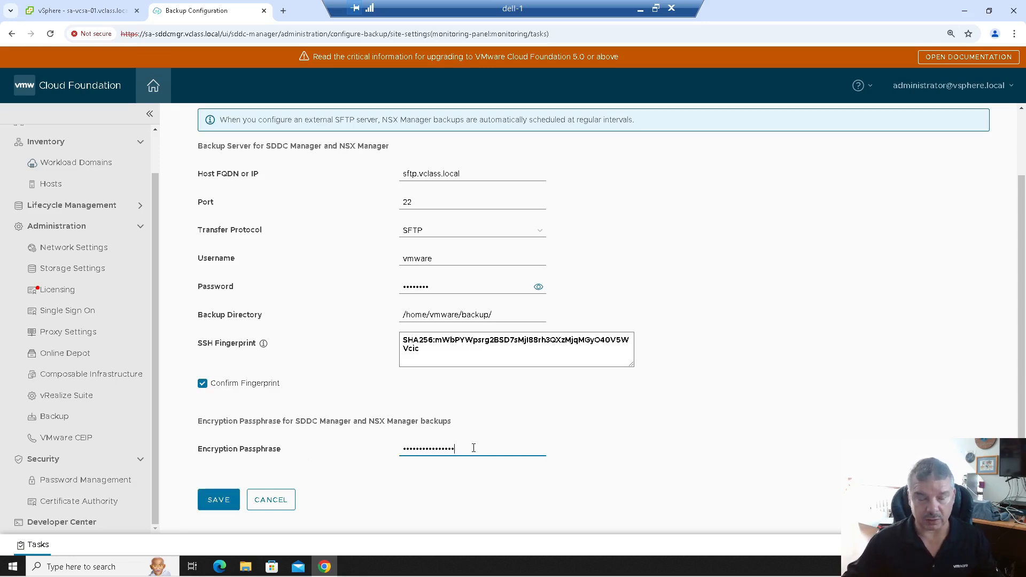
left_click(217, 506)
left_click(636, 344)
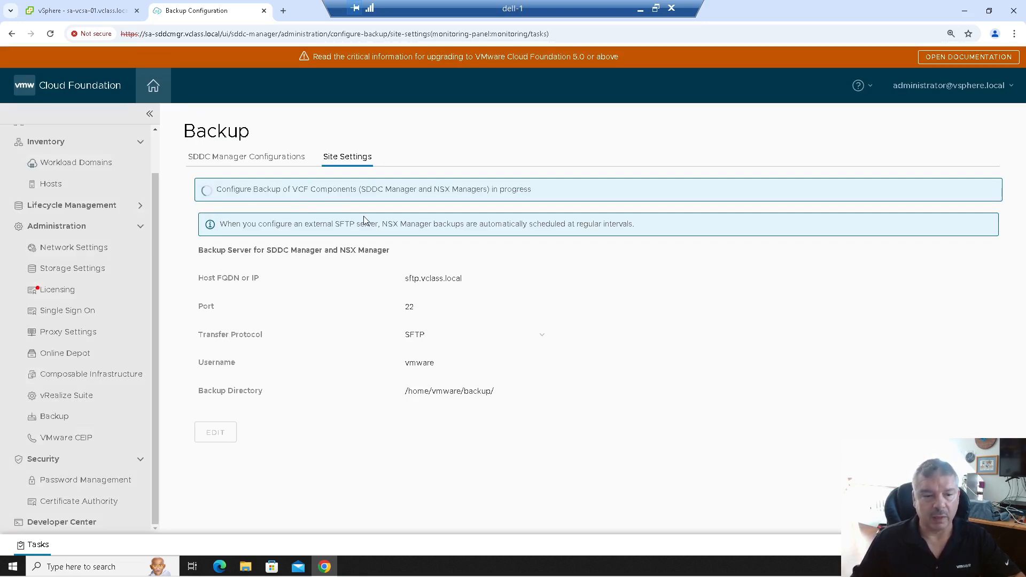
- Log in to the saved sftp.vclass.local PuTTY session as vmware and enlarge the terminal
left_click(964, 12)
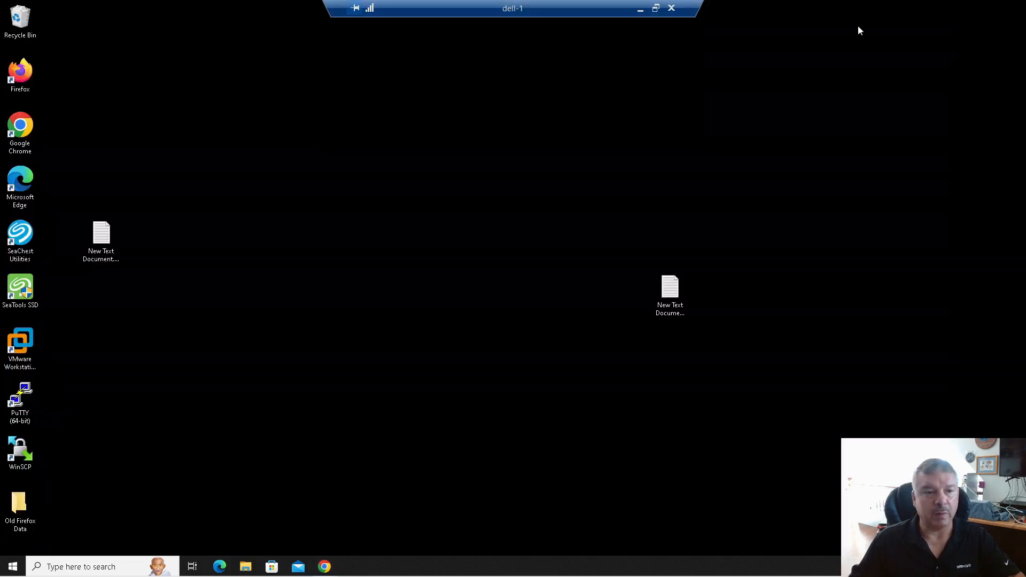
double_click(23, 397)
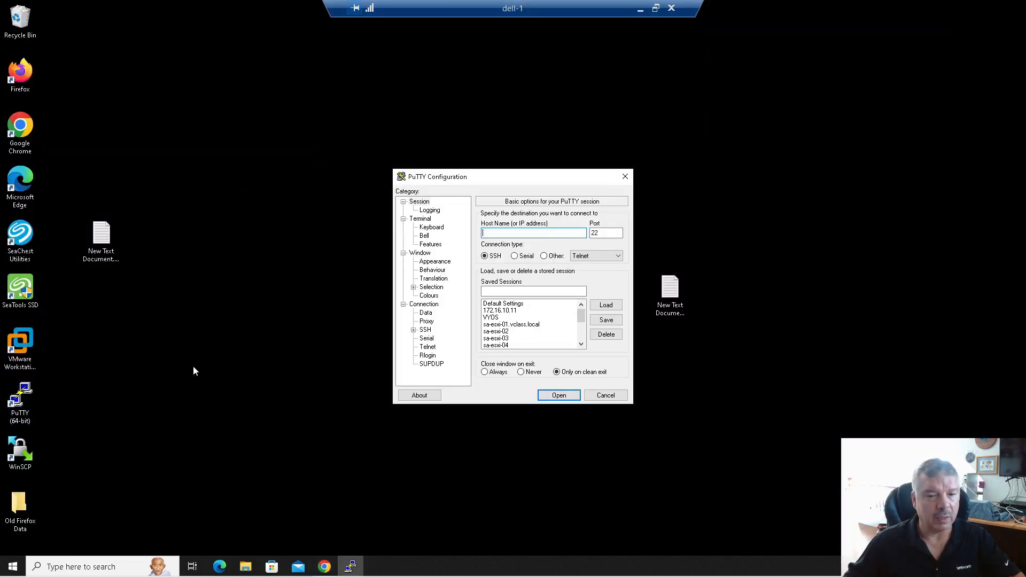
scroll(543, 337, "down", 3)
scroll(543, 337, "down", 2)
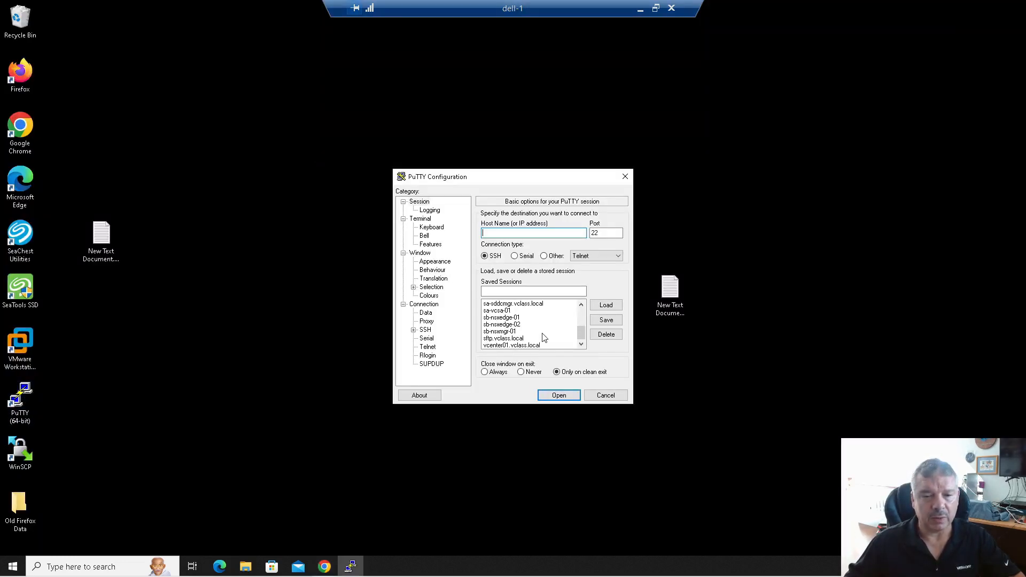
double_click(511, 342)
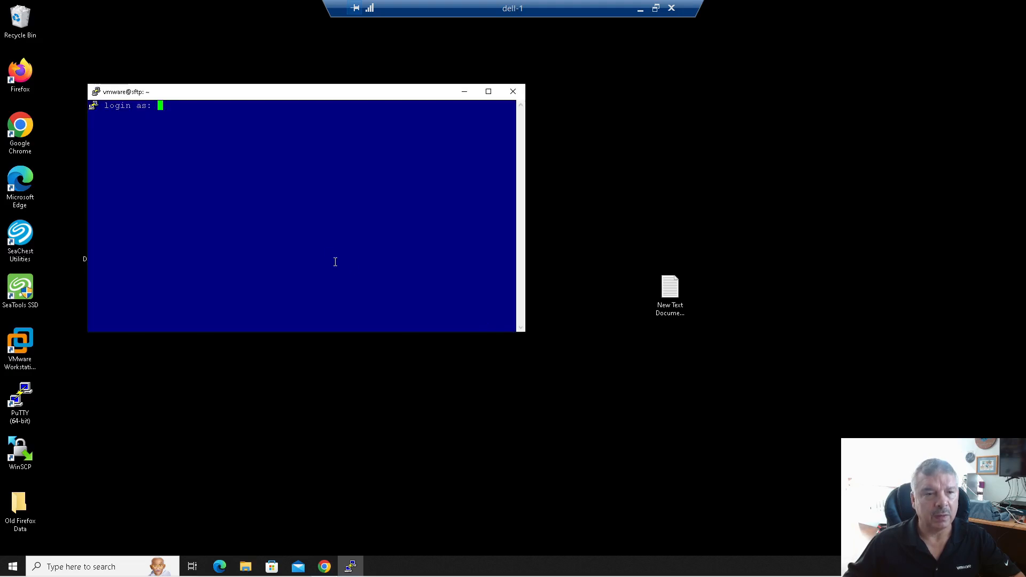
type("vmware")
key("Return")
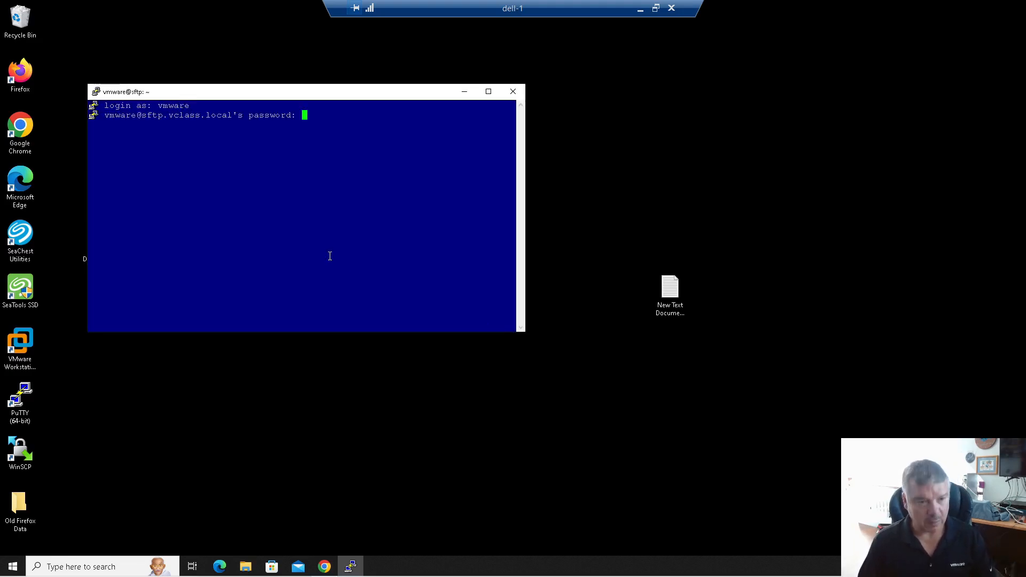
key("Return")
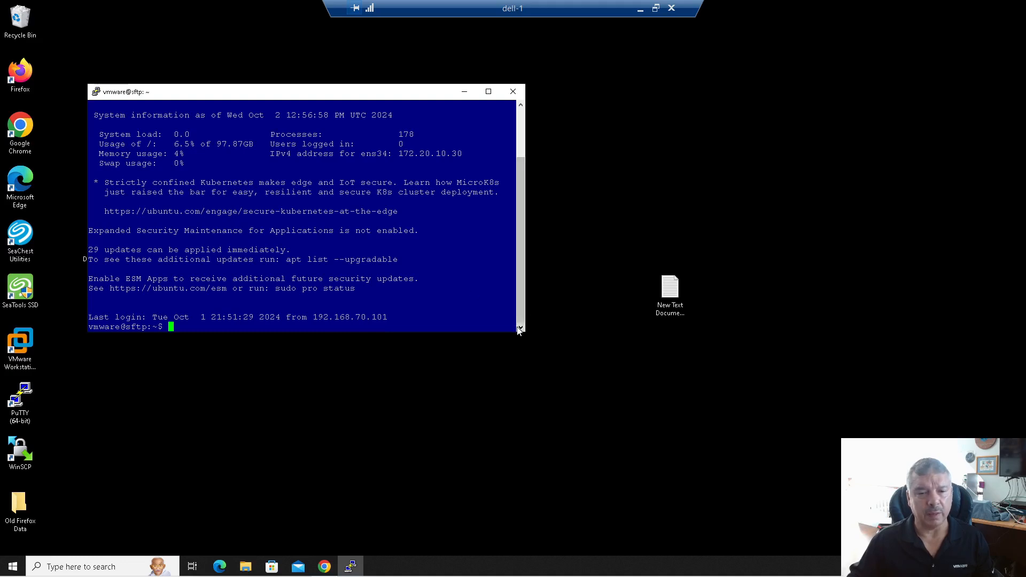
left_click_drag(525, 332, 781, 457)
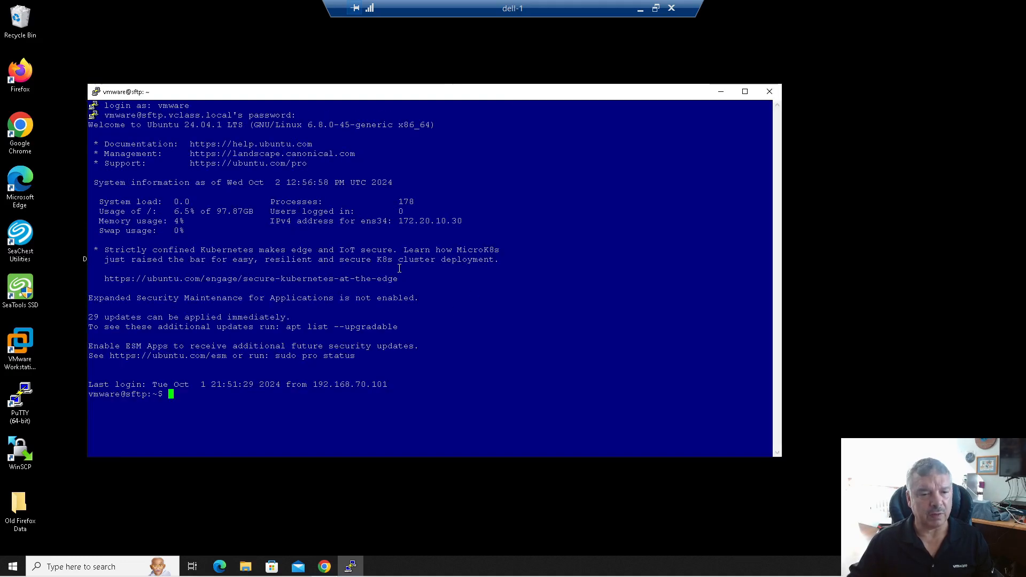
- Change to /etc/ssh, list its files, and print sshd_config with cat
type("cd /etc/")
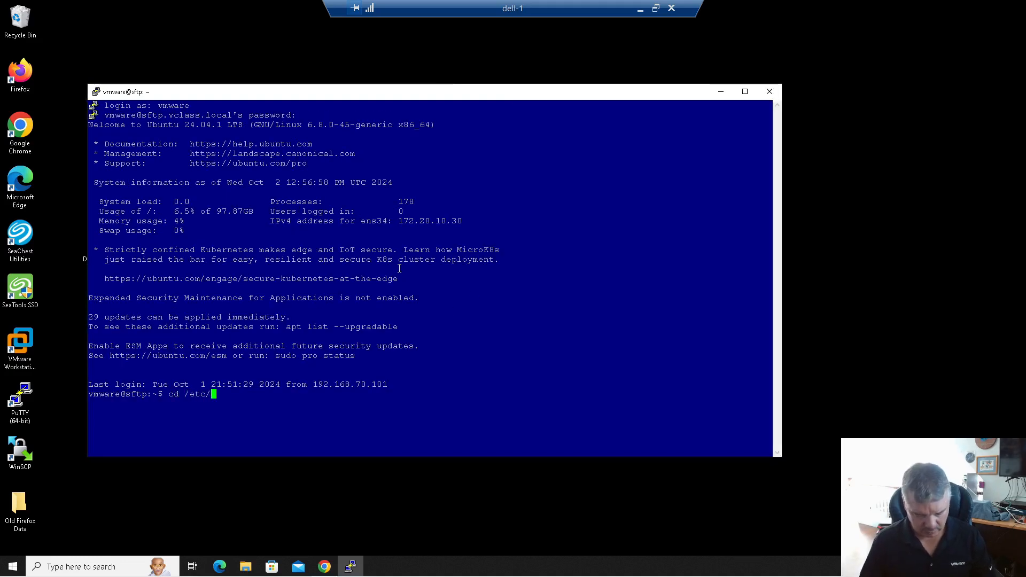
type("ssh")
key("Return")
type("ls")
key("Return")
type("cat ssh")
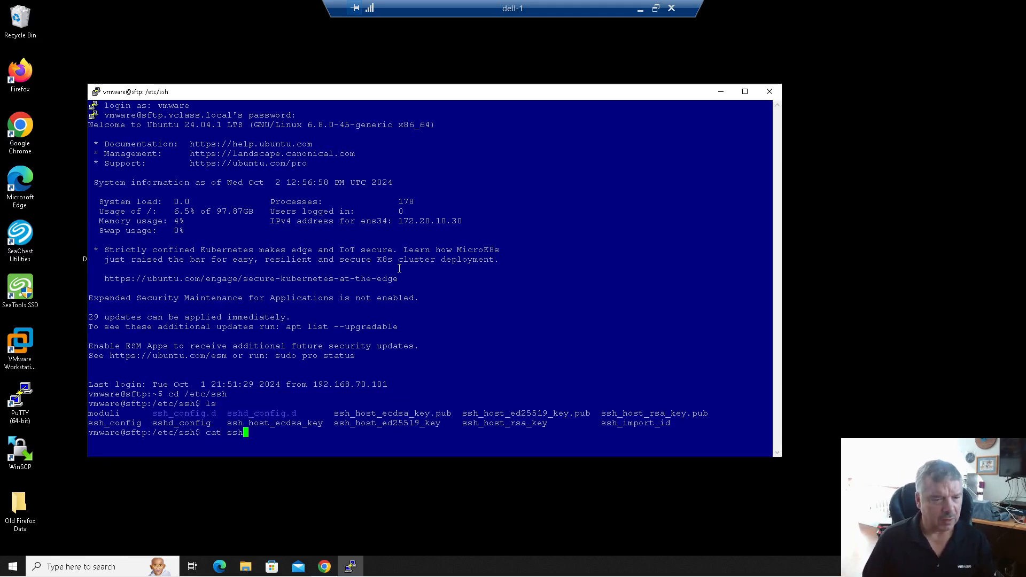
type("d_config")
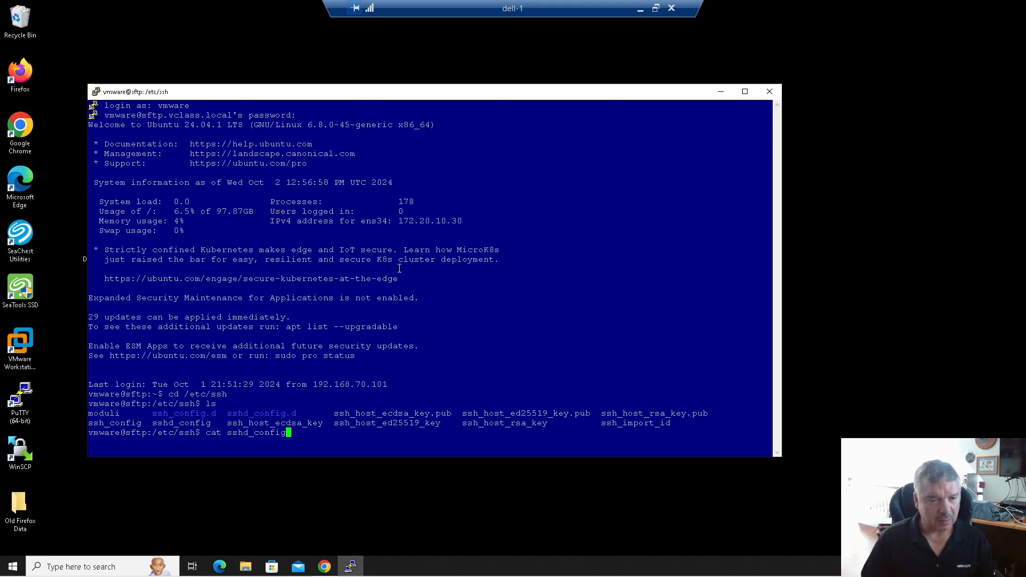
key("Return")
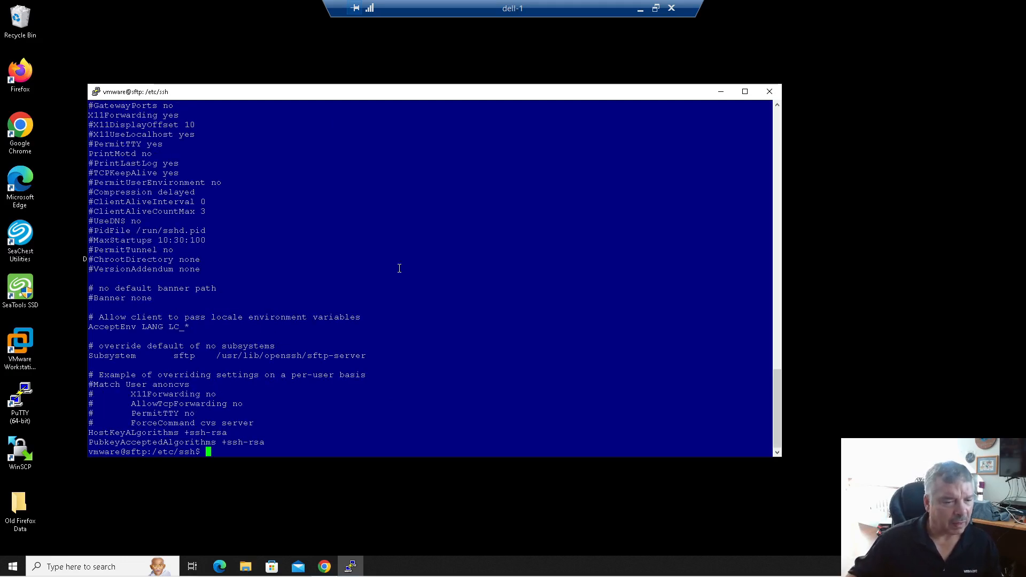
- Highlight the HostKeyAlgorithms and PubkeyAcceptedAlgorithms +ssh-rsa lines, then return to SDDC Manager
left_click_drag(270, 445, 85, 432)
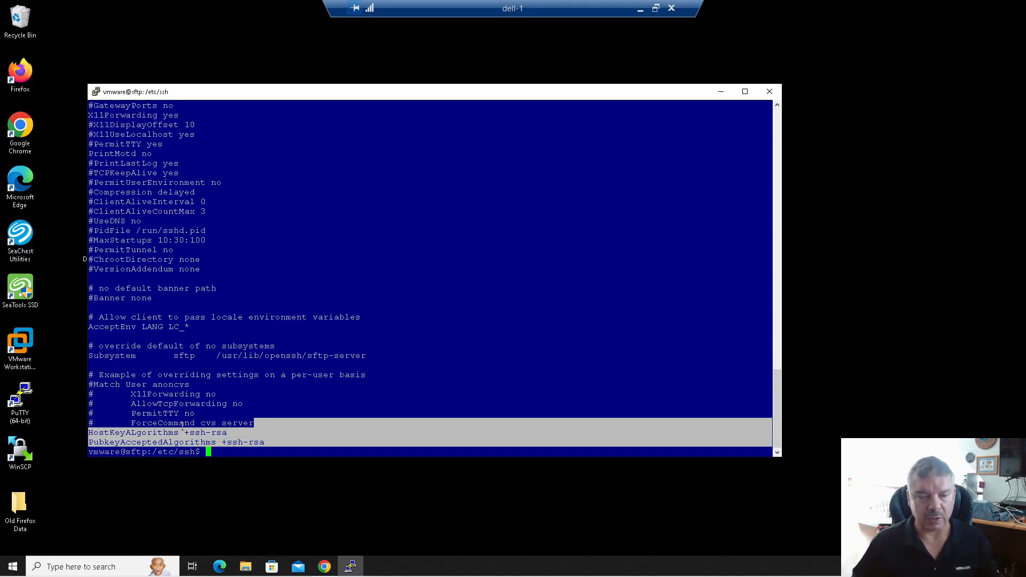
triple_click(270, 444)
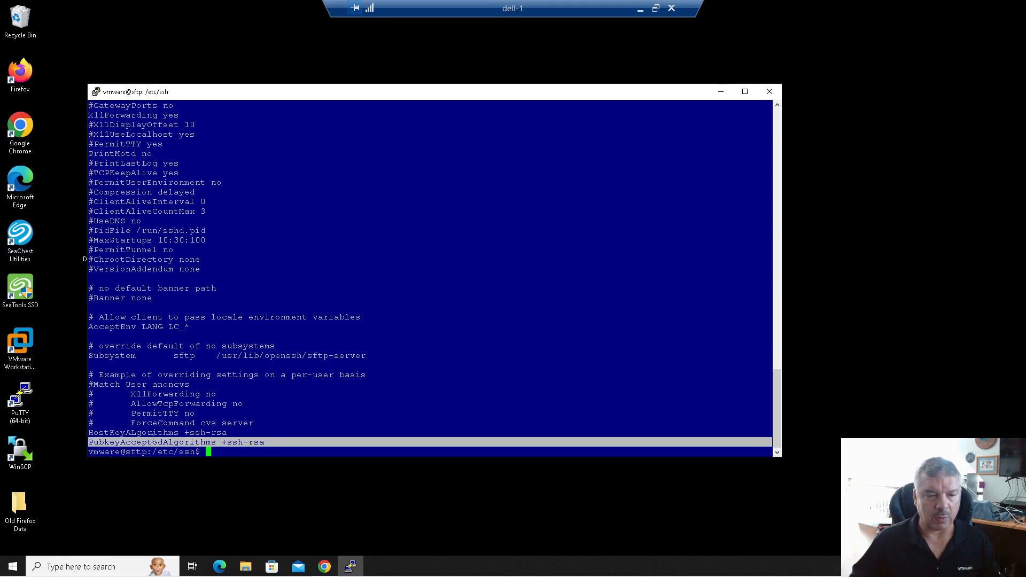
left_click_drag(88, 436, 81, 432)
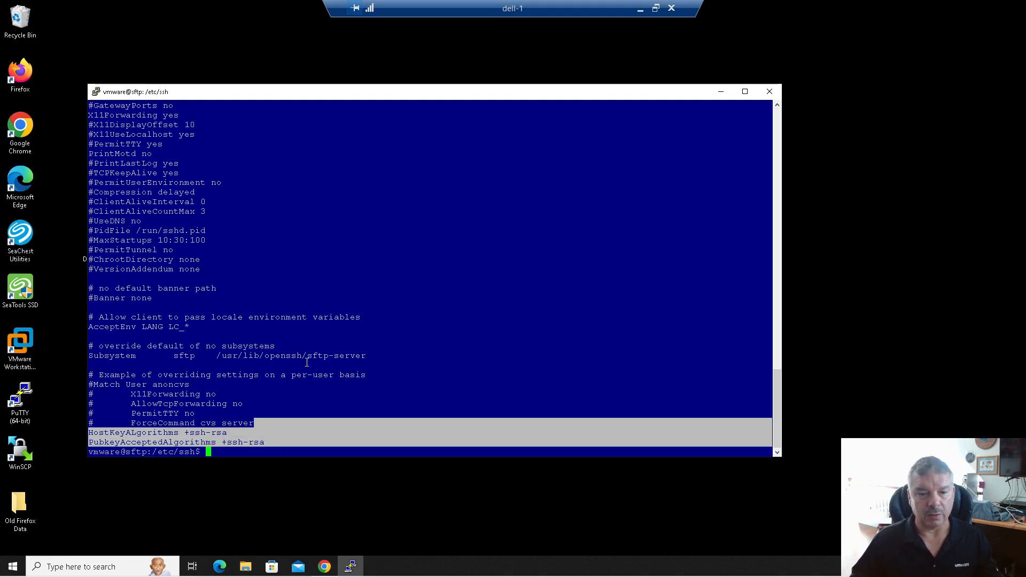
left_click(309, 457)
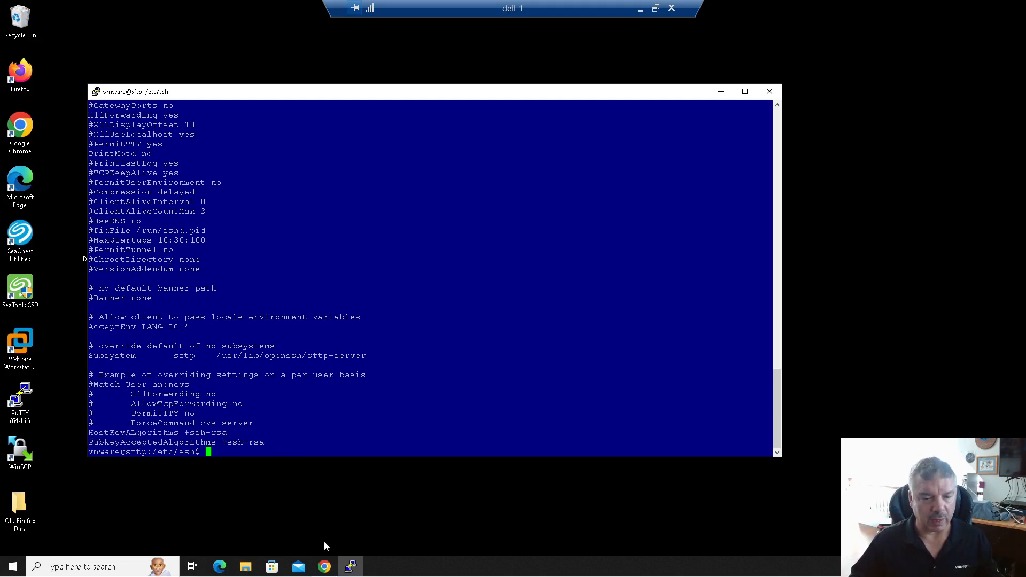
left_click(324, 566)
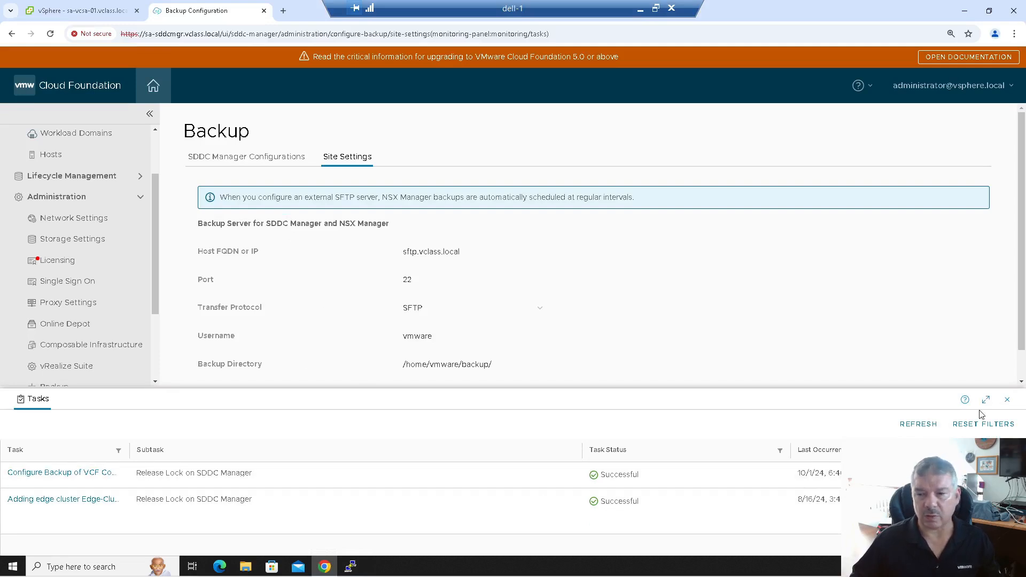
- Start an on-demand backup from the SDDC Manager Configurations backup settings
left_click(1008, 401)
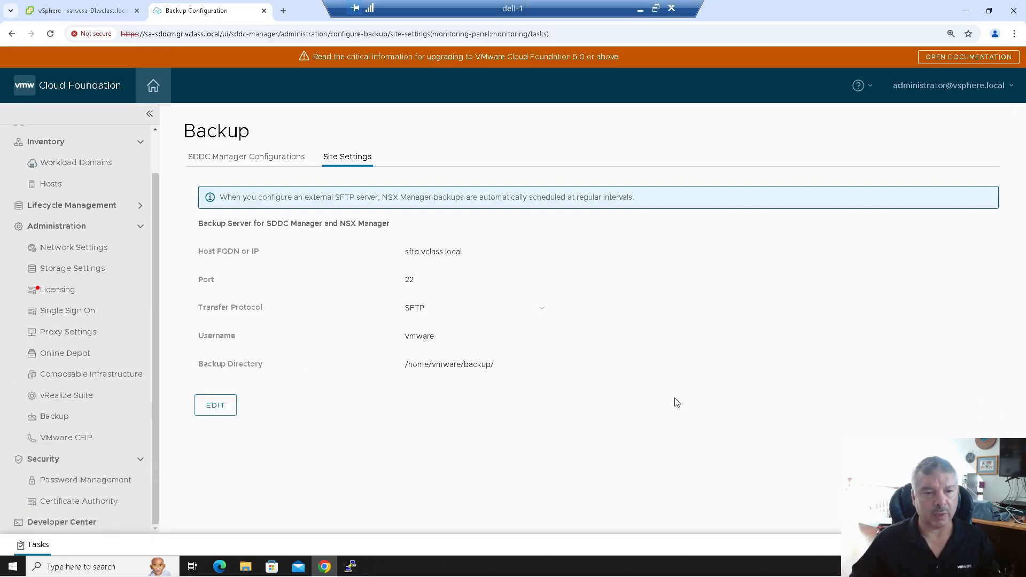
left_click(266, 162)
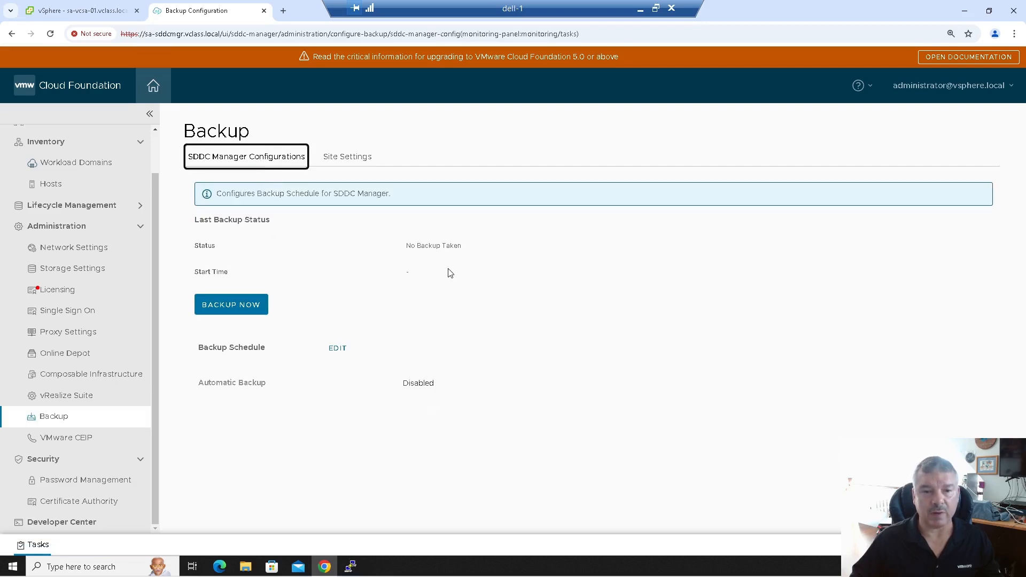
left_click(226, 308)
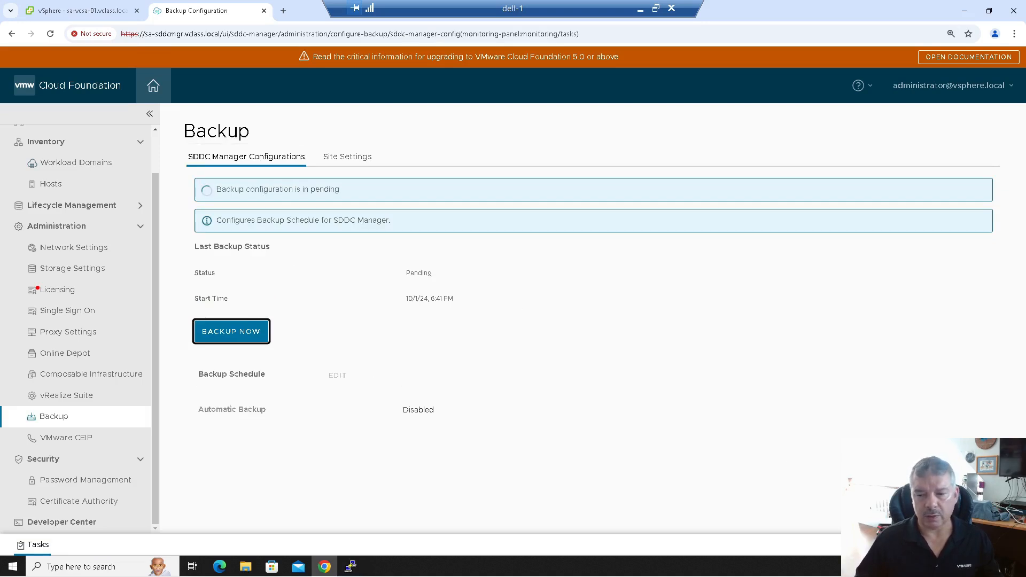
left_click(866, 458)
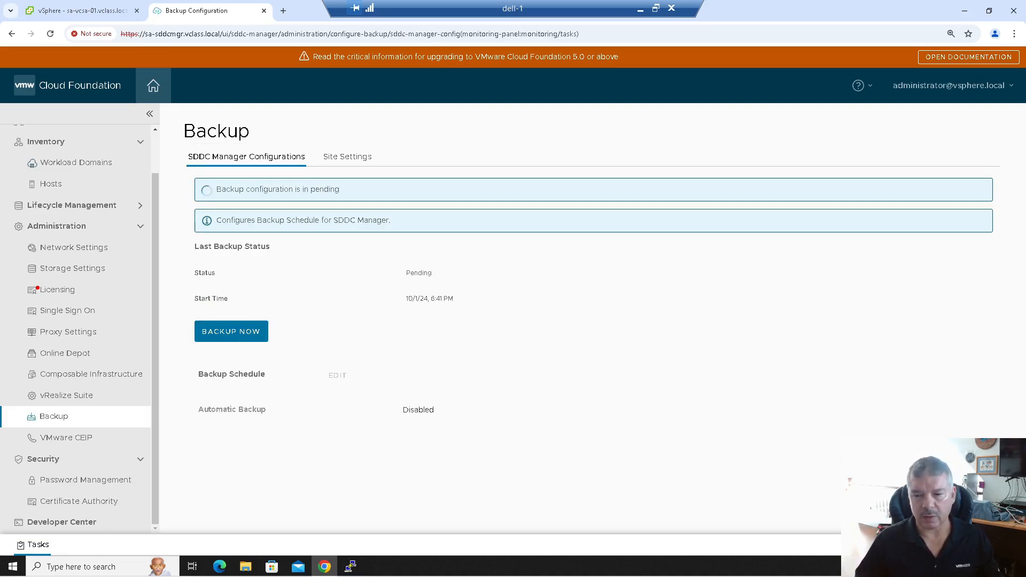
- Refresh the task list until the SDDC Manager backup shows Successful
left_click(986, 545)
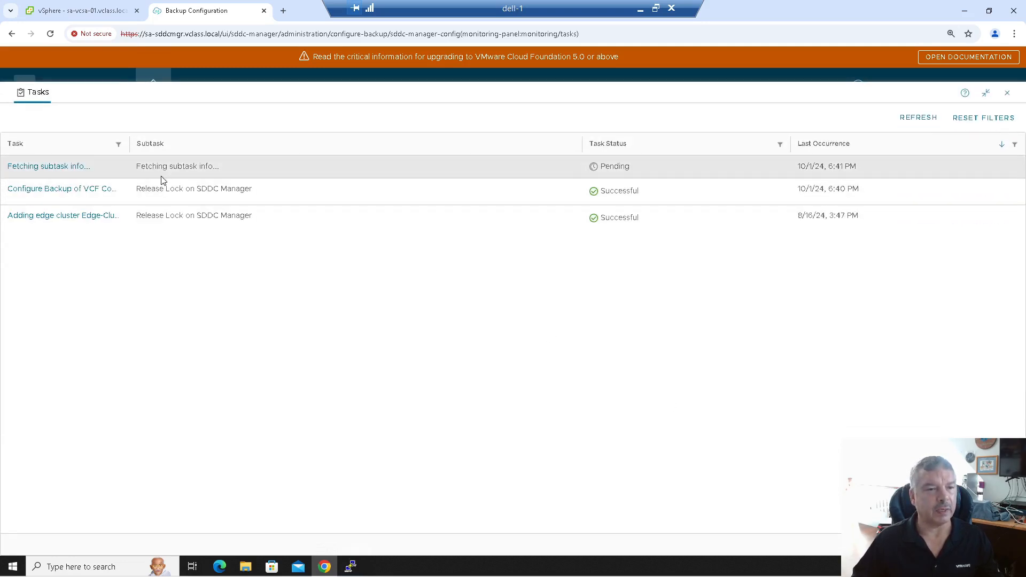
left_click(986, 99)
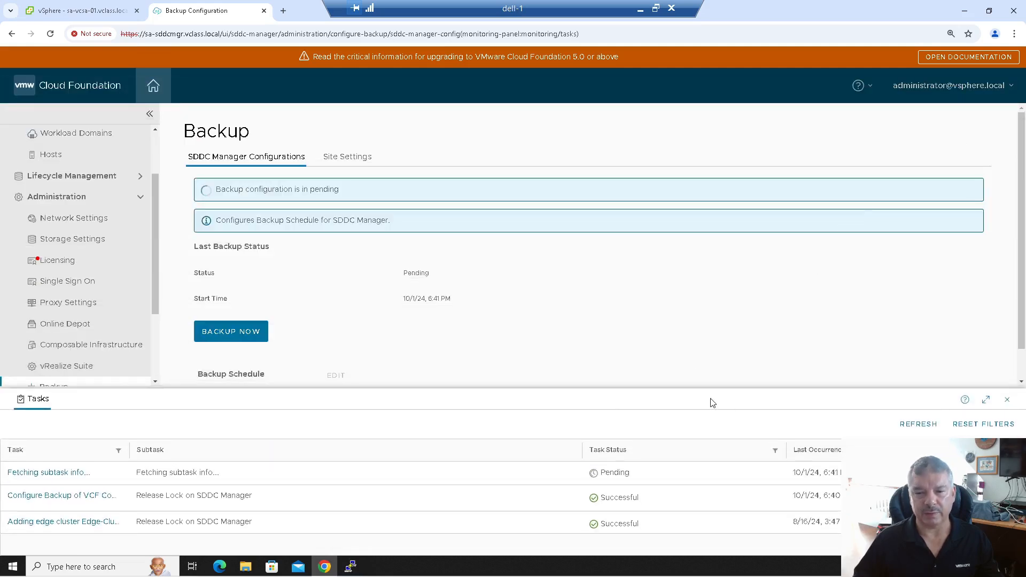
left_click(925, 428)
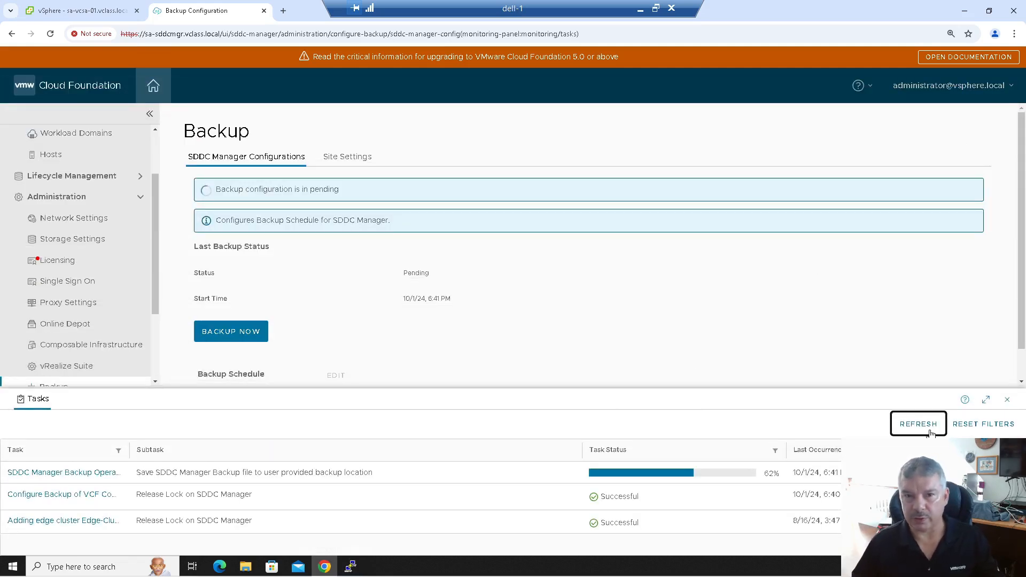
left_click(932, 432)
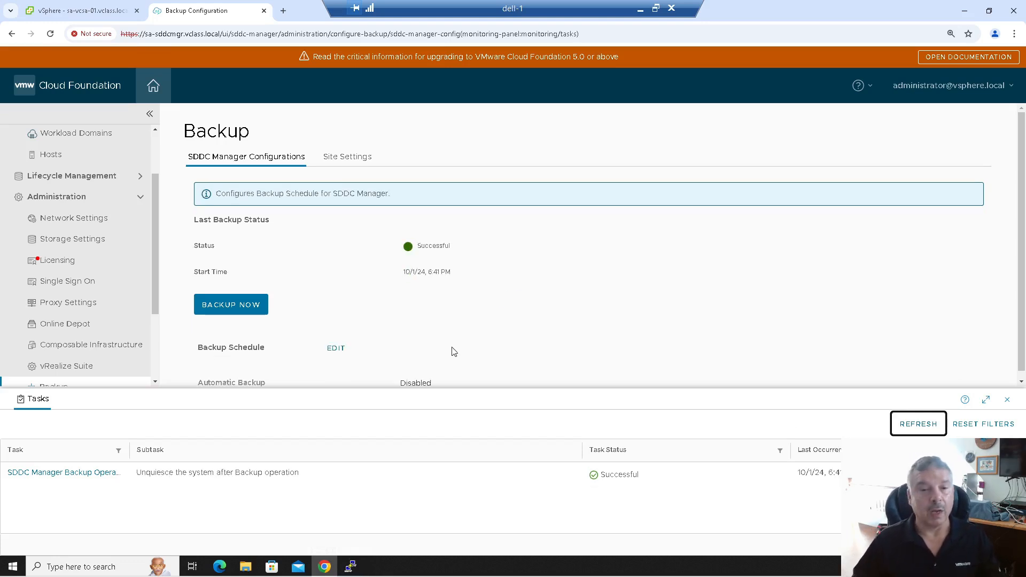
left_click(1007, 399)
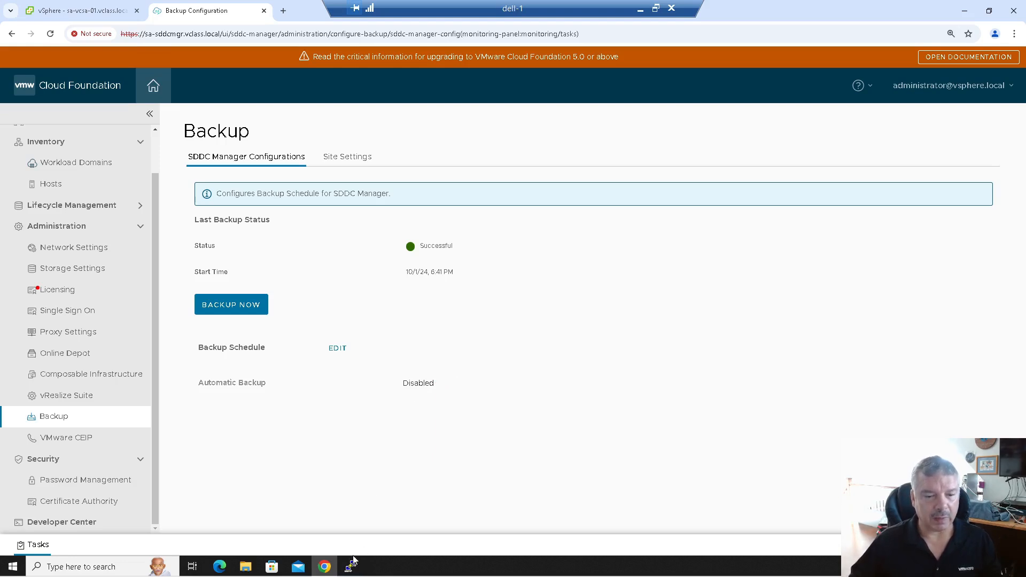
- In PuTTY, run cd, cd backup and ls -l to list sddc-manager-backup and cluster-node-backups
mouse_move(353, 566)
left_click(351, 514)
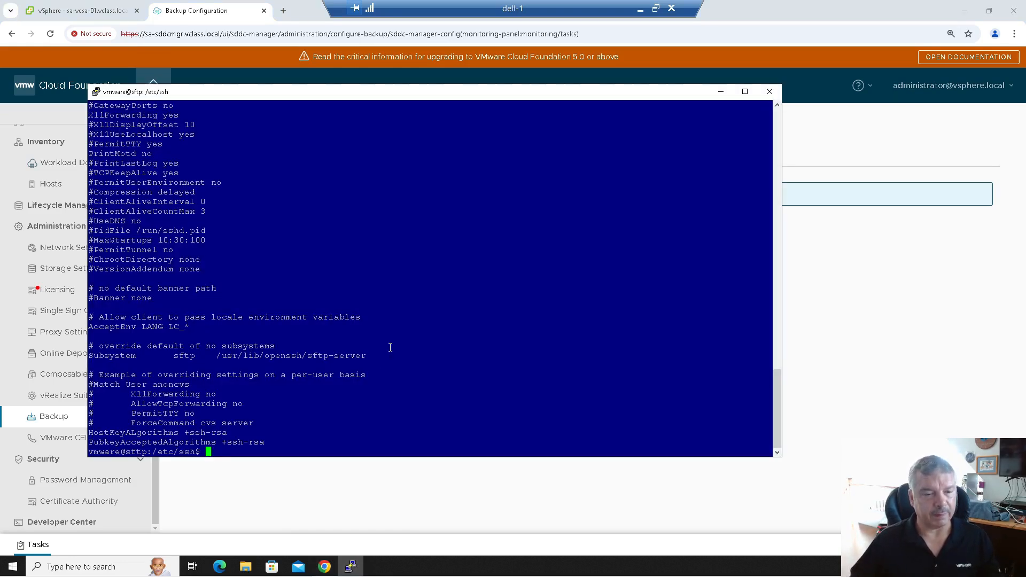
type("cd")
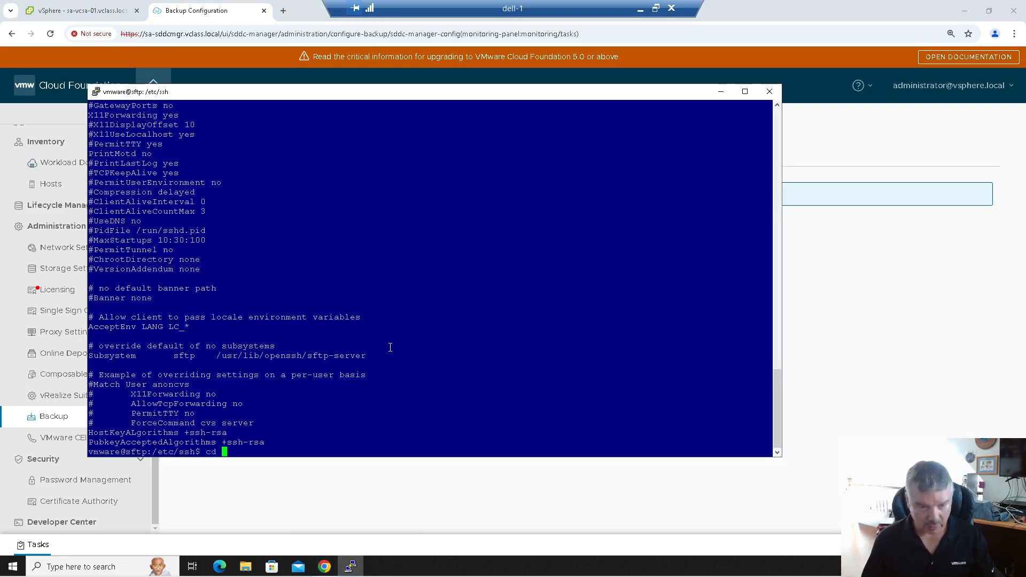
key("Return")
type("cd backup")
key("Return")
type("ls -l")
key("Return")
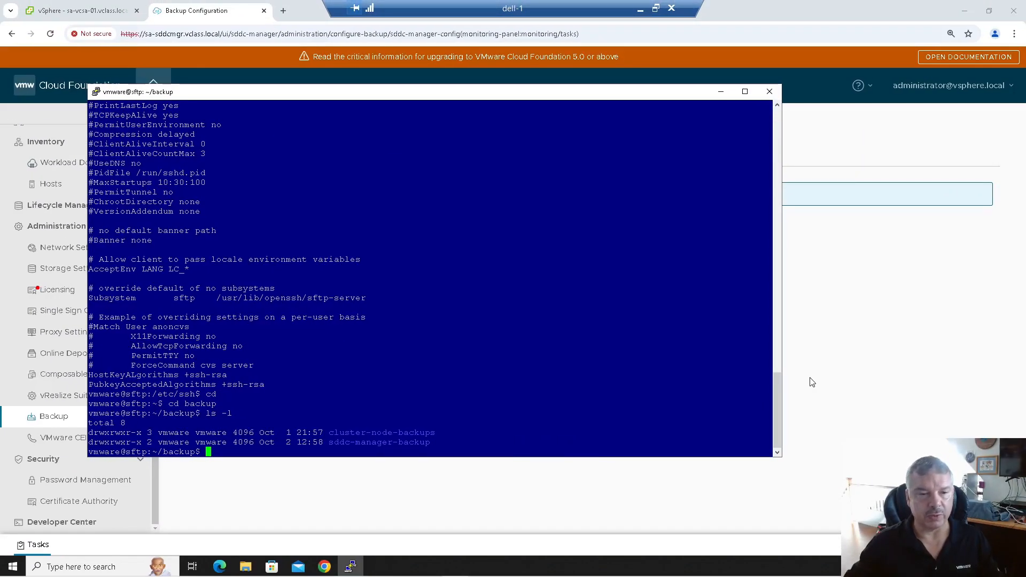
left_click(812, 382)
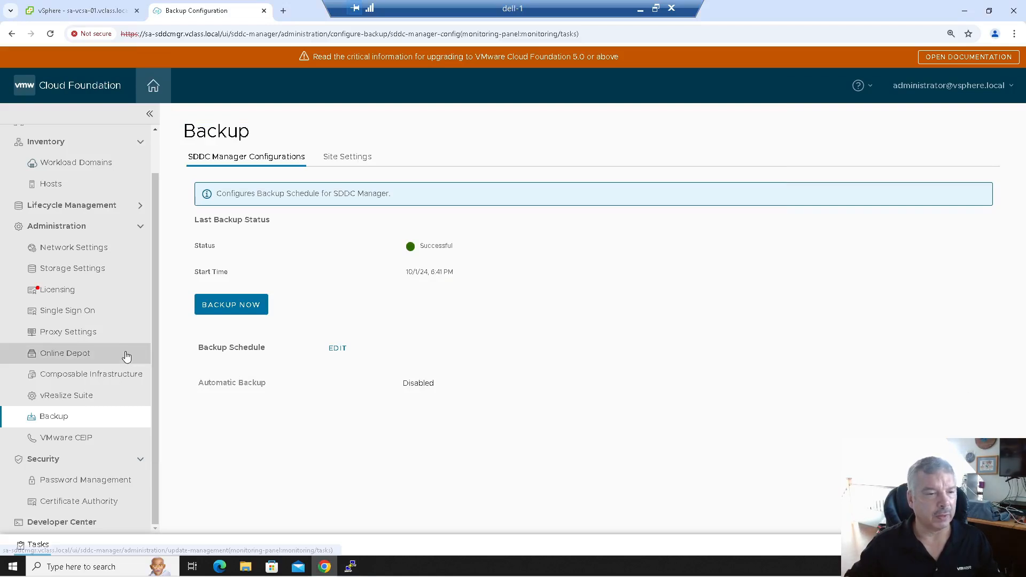
- Go to Inventory > Workload Domains > sfo-m01 and show its Services tab with vCenter and NSX addresses
scroll(58, 166, "up", 2)
left_click(63, 147)
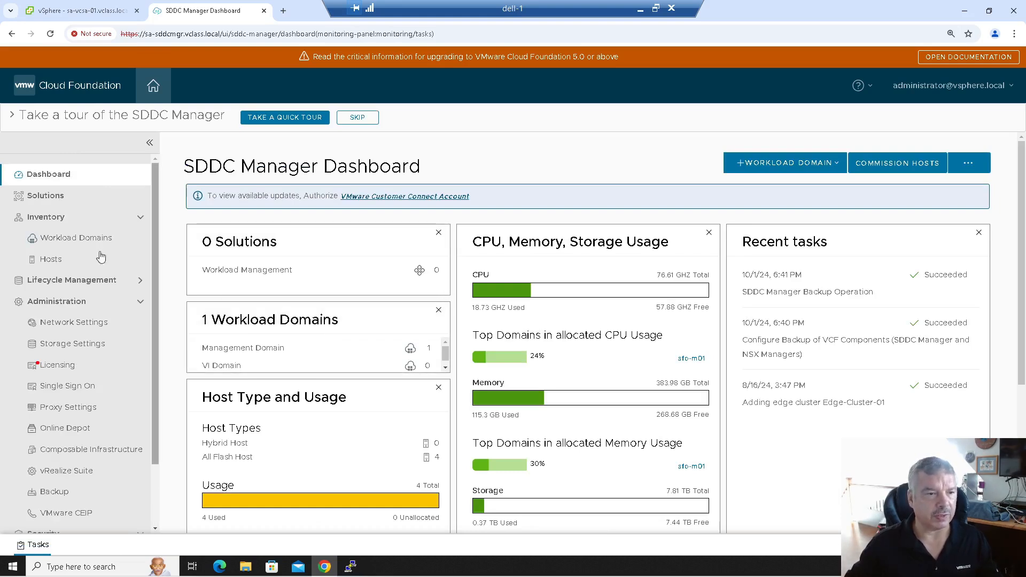
left_click(73, 239)
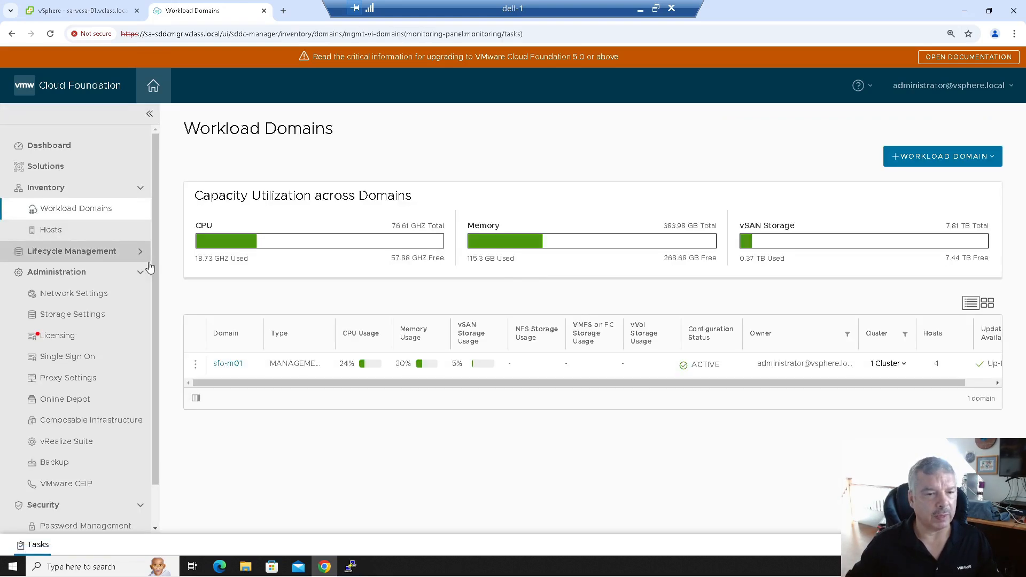
left_click(228, 364)
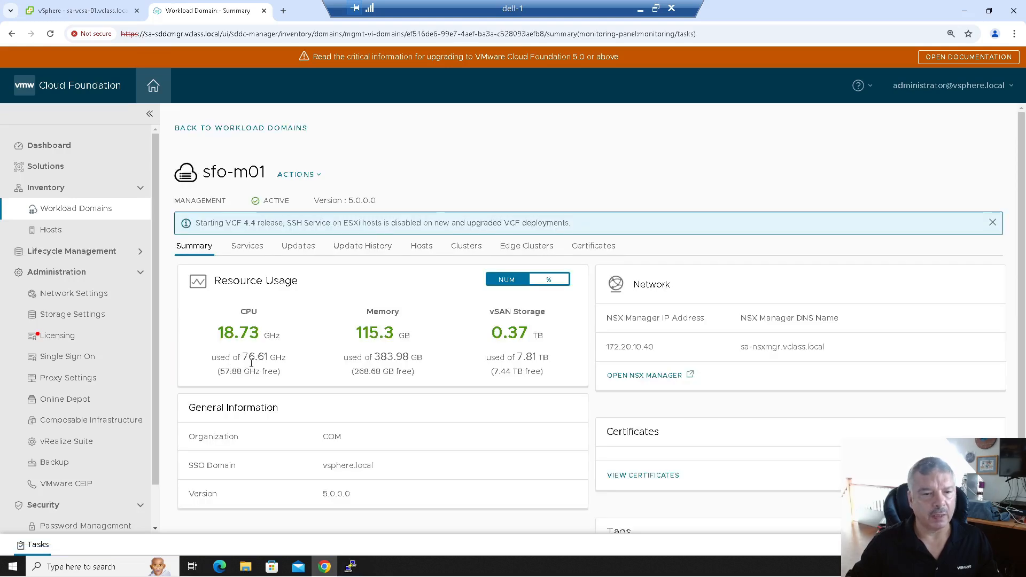
left_click(247, 249)
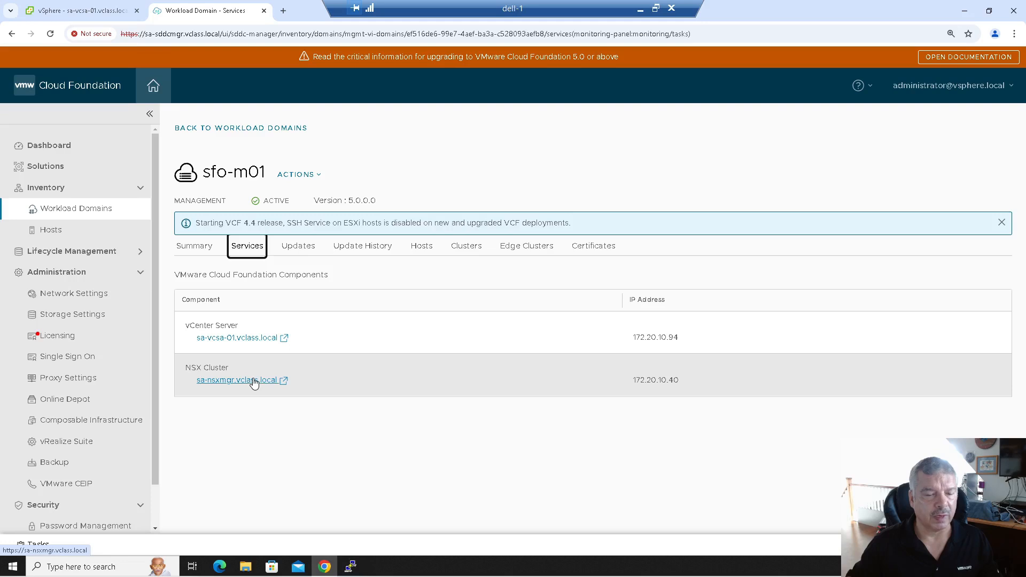
- Open the NSX Cluster link, bypass the certificate warning, and sign in as admin
left_click(253, 381)
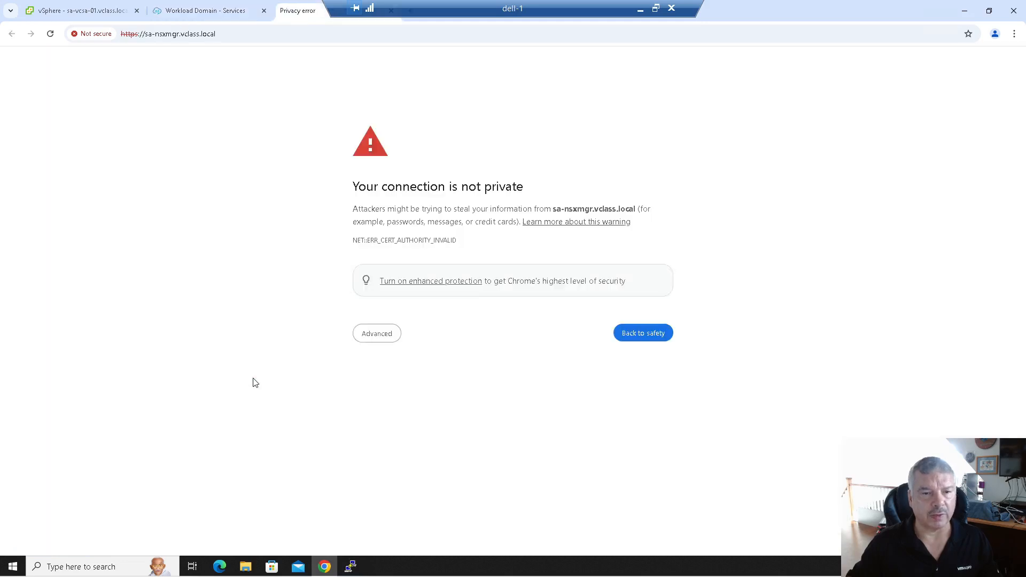
left_click(377, 337)
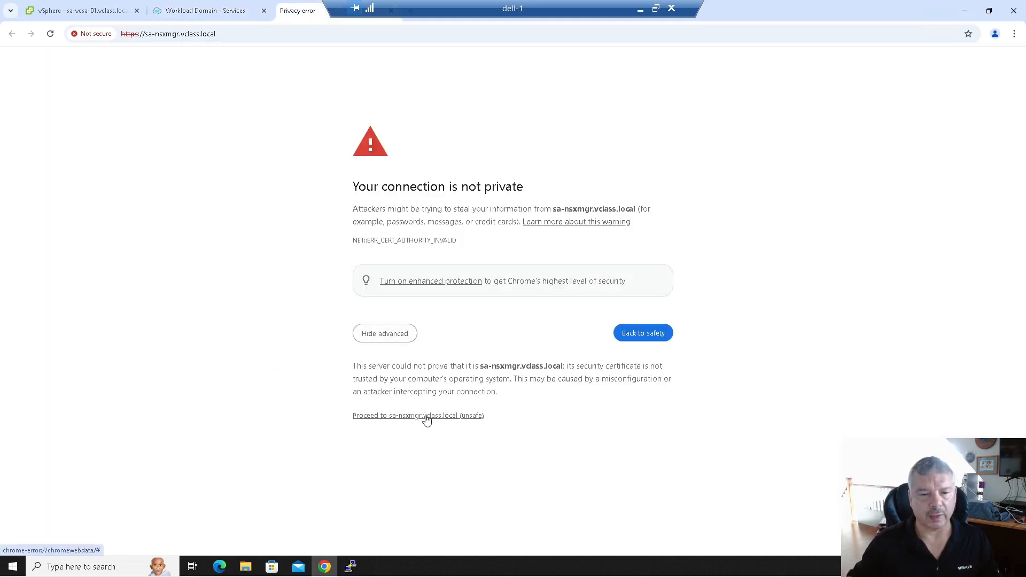
left_click(427, 421)
type("admin")
left_click(98, 284)
type("VM")
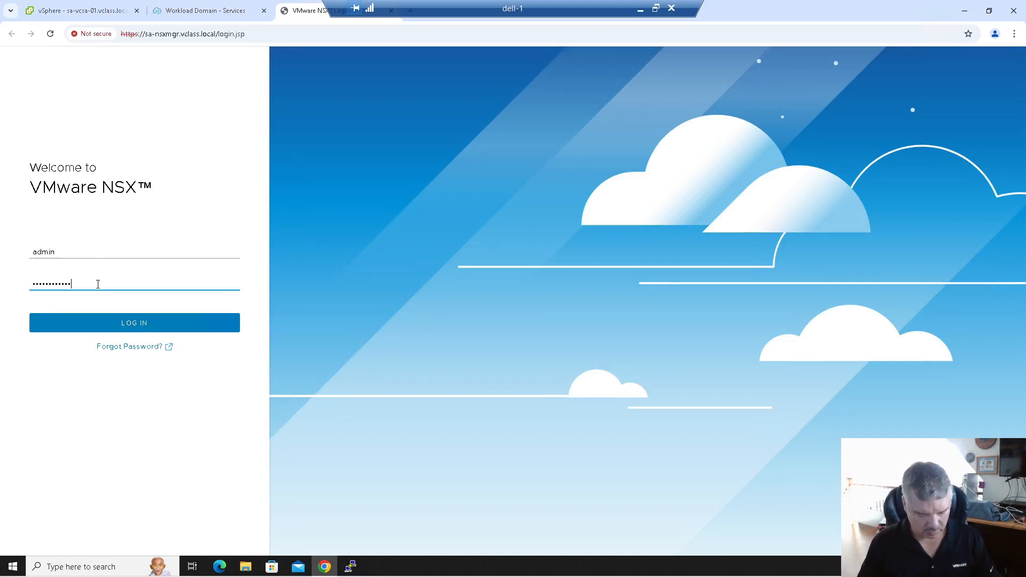
key("Return")
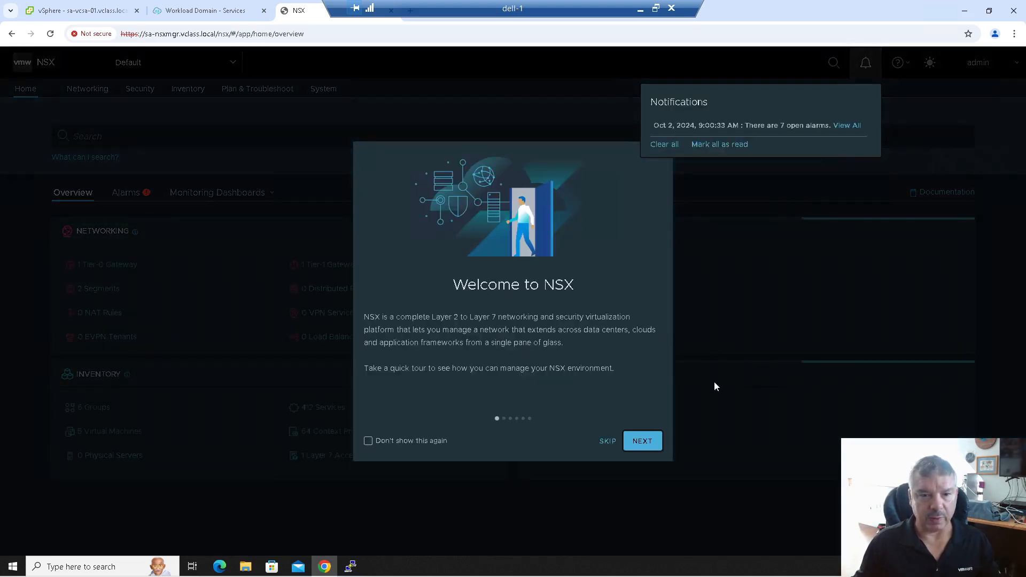
- Skip the NSX welcome tour and open the sfo-m01 vCenter link in the vSphere Client
left_click(607, 441)
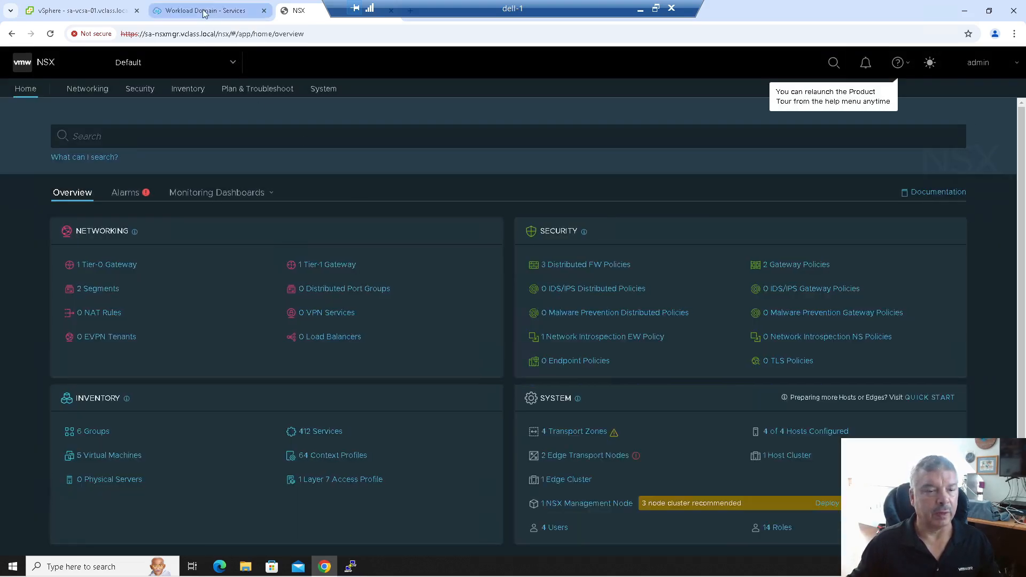
left_click(205, 11)
left_click(232, 338)
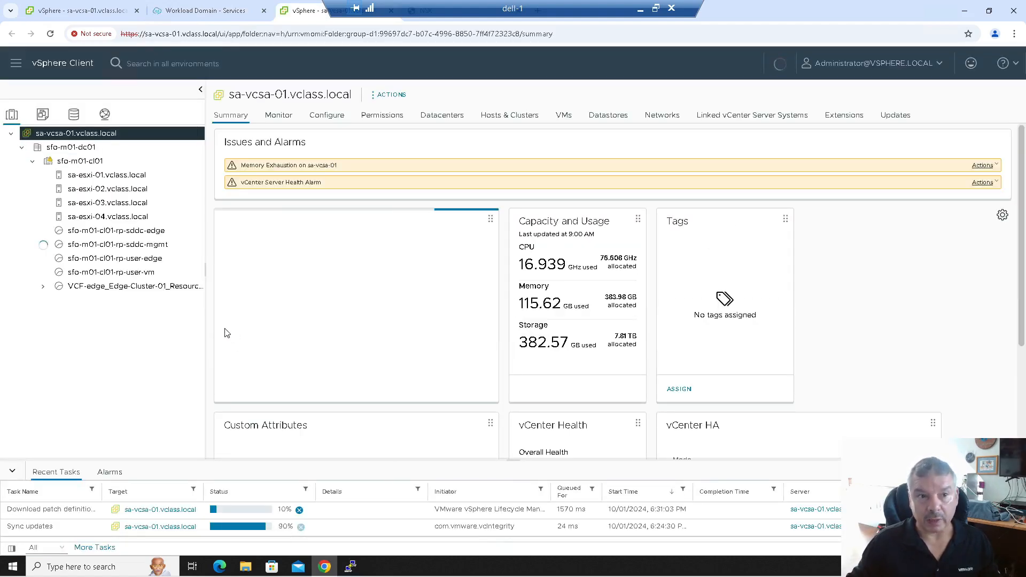
- Review Edge-Cluster-01 in sfo-m01's Edge Clusters tab, then return to the Workload Domains list
left_click(80, 11)
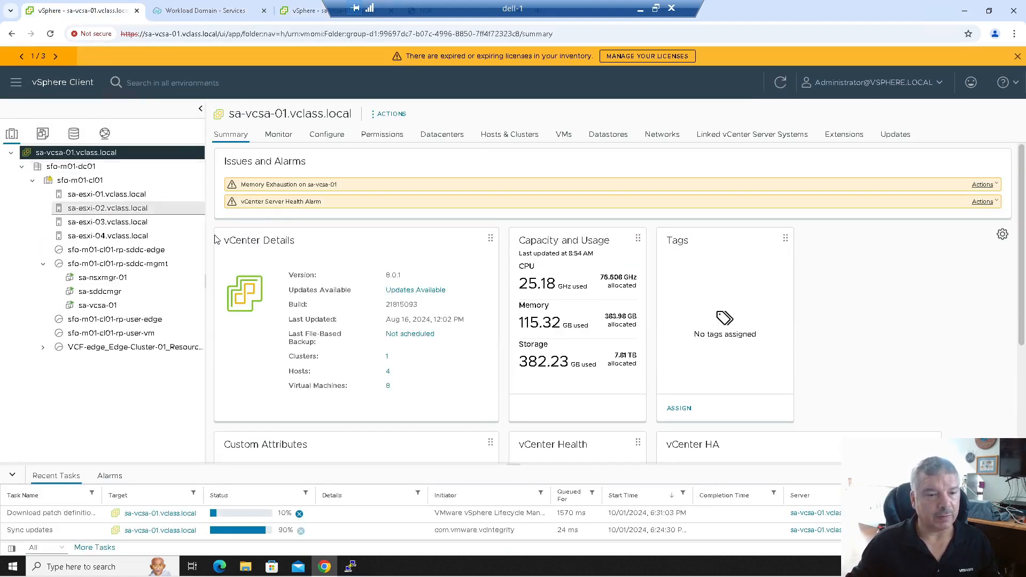
left_click(240, 12)
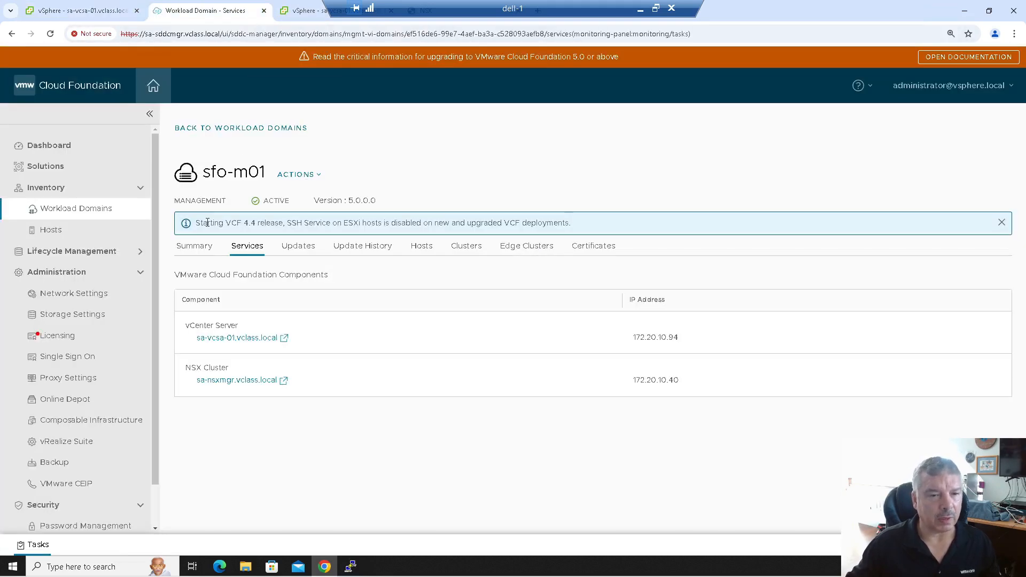
left_click(523, 247)
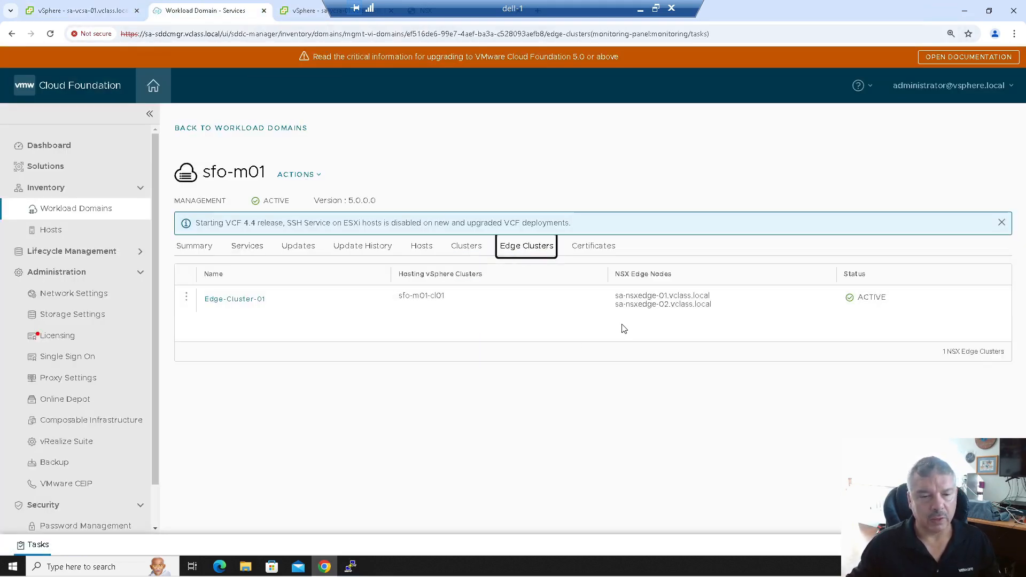
left_click(217, 301)
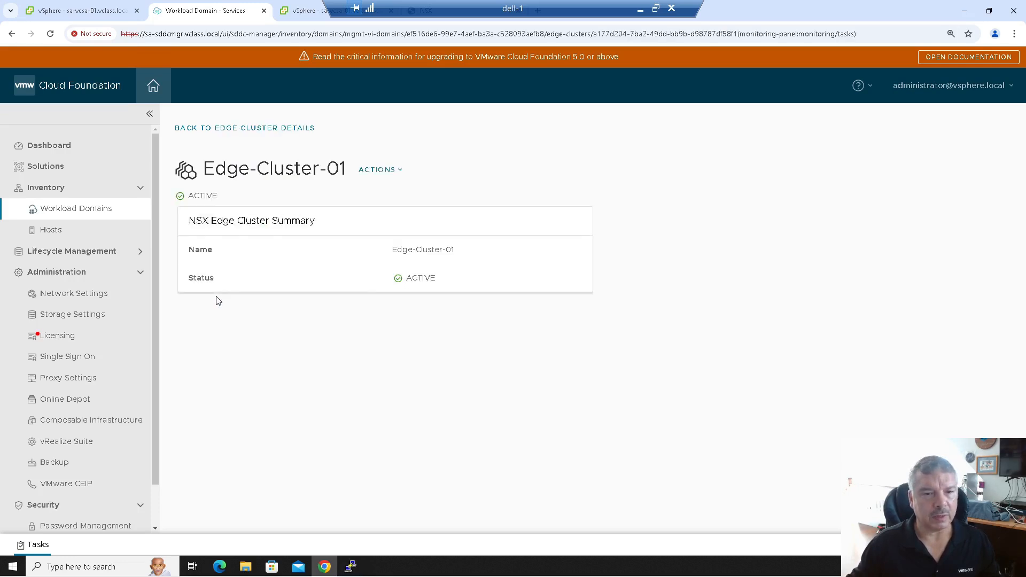
left_click(80, 209)
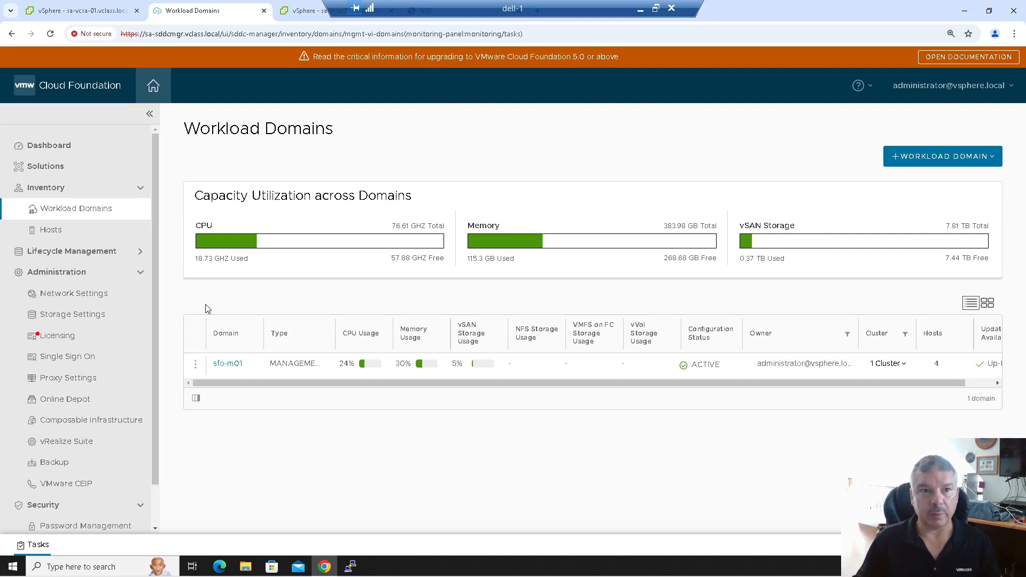
- Close the SDDC Manager, NSX Manager and duplicate vSphere Client browser tabs
left_click(264, 11)
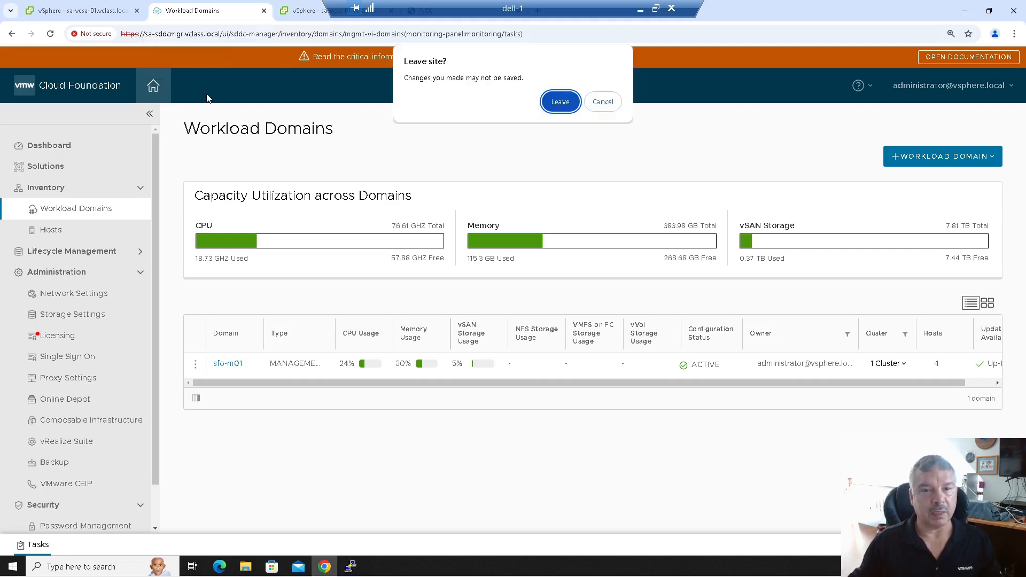
left_click(549, 107)
left_click(295, 11)
right_click(299, 11)
left_click(342, 184)
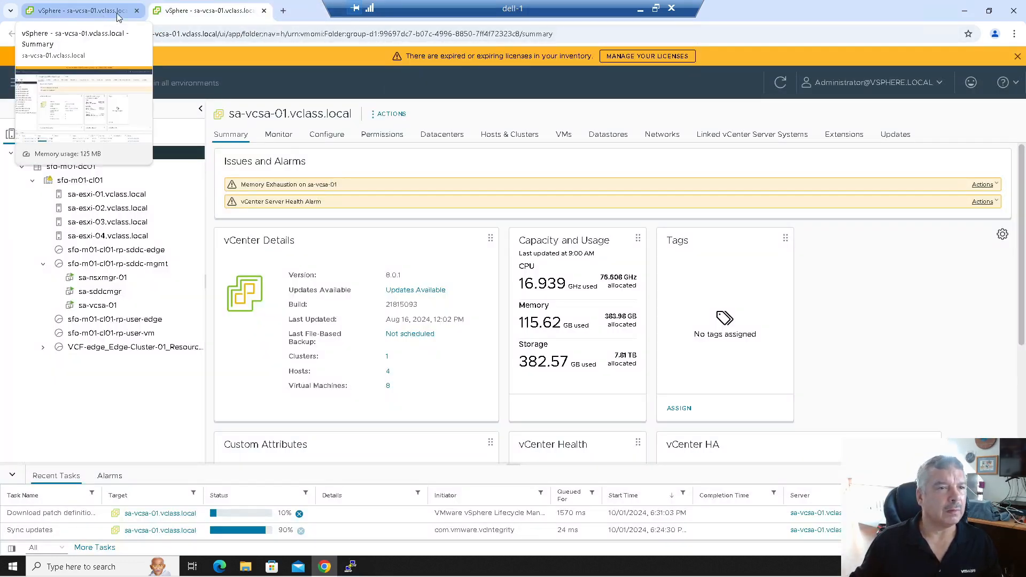
left_click(137, 10)
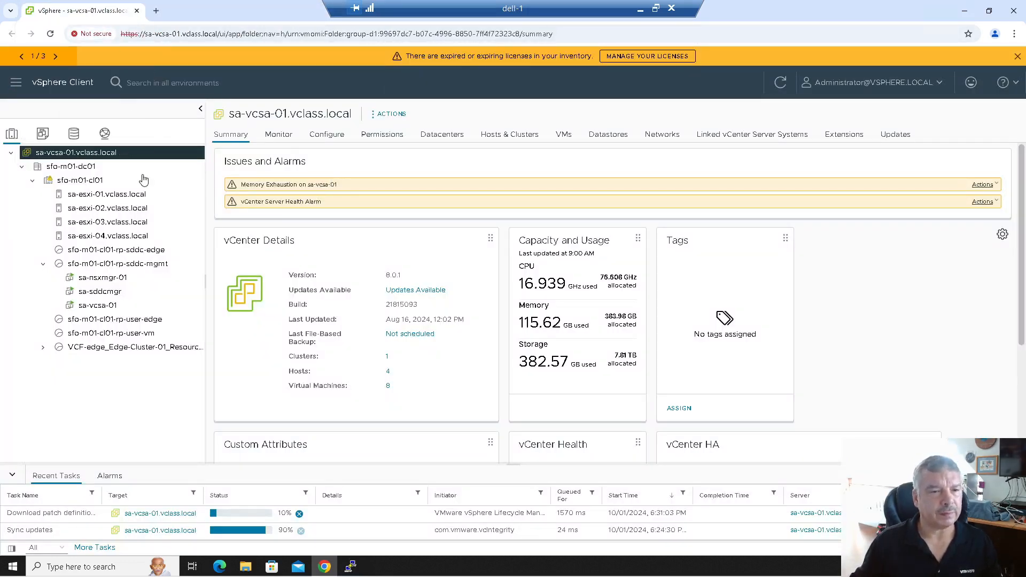
- Reset the Memory Exhaustion and vCenter Server Health alarms to green
left_click(984, 185)
left_click(968, 222)
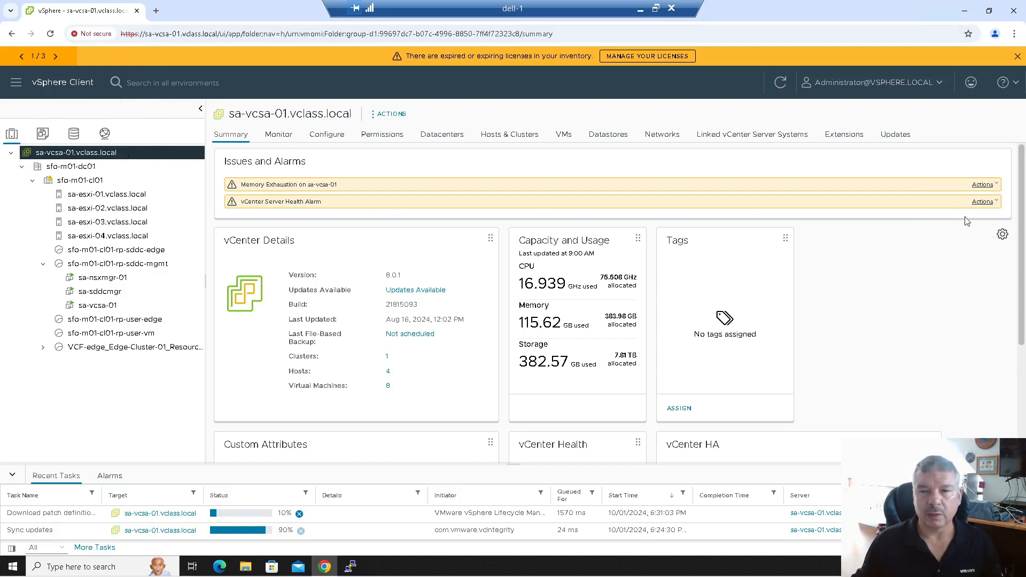
left_click(983, 185)
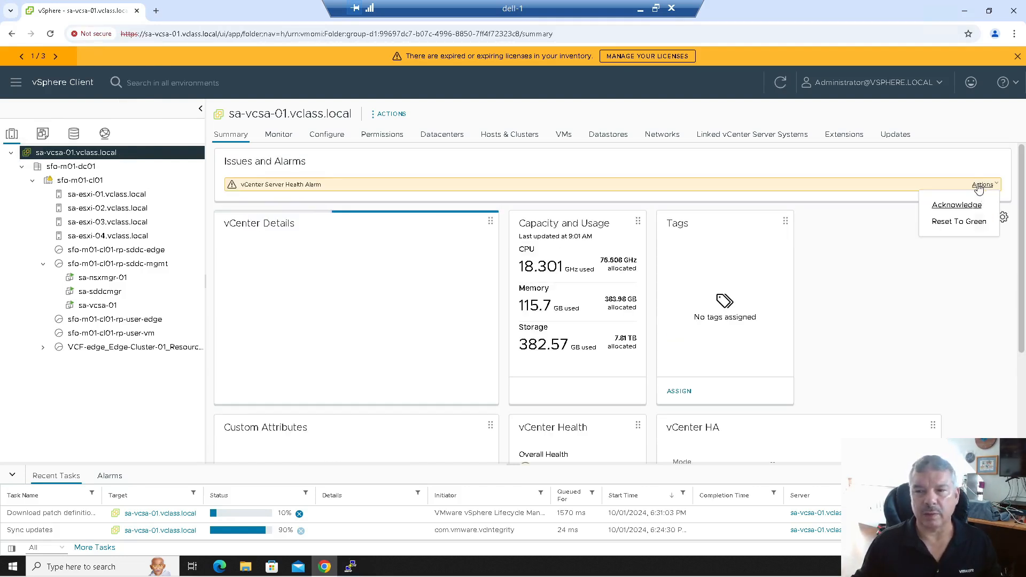
left_click(962, 221)
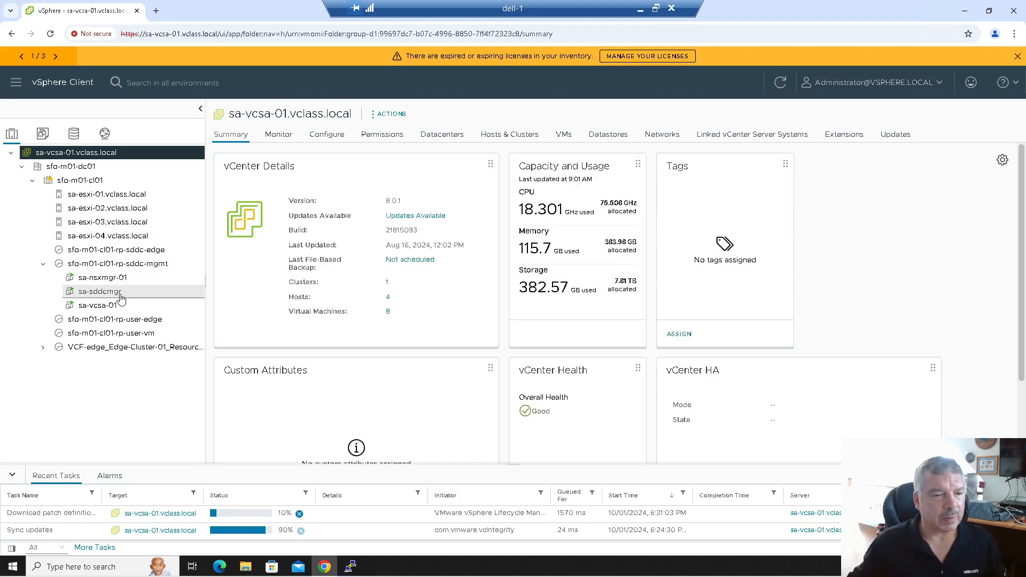
- Shut down the sa-sddcmgr guest OS via Power > Shut Down Guest OS and confirm
right_click(119, 298)
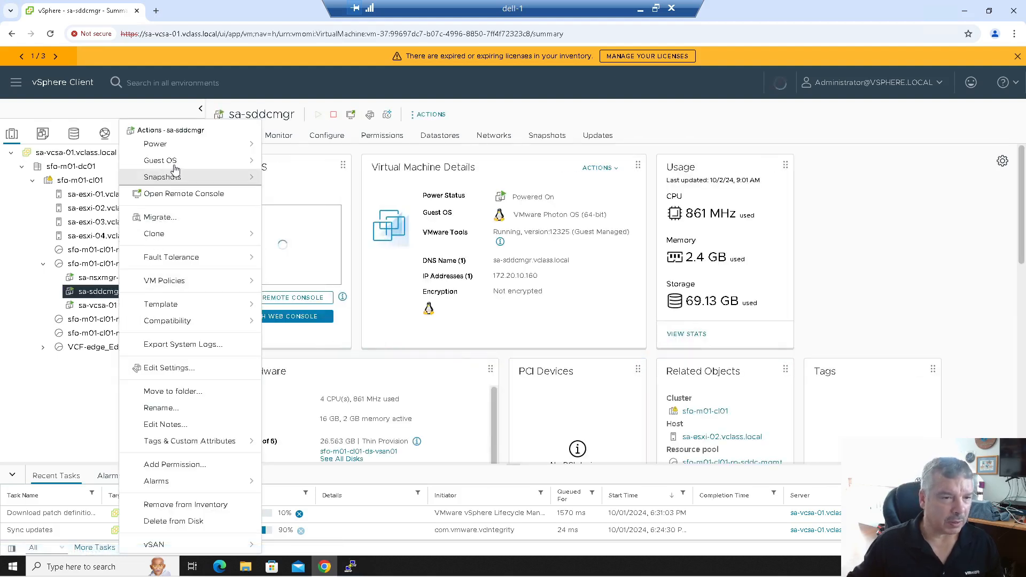
mouse_move(182, 146)
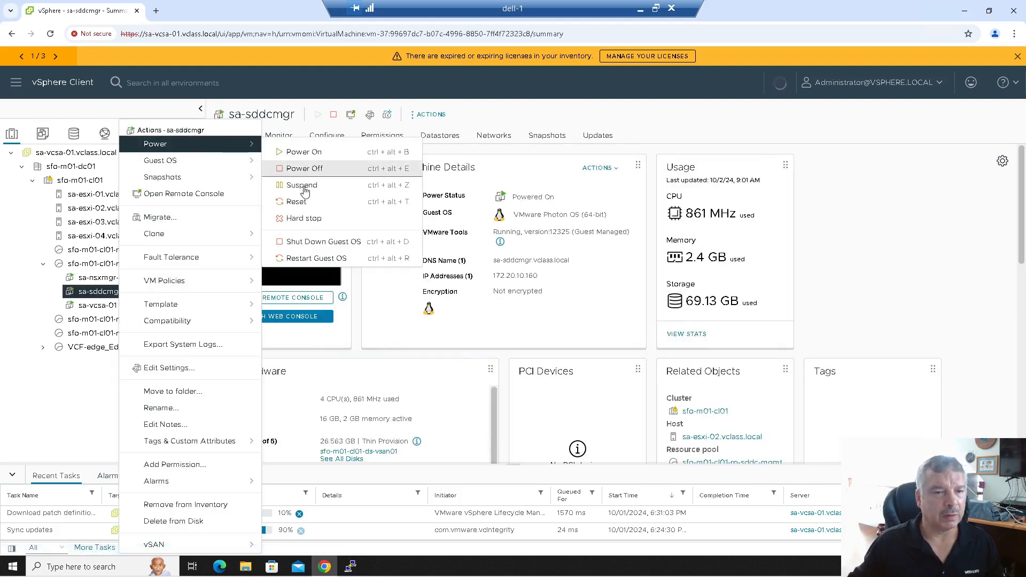
left_click(312, 244)
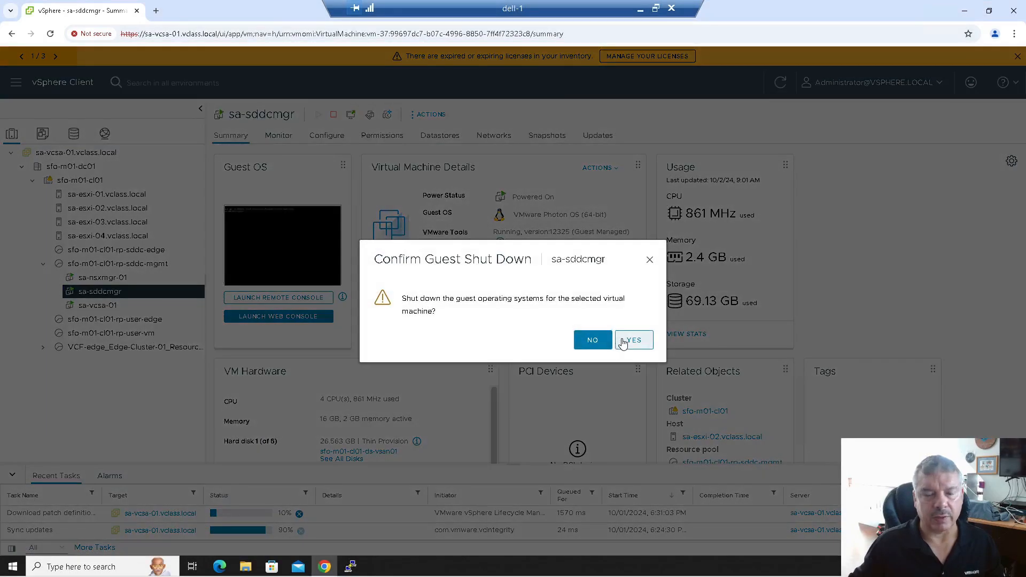
left_click(623, 341)
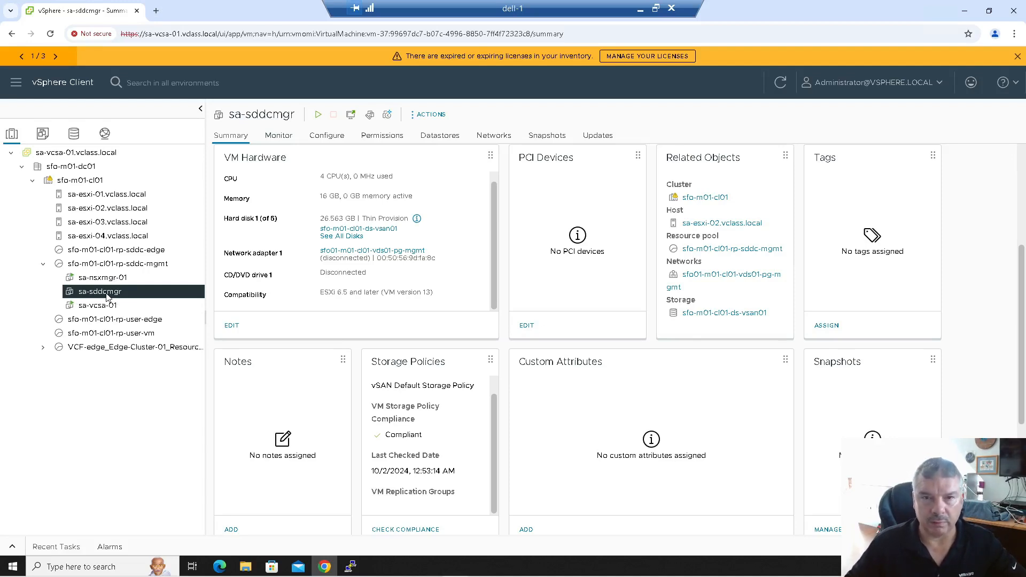
- Load the local VCF-SDDC-Manager-Appliance-5.0.0.0-21822418.ova into a Deploy OVF Template wizard on the sddc-mgmt pool
right_click(112, 264)
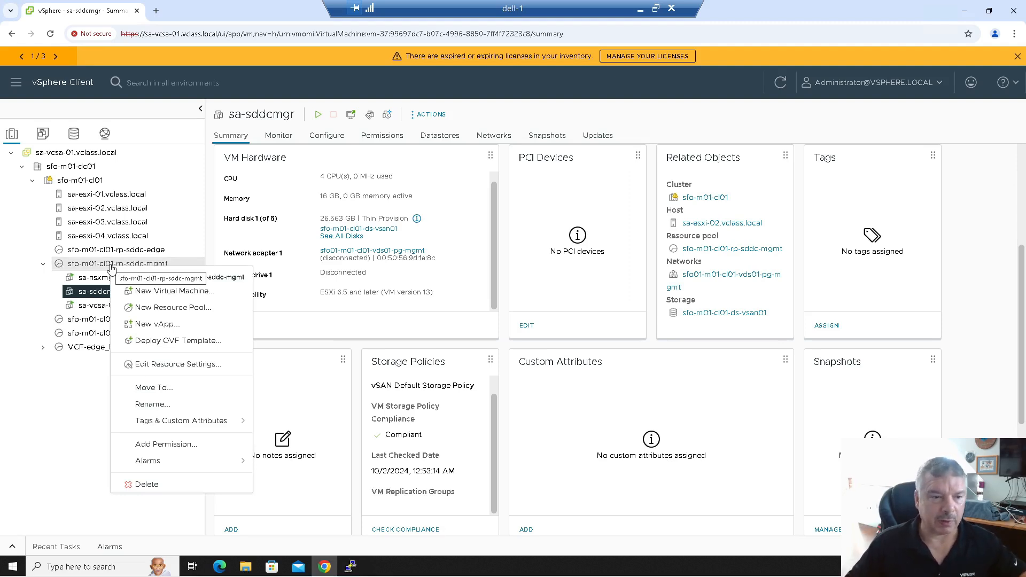
left_click(149, 341)
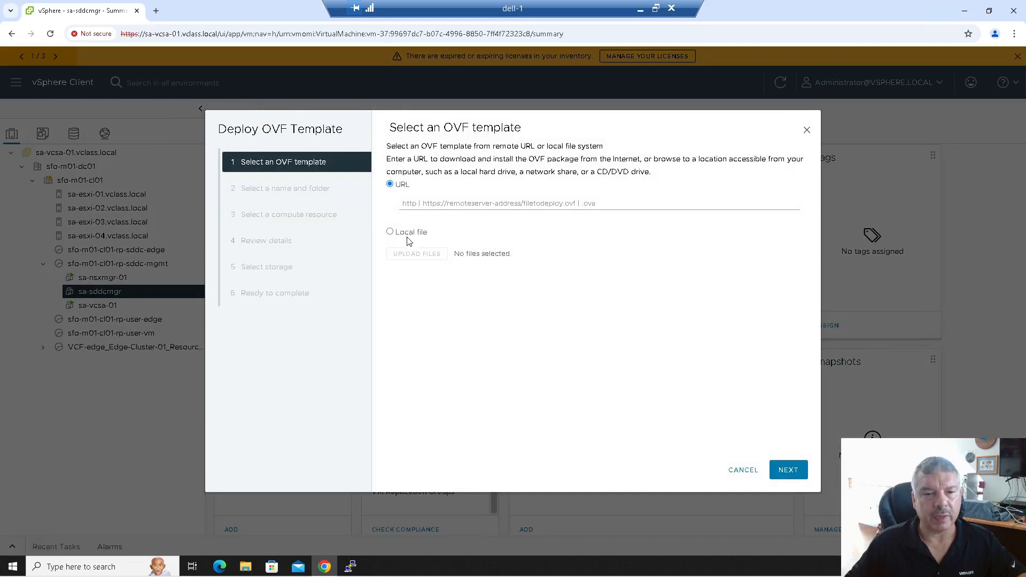
left_click(390, 232)
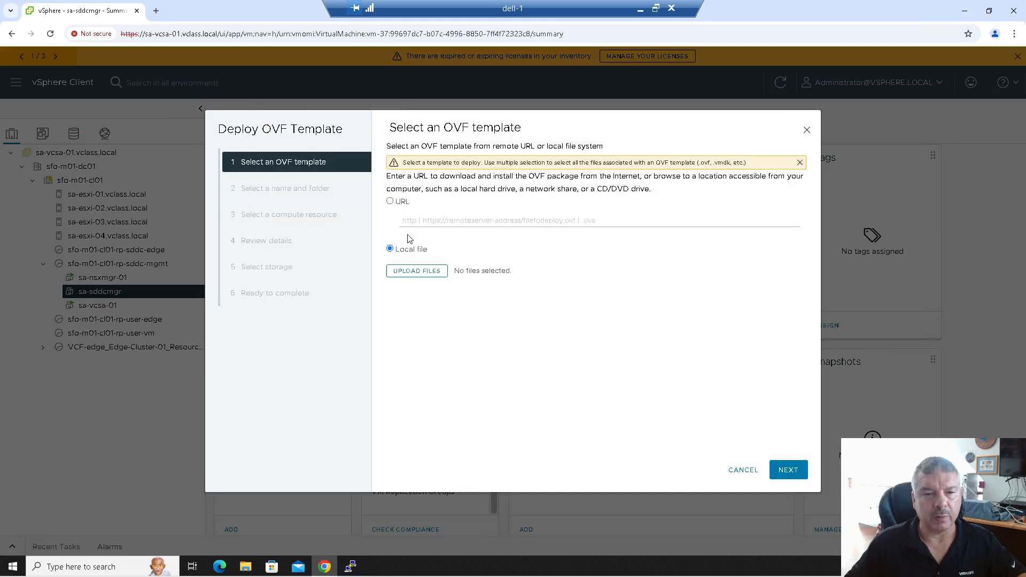
left_click(416, 270)
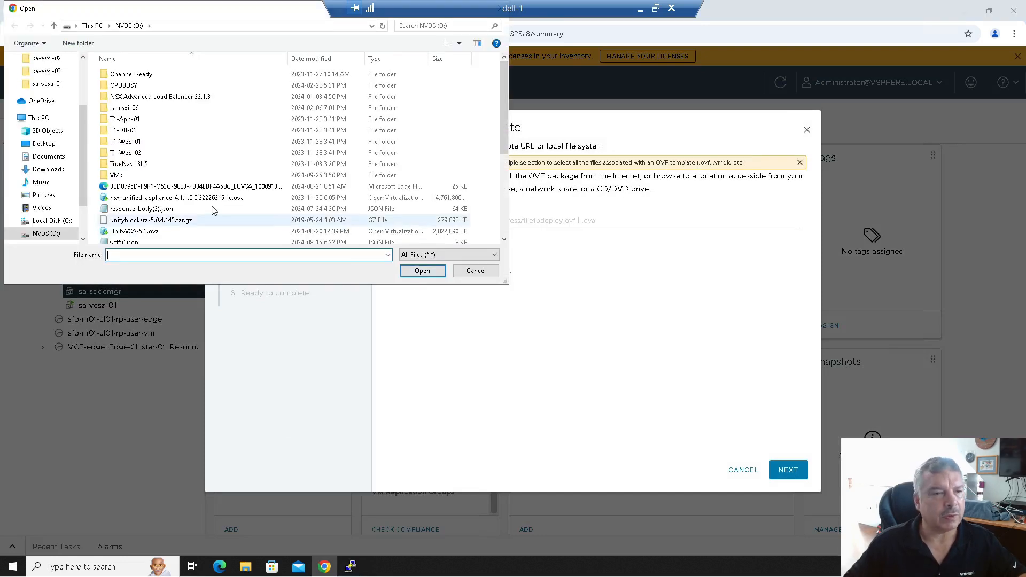
scroll(171, 207, "down", 2)
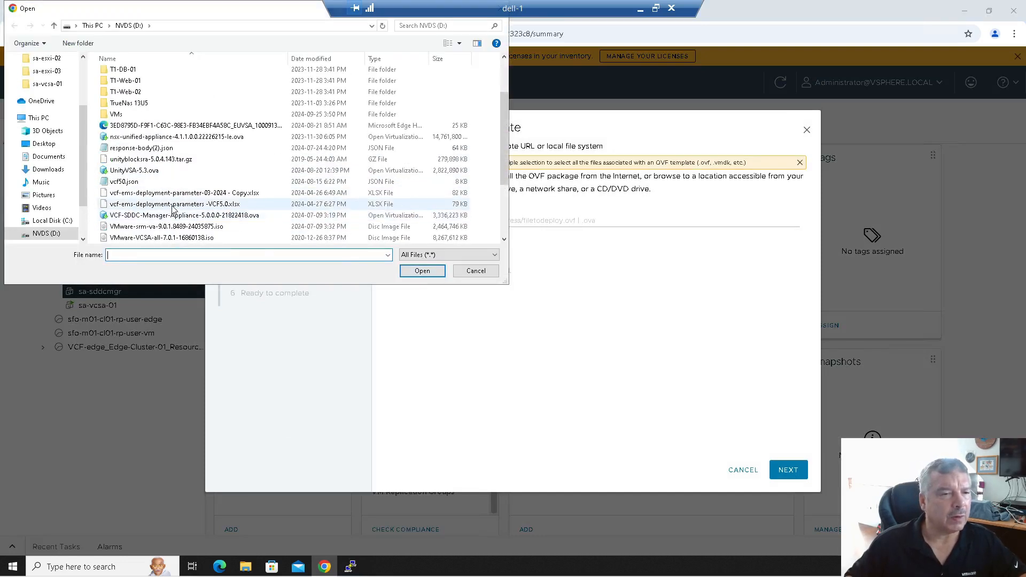
scroll(172, 208, "down", 1)
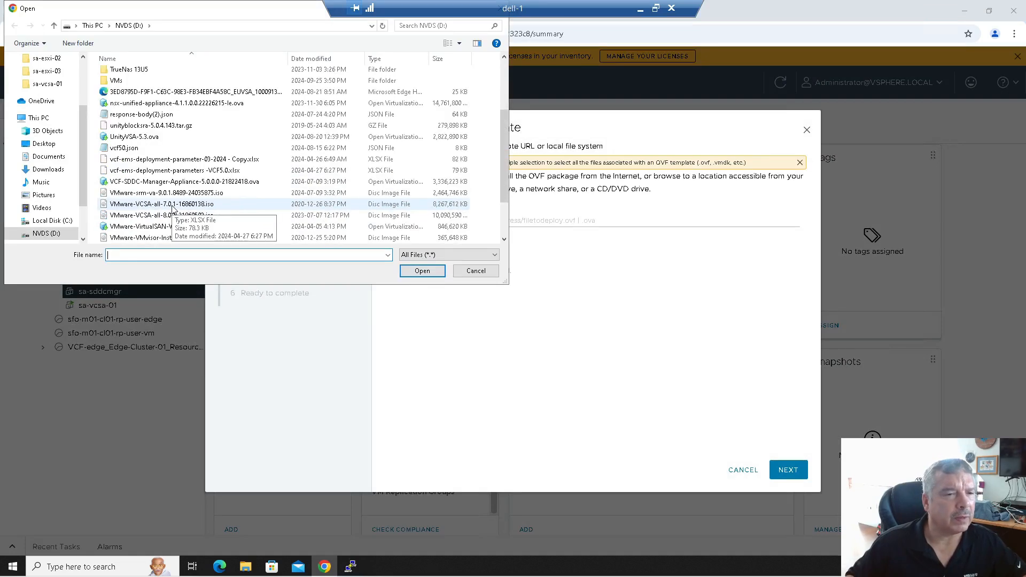
scroll(172, 209, "down", 2)
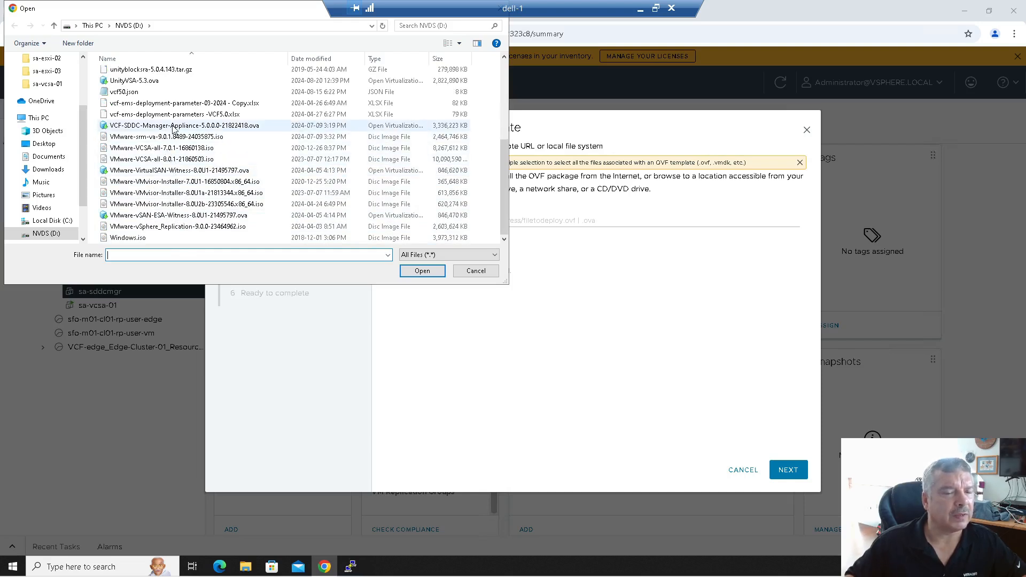
left_click(208, 128)
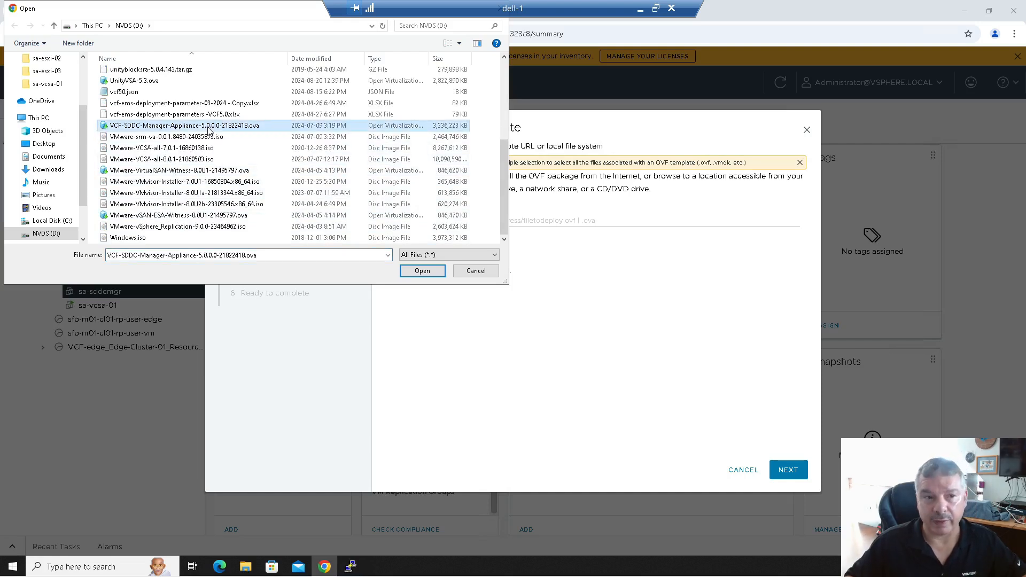
left_click(418, 276)
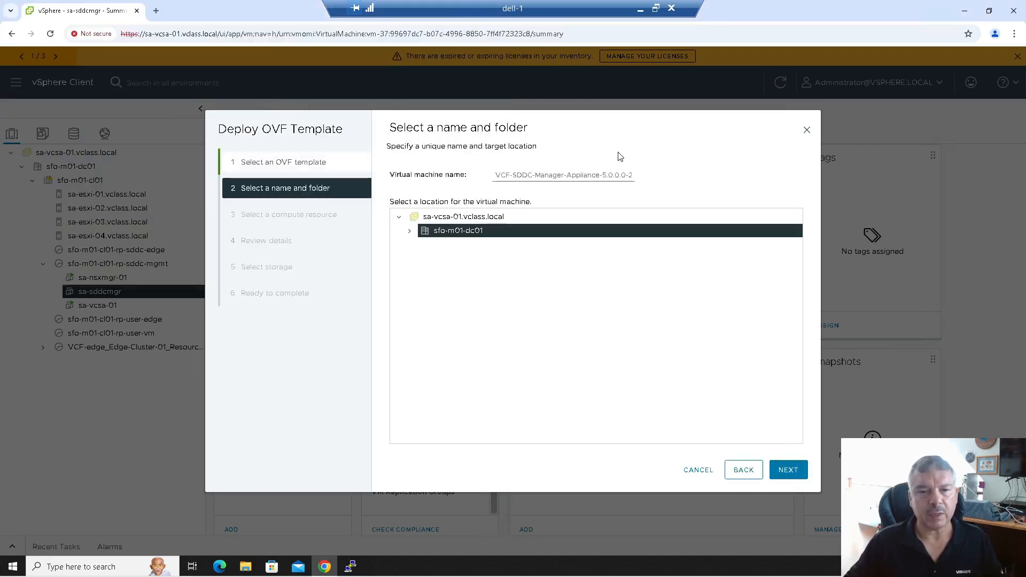
- Name the new appliance VM sa-sddcmgr-Backup
triple_click(600, 174)
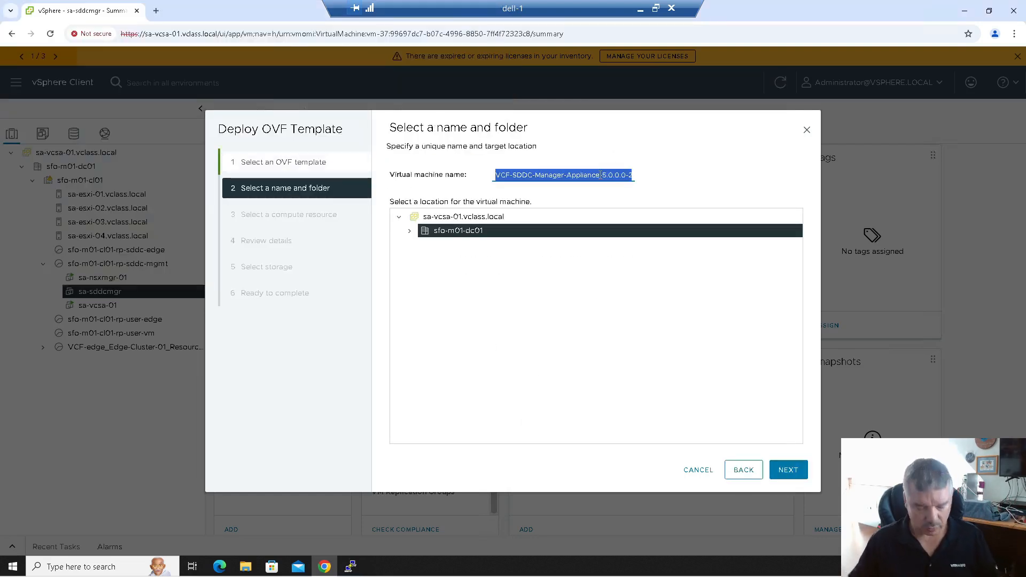
type("sa-sddcmgr-")
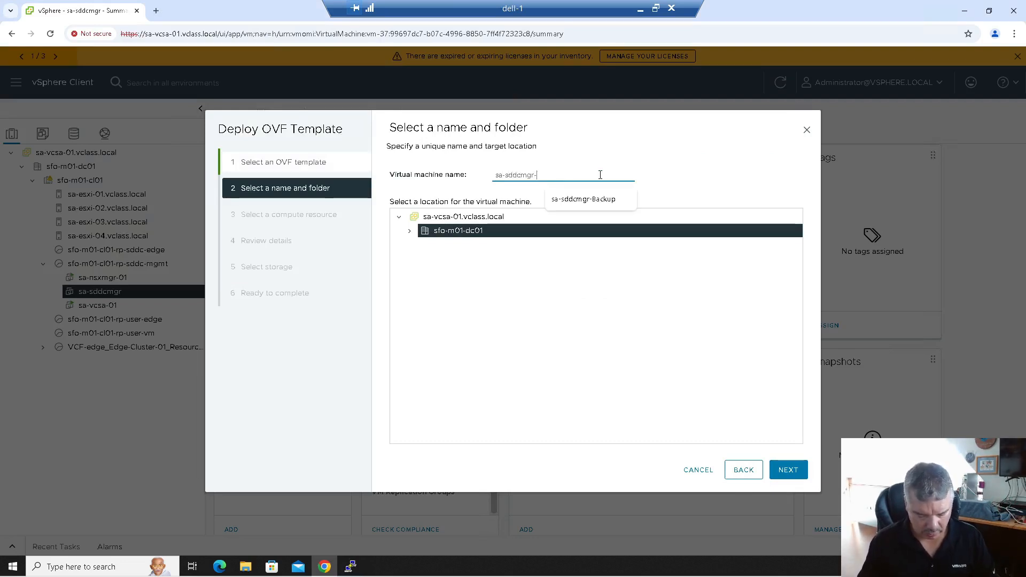
type("Backup")
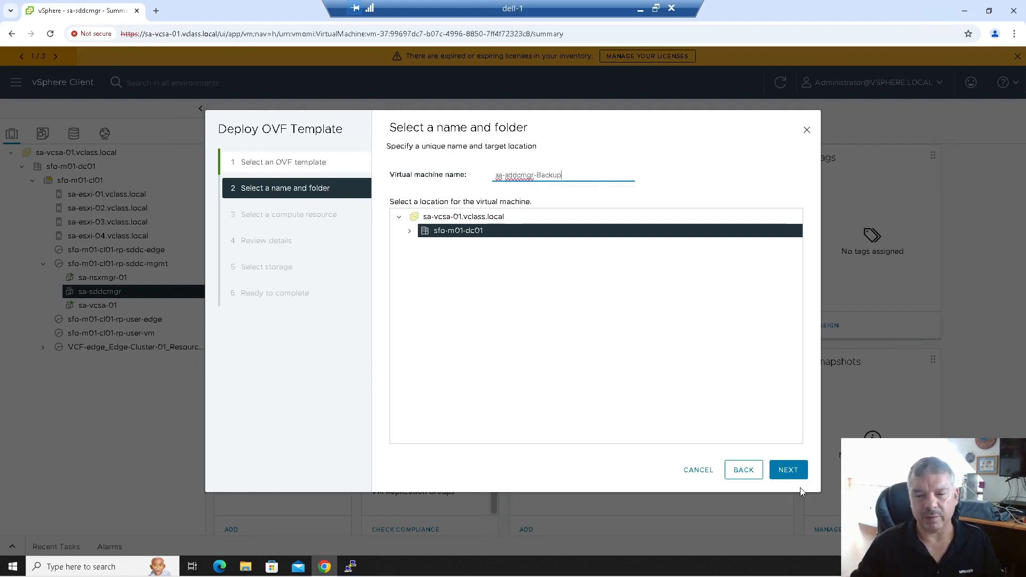
left_click(795, 472)
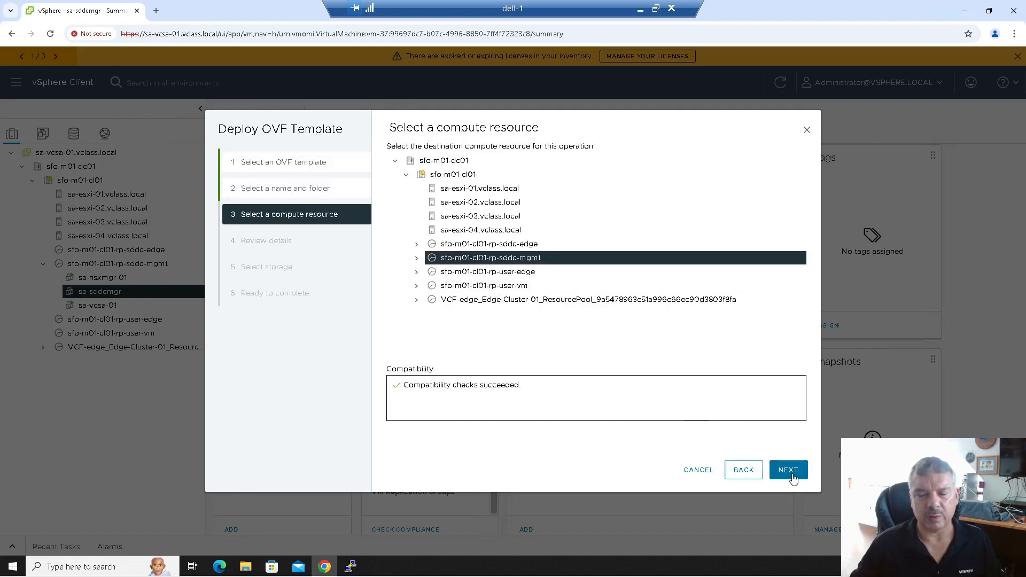
- Keep the sddc-mgmt pool as compute resource, pass the review, and accept all license agreements
left_click(792, 471)
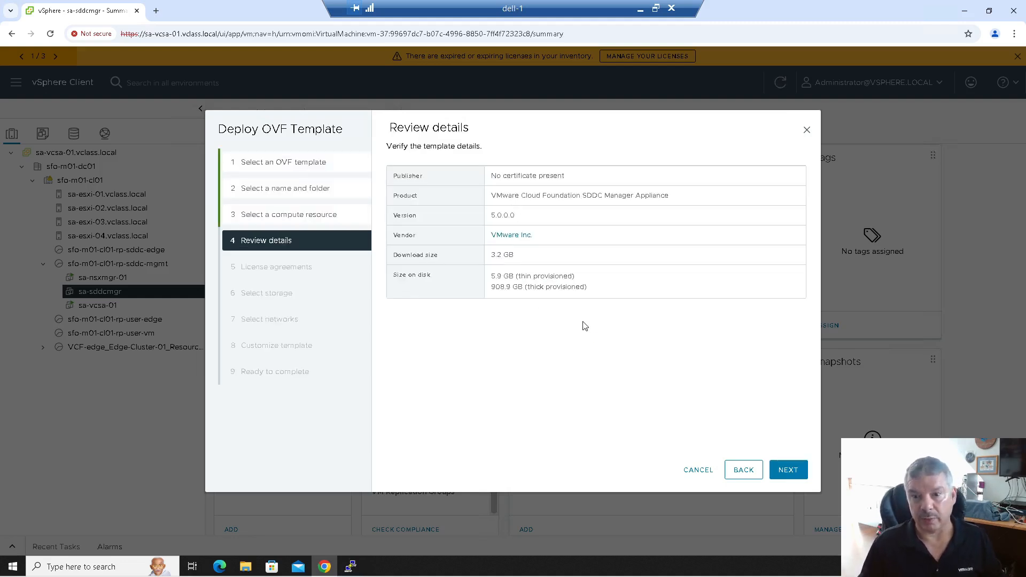
left_click(788, 470)
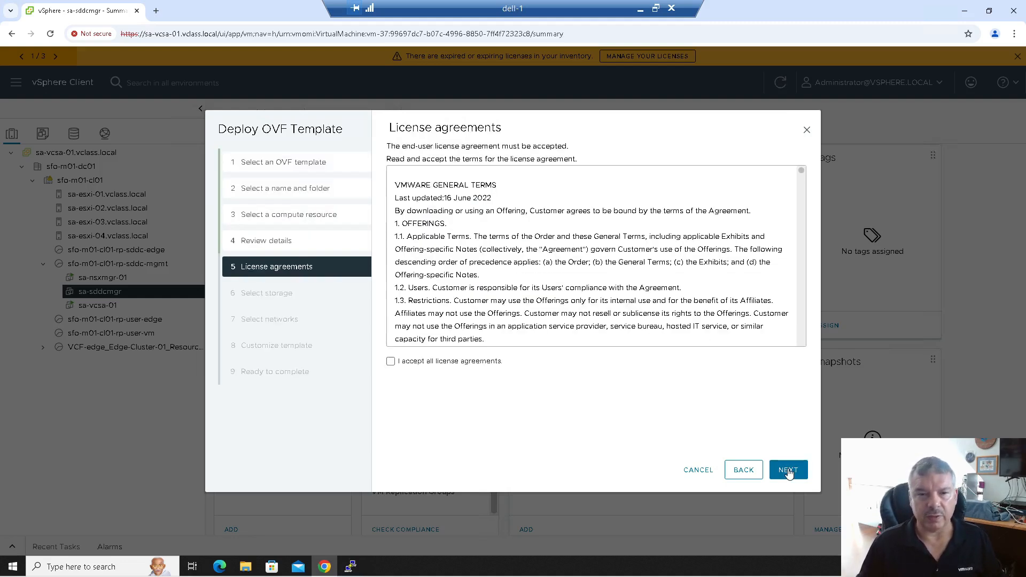
left_click(445, 362)
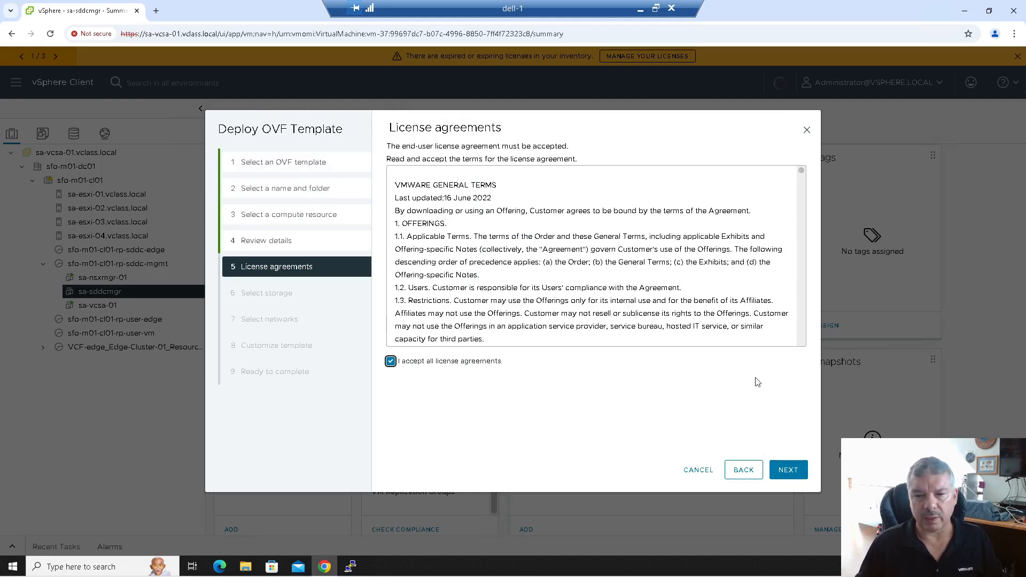
scroll(736, 258, "down", 5)
left_click(781, 476)
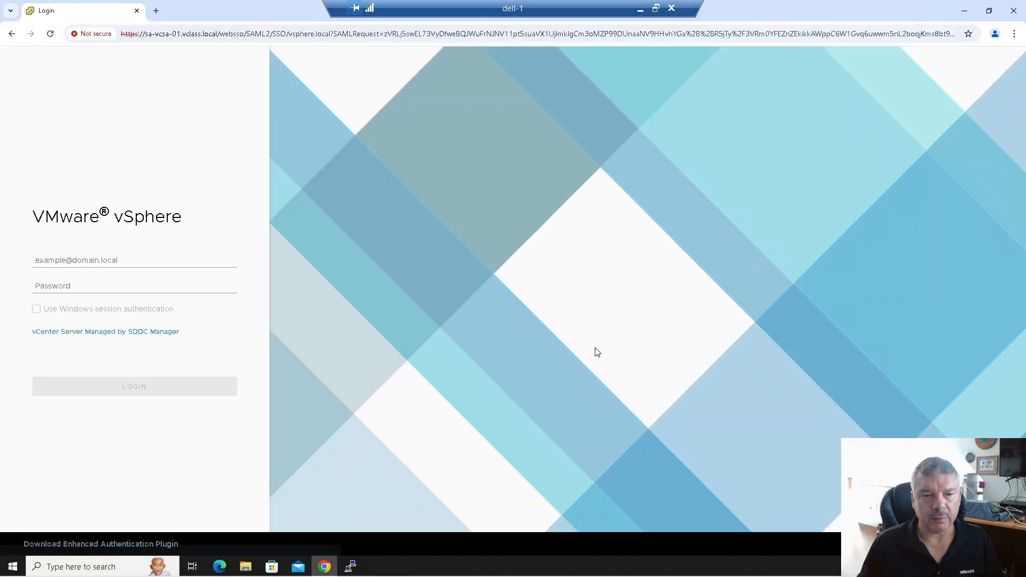
- Log in to the vSphere Client with the SSO administrator username and password
left_click(120, 263)
type("administrator@")
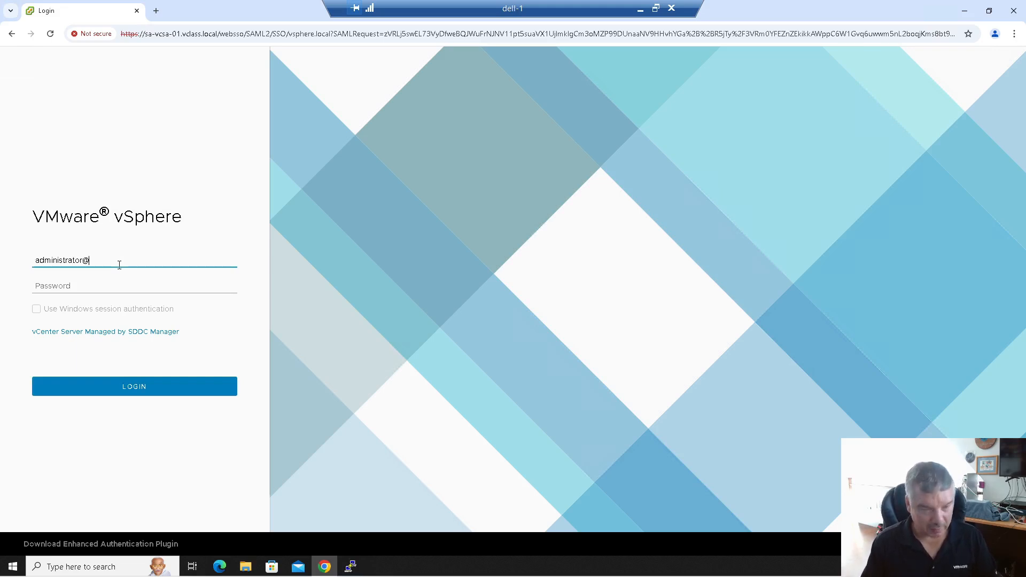
type("vsphere.lo")
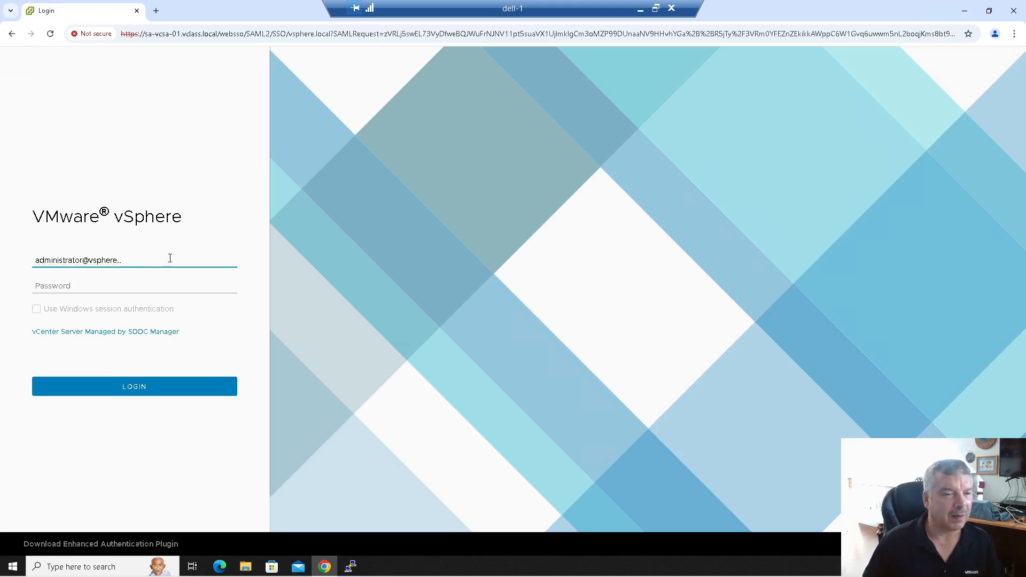
type("cal")
key("Tab")
type("VMware")
key("Return")
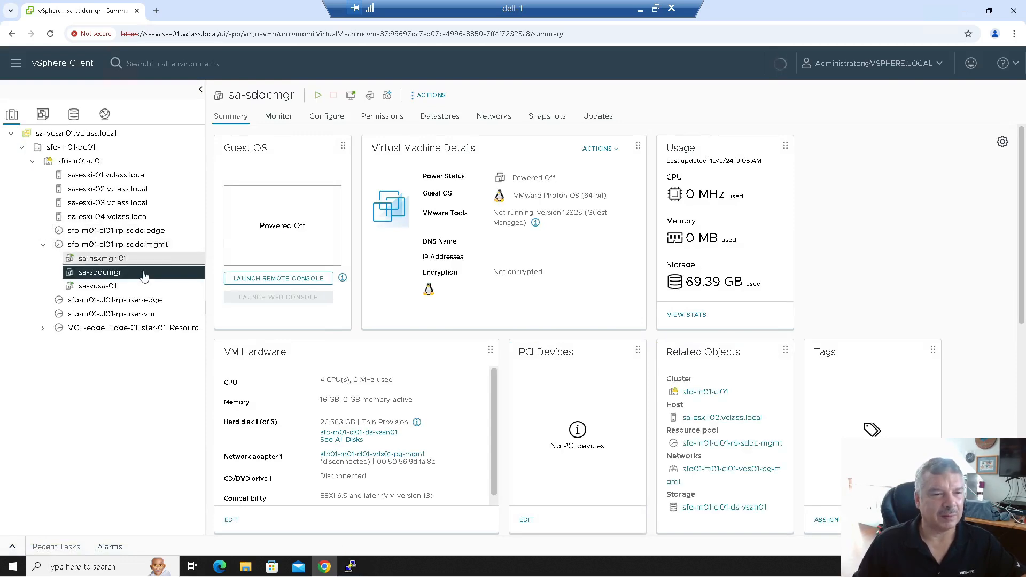
- Start a new Deploy OVF Template on the sddc-mgmt pool using the local VCF-SDDC-Manager-Appliance-5.0.0.0-21822418.ova
left_click(141, 247)
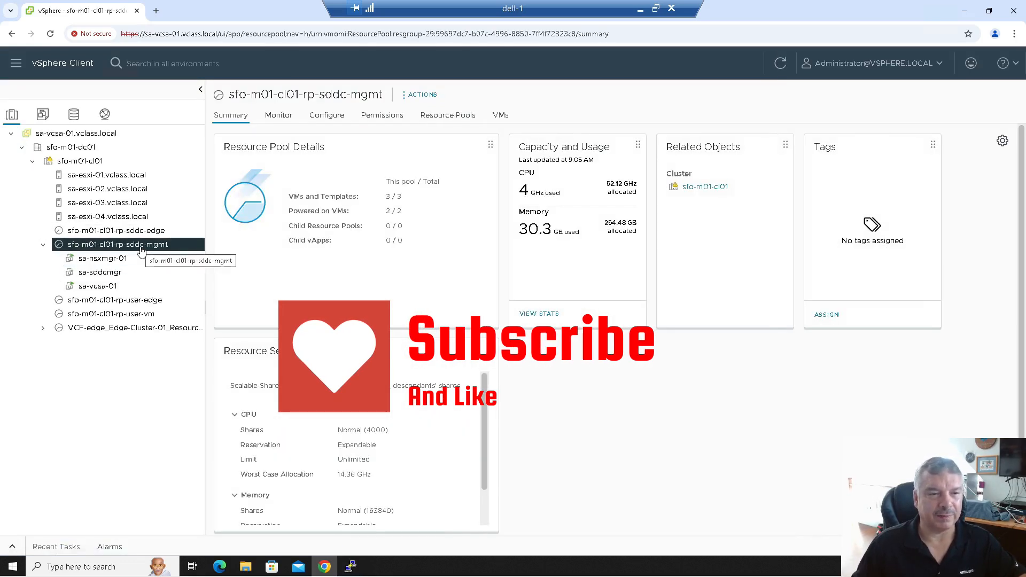
right_click(141, 250)
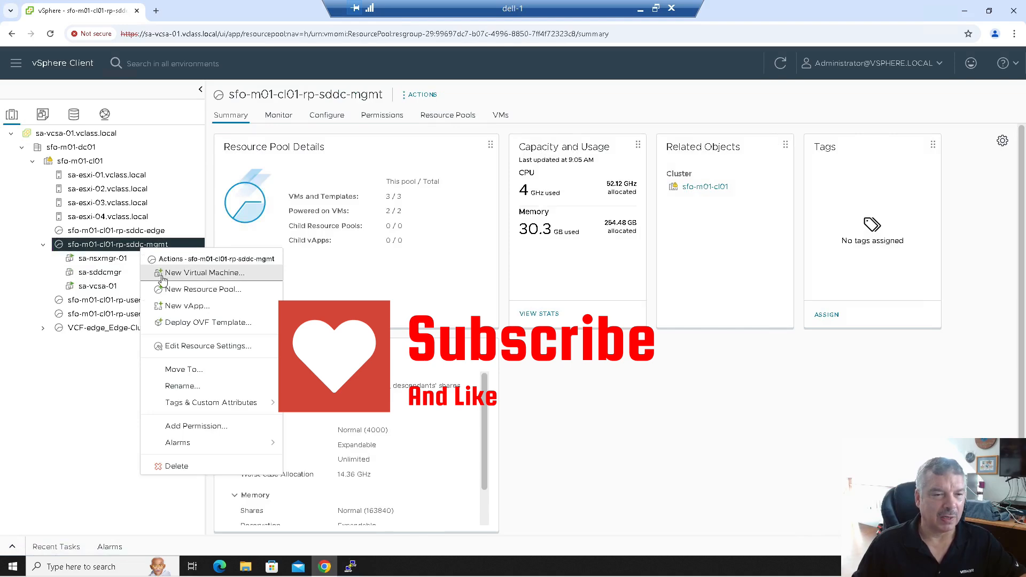
left_click(172, 322)
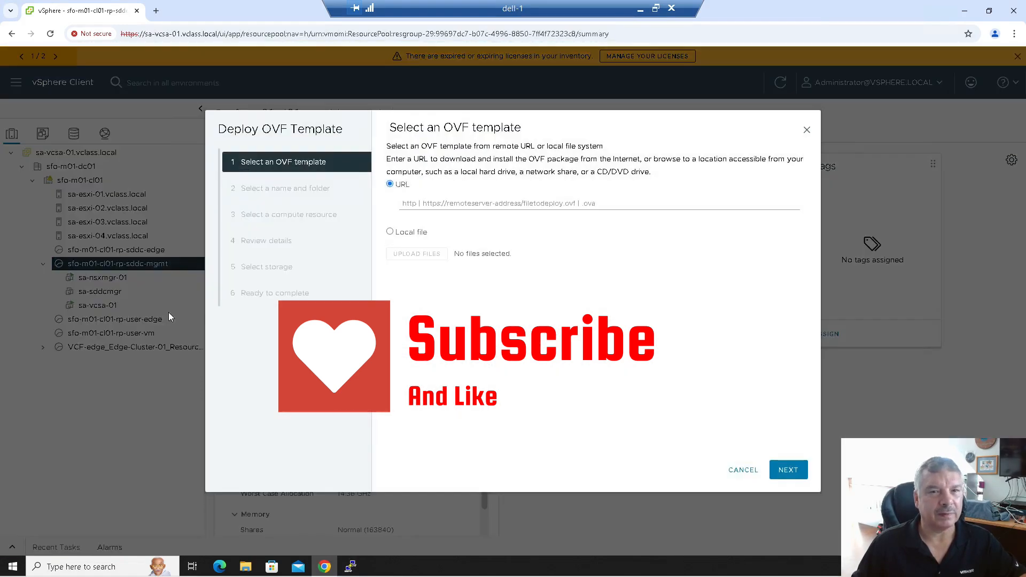
left_click(398, 233)
left_click(416, 271)
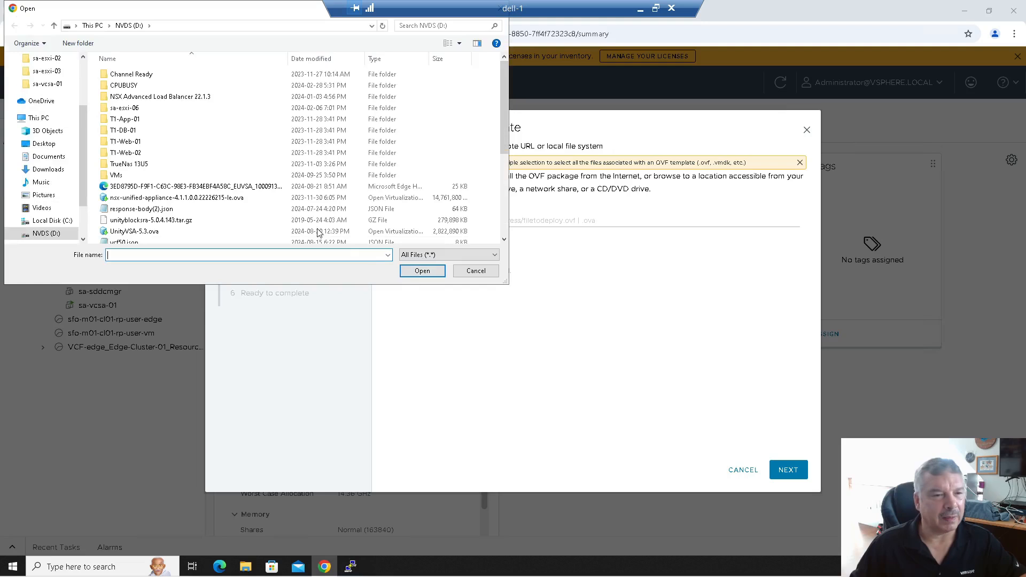
scroll(243, 214, "down", 1)
scroll(241, 217, "down", 4)
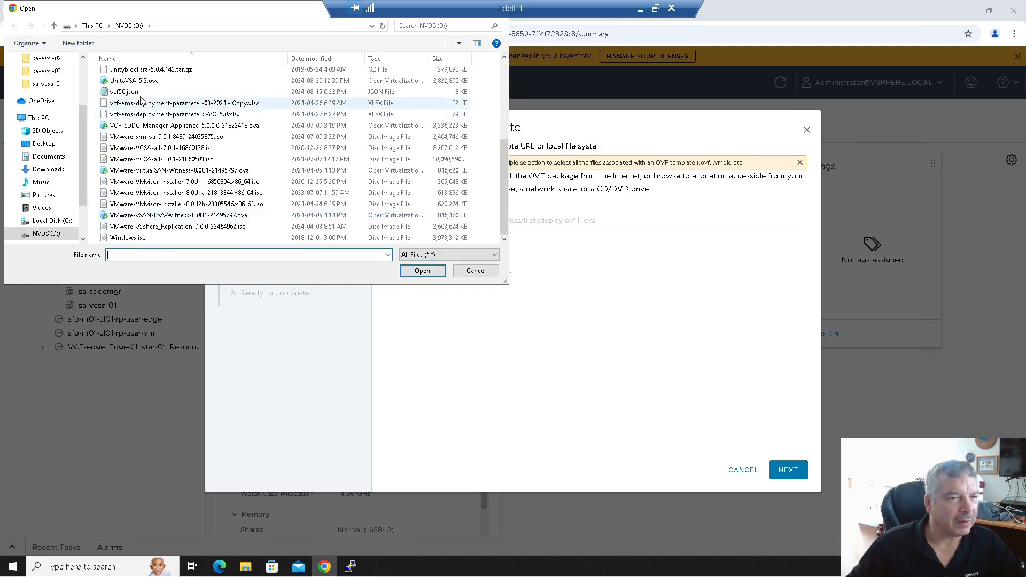
left_click(147, 126)
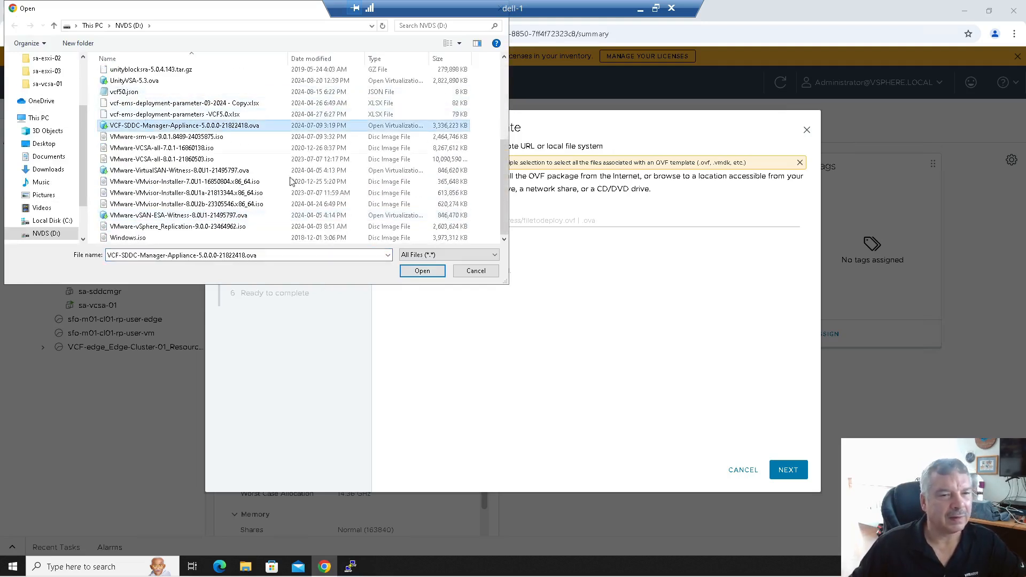
left_click(420, 271)
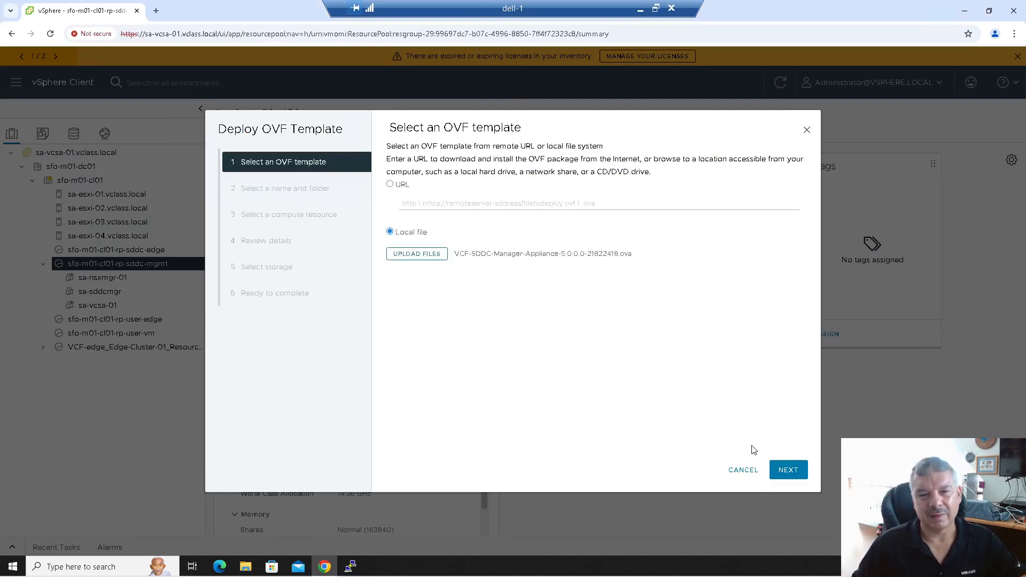
- Name the VM sa-sddcmgr-Backup, keep the sddc-mgmt pool as compute resource, and reach Review details
left_click(787, 468)
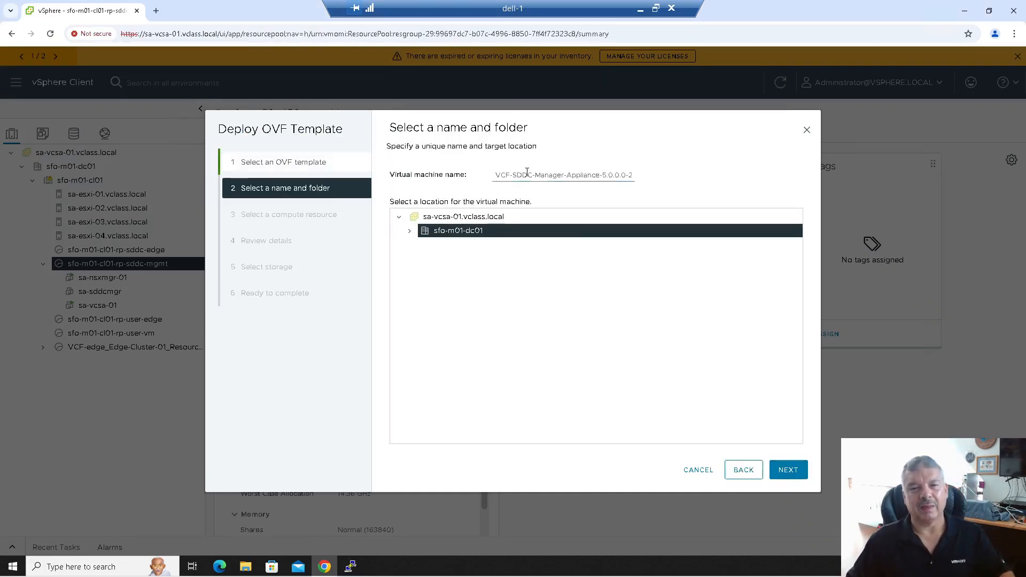
triple_click(527, 173)
type("sa-sddcmgr")
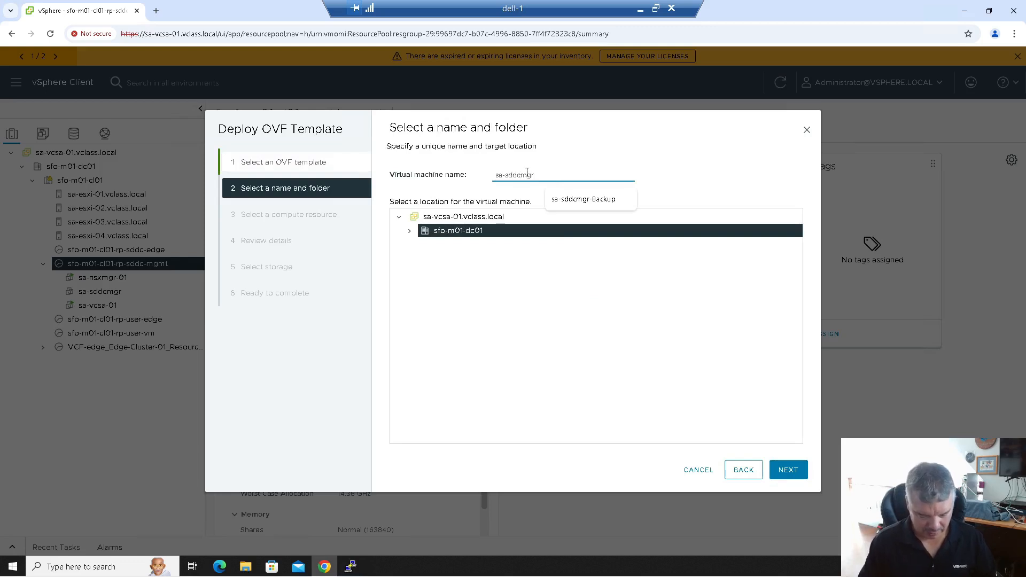
type("-Backup")
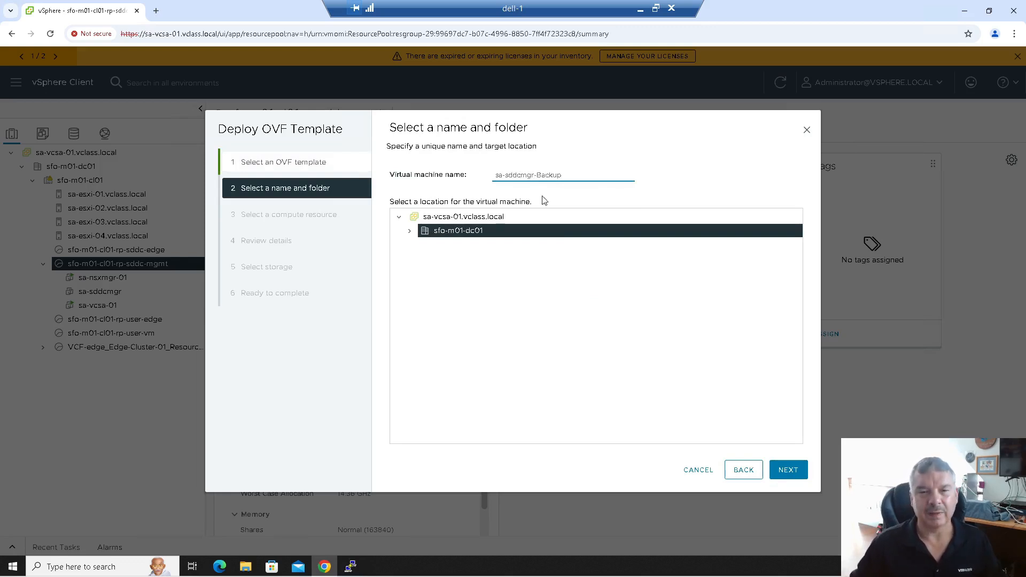
left_click(789, 472)
left_click(789, 475)
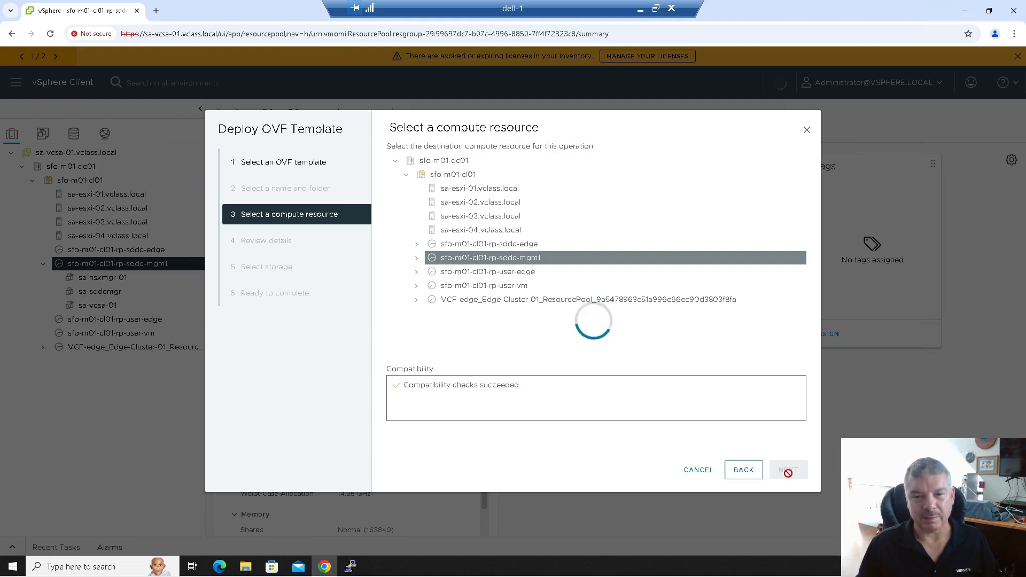
left_click(788, 473)
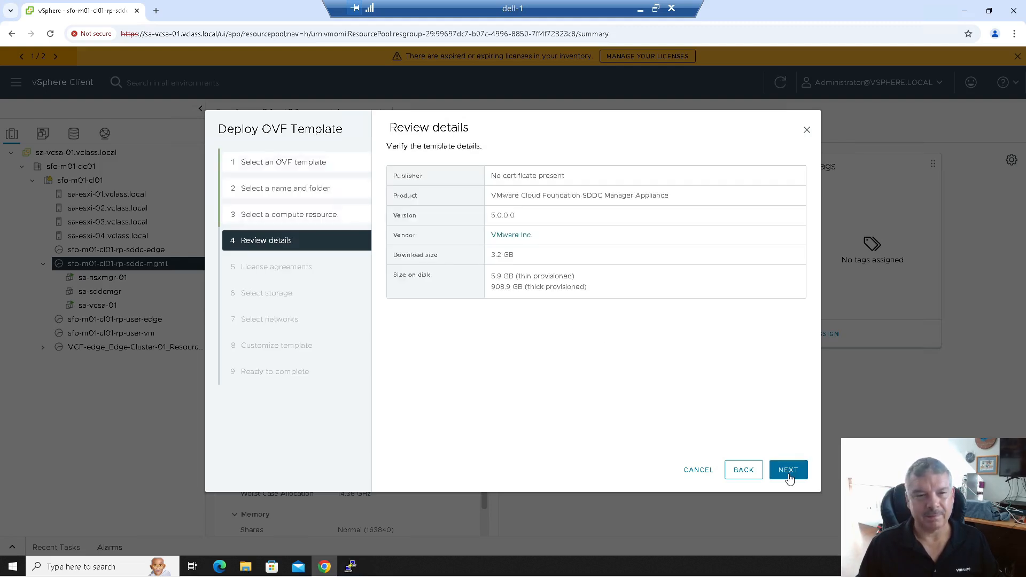
- Accept all license agreements and place the VM on the vSAN datastore
left_click(789, 475)
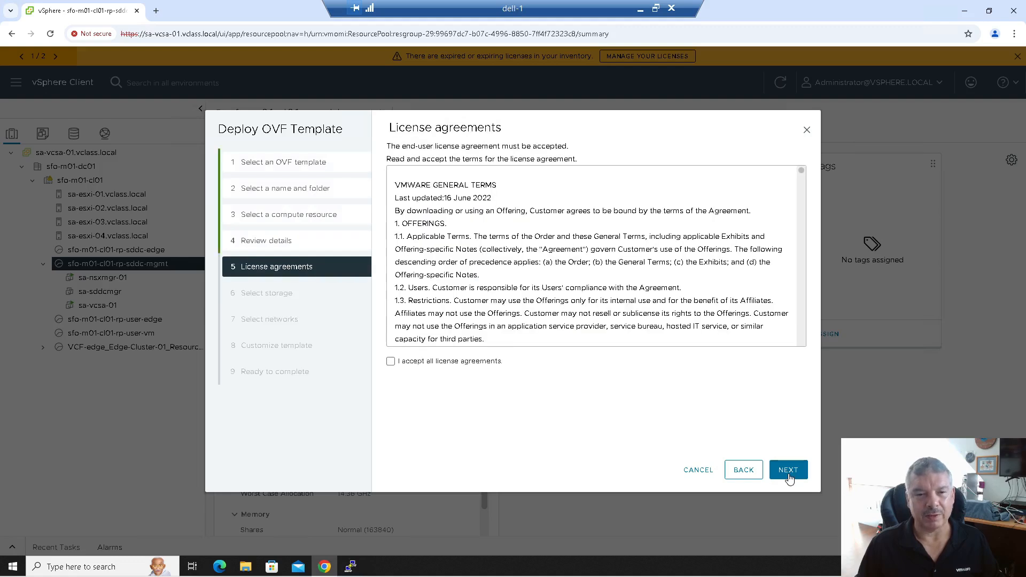
left_click(390, 362)
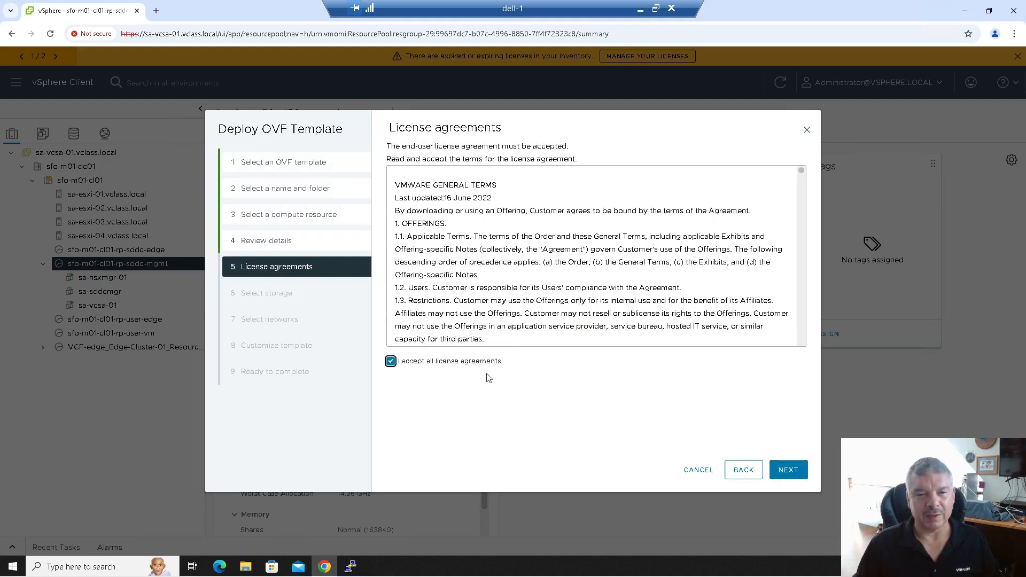
left_click(782, 474)
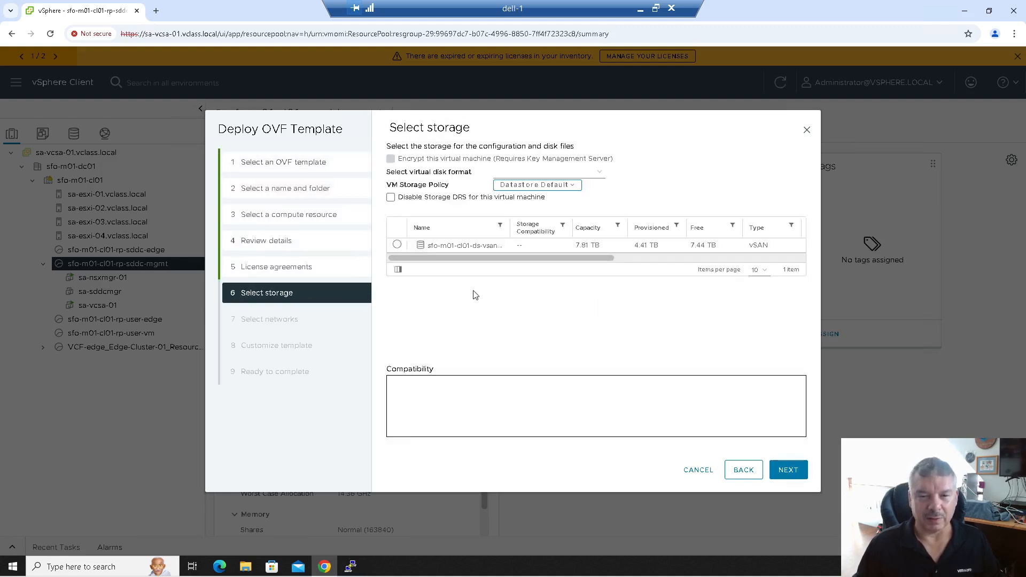
left_click(398, 245)
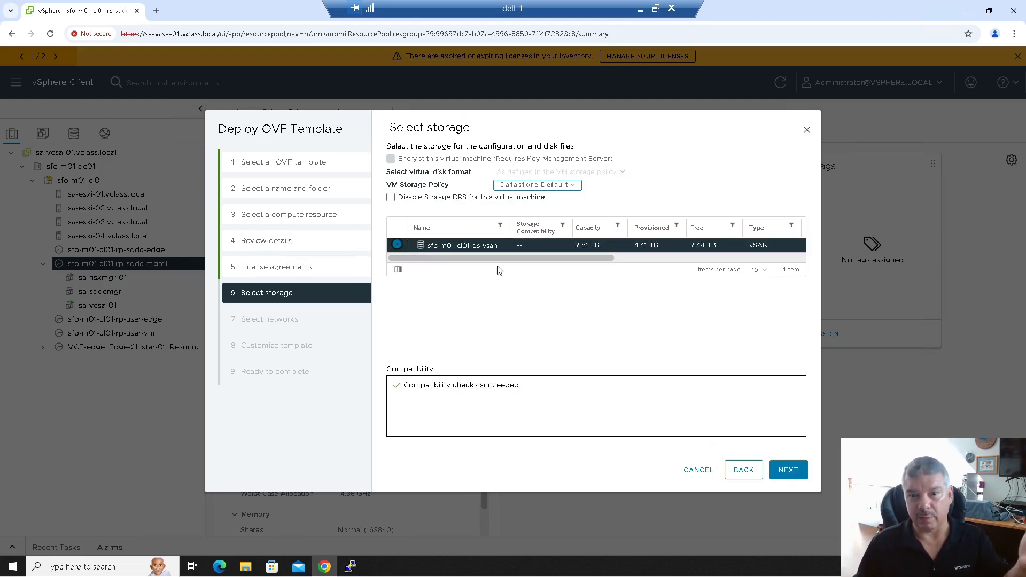
left_click(789, 471)
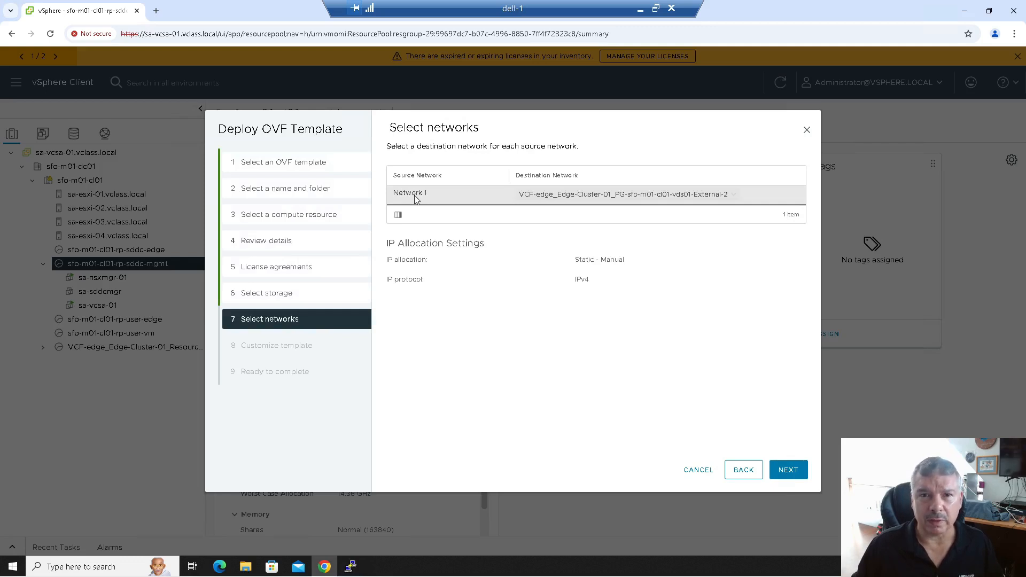
- Map the destination network to sfo01-m01-cl01-vds01-pg-mgmt
left_click(627, 203)
left_click(588, 223)
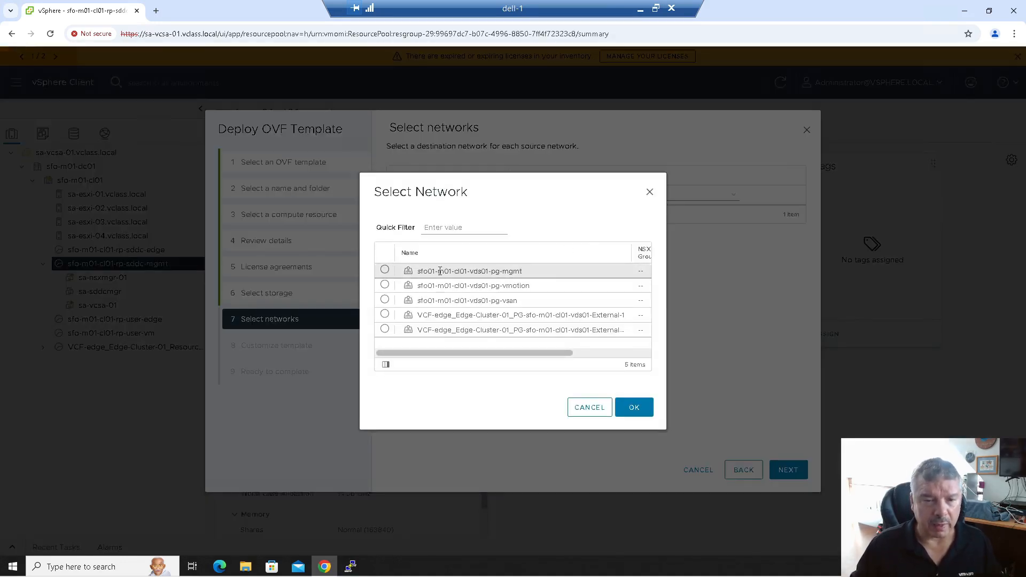
left_click(385, 270)
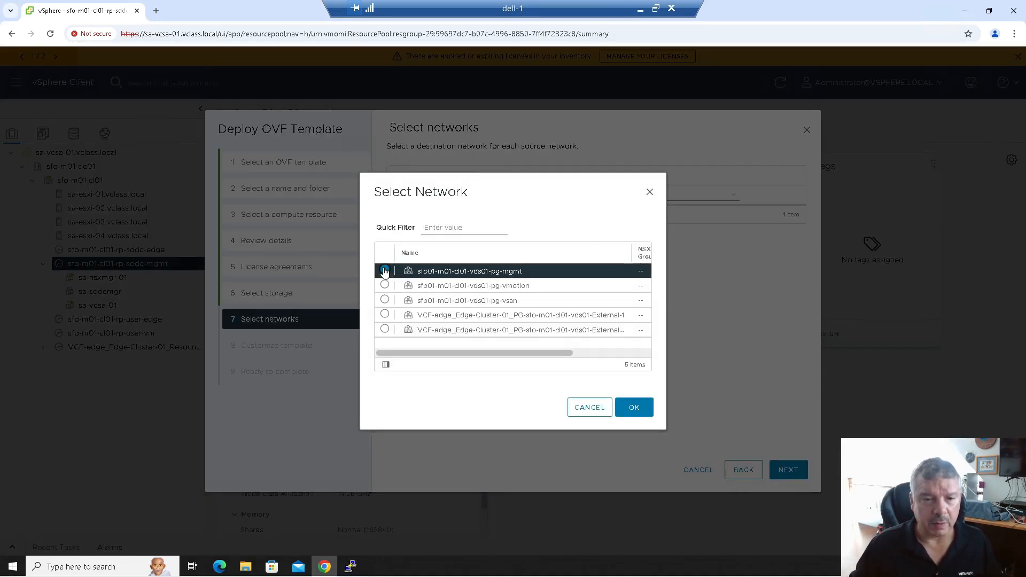
left_click(636, 408)
left_click(790, 471)
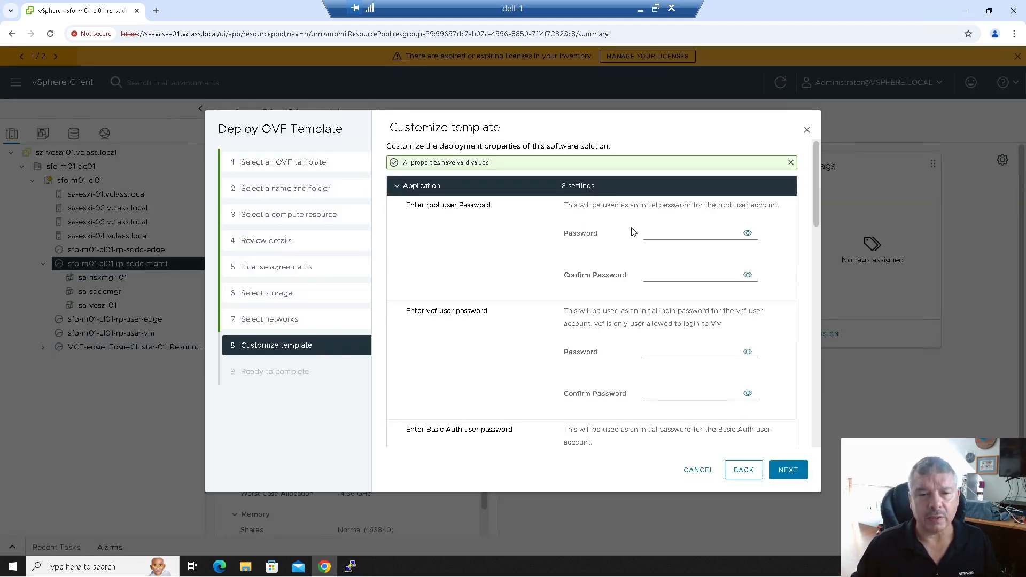
- Enter and confirm the root and vcf user passwords
left_click(672, 233)
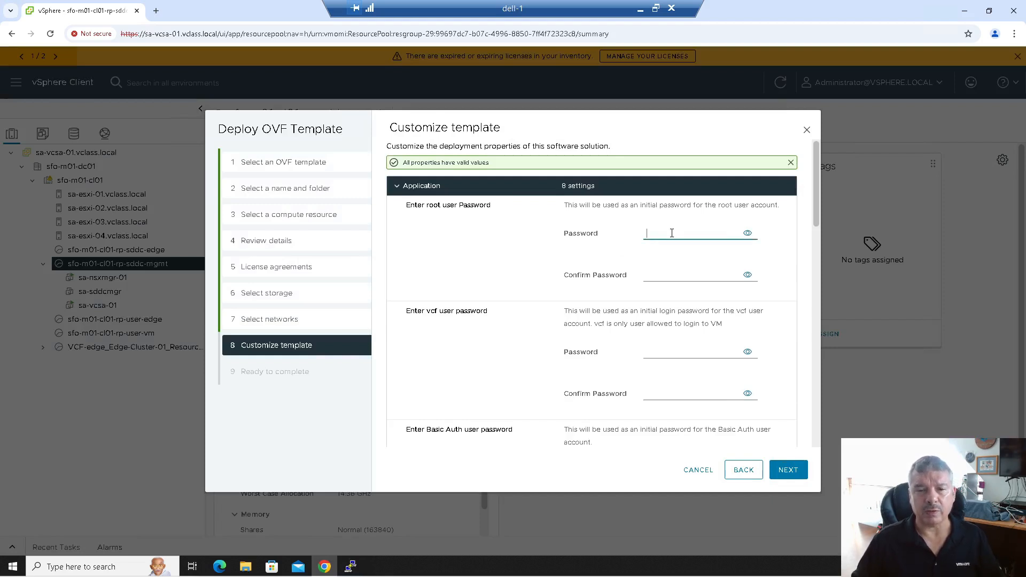
type("VMw")
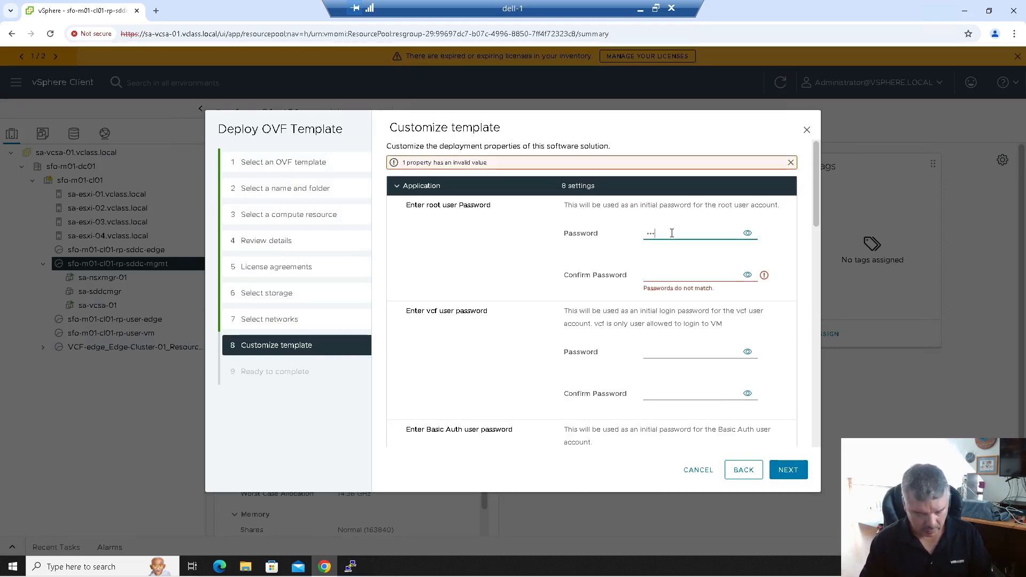
key("Tab")
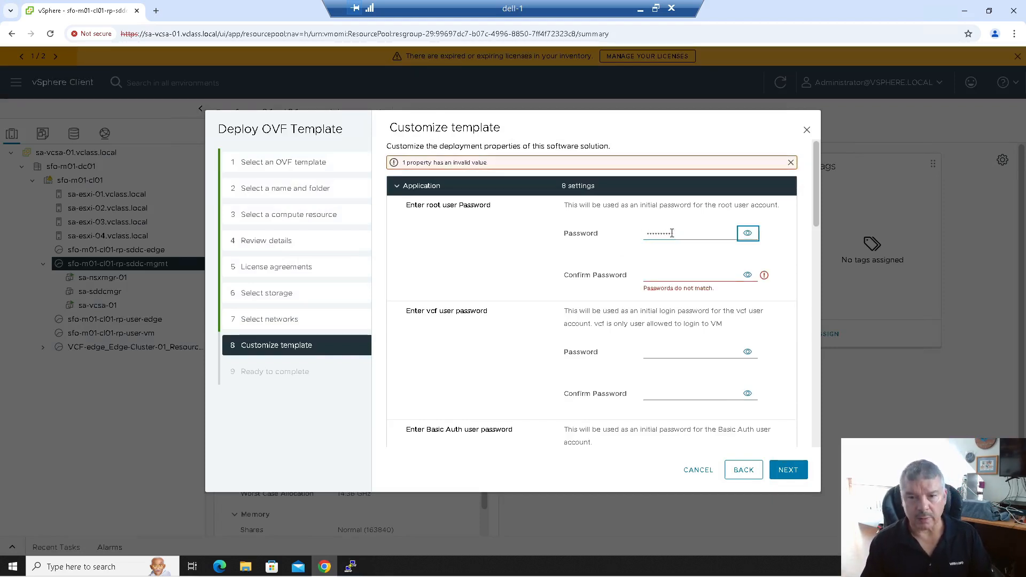
key("Tab")
type("VMwa")
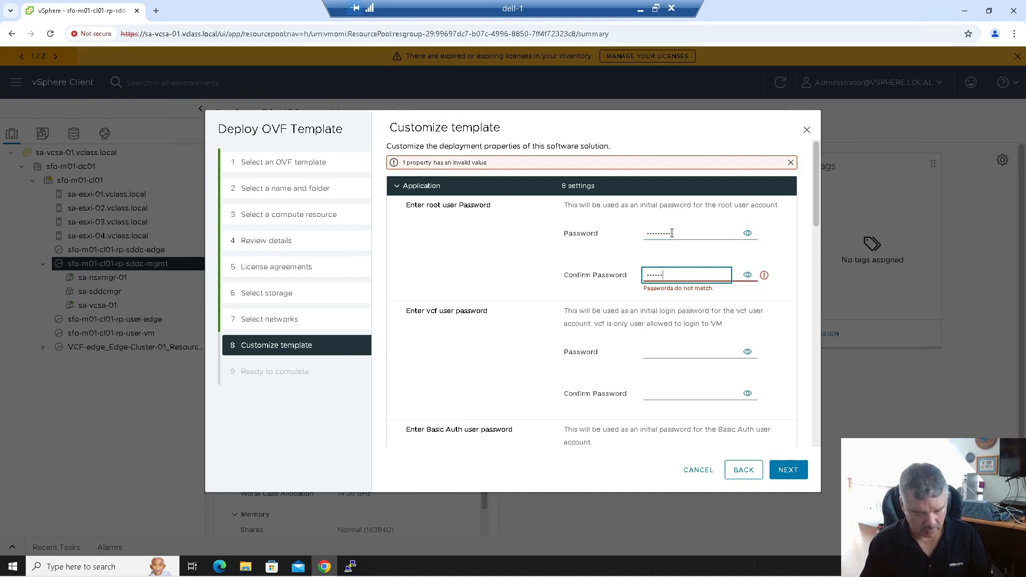
type("re123!")
key("Tab")
key("Tab")
type("VMwar")
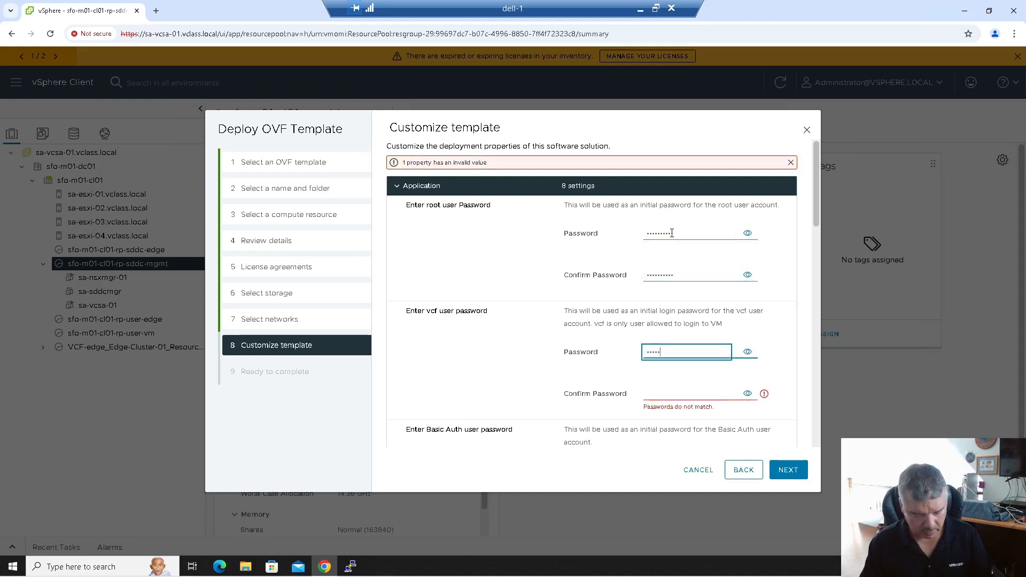
type("e123!")
key("Tab")
key("Tab")
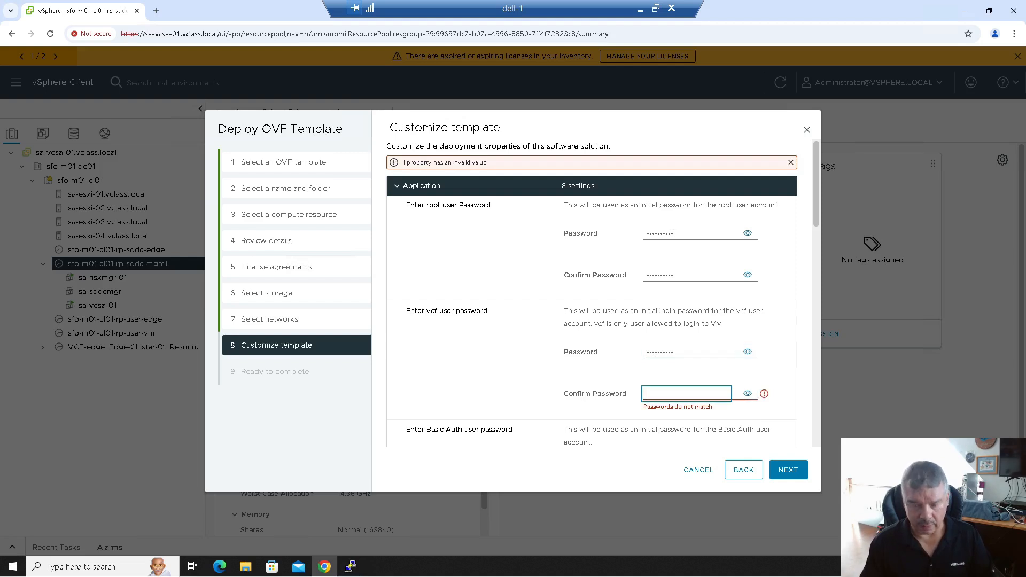
type("VMware123!")
key("Tab")
- Enter and confirm the Basic Auth user password
scroll(672, 233, "down", 1)
scroll(672, 233, "down", 1)
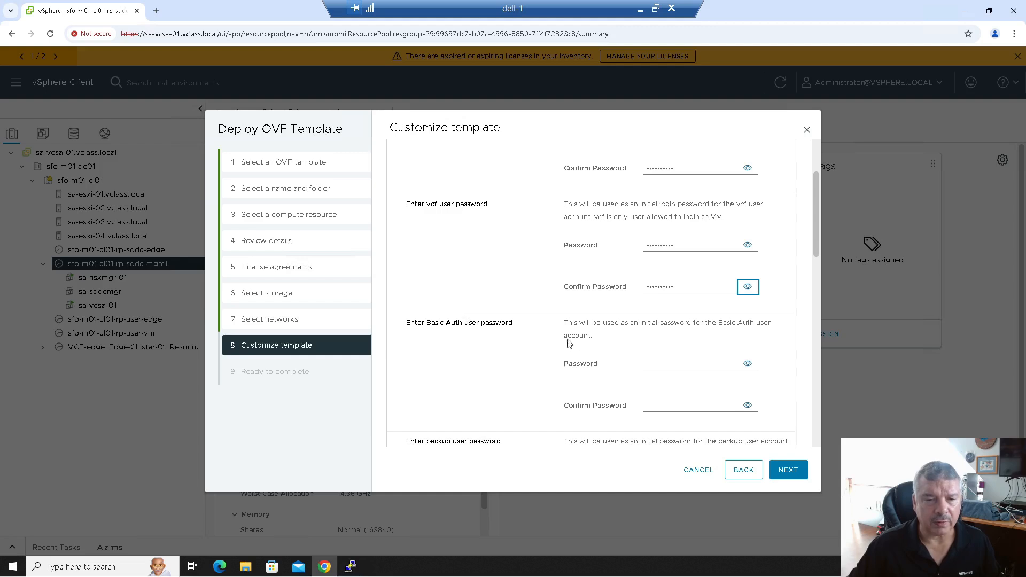
left_click(658, 358)
type("•••")
key("Tab")
key("Tab")
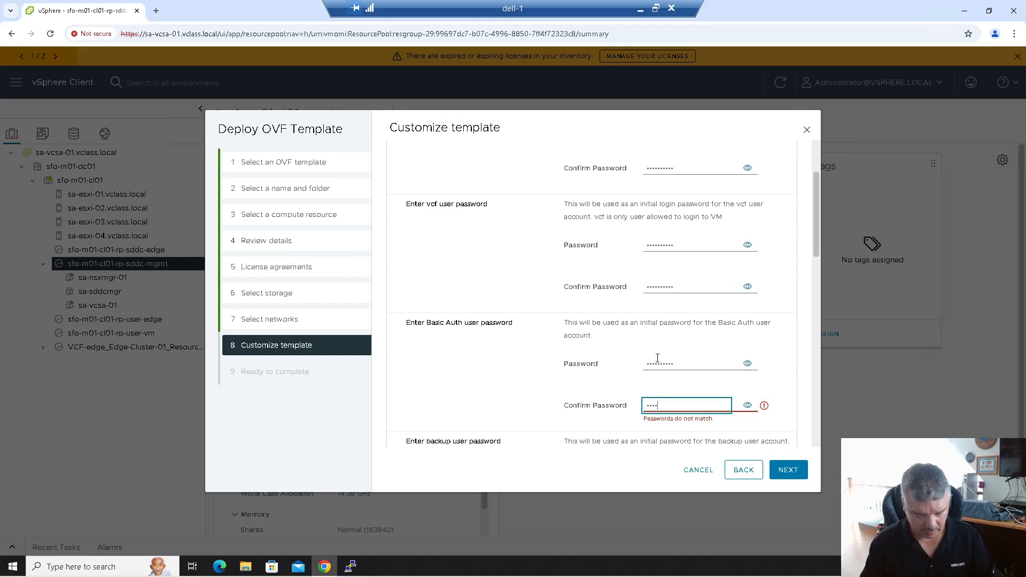
type("••••••••••")
key("Tab")
- Enter and confirm the backup user and local user passwords
scroll(657, 358, "down", 3)
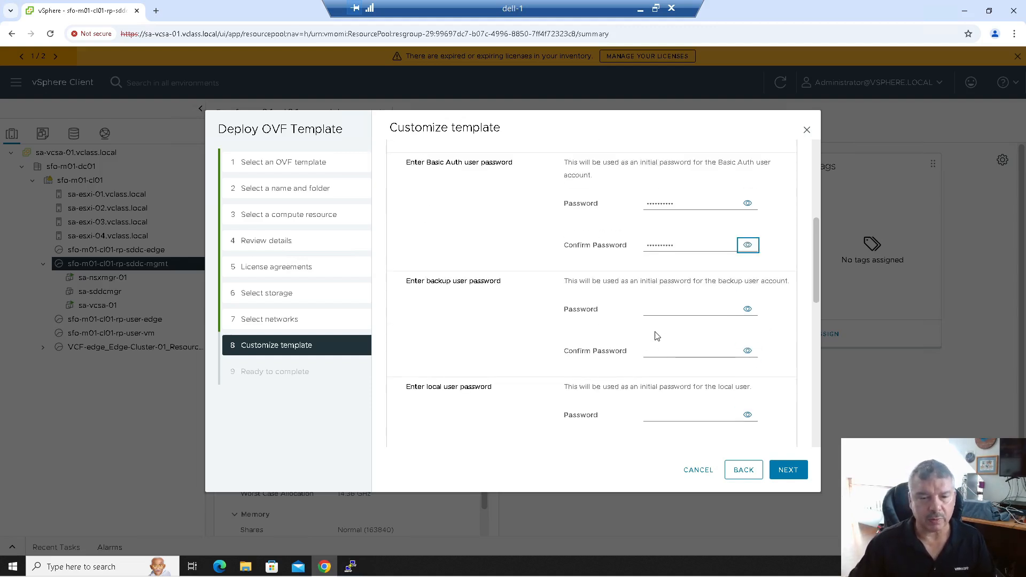
left_click(663, 311)
type("•••")
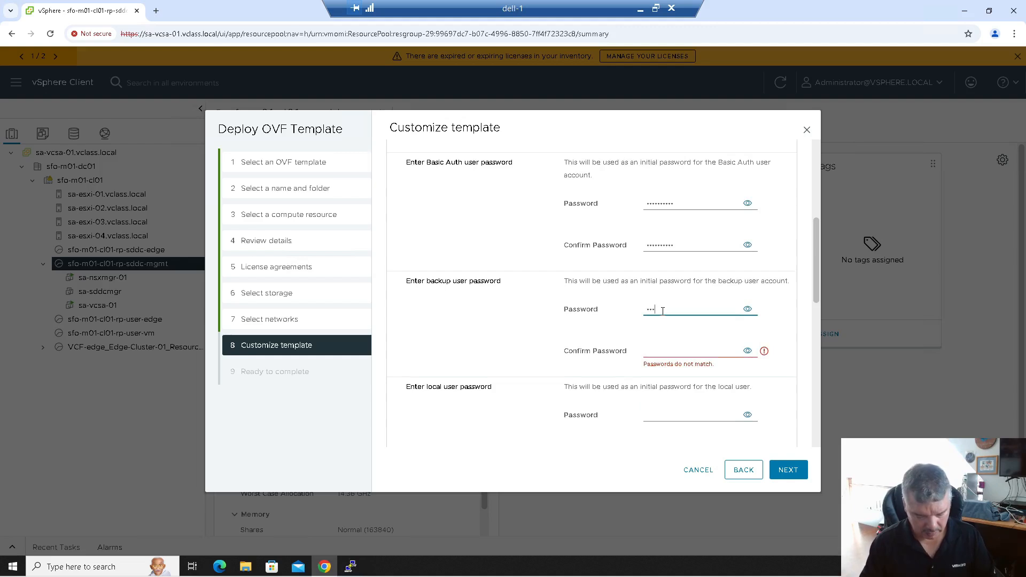
type("•••••••")
key("Tab")
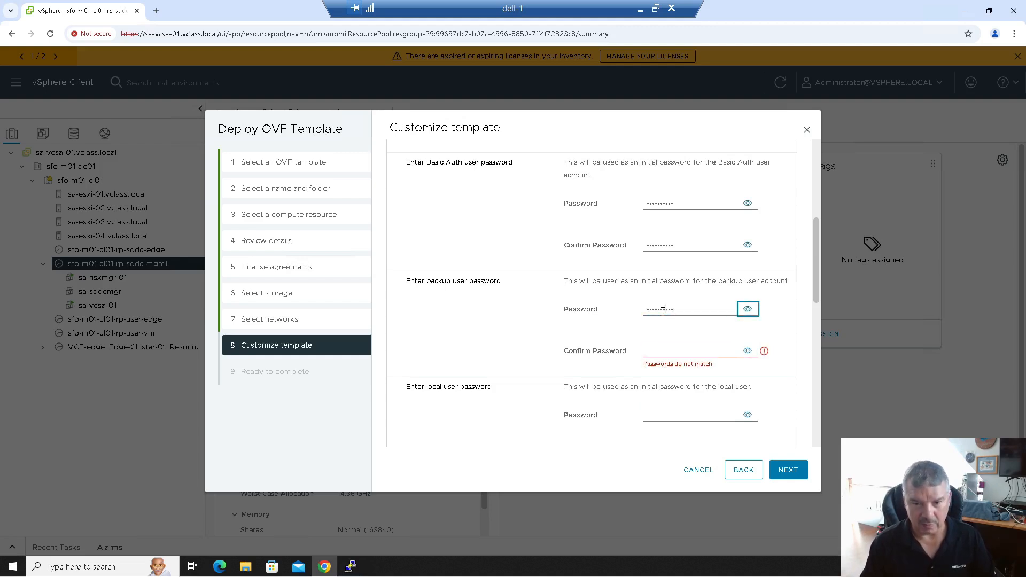
key("Tab")
type("••••••••••")
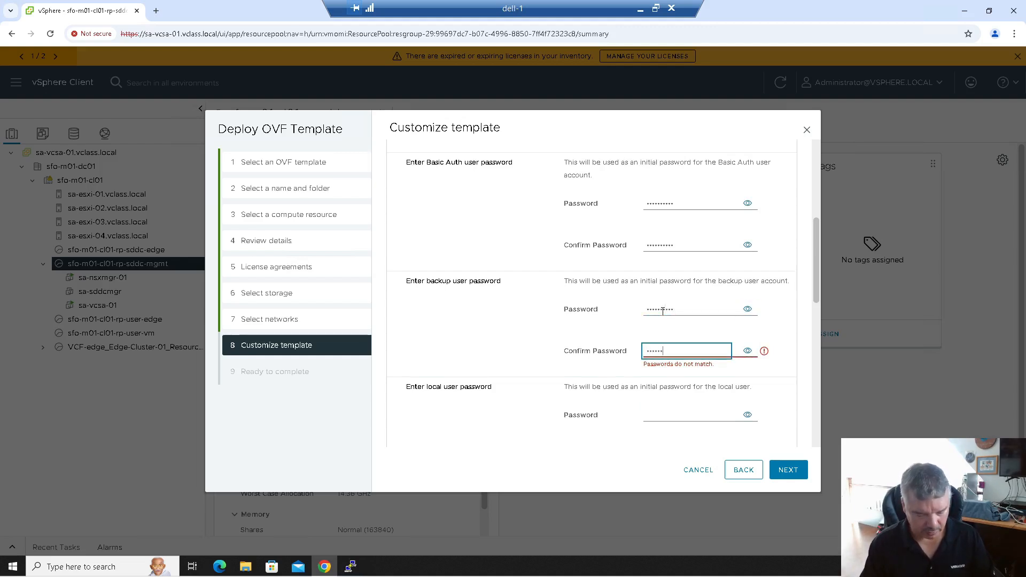
key("Tab")
key("Tab")
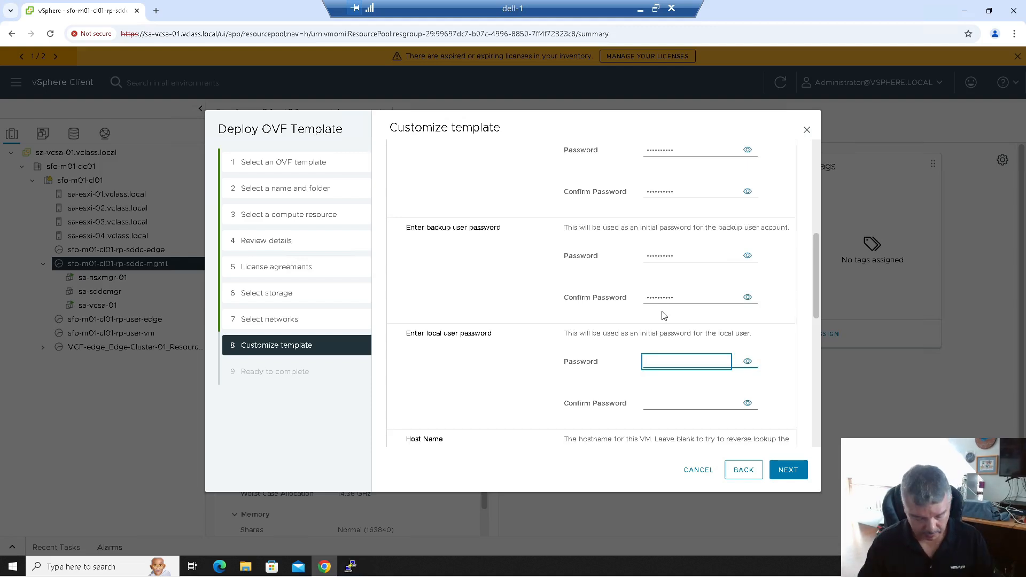
type("VMware123!")
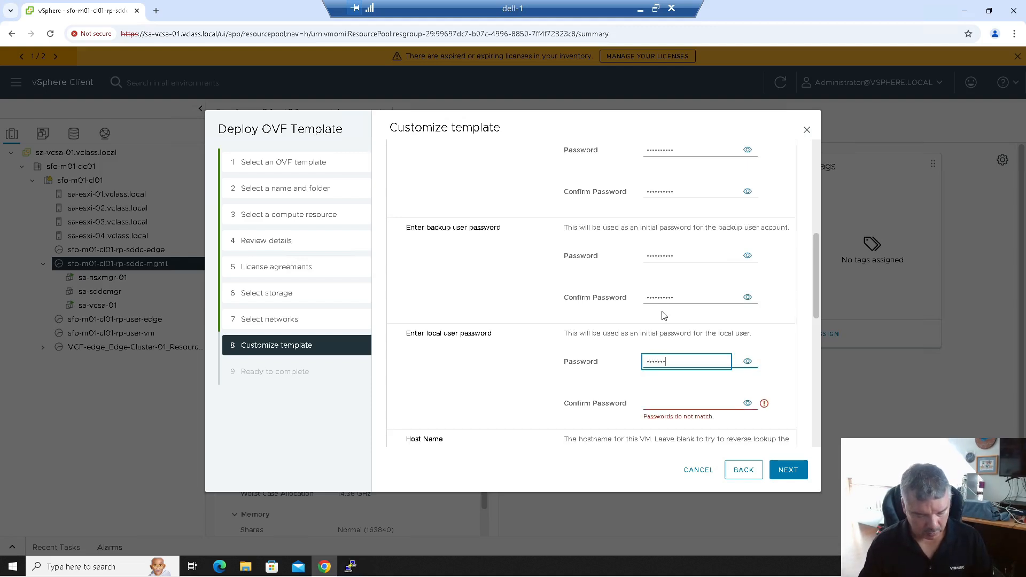
key("Tab")
type("VMwa")
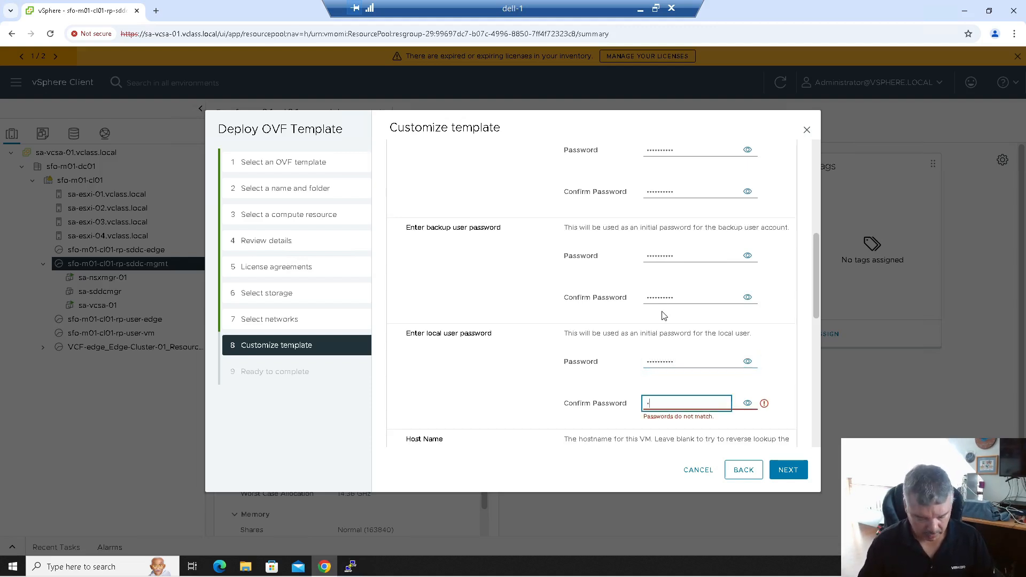
type("re123!")
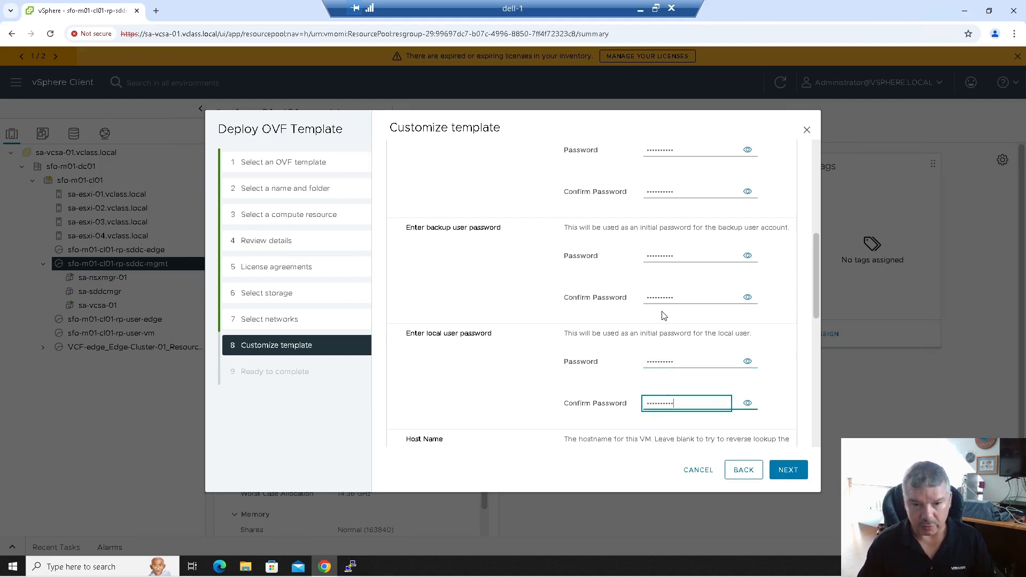
- Set host name sa-sddcmgr.vclass.local and NTP servers 0.ca.pool.ntp.org,1.ca.pool.ntp.org
scroll(663, 315, "down", 3)
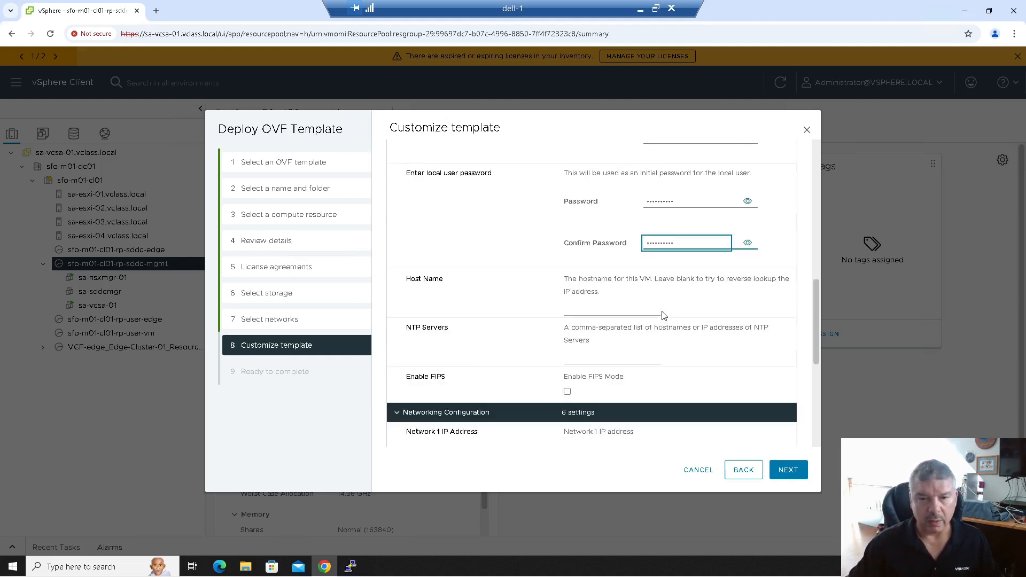
left_click(597, 309)
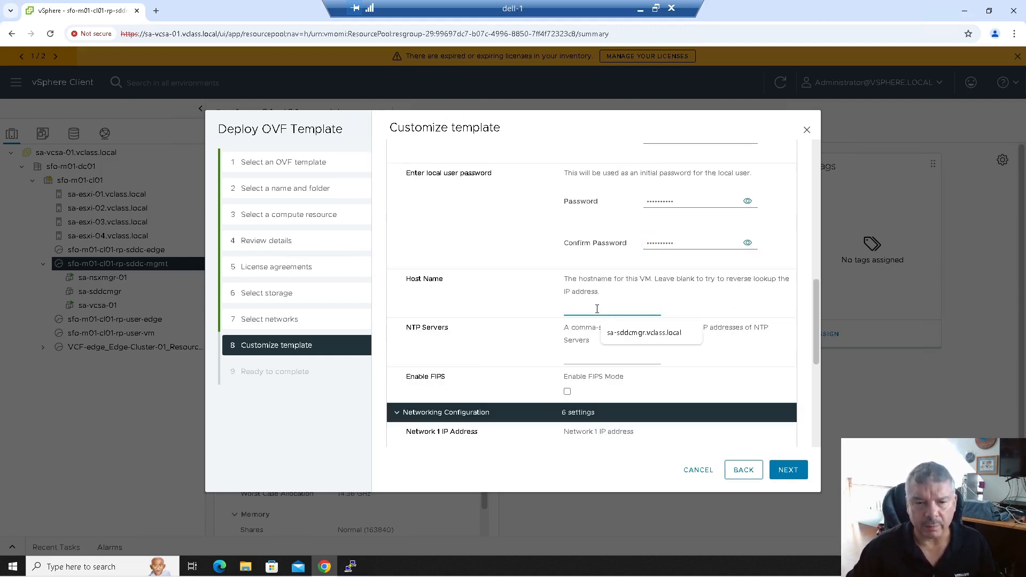
type("sa")
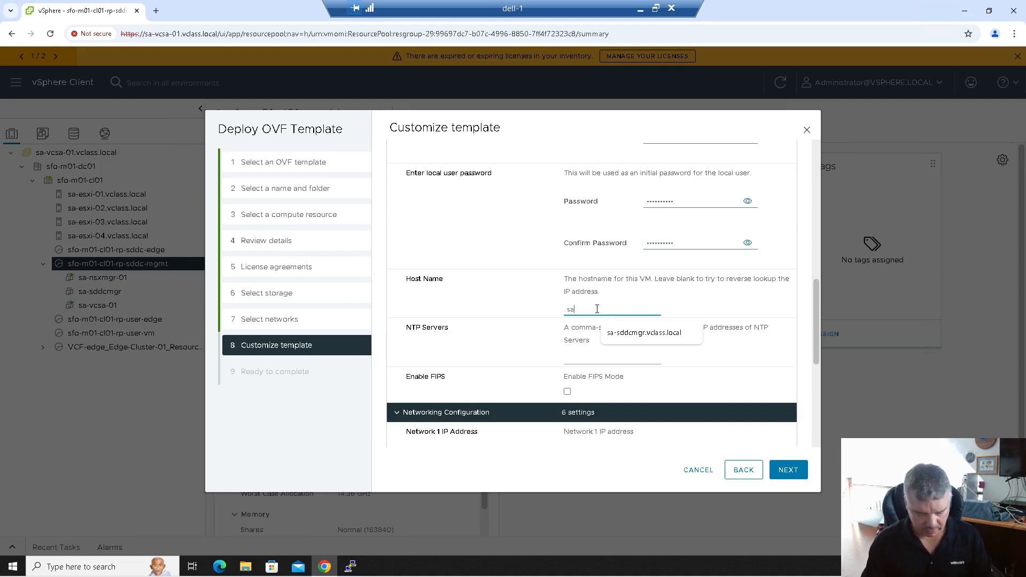
type("-sddc")
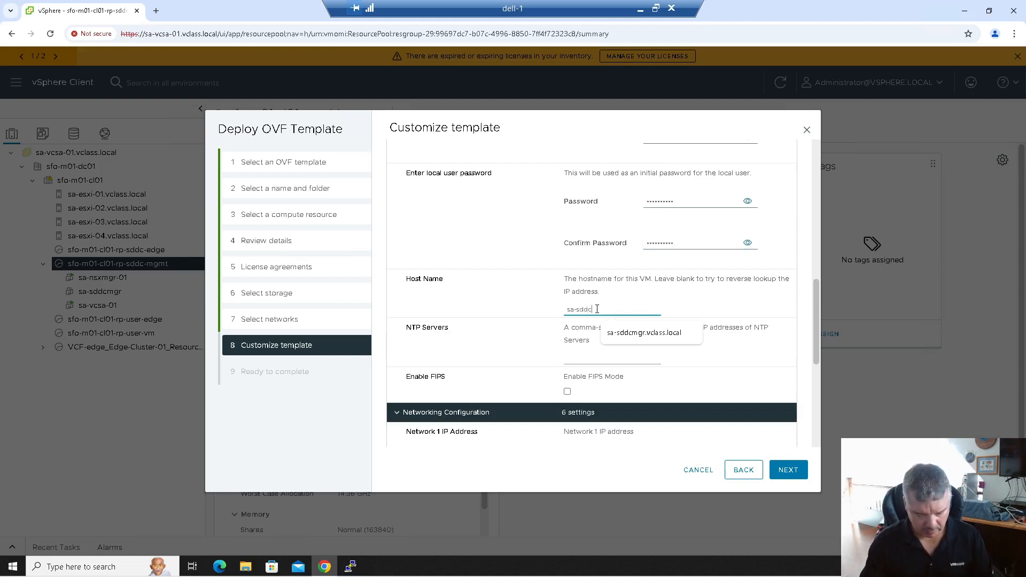
type("mgr.vclass.local")
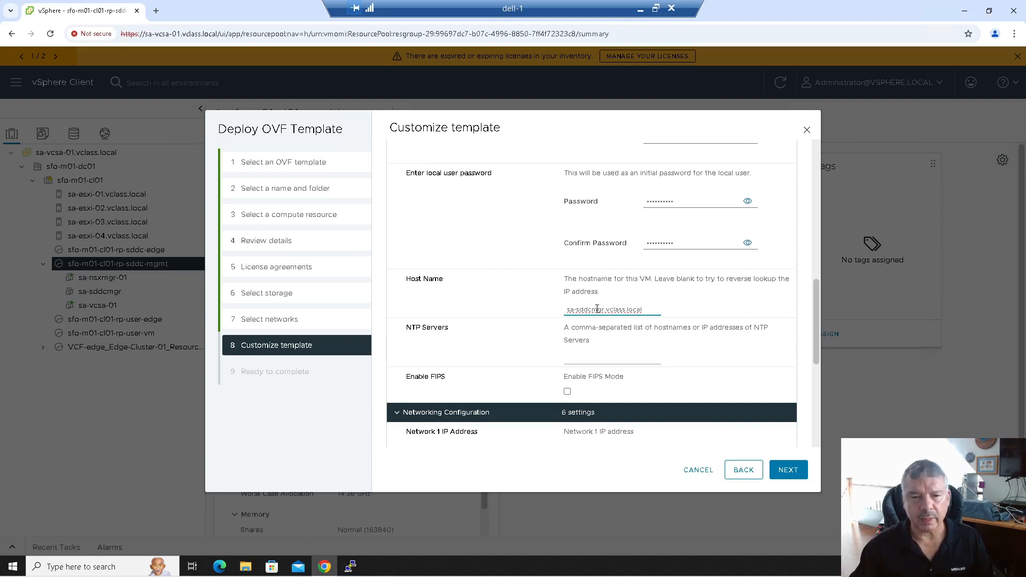
key("Tab")
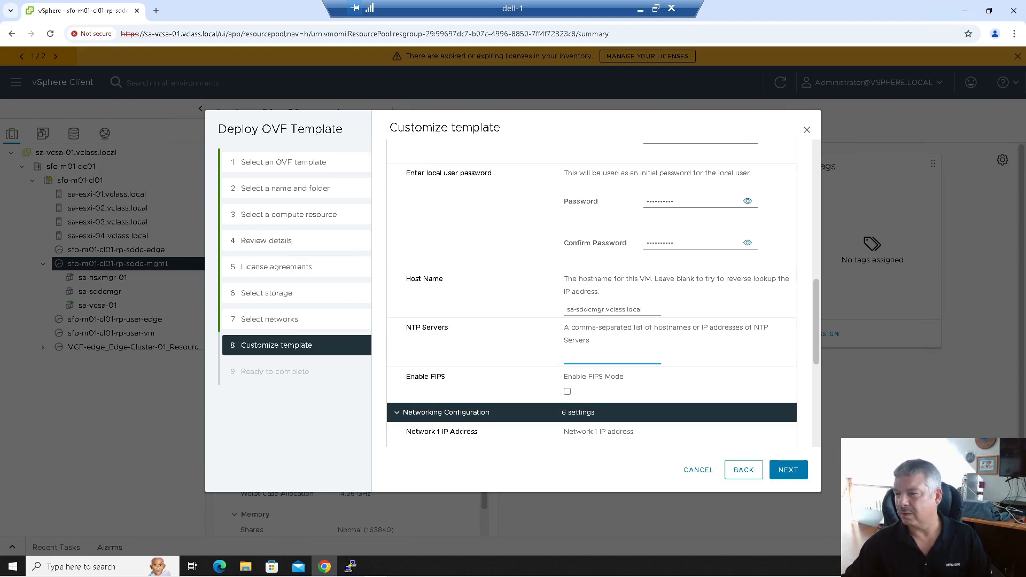
left_click(593, 355)
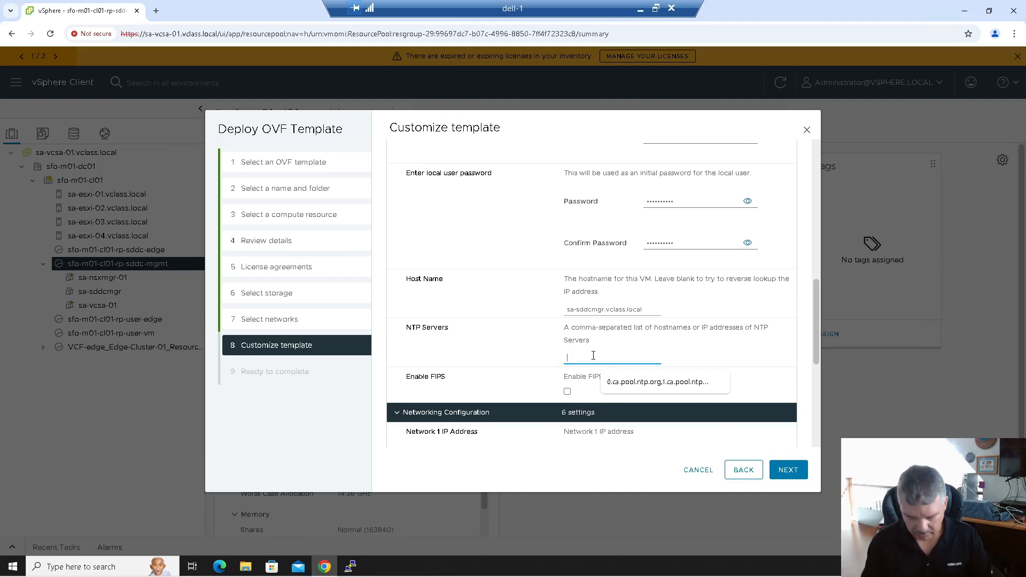
type("0.ca")
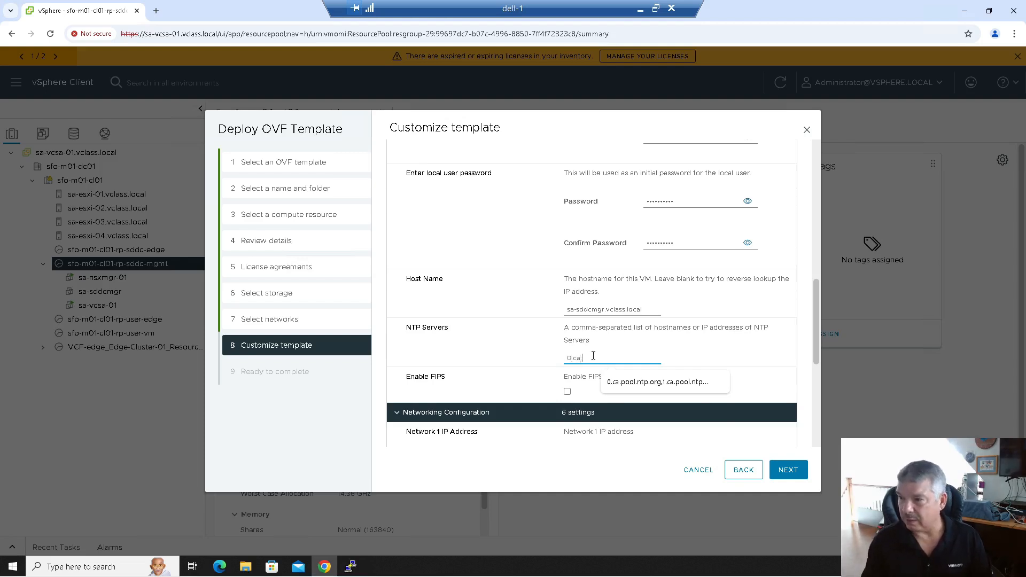
type(".pool")
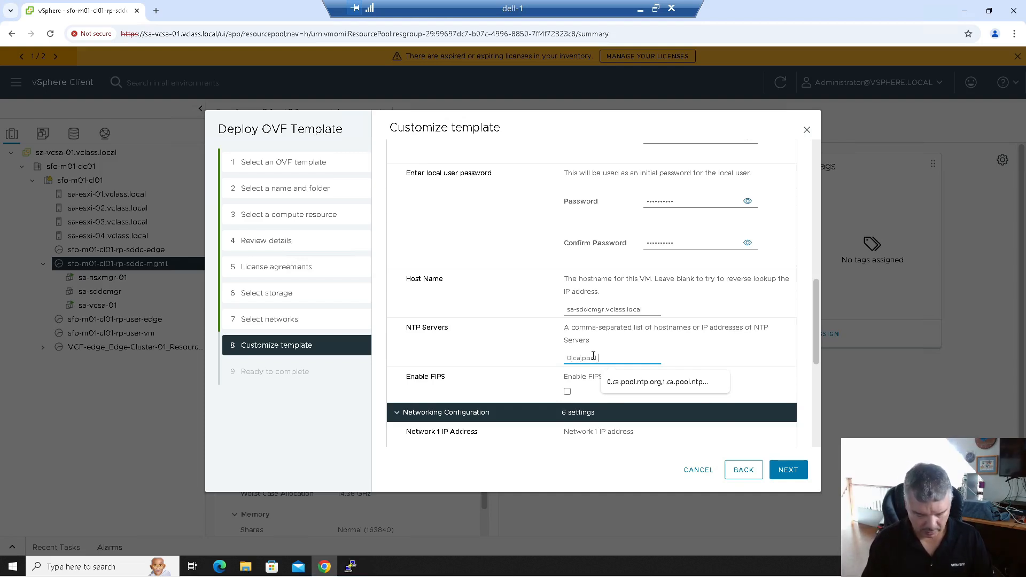
type(".ntp.org")
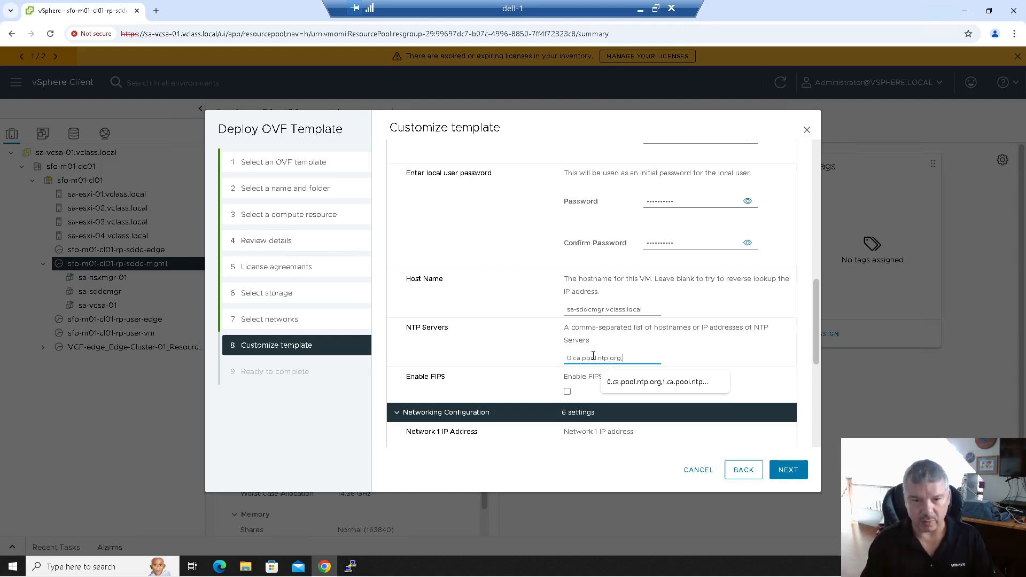
type(",1.ca.p")
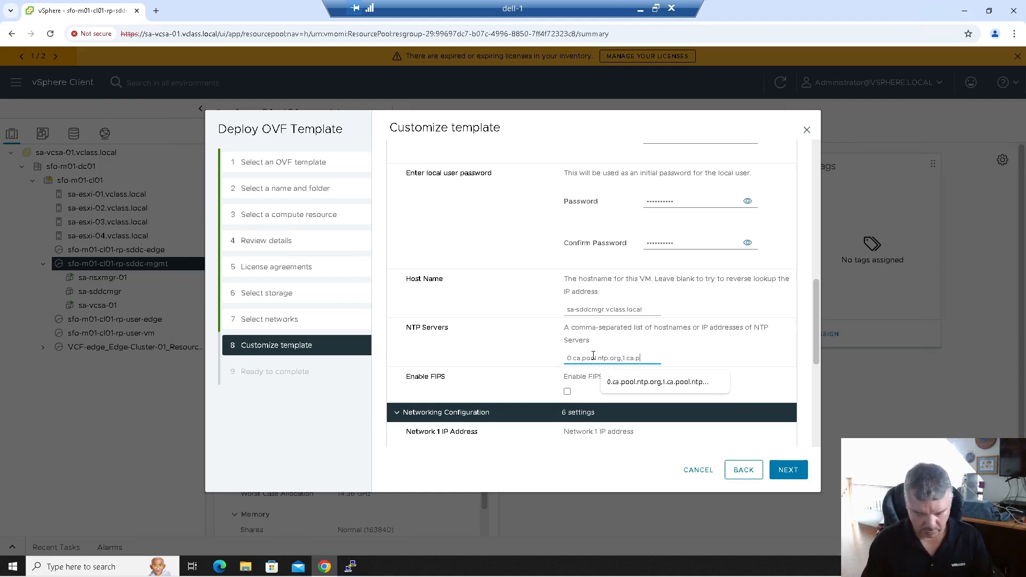
type("ool.ntp.or")
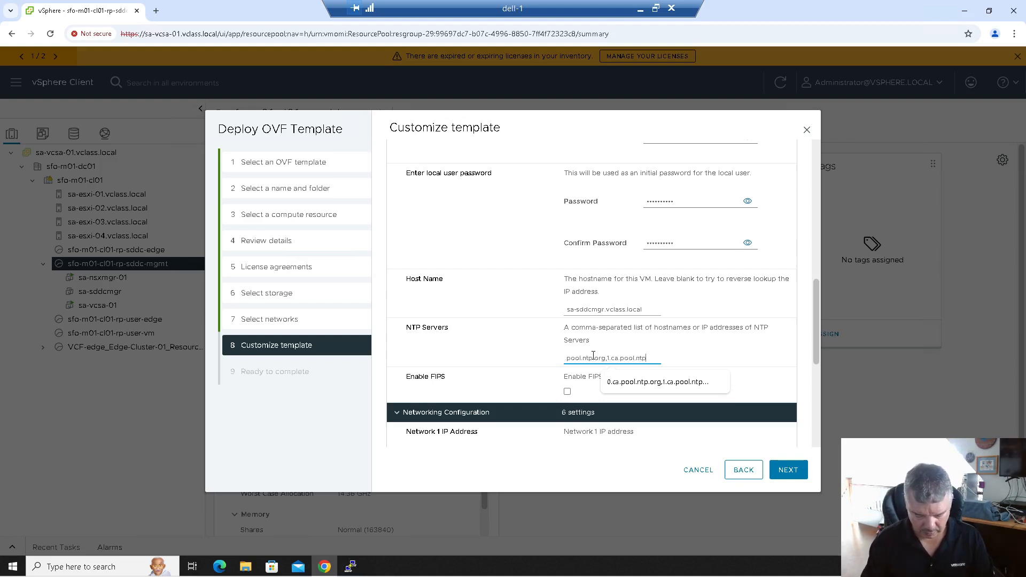
type("g")
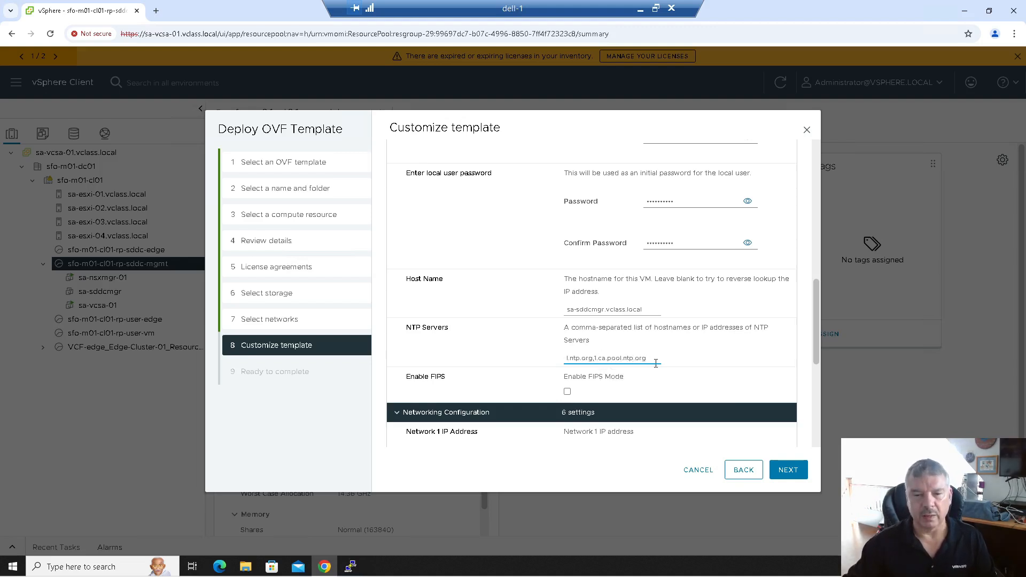
scroll(656, 363, "down", 1)
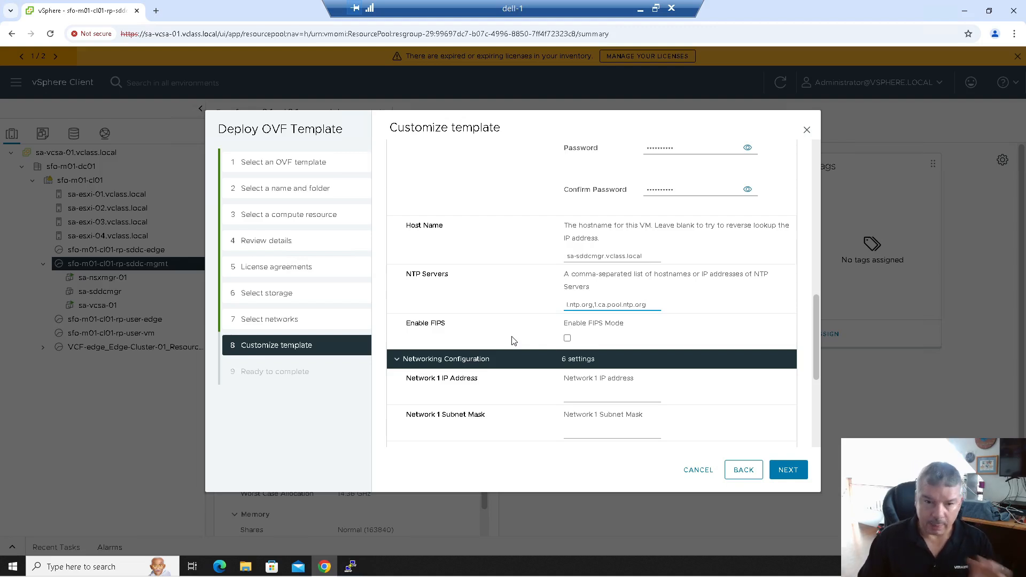
- Set Network 1 IP 172.20.10.160, subnet mask 255.255.255.0 and default gateway 172.20.10.10
scroll(513, 341, "down", 2)
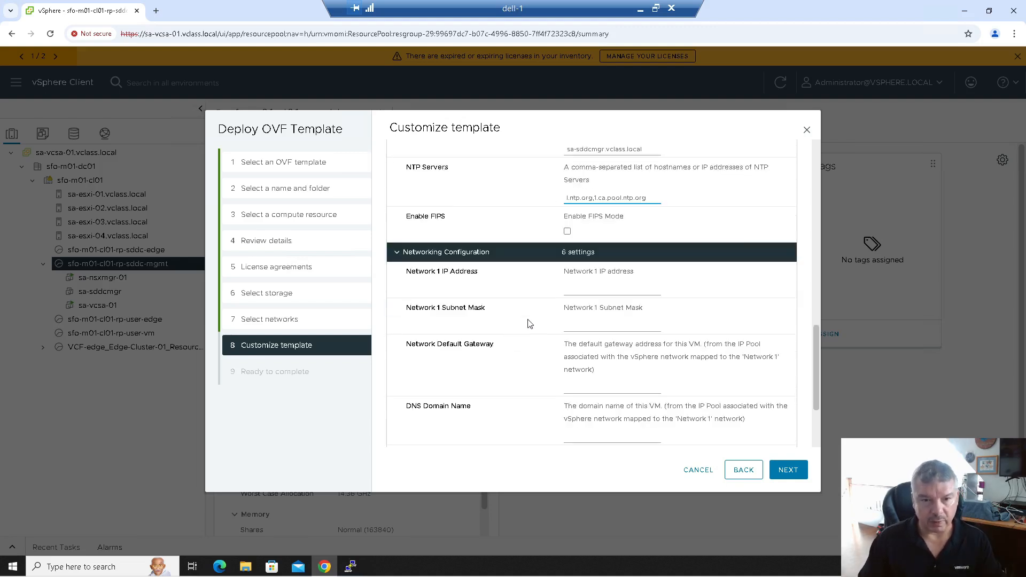
left_click(596, 290)
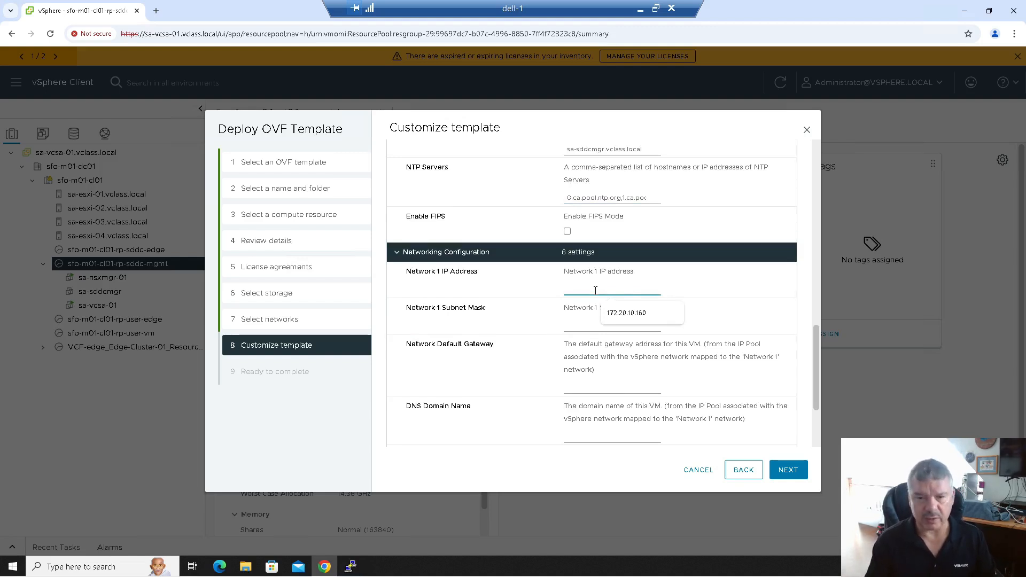
key("Down")
key("Return")
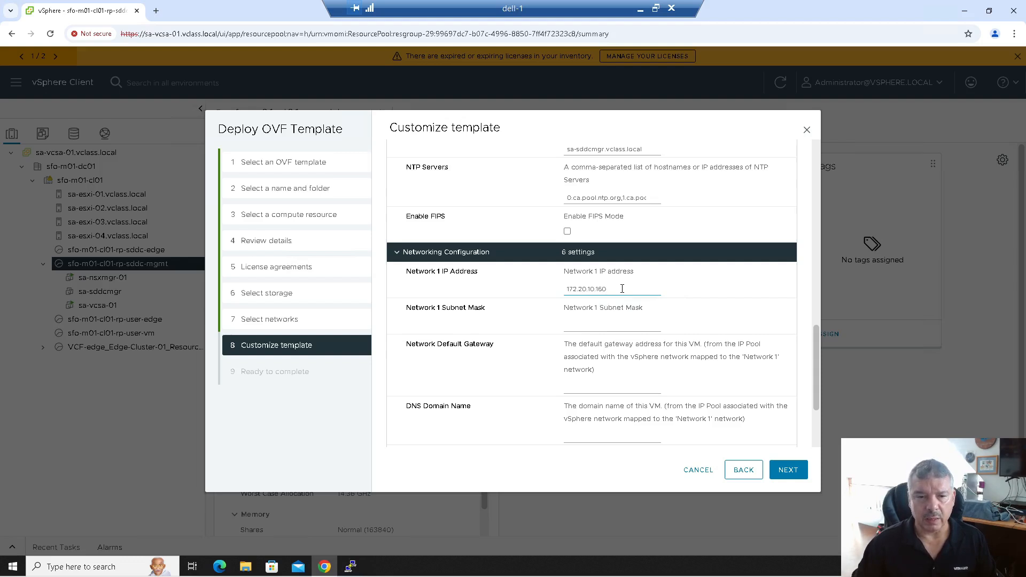
left_click(599, 326)
left_click(612, 347)
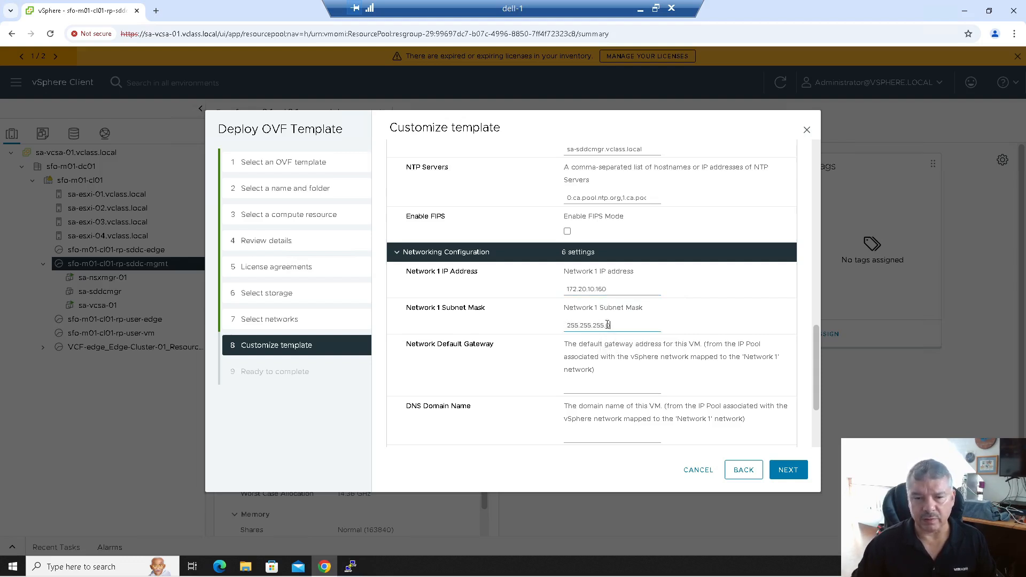
left_click(579, 386)
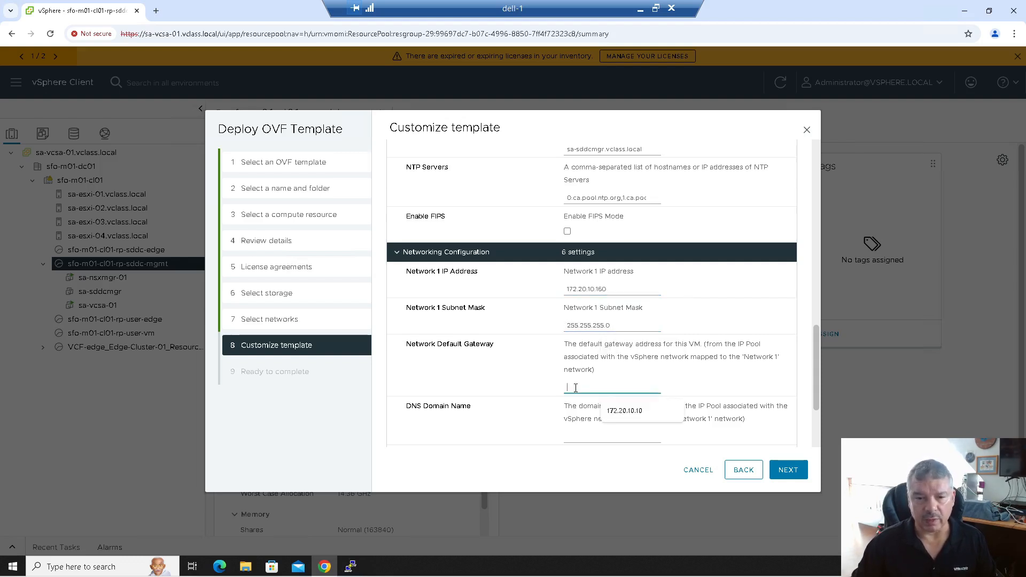
left_click(629, 412)
left_click(616, 287)
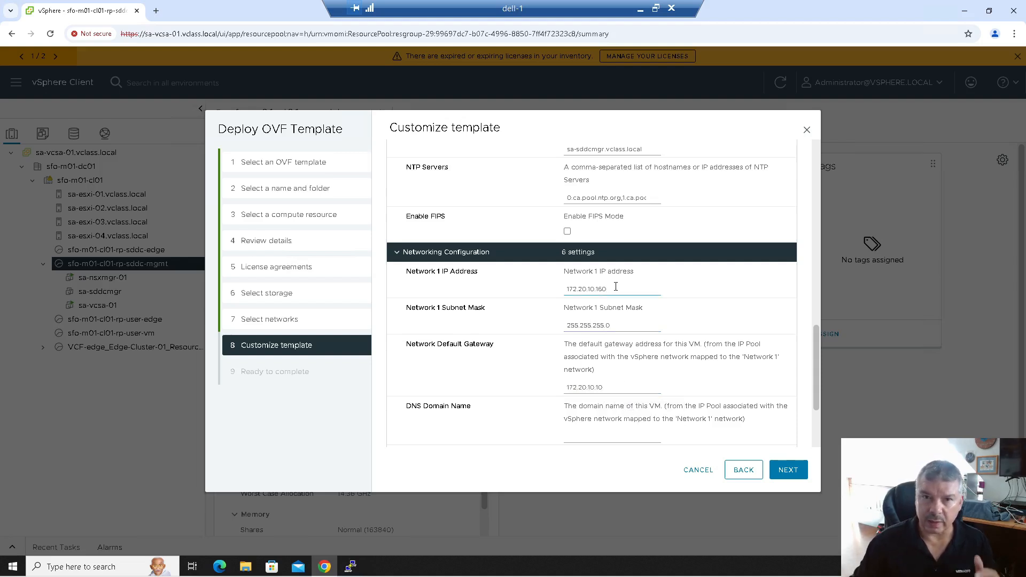
left_click_drag(615, 287, 554, 288)
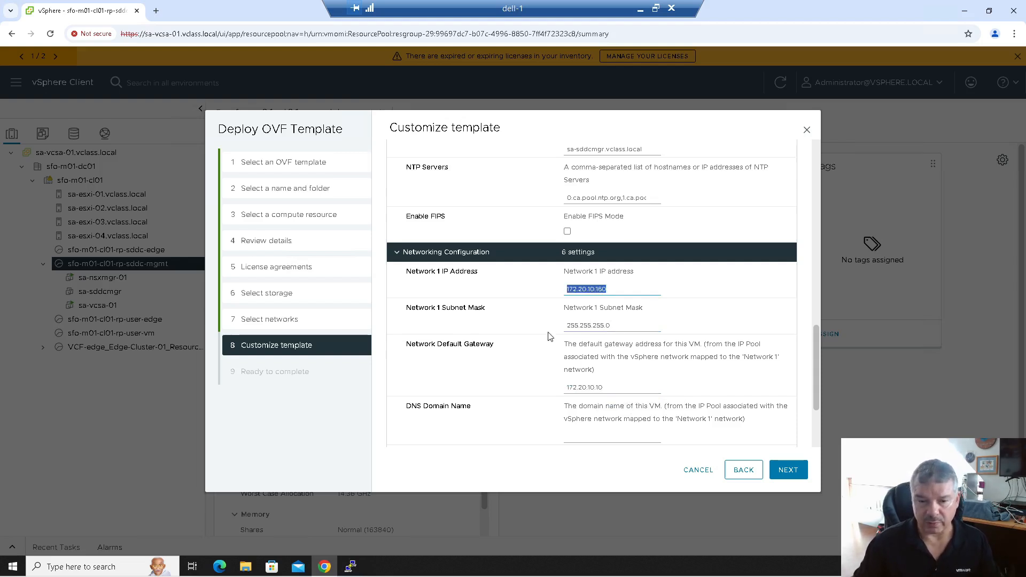
- Enter vclass.local as DNS domain and search path, DNS server 172.20.10.10, and finish deployment
scroll(550, 337, "down", 2)
left_click(585, 329)
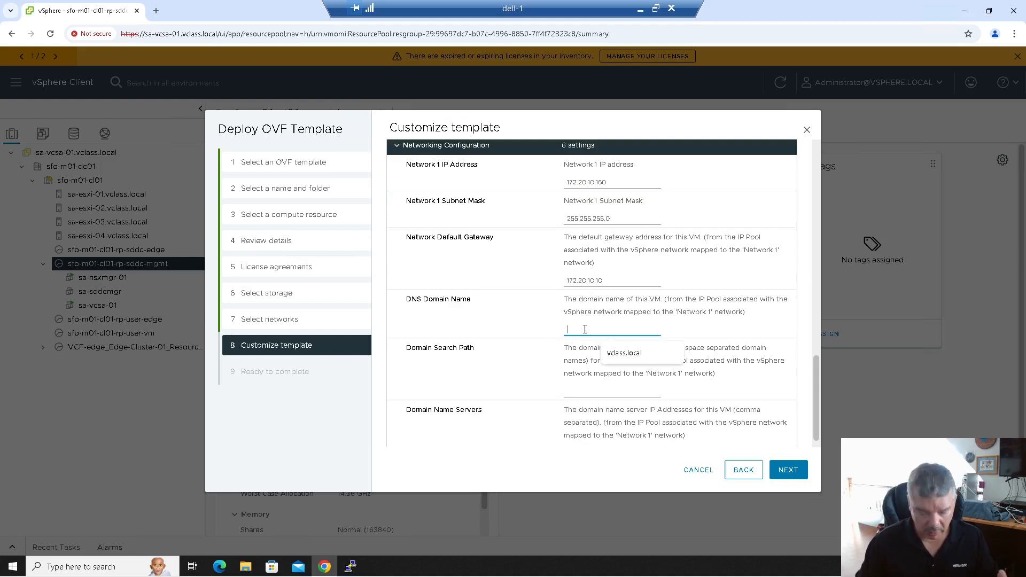
type("vclass.local")
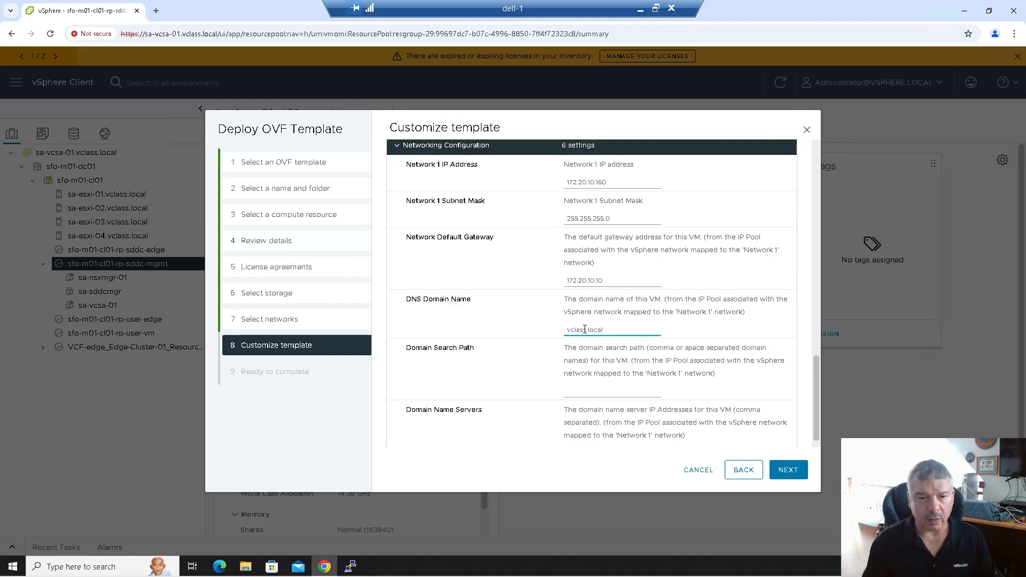
key("Tab")
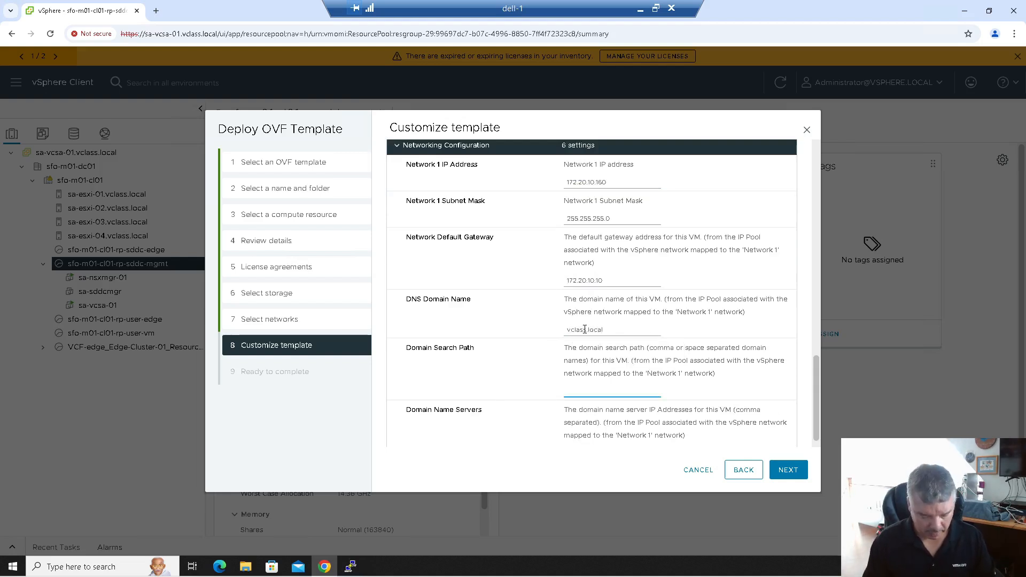
type("vclass.local")
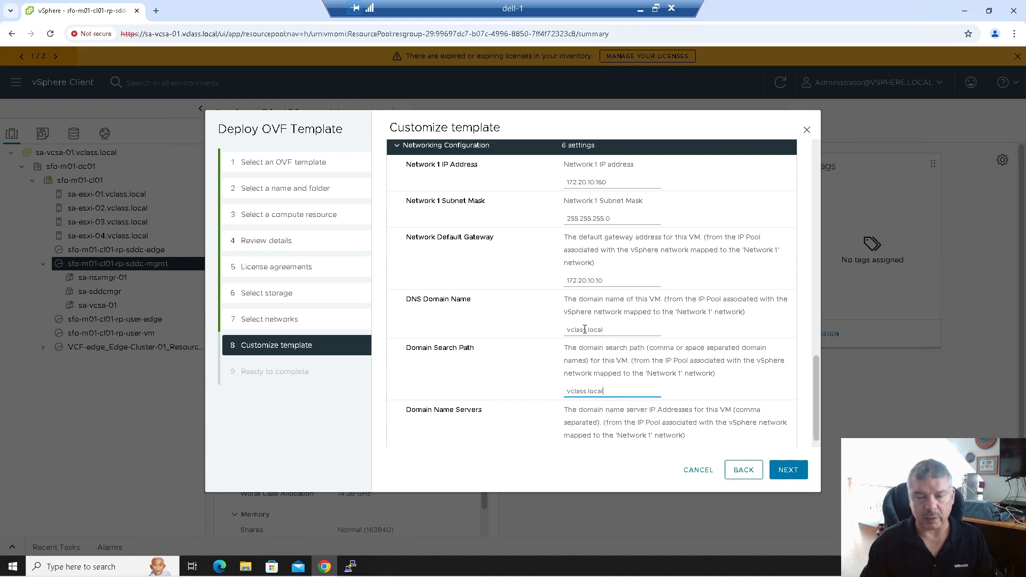
scroll(607, 359, "down", 1)
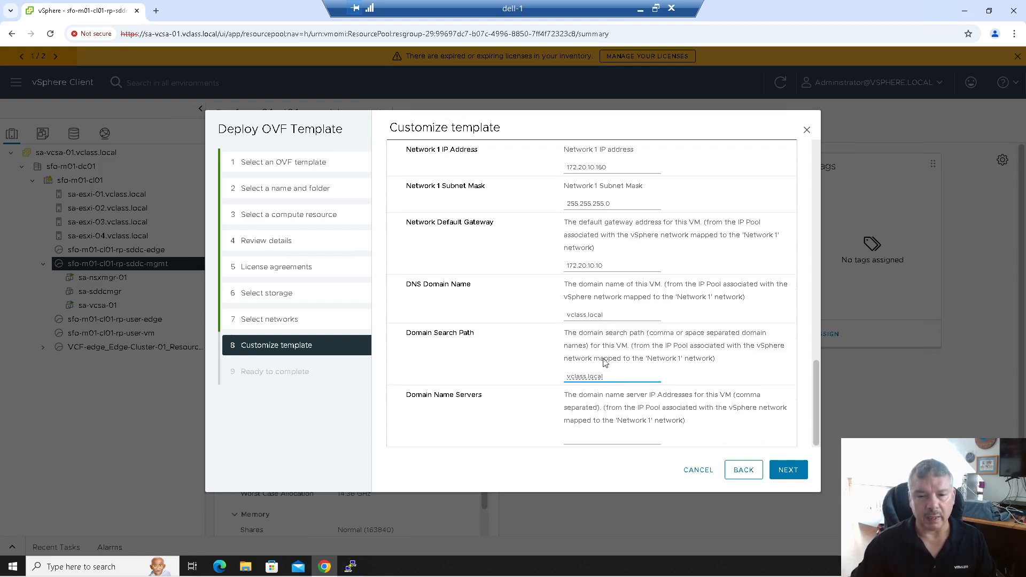
left_click(580, 443)
type("172.20.10.10")
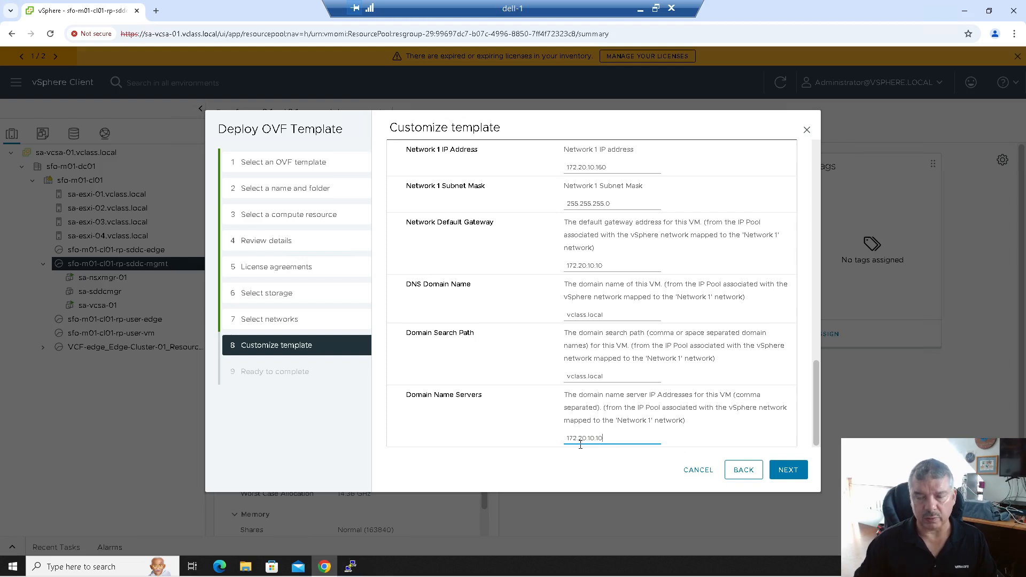
left_click(787, 472)
left_click(787, 474)
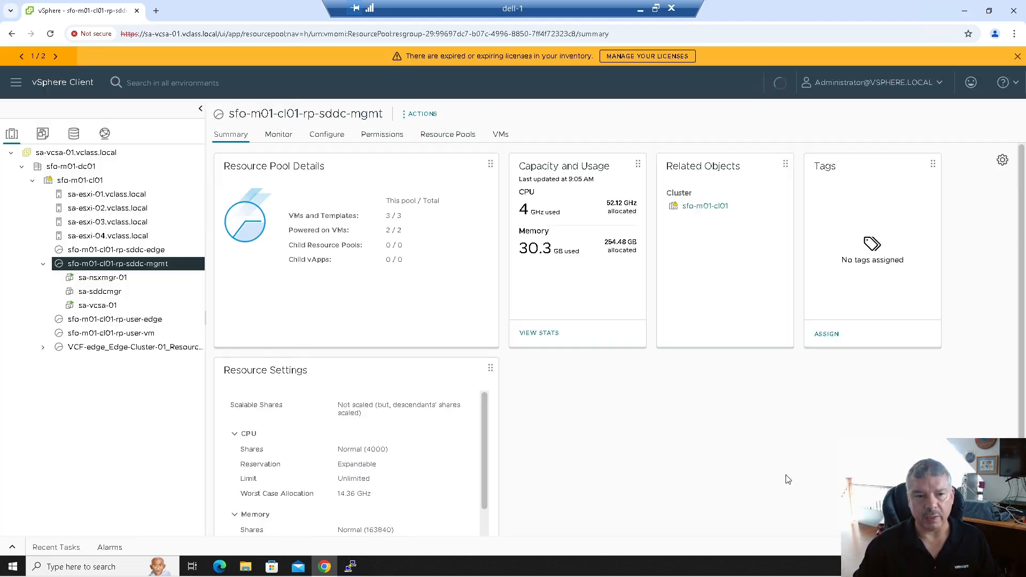
- Expand the Recent Tasks panel to follow the Deploy OVF Template progress
left_click(13, 550)
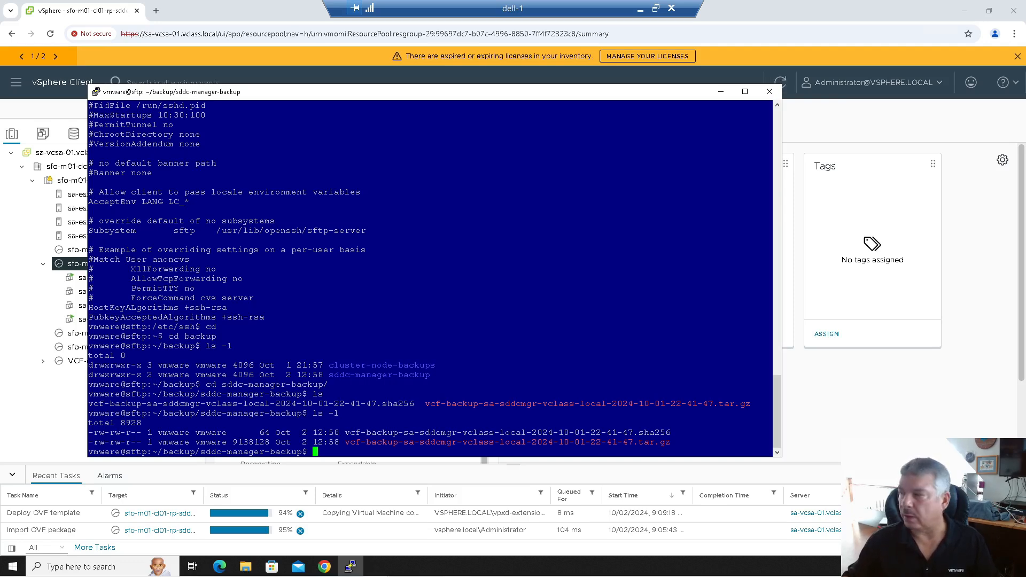
- Inspect the vcf-backup tar.gz and sha256 file names, then move the restore documentation over the terminal
left_click_drag(1025, 34, 1025, 118)
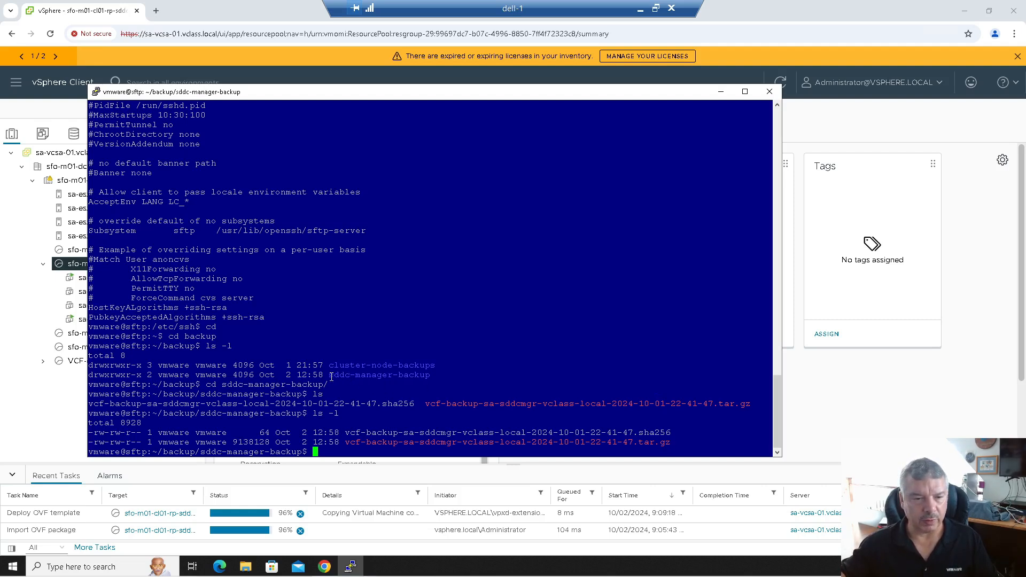
left_click_drag(424, 405, 744, 396)
left_click(704, 370)
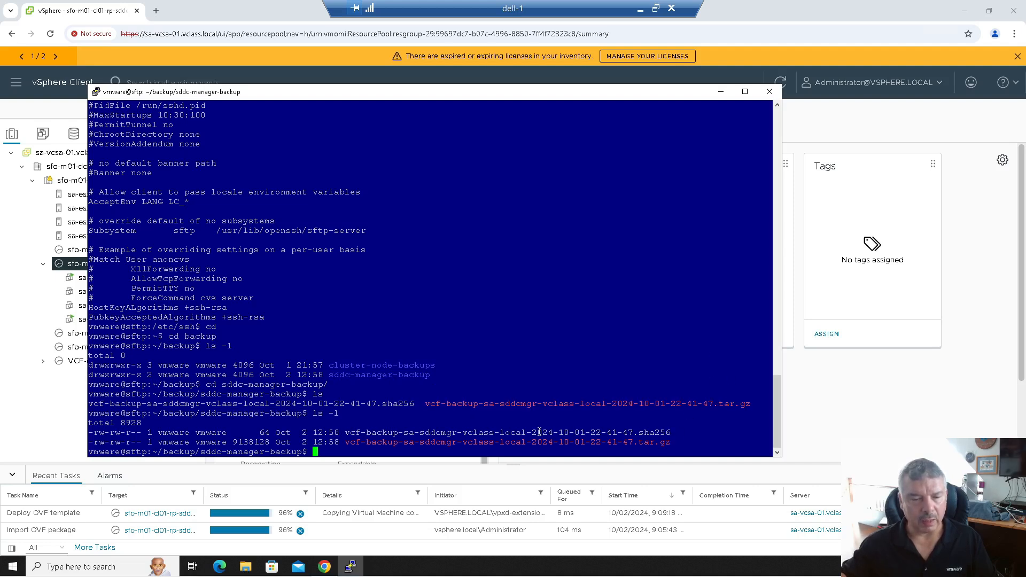
left_click_drag(341, 433, 434, 434)
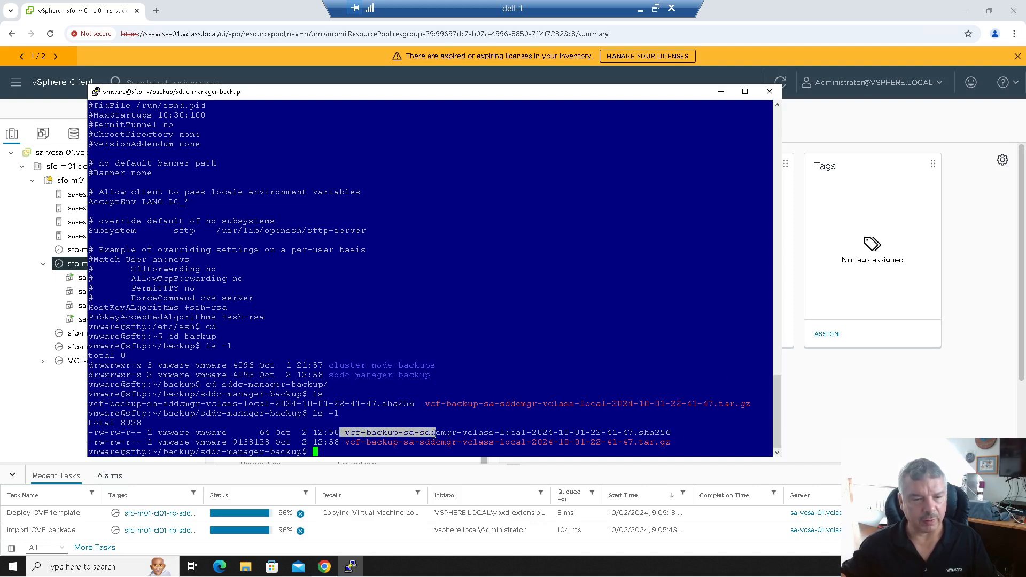
left_click(441, 446)
triple_click(441, 444)
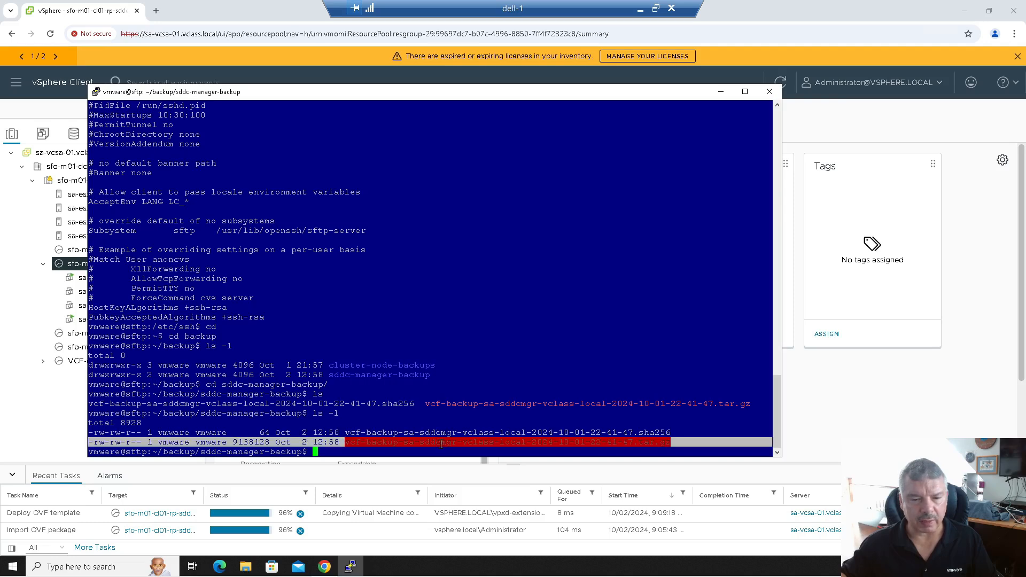
left_click(441, 445)
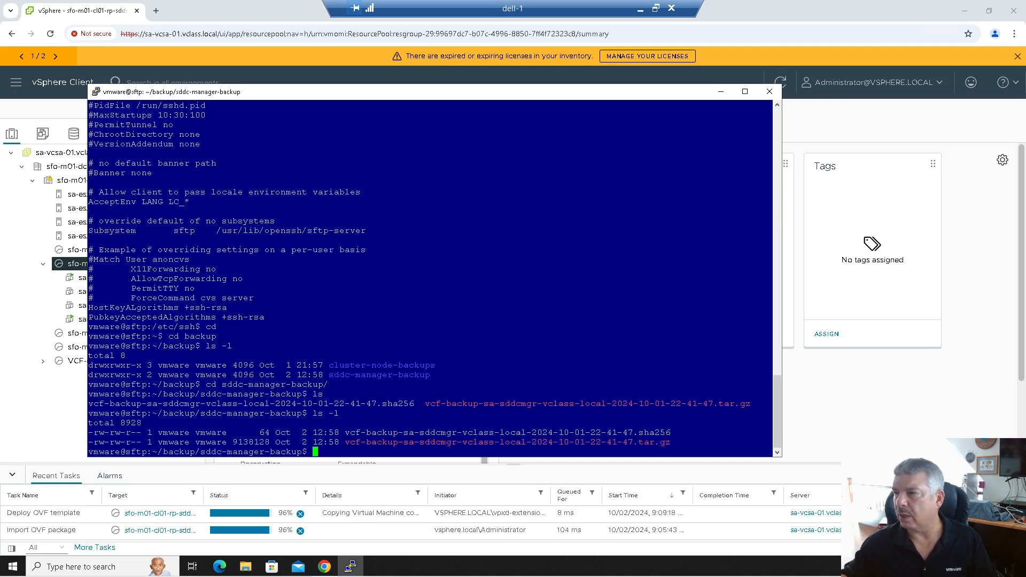
left_click_drag(1025, 110, 549, 85)
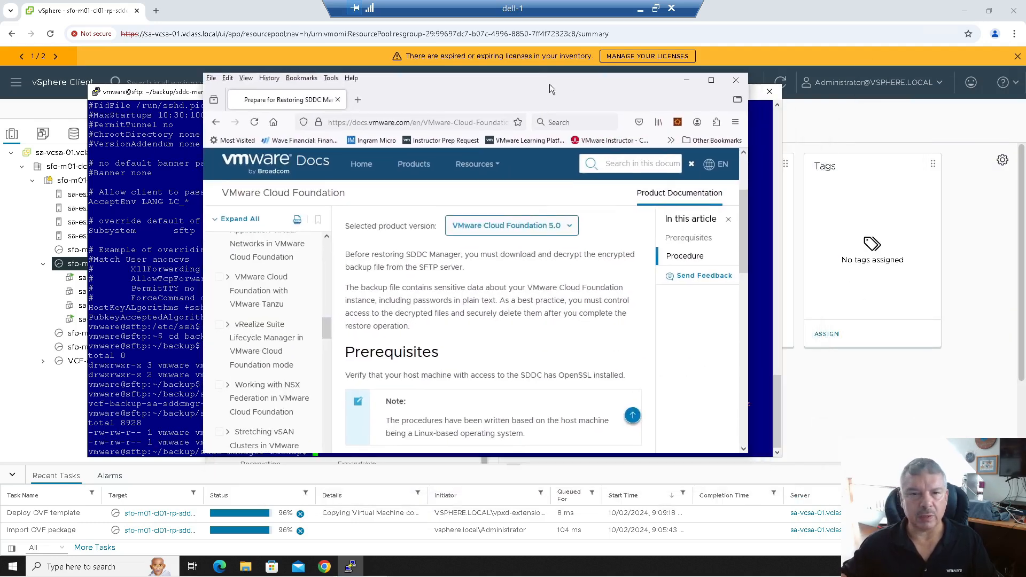
- Copy the OpenSSL decrypt-and-extract command from Procedure step 2 in VMware Docs, returning to PuTTY
double_click(549, 84)
scroll(447, 266, "down", 1)
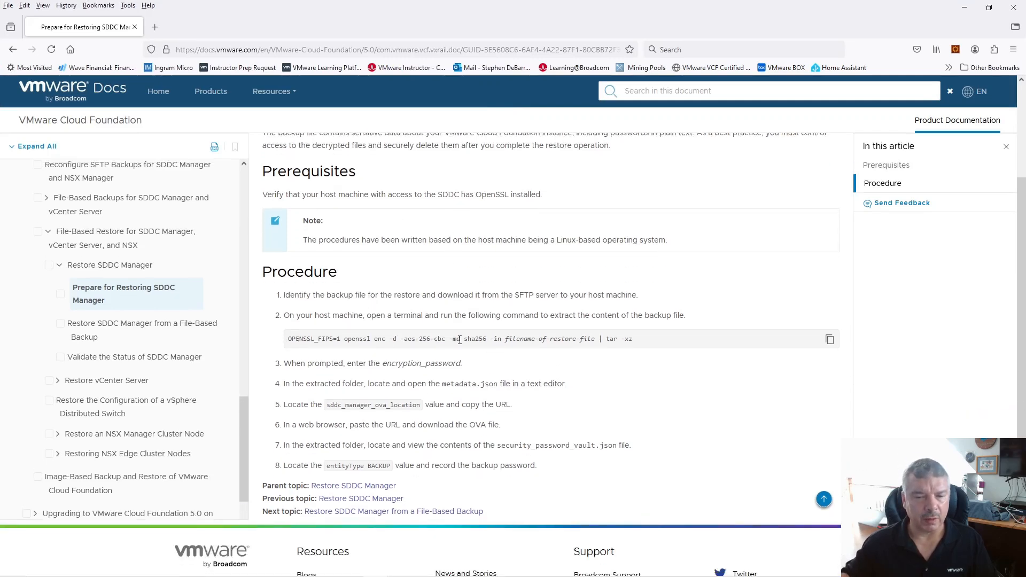
scroll(427, 340, "down", 1)
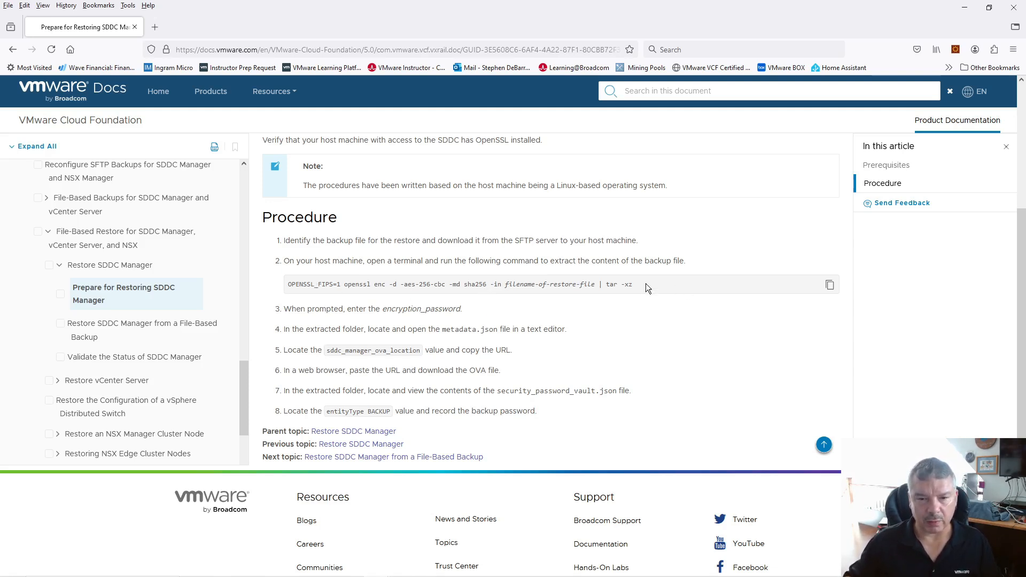
left_click(830, 289)
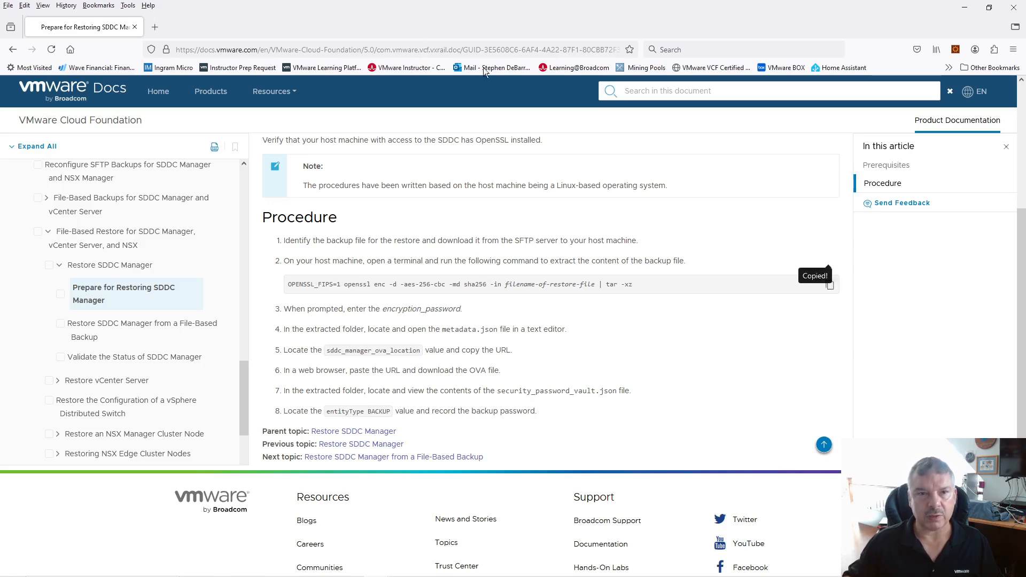
key("alt+Tab")
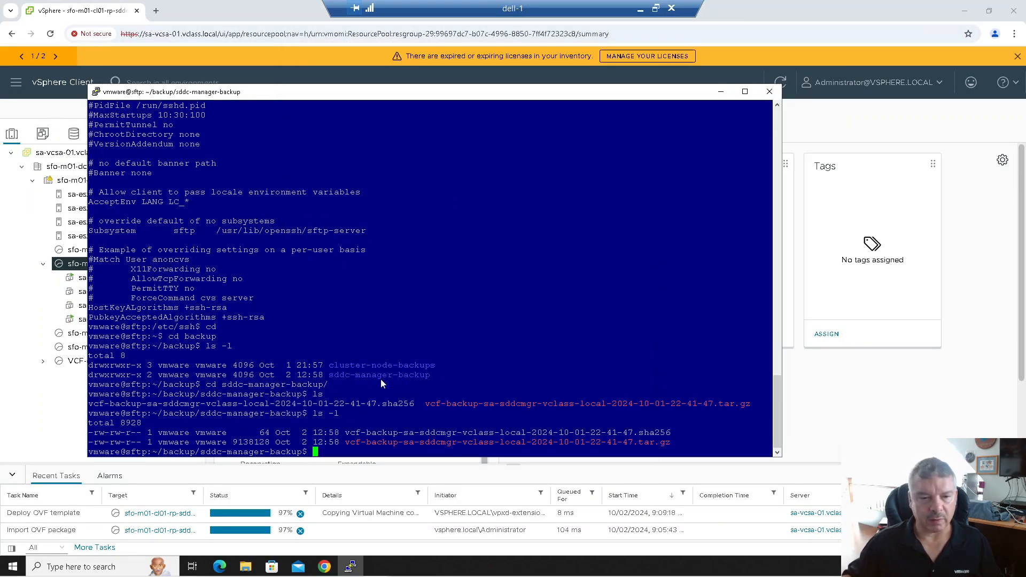
- Paste the OpenSSL decrypt-and-extract command at the shell prompt of the maximized terminal
right_click(324, 446)
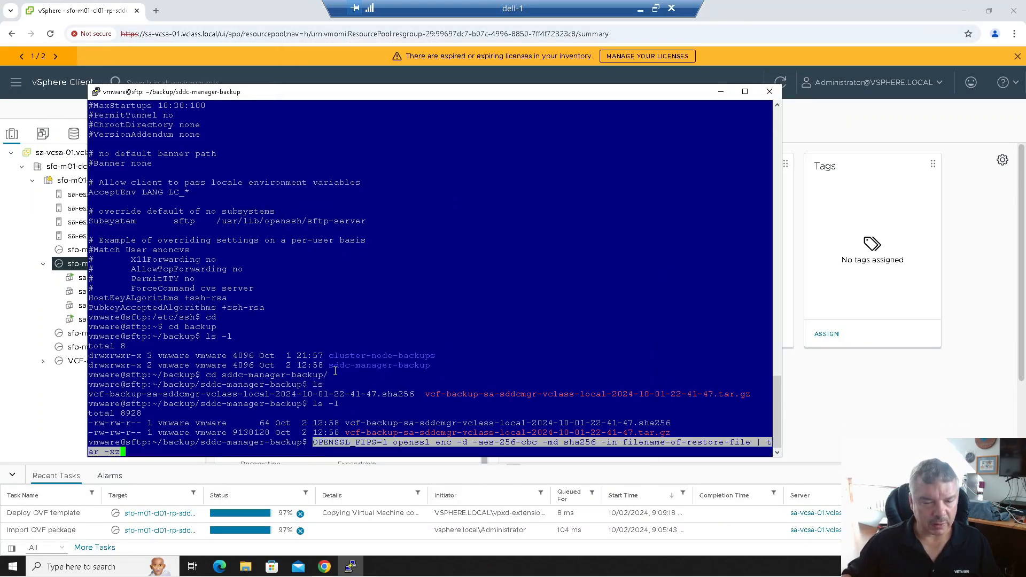
key("Left")
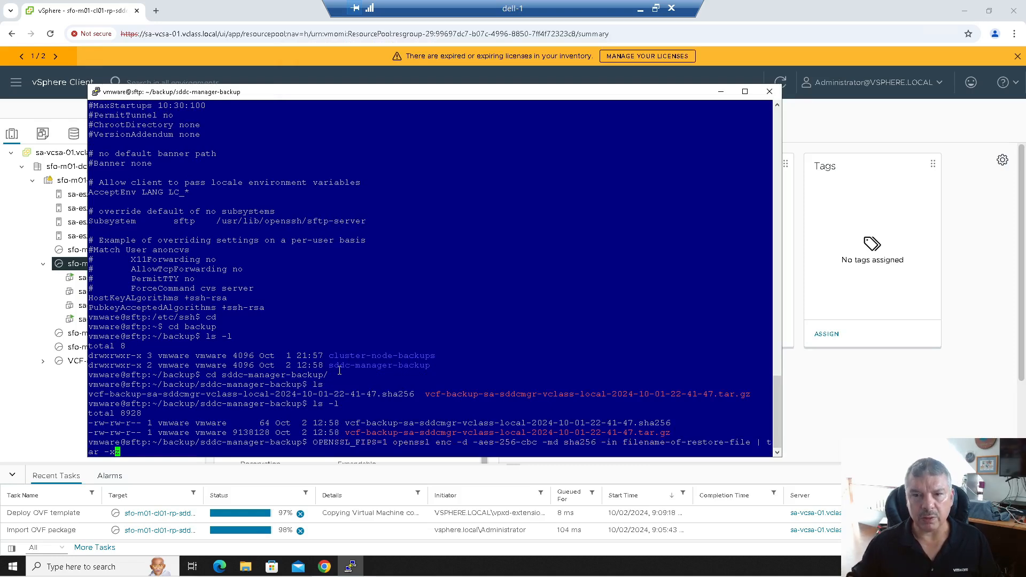
left_click(745, 91)
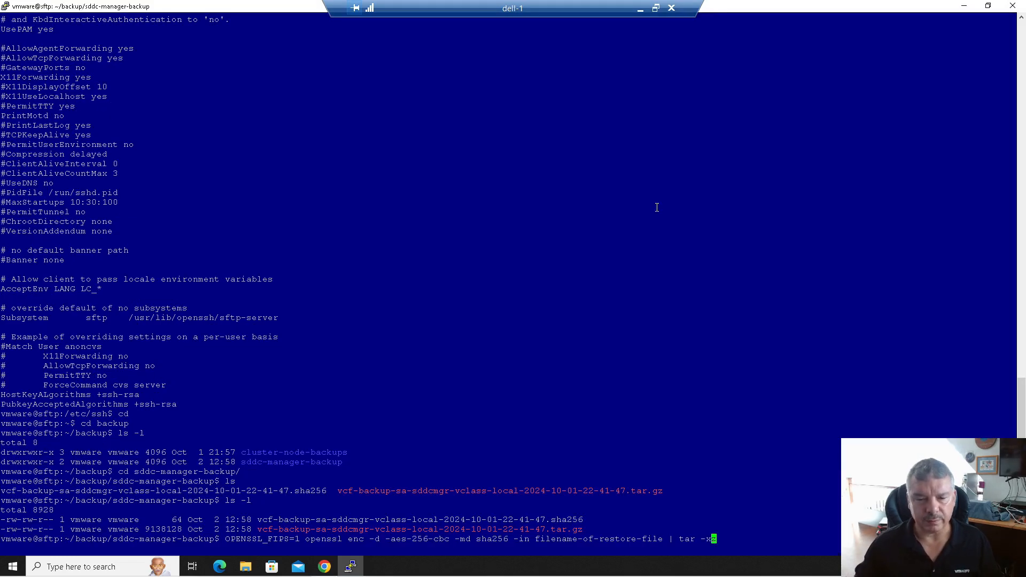
key("Left")
key("Left")
key("Left")
key("Left")
key("Left")
key("Left")
key("Left")
key("Left")
key("Left")
key("Left")
key("Left")
key("Left")
key("Left")
key("Left")
key("Left")
key("Left")
key("Left")
key("Left")
key("Left")
key("Left")
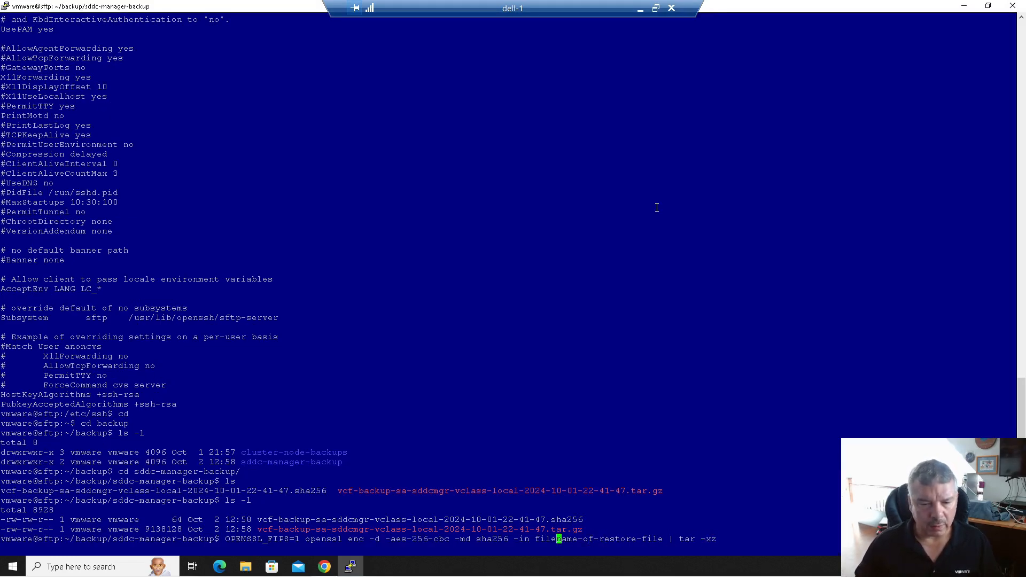
key("Left")
key("Left")
key("Left")
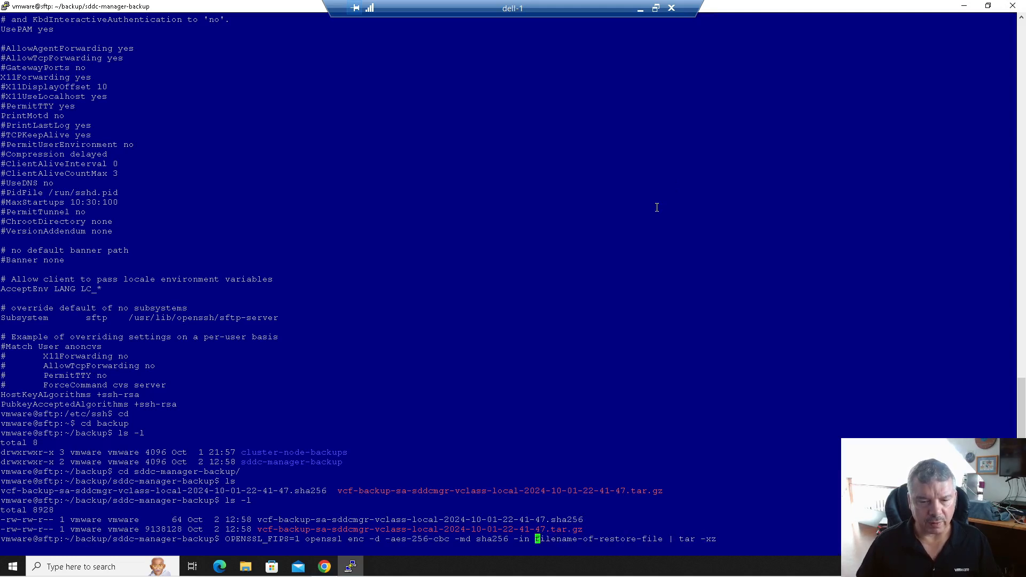
key("Left")
key("Right")
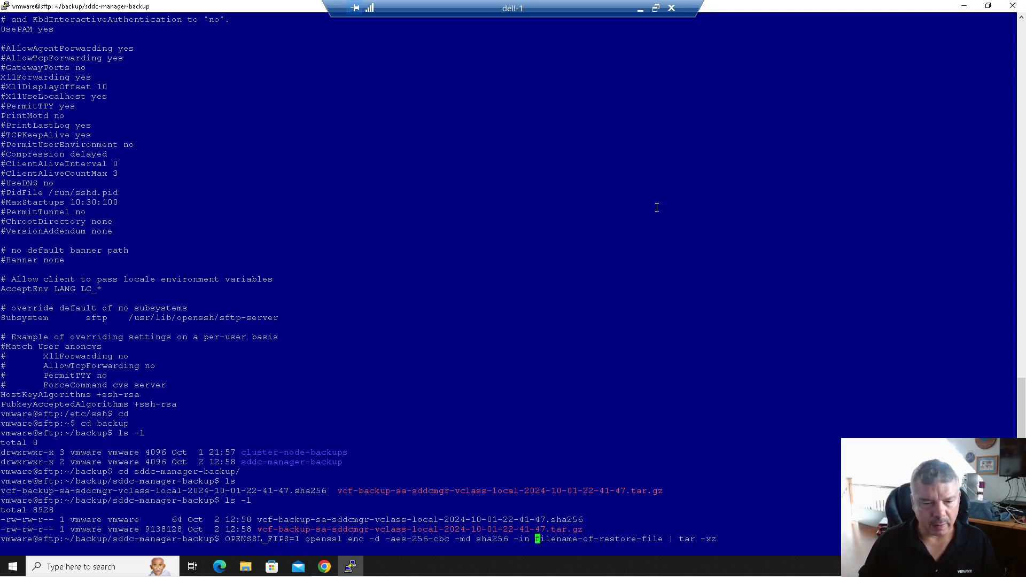
- Replace the placeholder with the backup .tar.gz file name, run it and enter the decryption password
left_click_drag(577, 529, 261, 531)
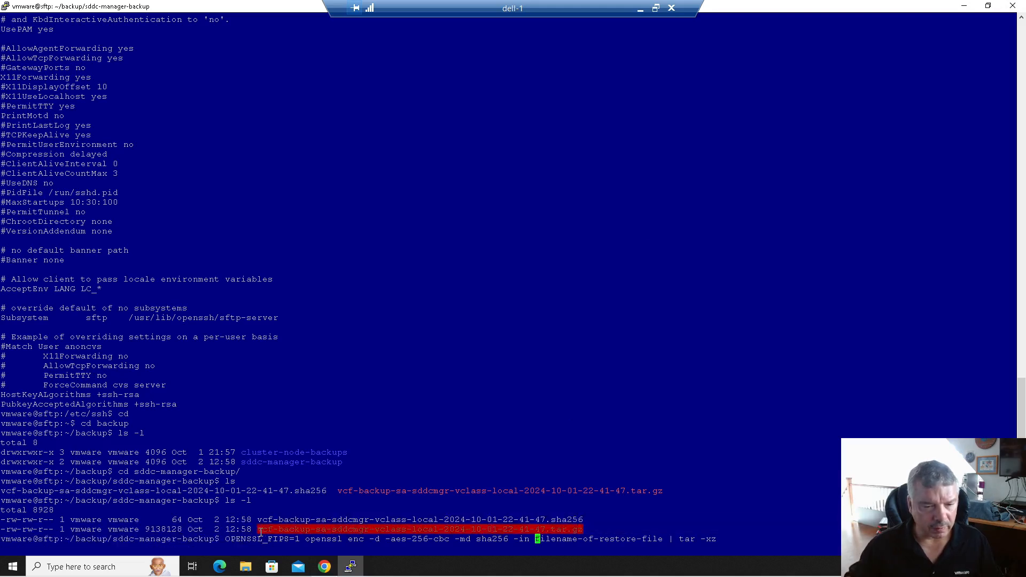
left_click(536, 549)
key("Delete")
key("Delete")
key("Delete")
key("Delete")
key("Delete")
key("Delete")
key("Delete")
key("Delete")
key("Delete")
key("Delete")
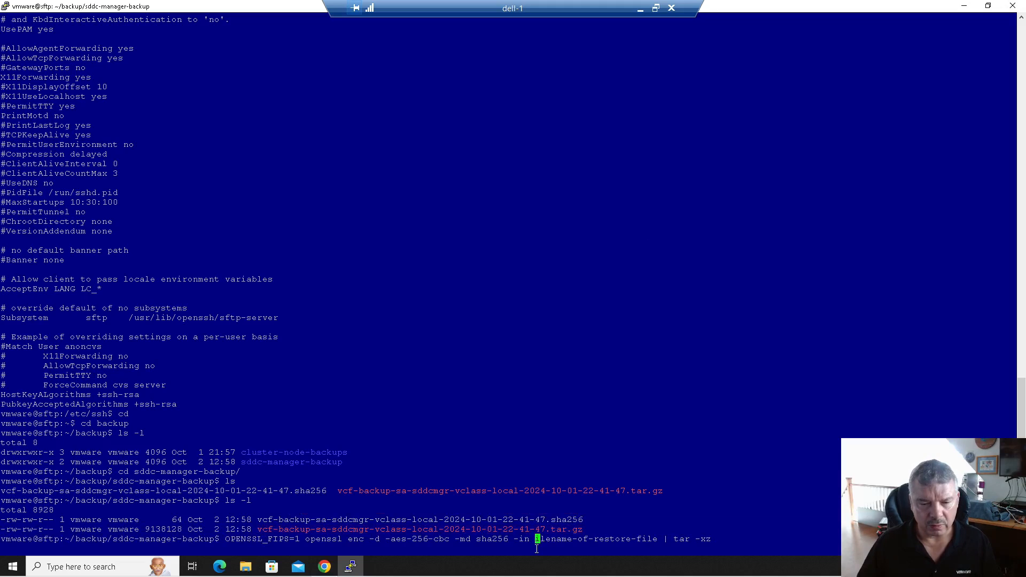
key("Delete")
key("Delete")
key("Delete")
key("Delete")
key("Delete")
key("Delete")
key("Delete")
key("Delete")
key("Delete")
key("Delete")
key("Delete")
key("Delete")
key("Delete")
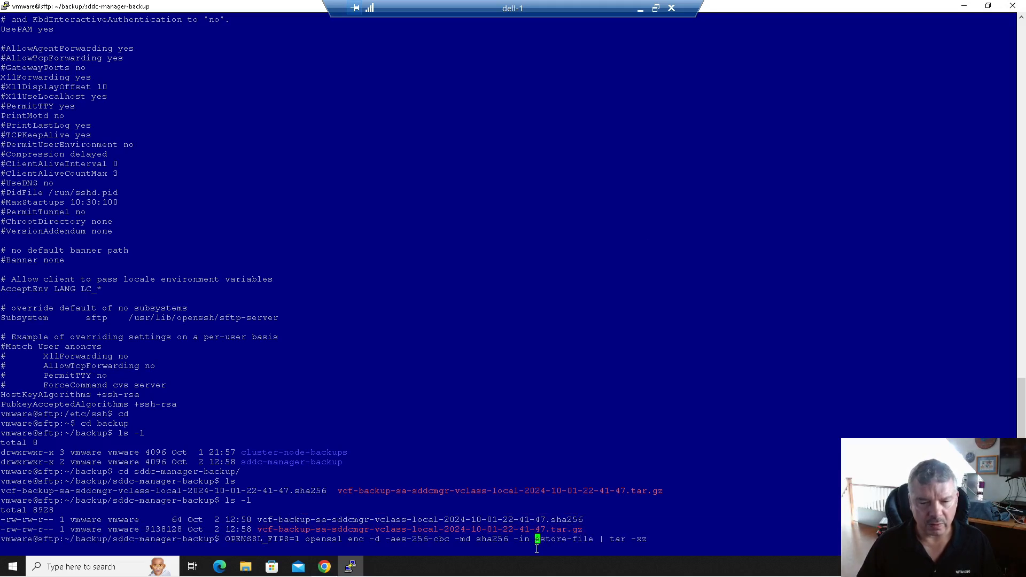
key("Delete")
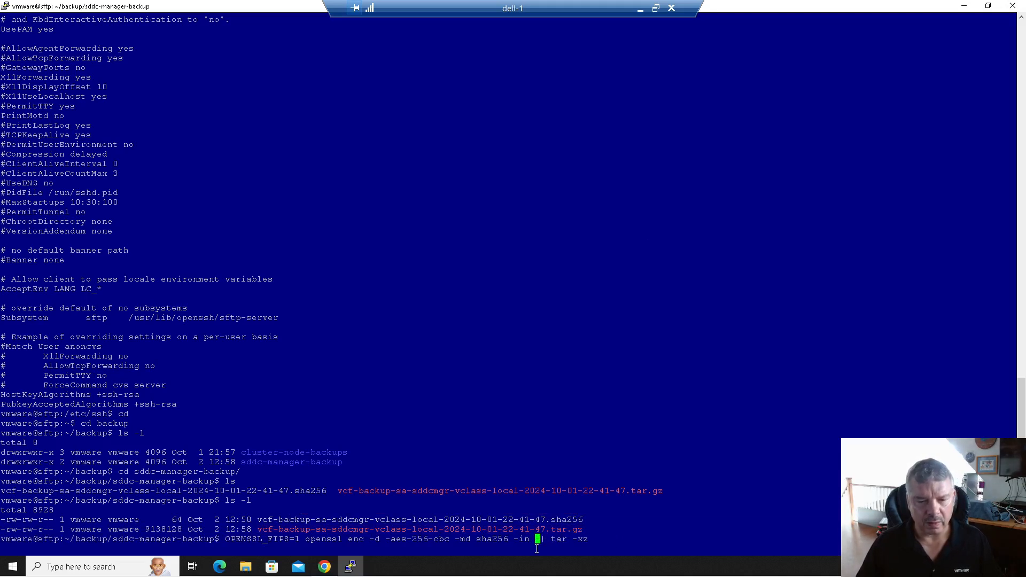
right_click(536, 549)
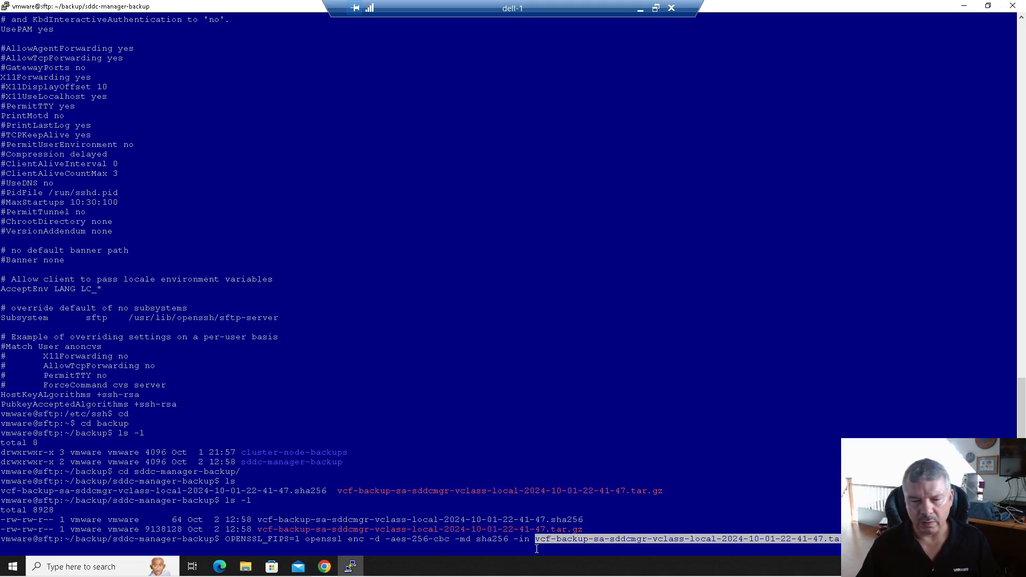
key("Return")
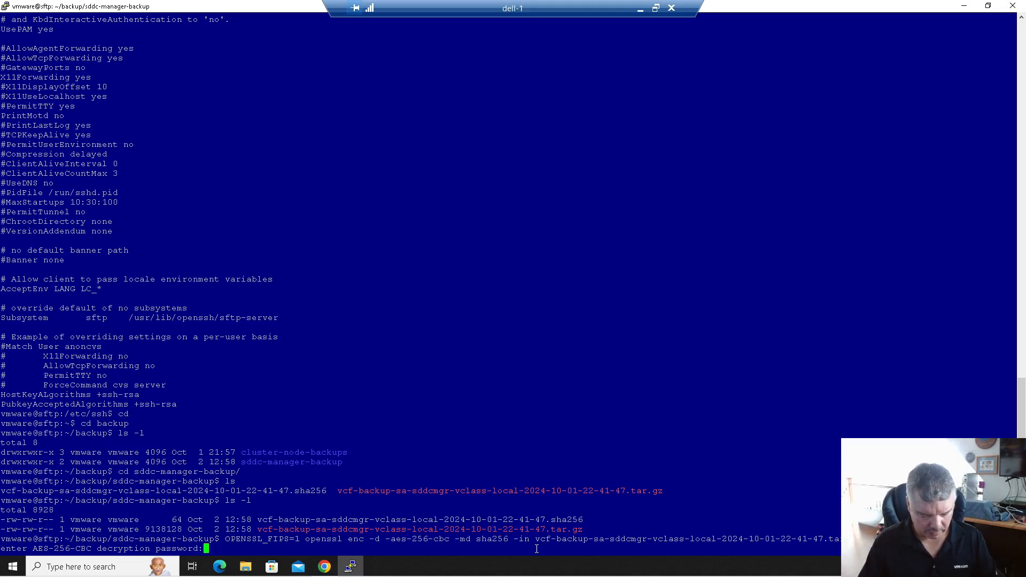
key("Return")
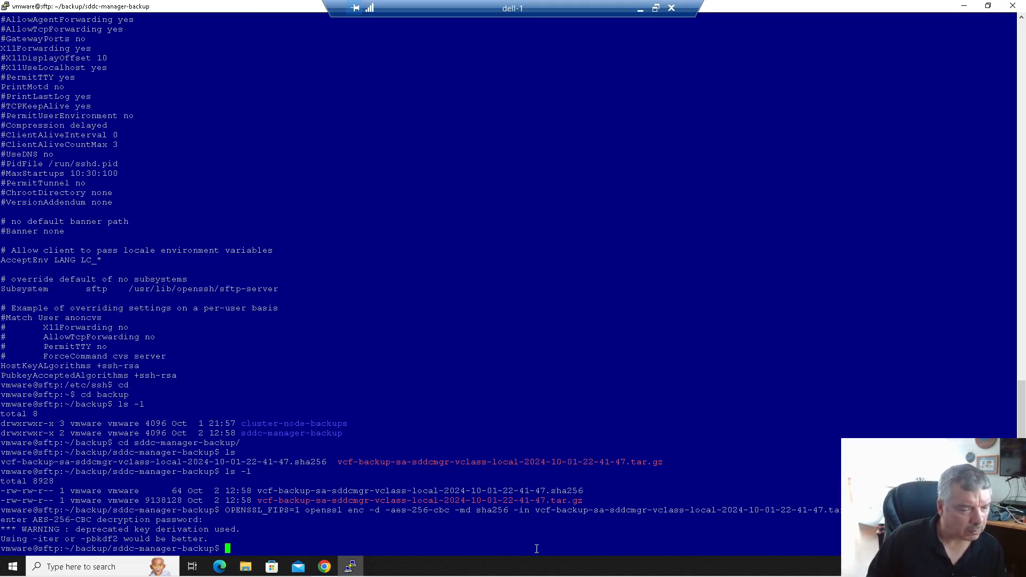
- List the folder and cd into the extracted vcf-backup-sa-sddcmgr folder using Tab completion
type("ls")
key("Return")
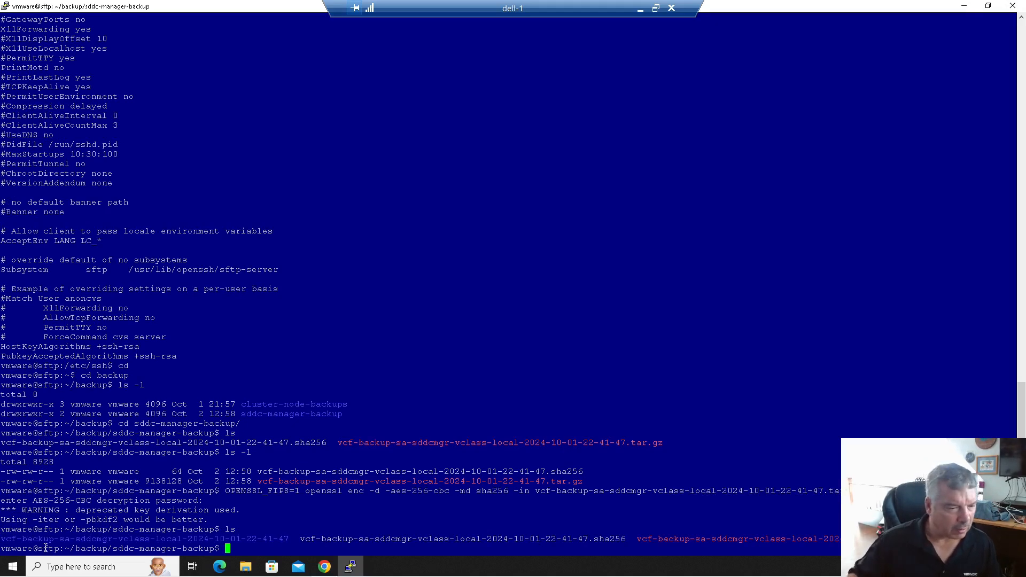
left_click_drag(184, 543, 246, 543)
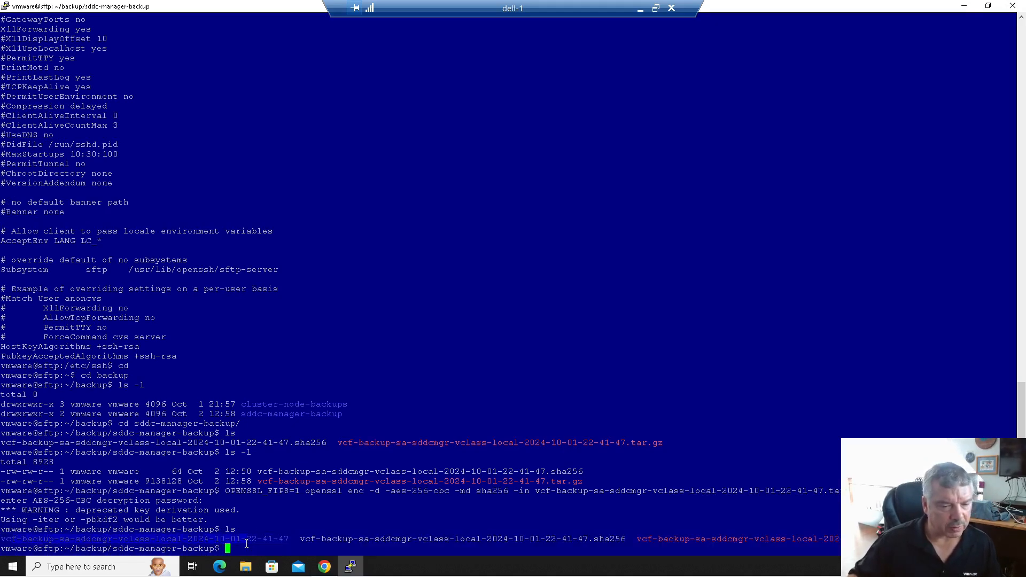
type("cd vcf-")
key("Tab")
key("Return")
- List the extracted backup's files and prepare the command cat metadata.json
type("ls")
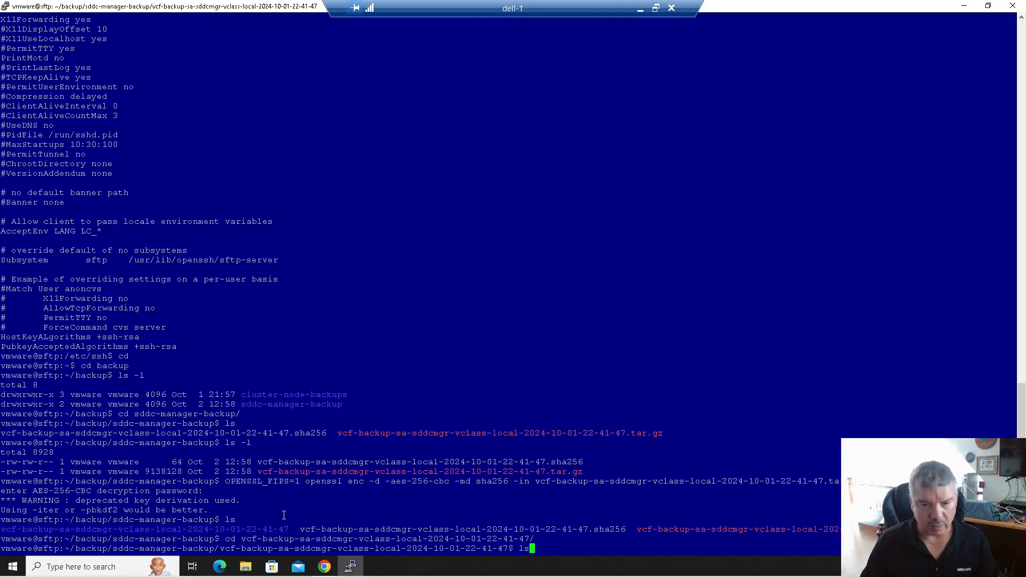
key("Return")
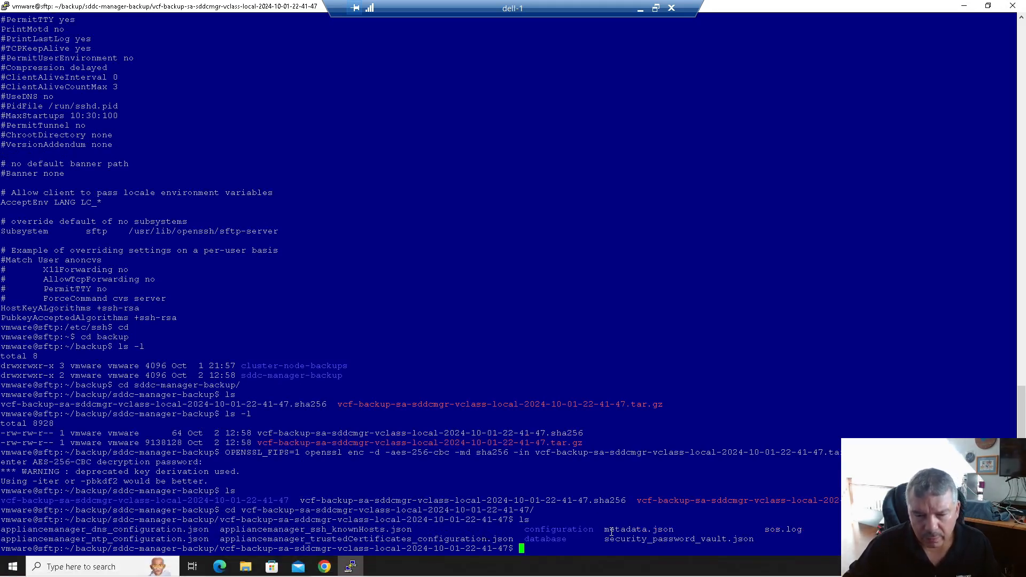
left_click_drag(605, 530, 674, 529)
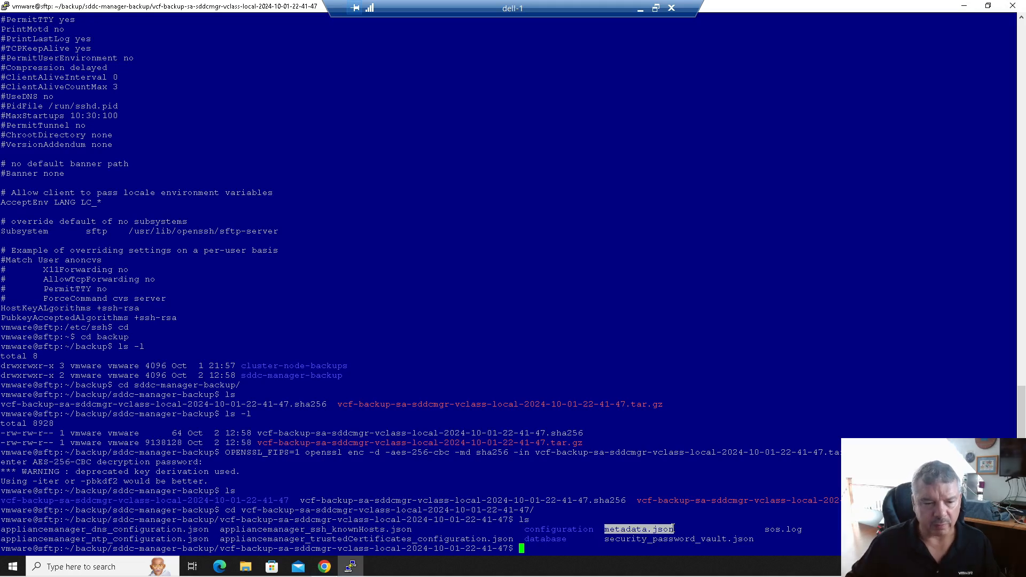
left_click(671, 513)
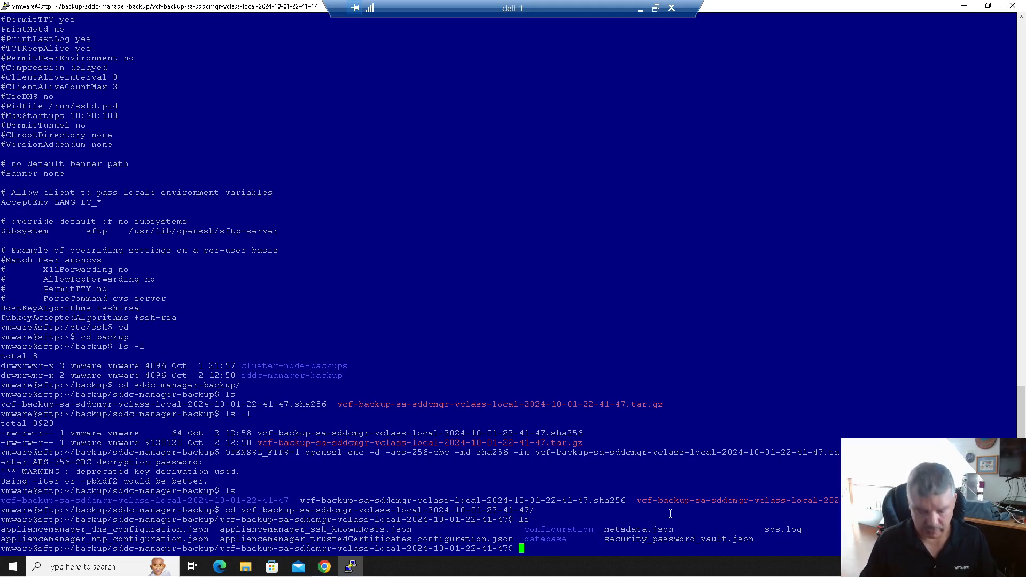
type("cat met")
key("Tab")
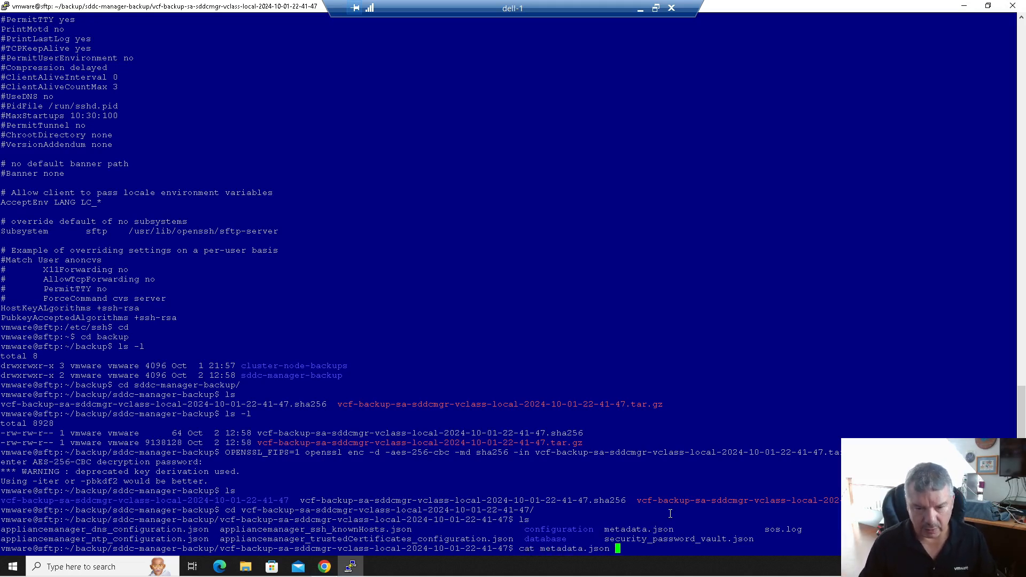
- Print metadata.json, review IP 172.20.10.160, datastore sfo-m01-cl01-ds-vsan01 and port group, then minimize PuTTY
key("Return")
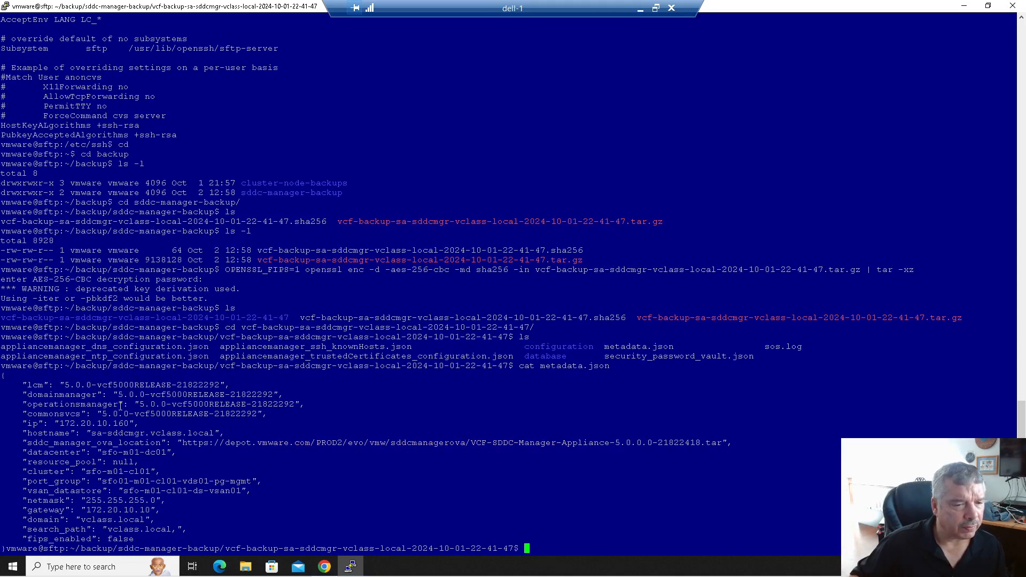
left_click_drag(27, 443, 722, 443)
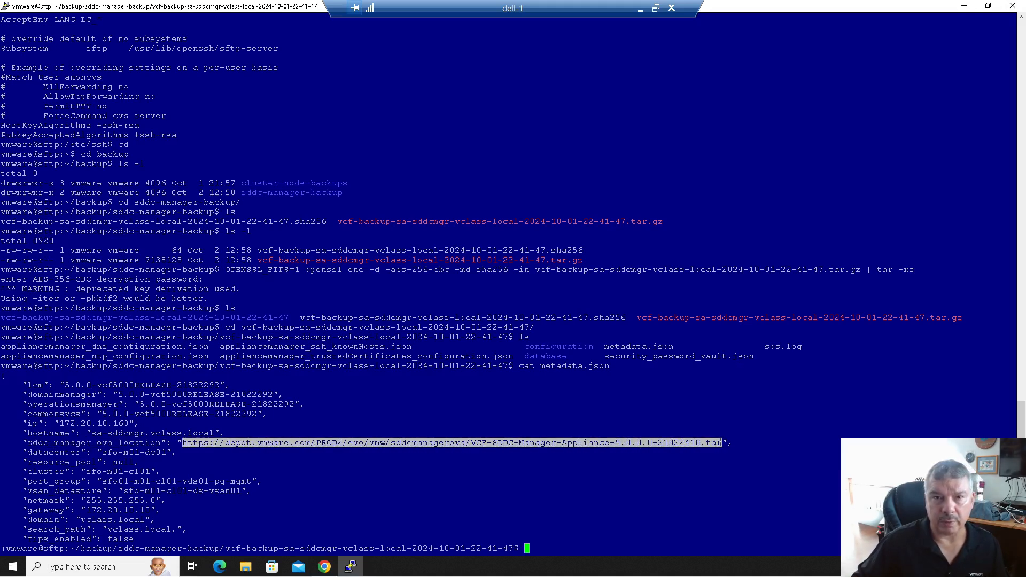
left_click(270, 465)
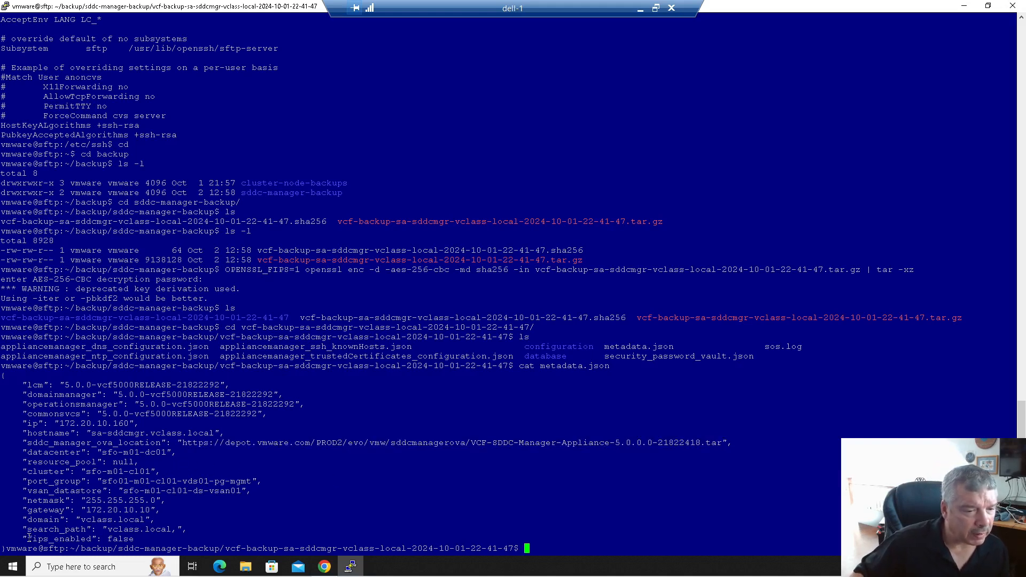
left_click_drag(42, 539, 142, 541)
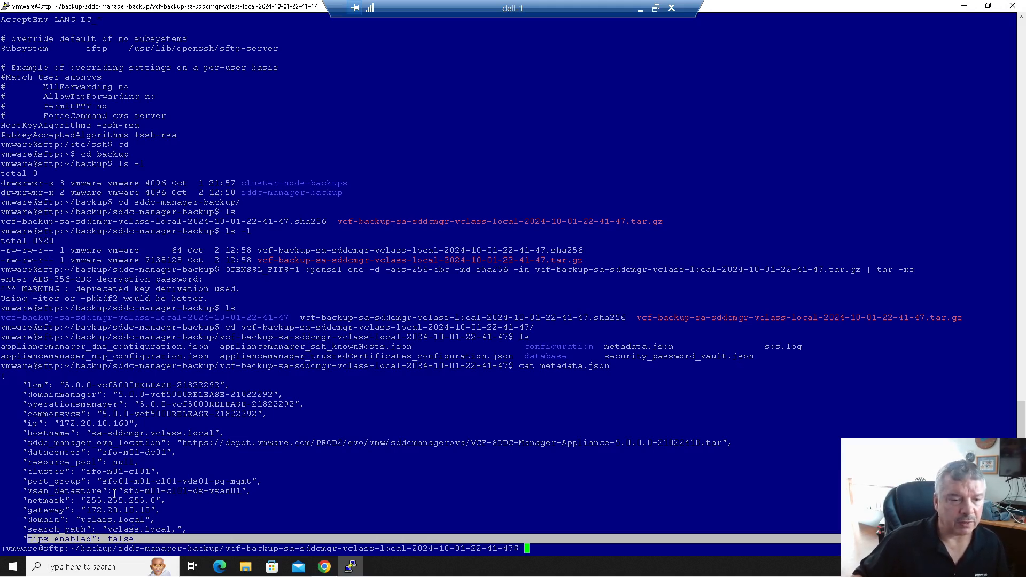
left_click_drag(123, 492, 239, 487)
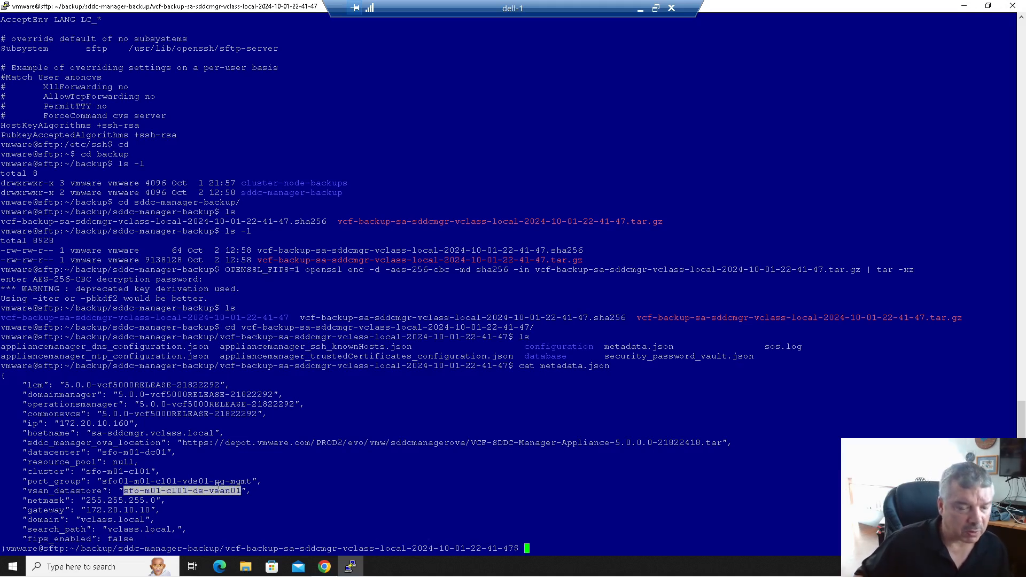
left_click_drag(102, 481, 247, 481)
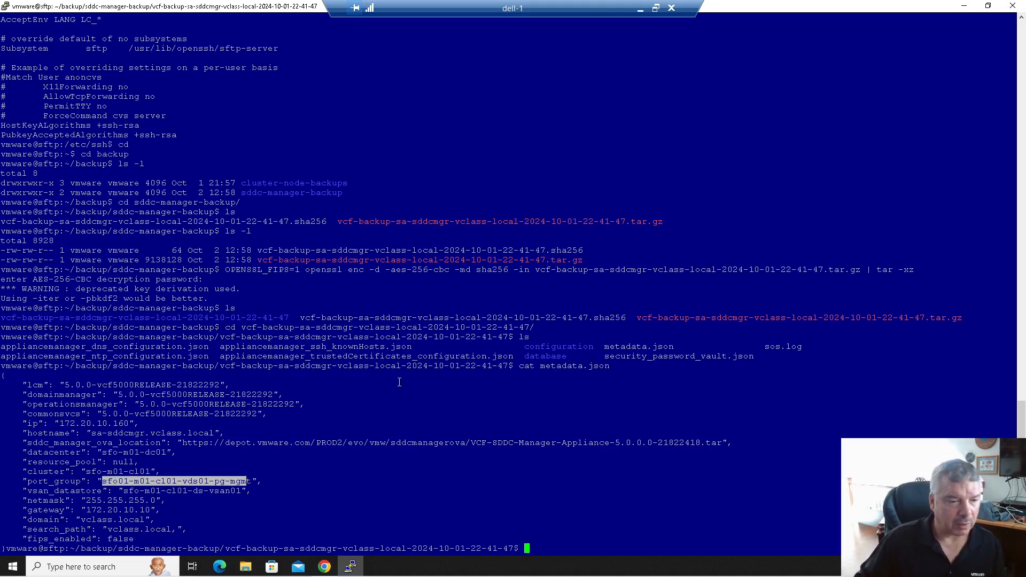
left_click_drag(60, 424, 134, 425)
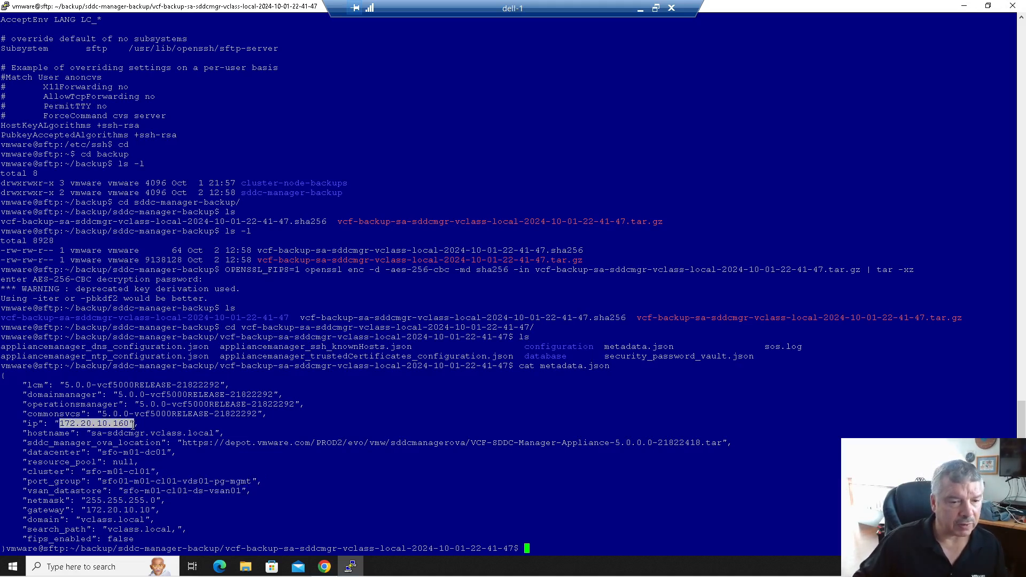
left_click(152, 454)
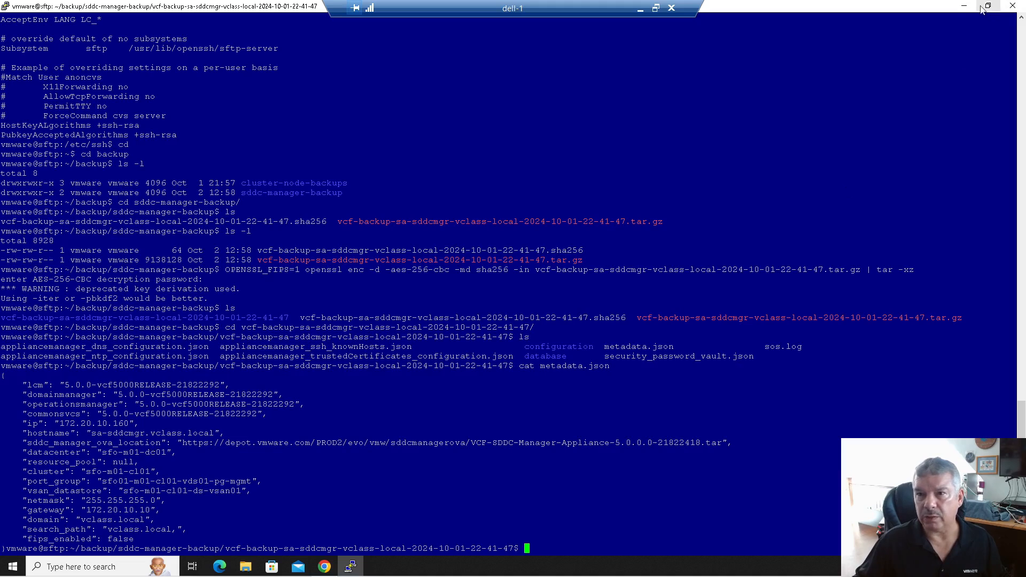
left_click(961, 7)
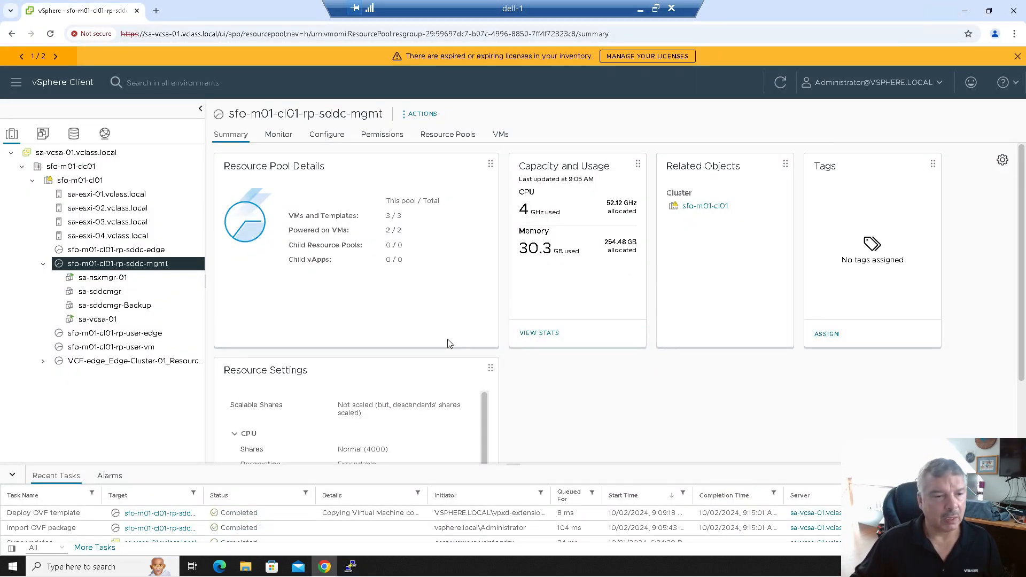
- Select sa-sddcmgr-Backup and launch its web console from the Summary tab
left_click(144, 308)
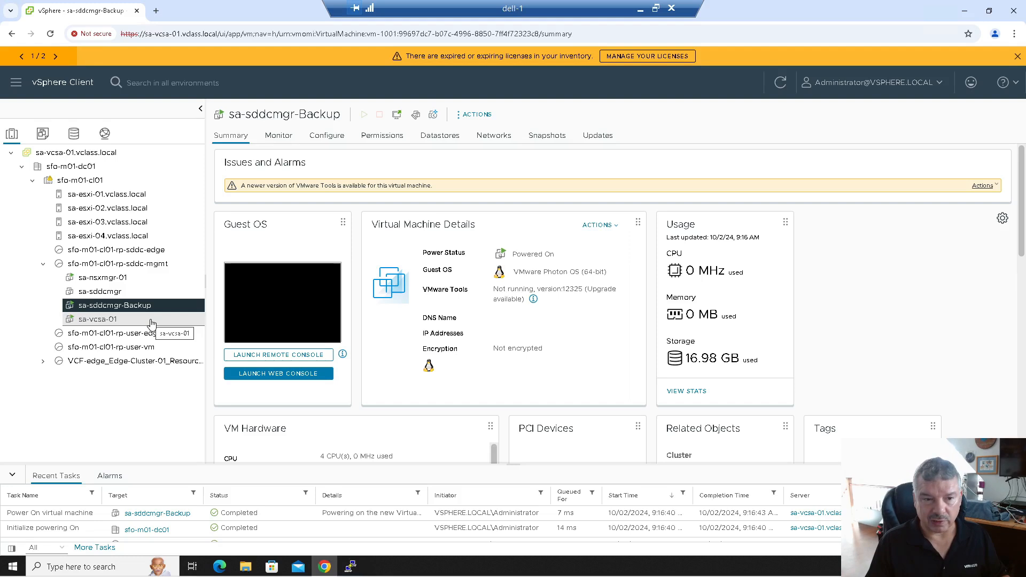
left_click(294, 374)
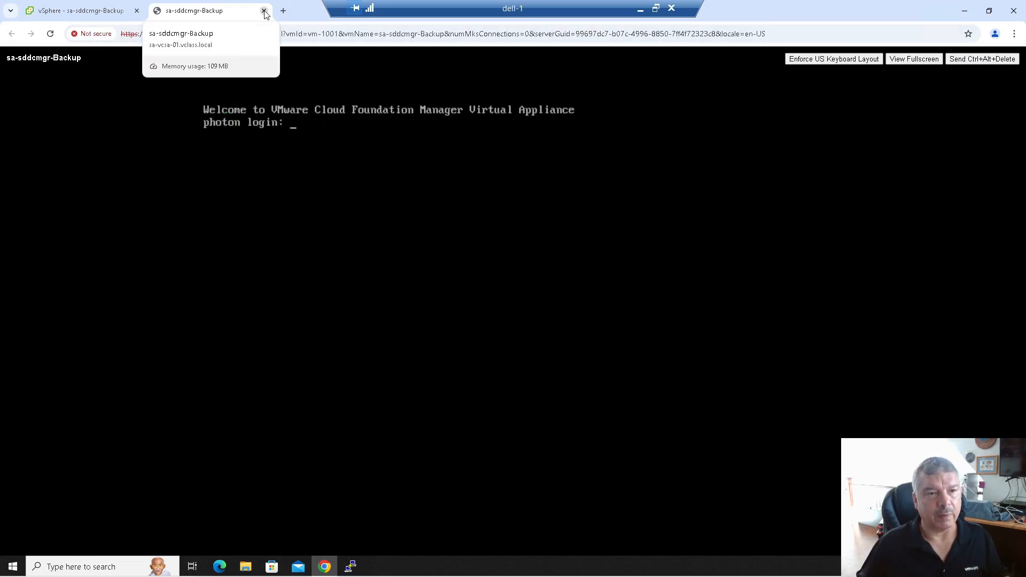
- Close the VM console tab and open the sa-sddcmgr bookmark in a new tab
left_click(264, 11)
left_click(155, 11)
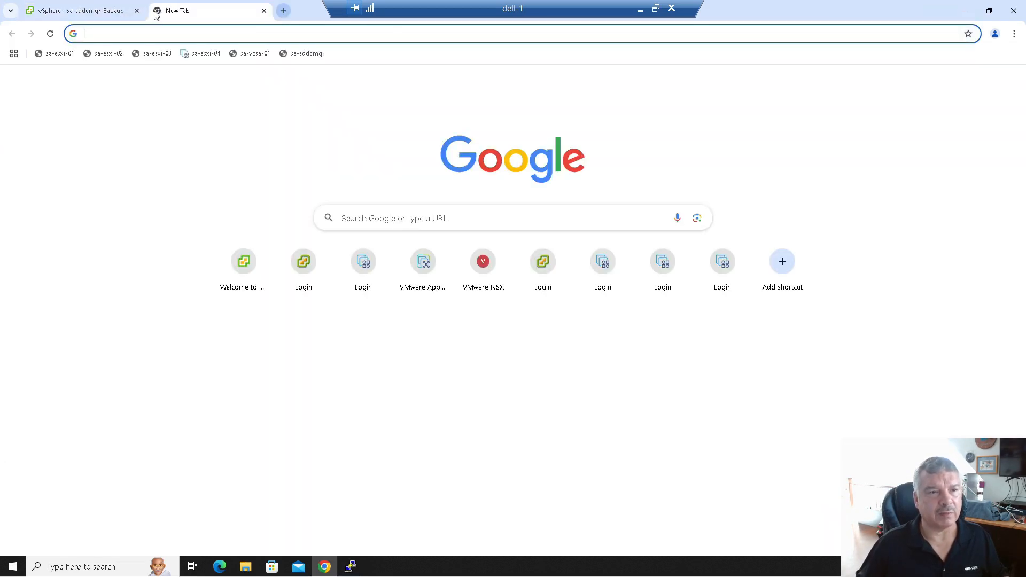
left_click(303, 53)
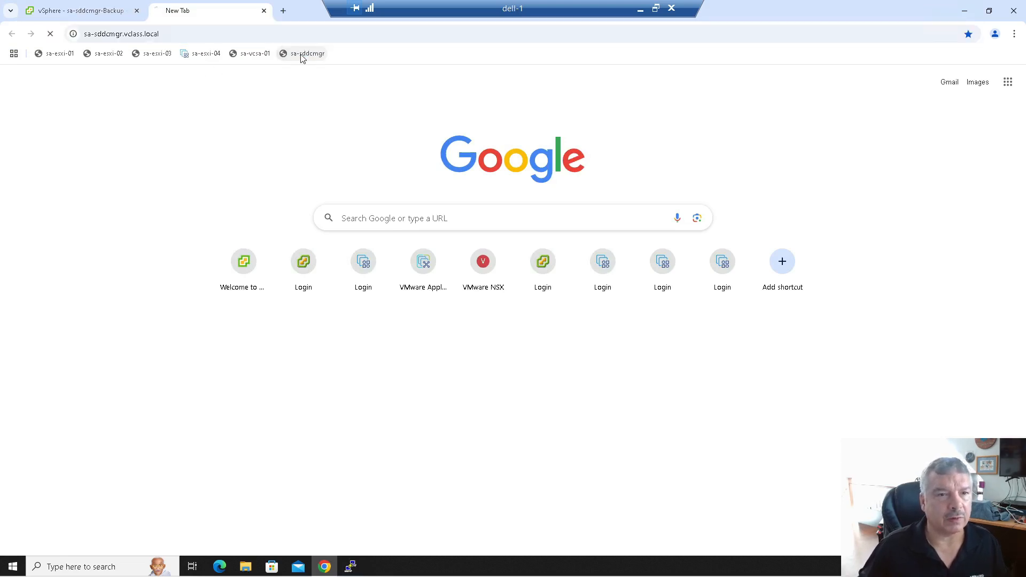
left_click(222, 33)
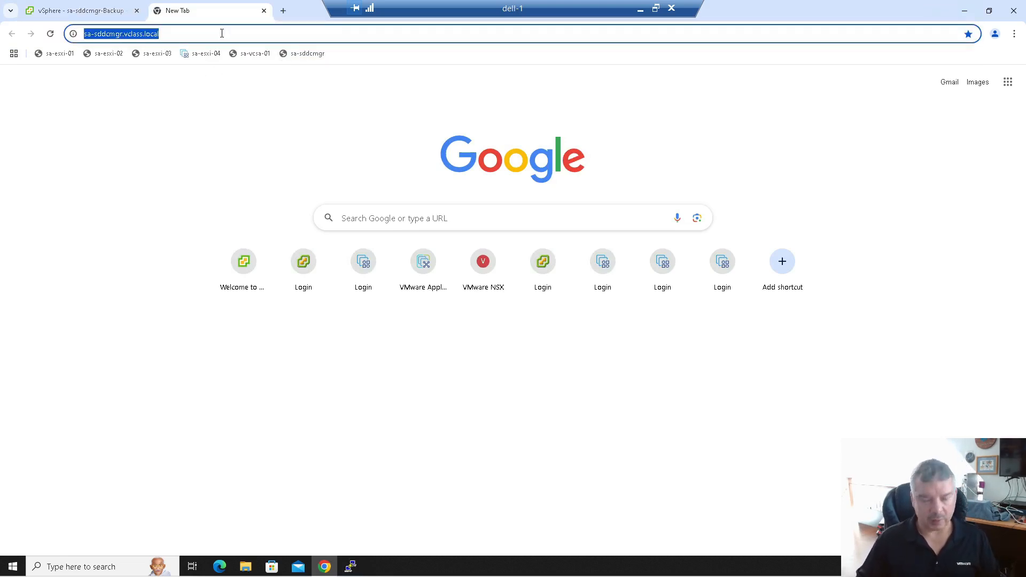
key("Home")
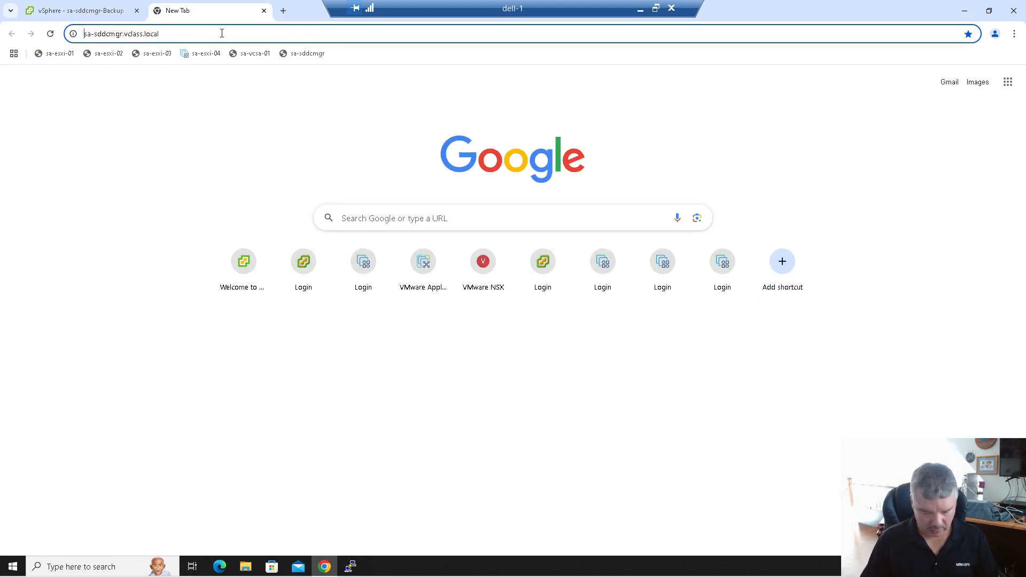
type("https://")
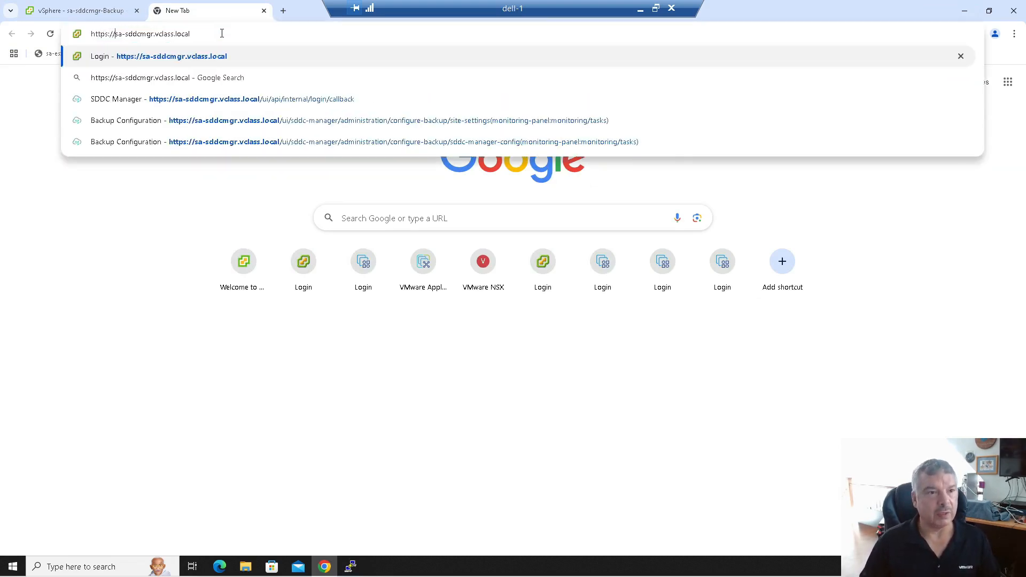
key("Return")
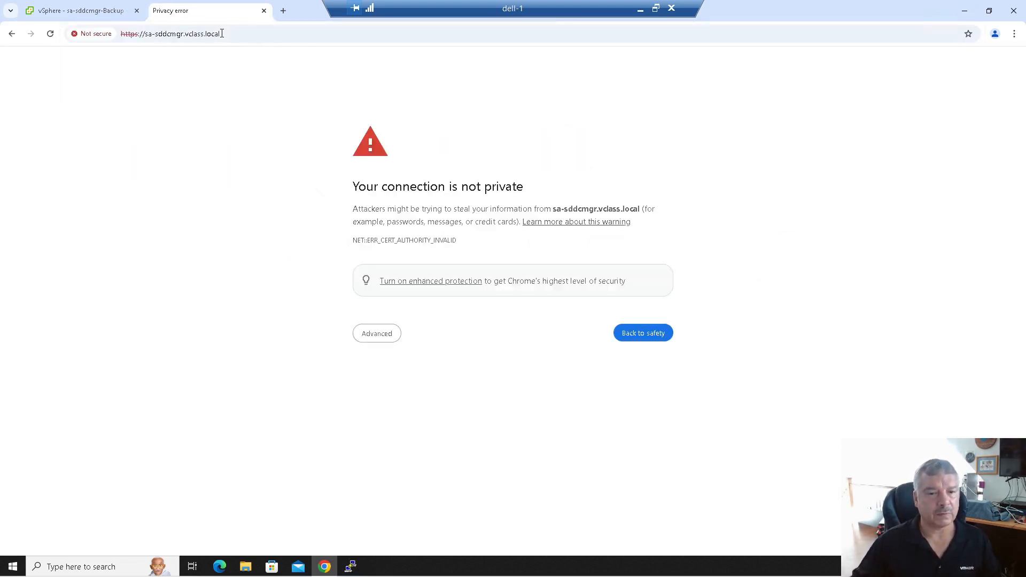
left_click(360, 339)
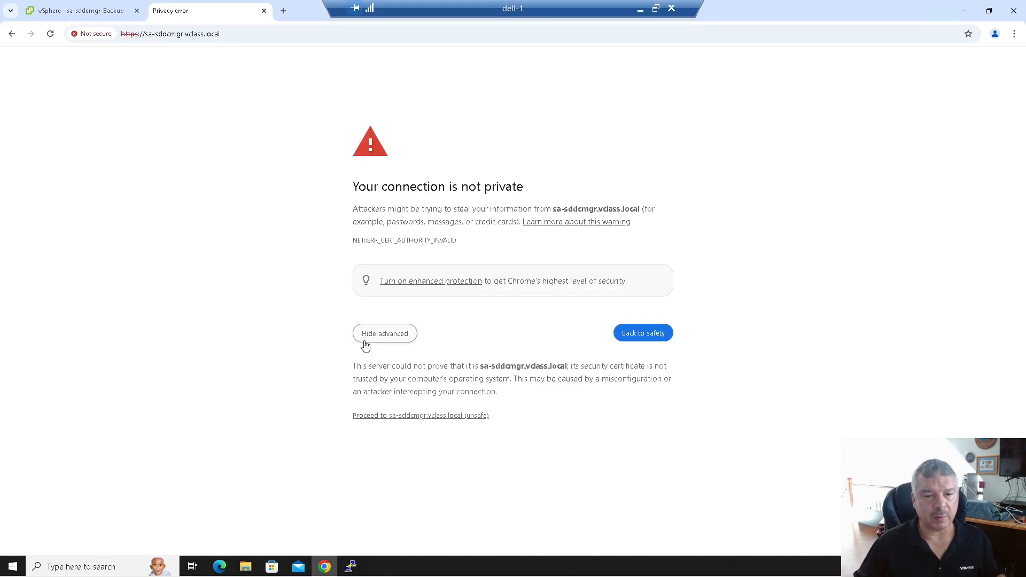
left_click(441, 417)
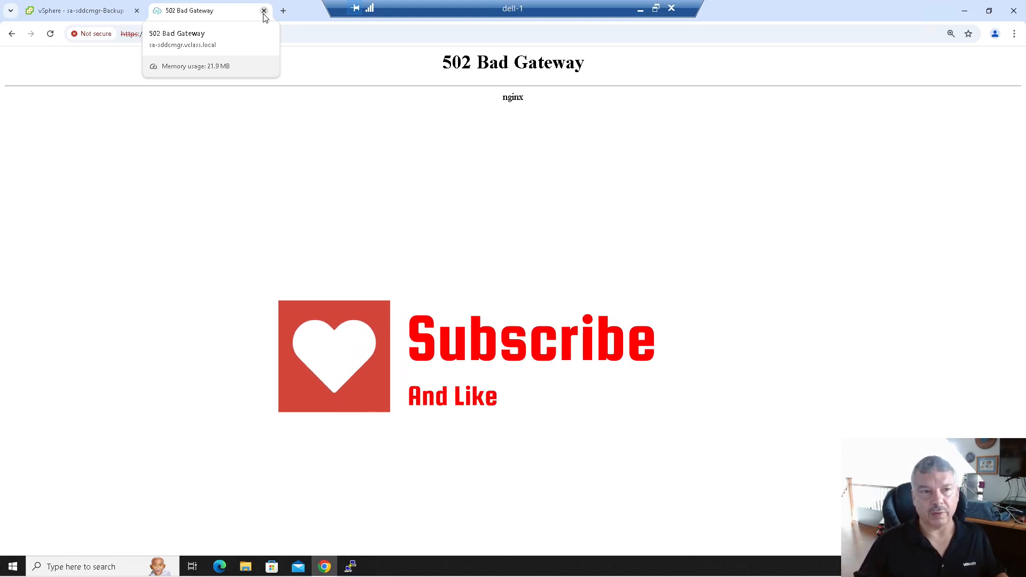
left_click(91, 14)
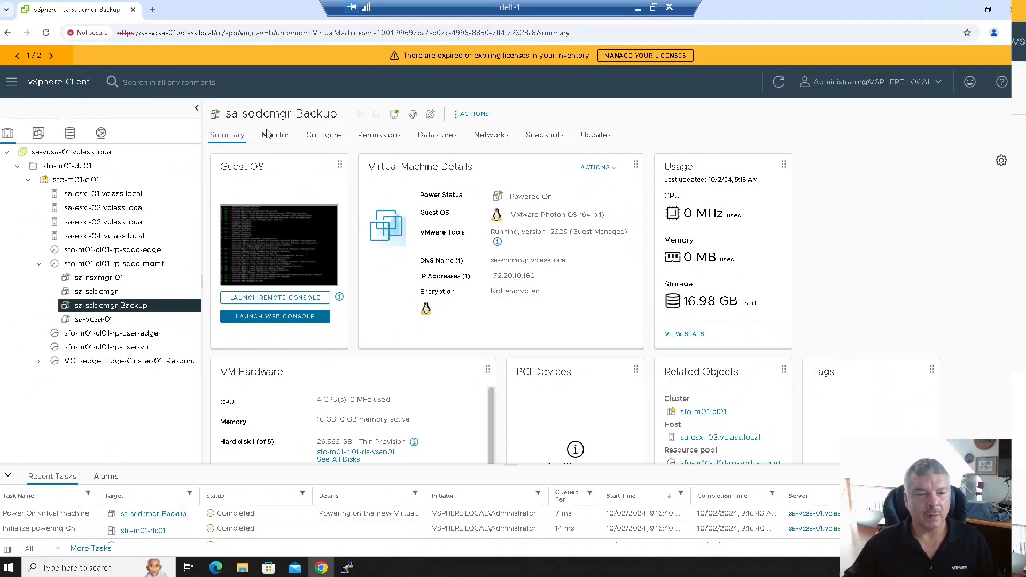
left_click(156, 10)
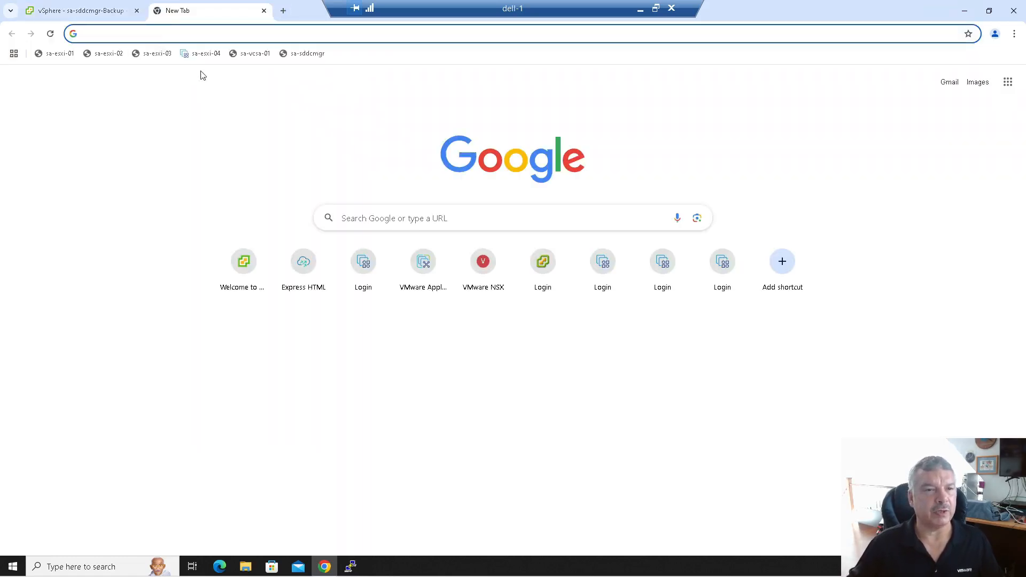
left_click(299, 53)
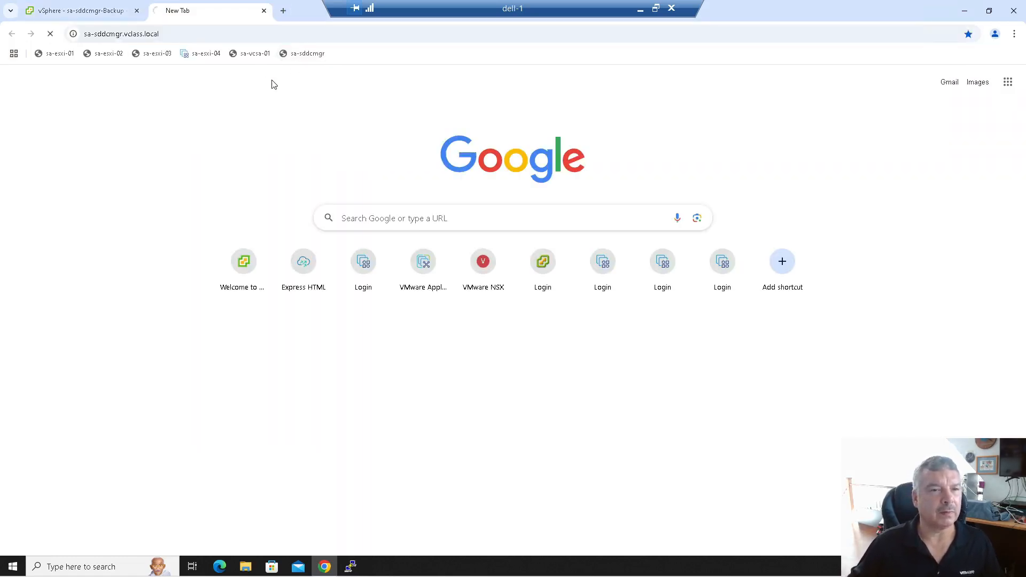
left_click(288, 35)
key("Home")
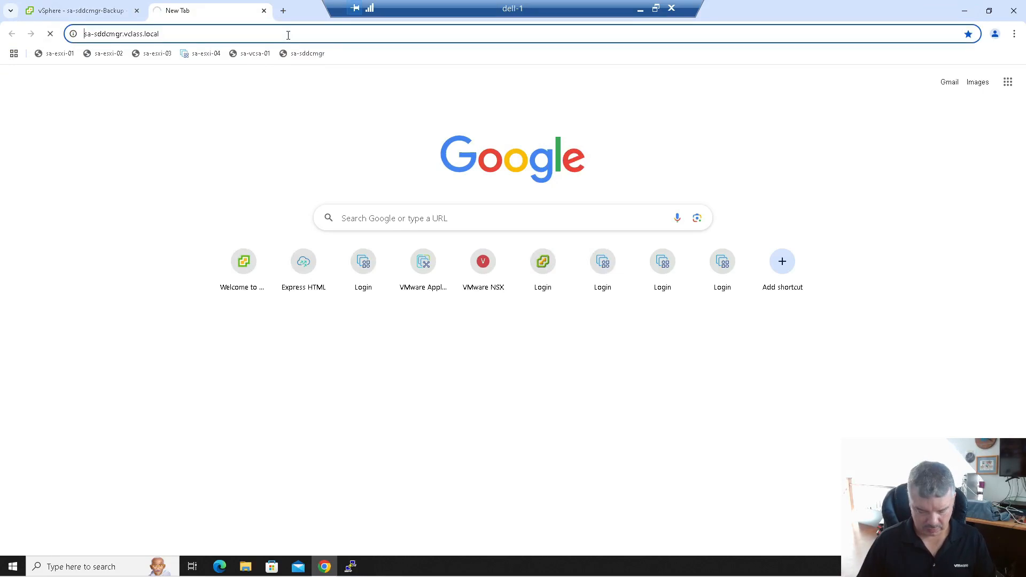
type("https://")
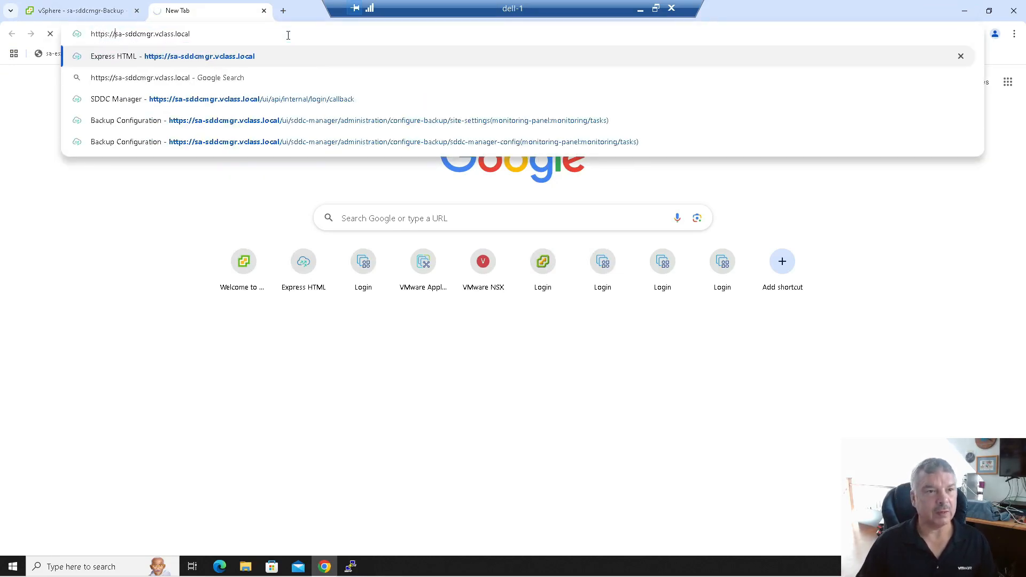
key("Return")
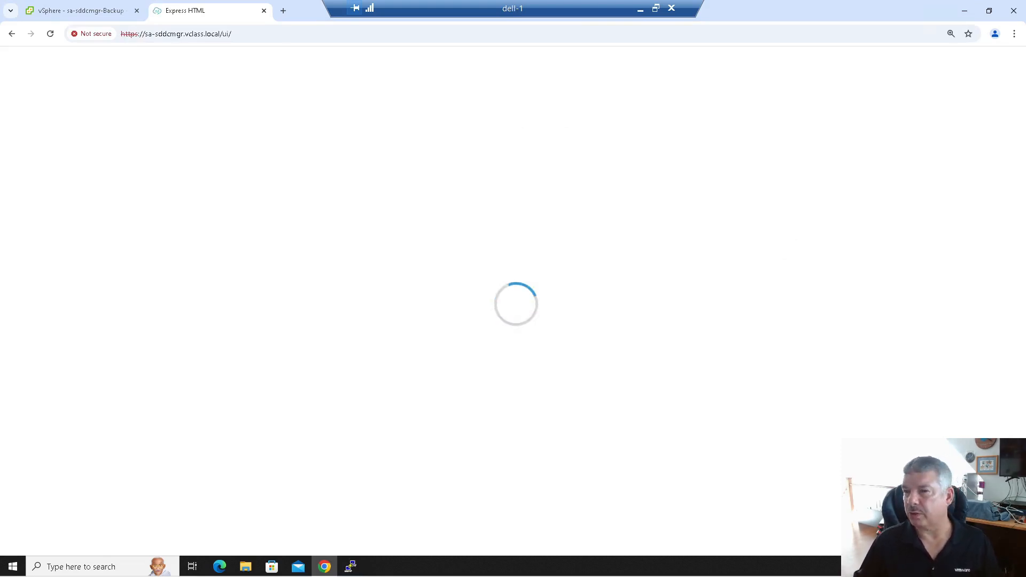
left_click(264, 10)
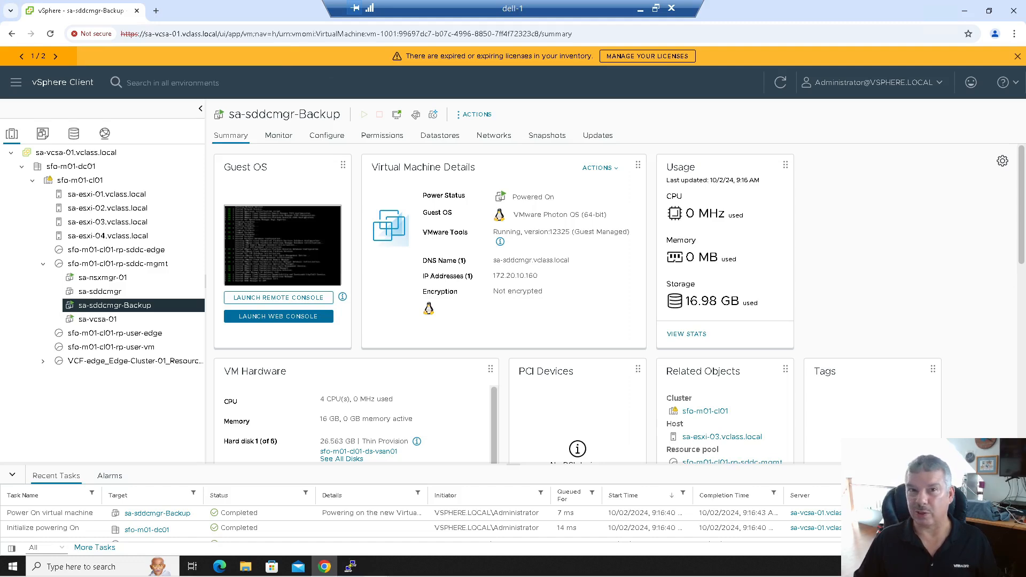
- Copy the step 17 scp command from the restore article, then move Firefox aside
left_click_drag(1025, 181, 421, 1)
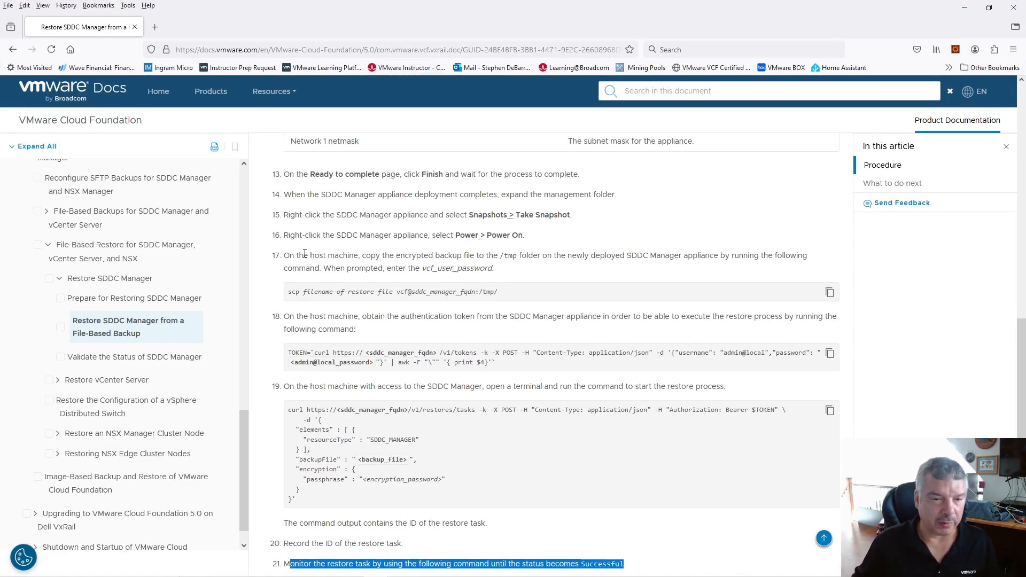
scroll(309, 257, "up", 5)
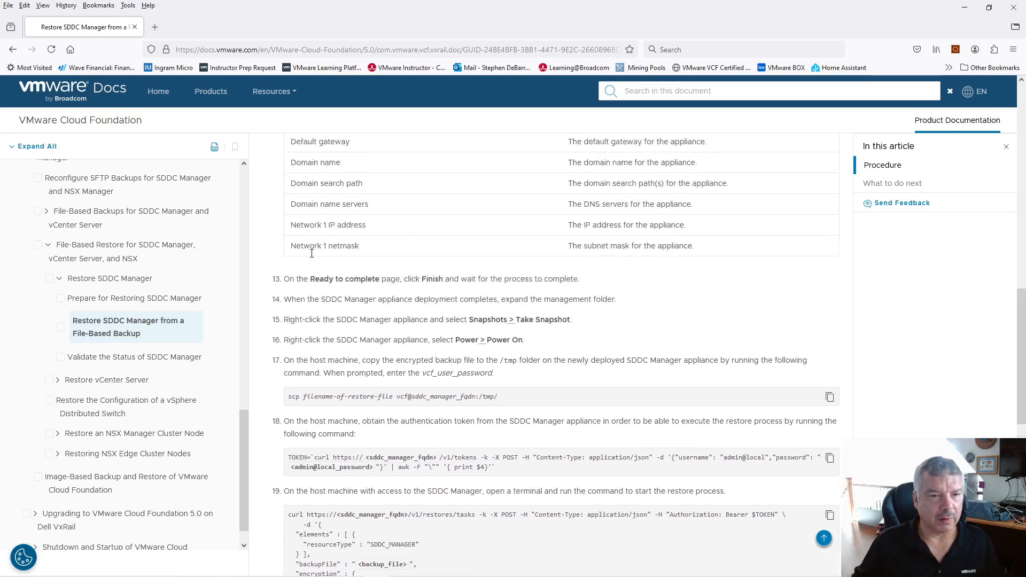
scroll(311, 257, "up", 12)
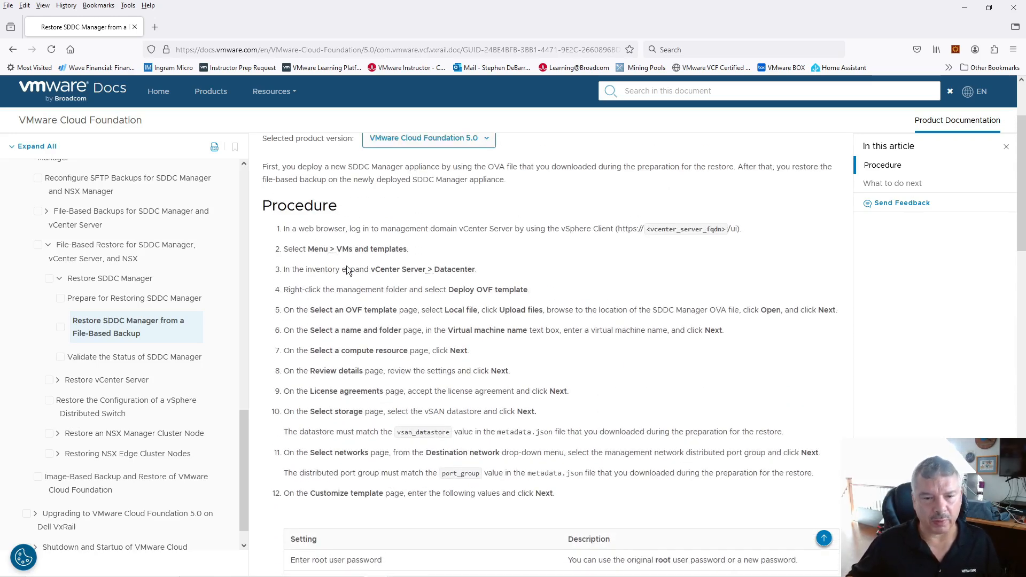
scroll(320, 292, "down", 15)
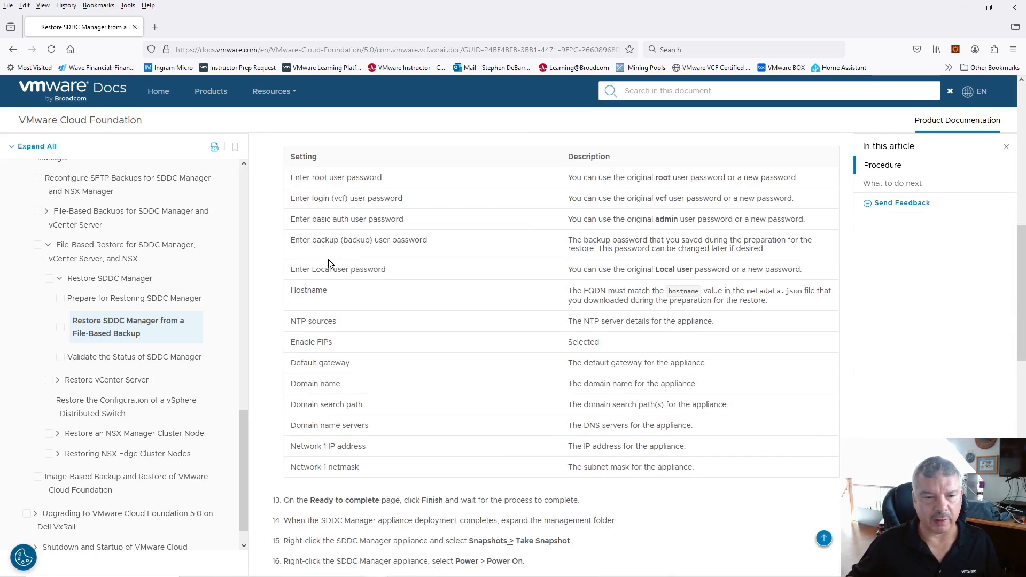
scroll(328, 259, "down", 2)
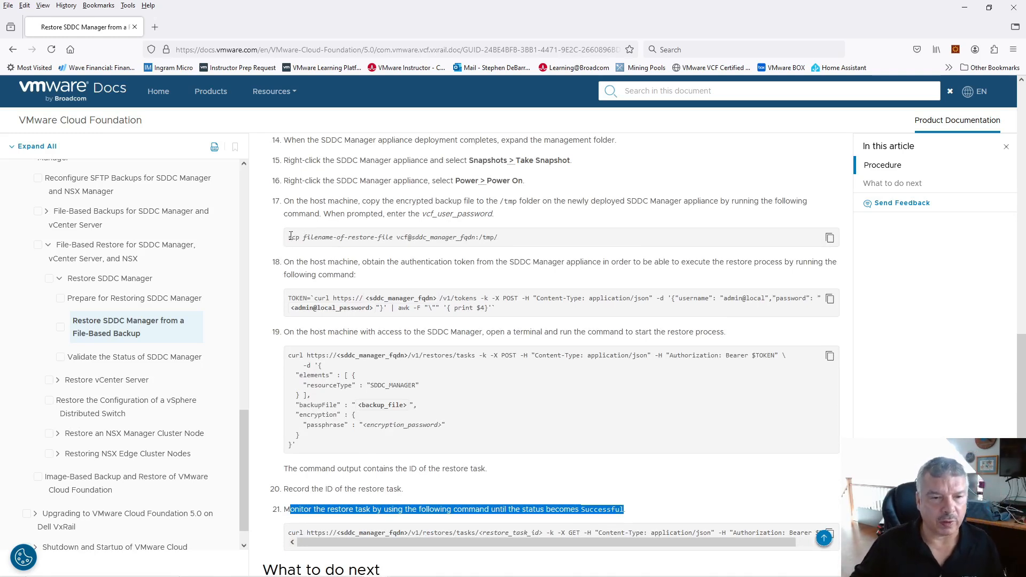
left_click_drag(291, 203, 365, 199)
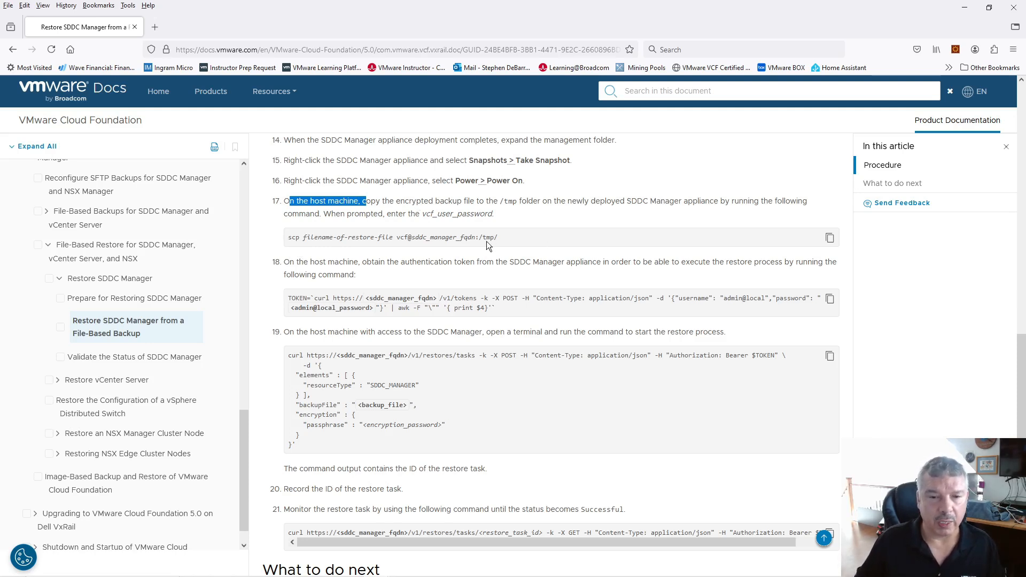
left_click(830, 239)
left_click_drag(429, 21, 1025, 133)
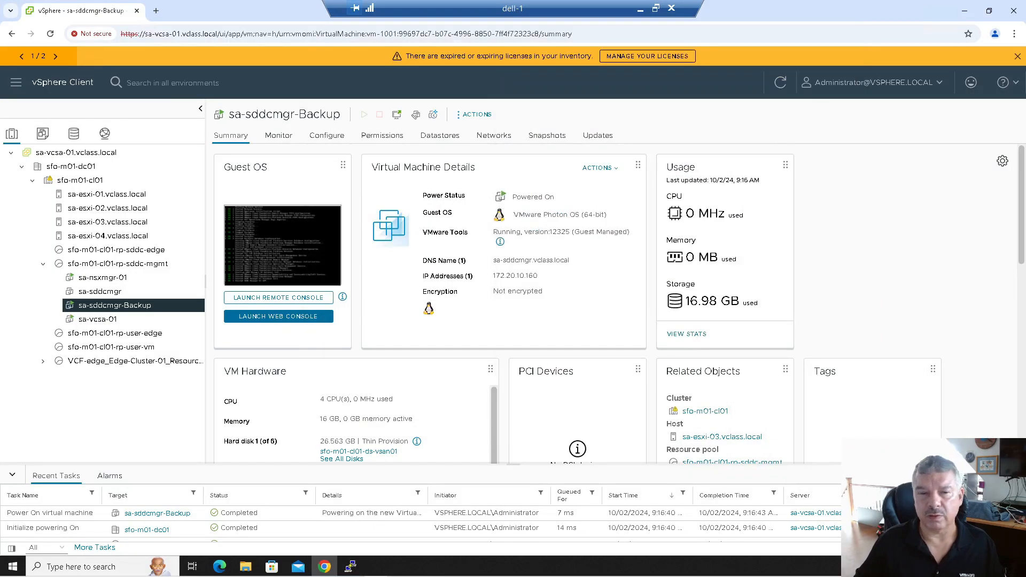
- Paste the scp command, cancel it with Ctrl+C and clear the terminal screen
left_click(351, 567)
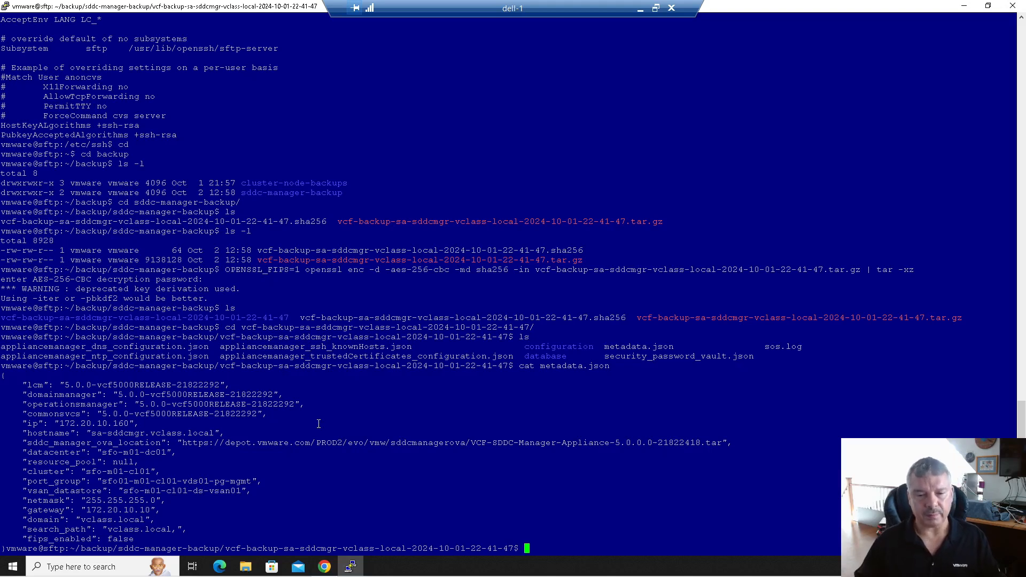
key("Return")
key("Return")
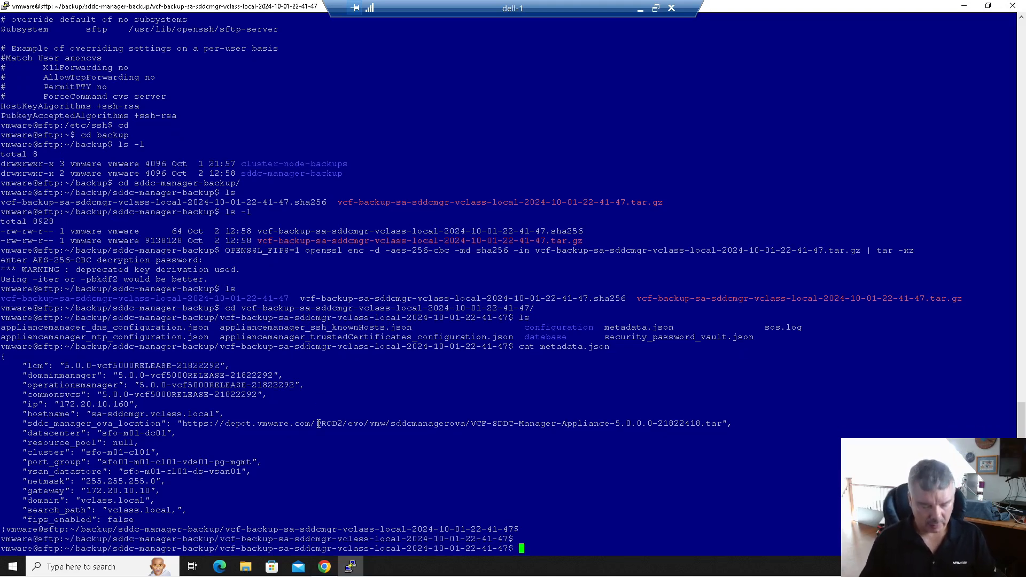
right_click(319, 424)
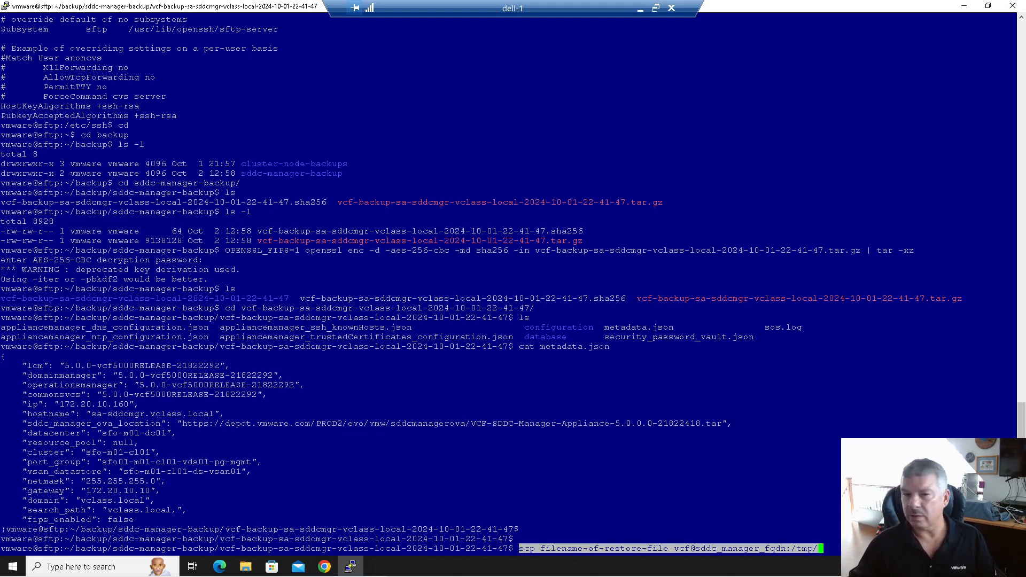
left_click(6, 7)
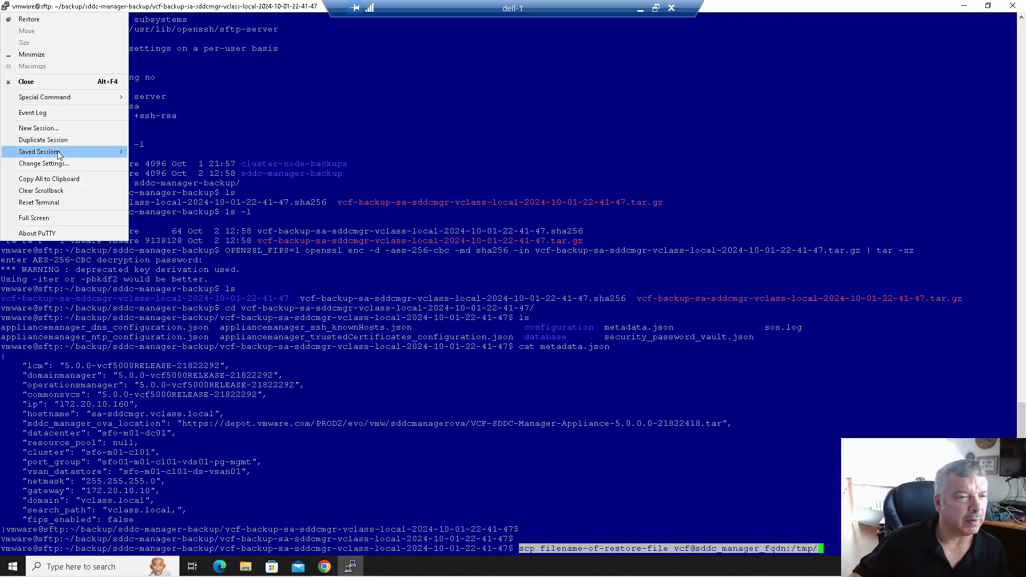
left_click(511, 216)
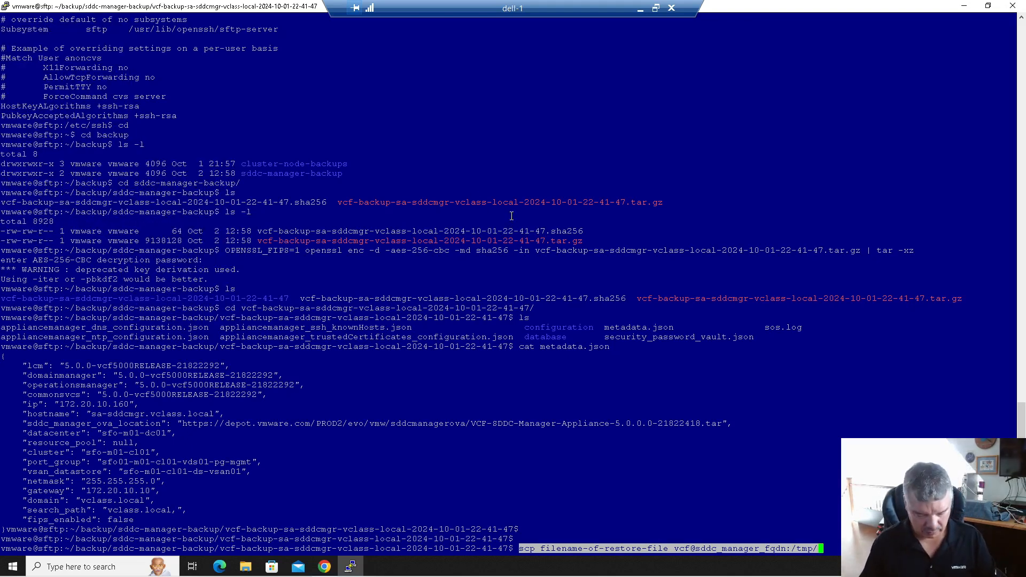
type("c")
type("l")
key("BackSpace")
key("BackSpace")
key("BackSpace")
key("BackSpace")
key("BackSpace")
key("BackSpace")
key("BackSpace")
key("BackSpace")
key("BackSpace")
key("BackSpace")
key("BackSpace")
key("BackSpace")
key("BackSpace")
key("BackSpace")
key("BackSpace")
key("BackSpace")
key("BackSpace")
key("BackSpace")
key("BackSpace")
key("BackSpace")
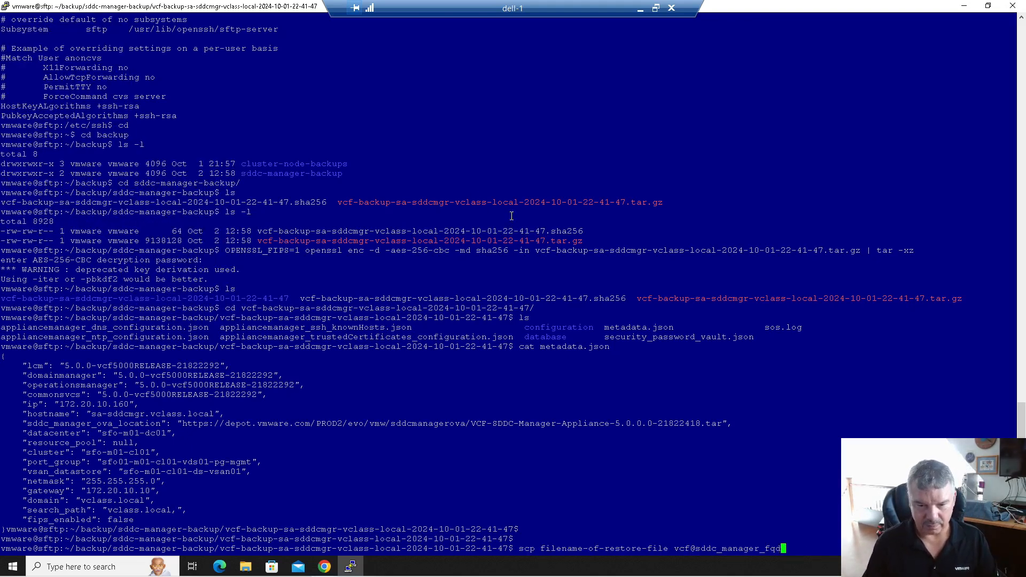
key("ctrl+c")
type("clear")
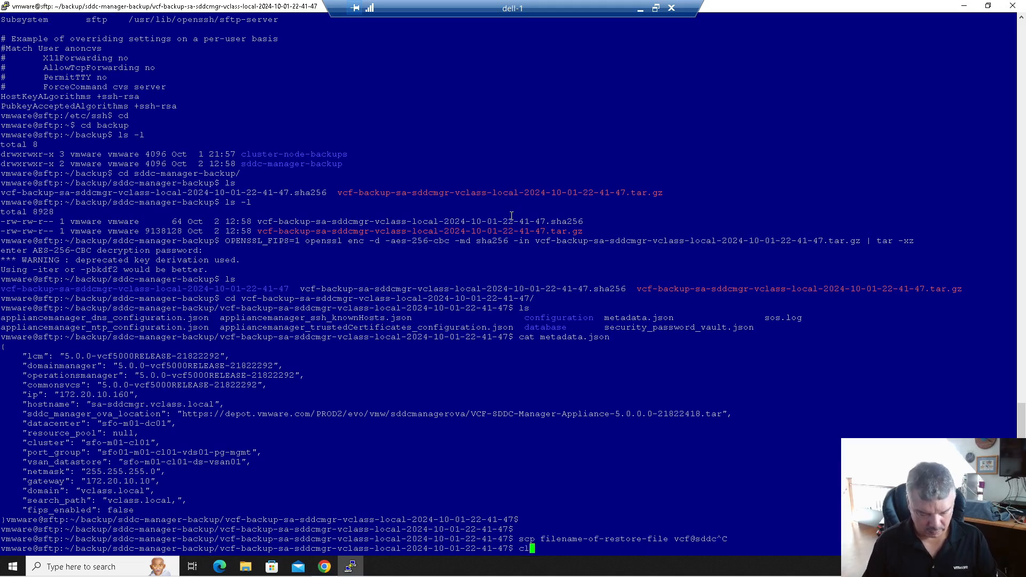
key("Return")
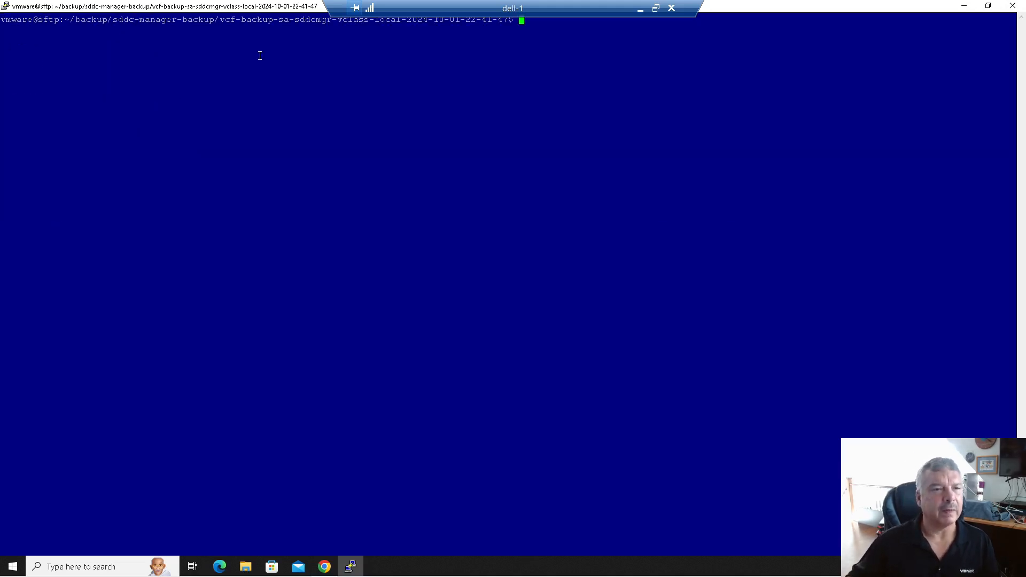
- Change the PuTTY window font to Courier New 14-point and apply it
left_click(5, 6)
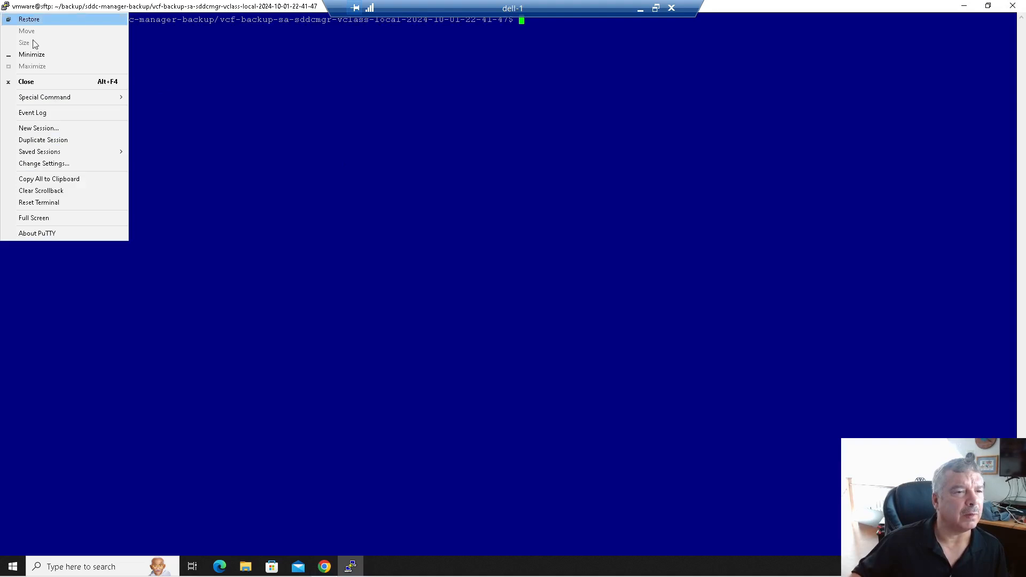
left_click(76, 164)
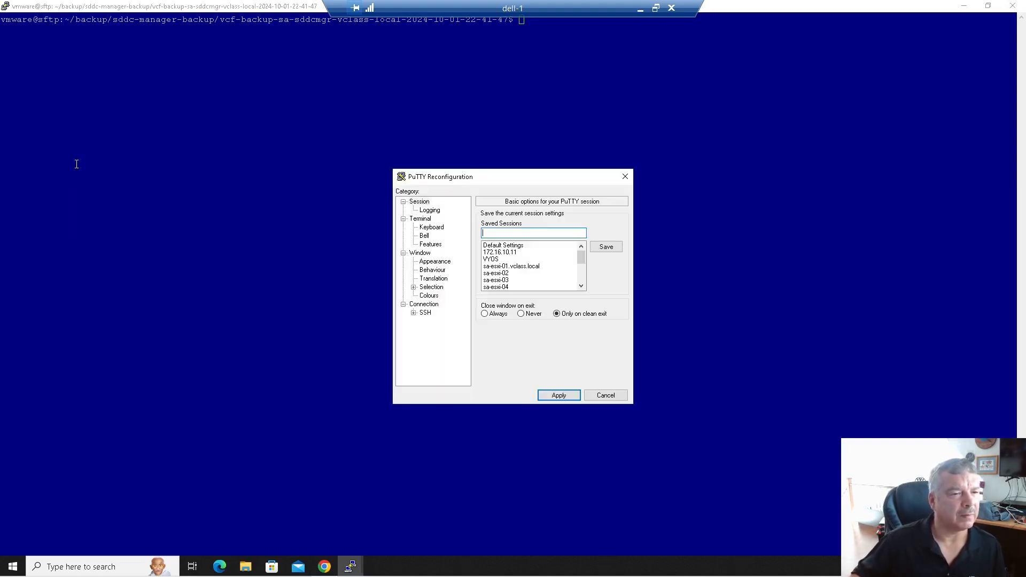
left_click(434, 262)
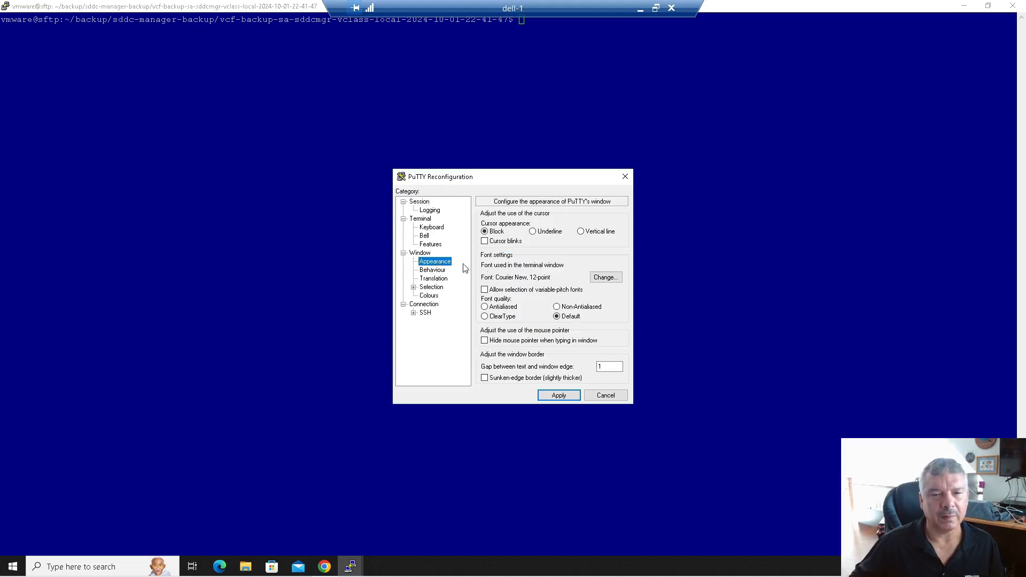
left_click(602, 278)
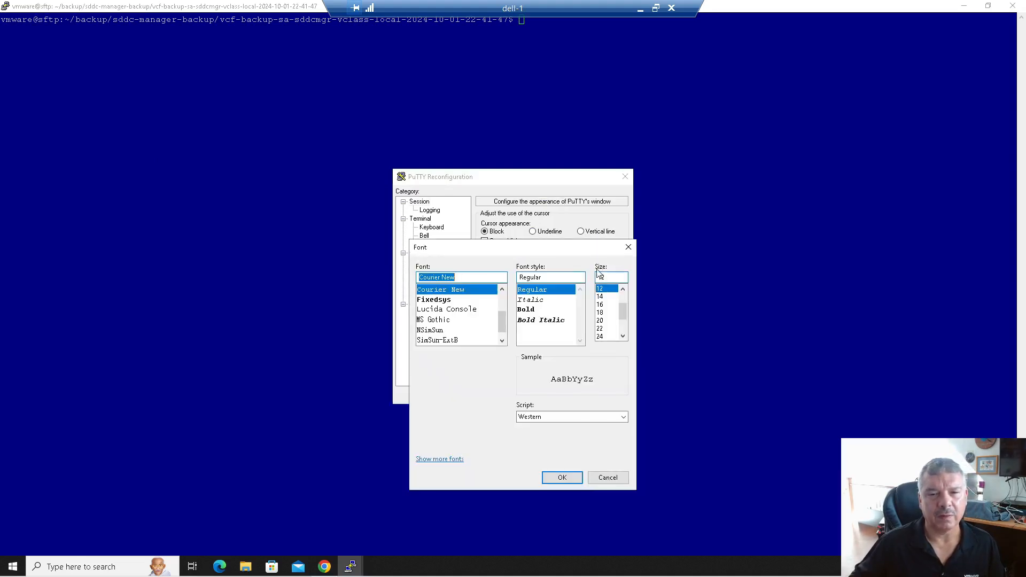
left_click(601, 297)
left_click(561, 477)
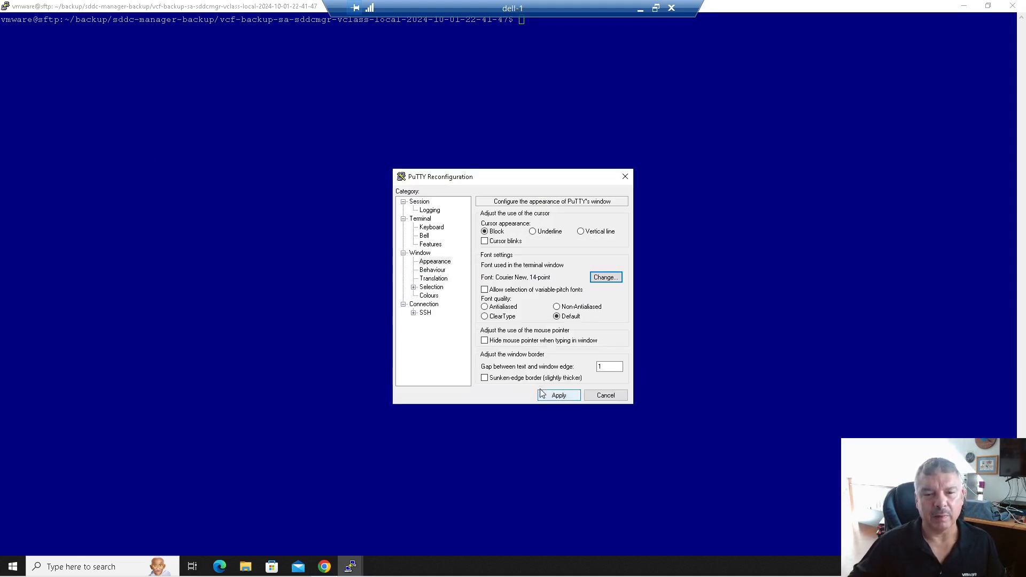
left_click(558, 395)
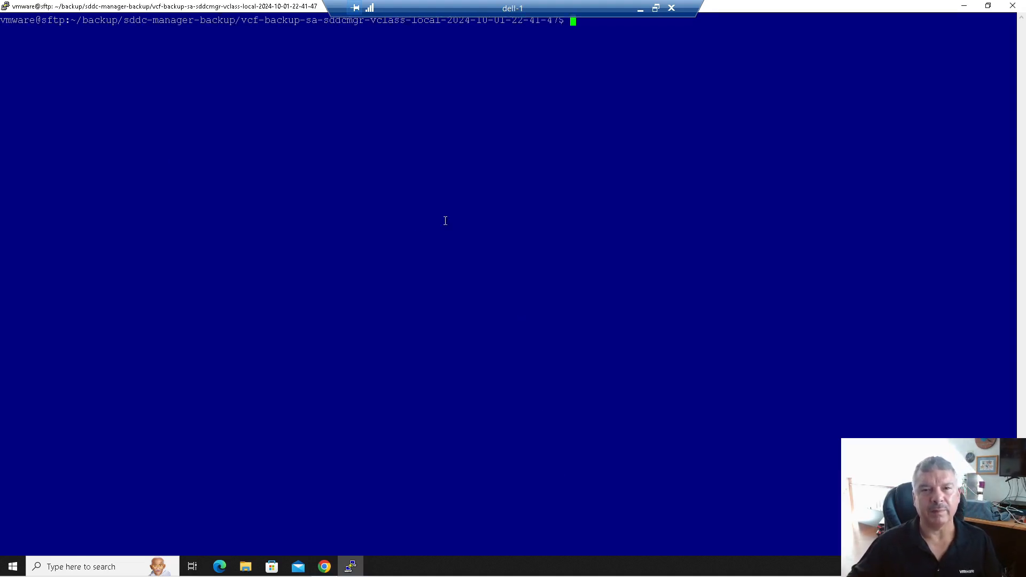
- Paste the scp command at the prompt, then abort it
right_click(418, 235)
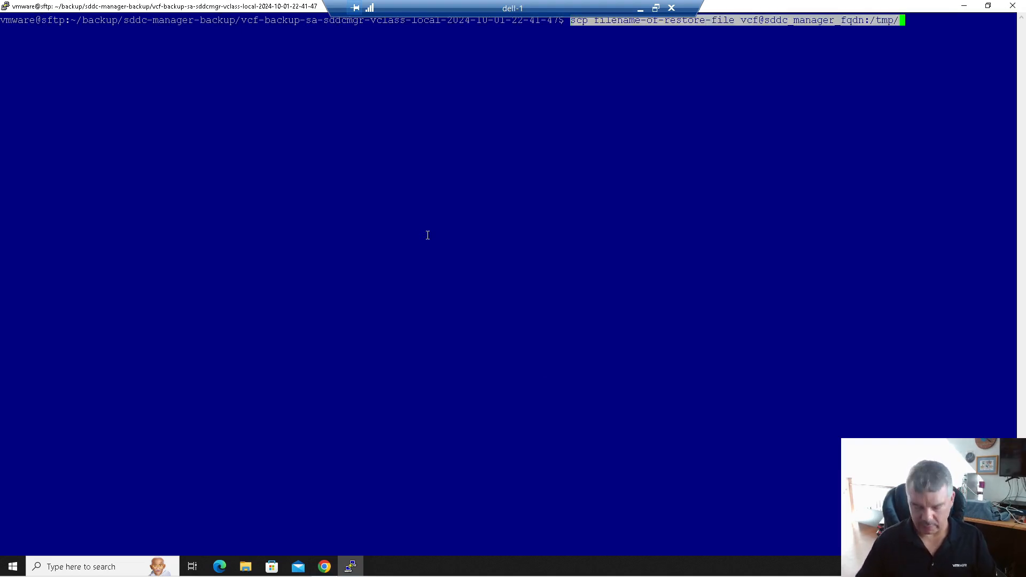
key("ctrl+c")
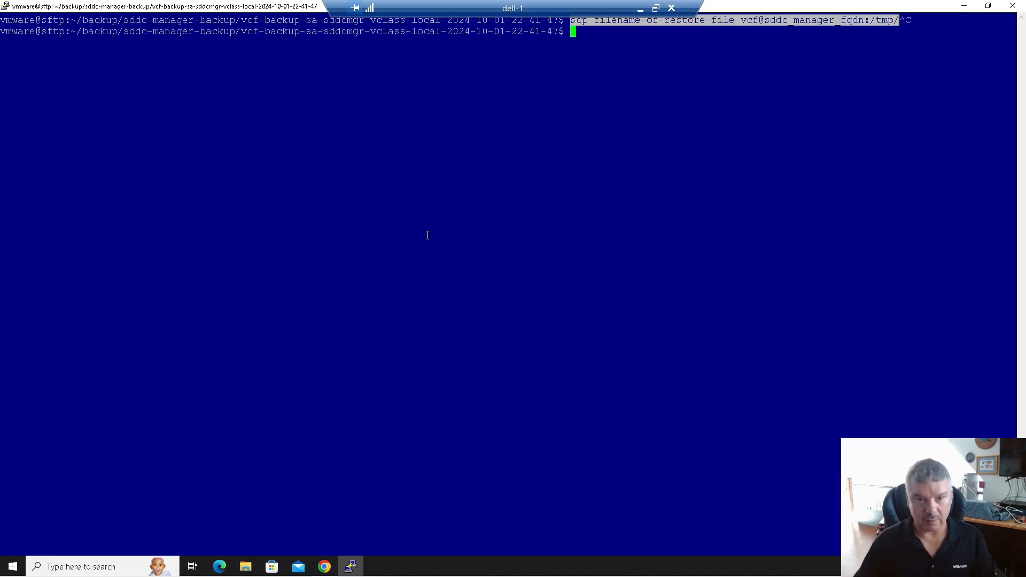
key("Return")
key("Return")
key("Return")
key("Return")
right_click(427, 235)
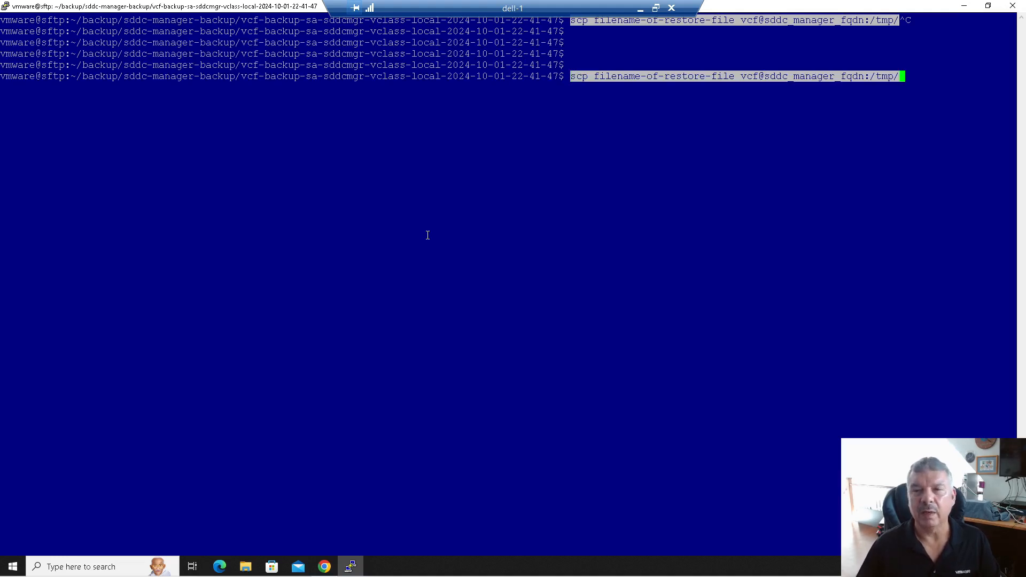
key("Left")
key("Left")
key("Left")
key("Left")
key("Left")
key("Left")
key("Left")
key("Left")
key("Left")
key("Left")
key("Left")
key("Left")
key("Left")
key("Left")
key("Left")
key("Left")
key("Left")
key("Left")
key("Left")
key("Left")
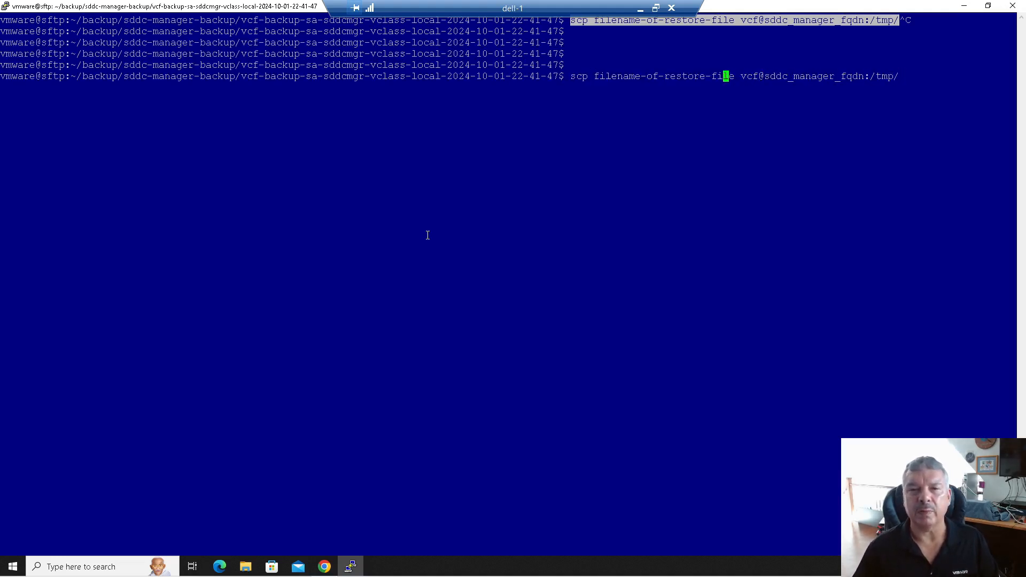
key("Left")
key("Left")
key("Left")
key("Left")
key("Left")
key("Left")
key("Left")
key("Left")
key("Left")
key("Left")
key("Left")
key("Left")
key("Left")
key("Left")
key("Left")
key("Left")
key("Left")
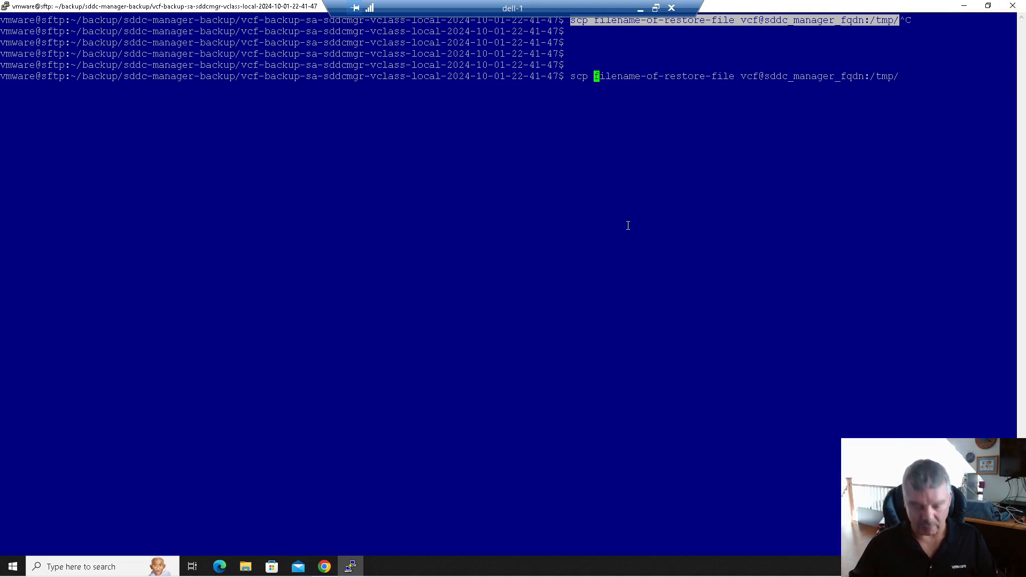
key("ctrl+c")
- Move up with cd .. into sddc-manager-backup and list its files to find the archive
type("ls")
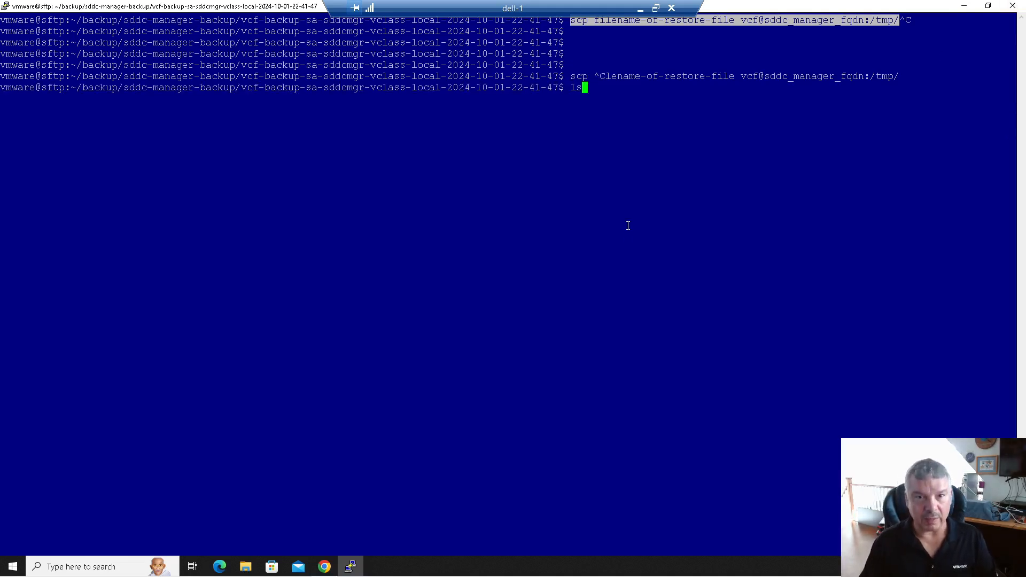
key("Return")
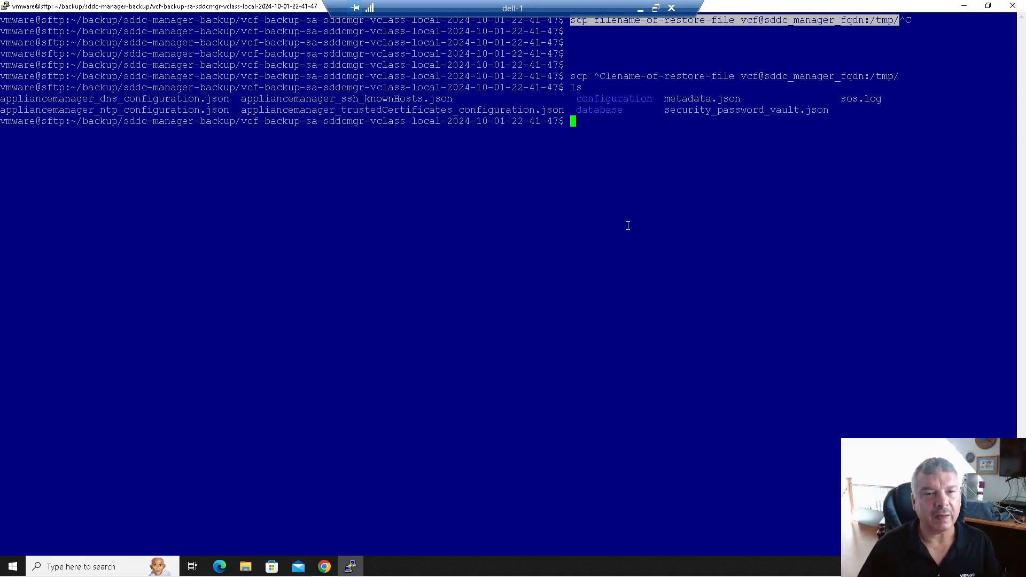
type("cd ..")
key("Return")
type("ls")
key("Return")
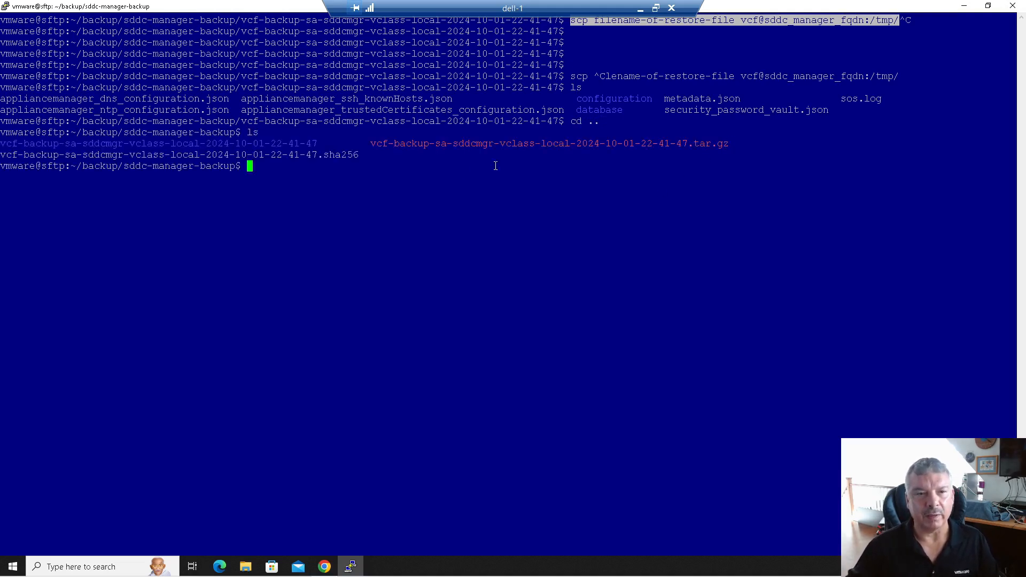
- Paste the scp template and replace its file placeholder with the backup .tar.gz archive name
right_click(294, 176)
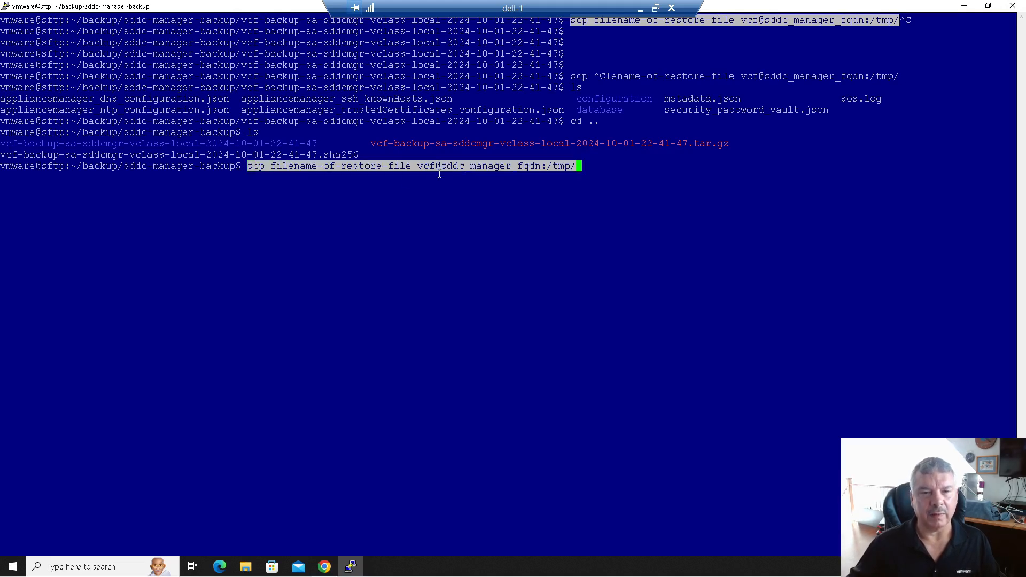
left_click_drag(367, 143, 727, 144)
left_click(372, 142)
left_click(620, 170)
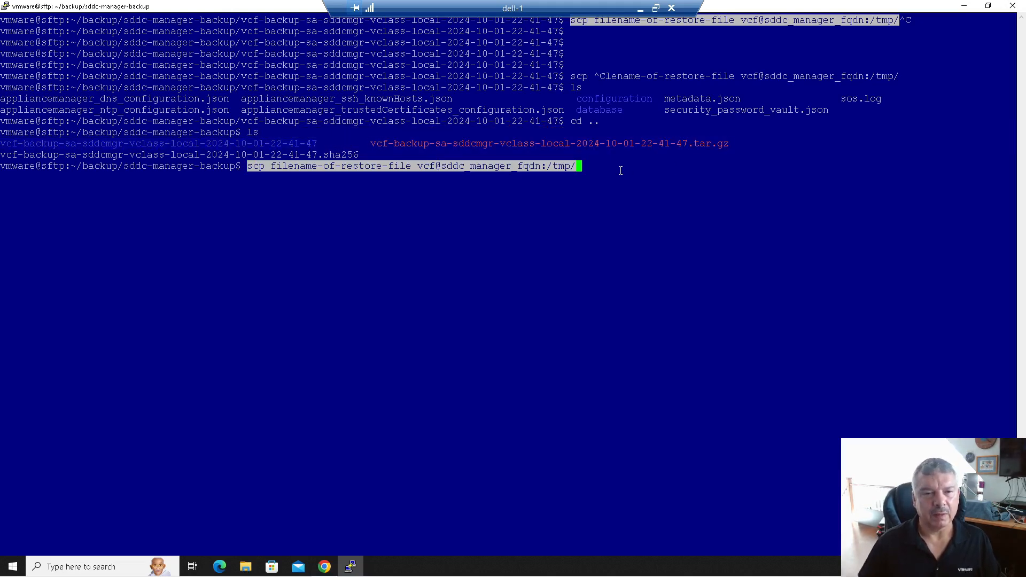
key("Left")
key("Left")
key("Left")
key("Left")
key("Left")
key("Left")
key("Left")
key("Left")
key("Left")
key("Left")
key("Left")
key("Left")
key("Left")
key("Left")
key("Left")
key("Left")
key("Left")
key("Left")
key("Left")
key("Left")
key("Left")
key("Left")
key("Left")
key("Left")
key("Left")
key("Left")
key("Left")
key("Left")
key("Left")
key("Left")
key("Left")
key("Left")
key("Left")
key("Delete")
key("Delete")
key("Delete")
key("Delete")
key("Delete")
key("Delete")
key("Delete")
key("Delete")
key("Delete")
key("Delete")
key("Delete")
key("Delete")
key("Delete")
key("Delete")
key("Delete")
key("Delete")
key("Delete")
key("Delete")
key("Delete")
key("Delete")
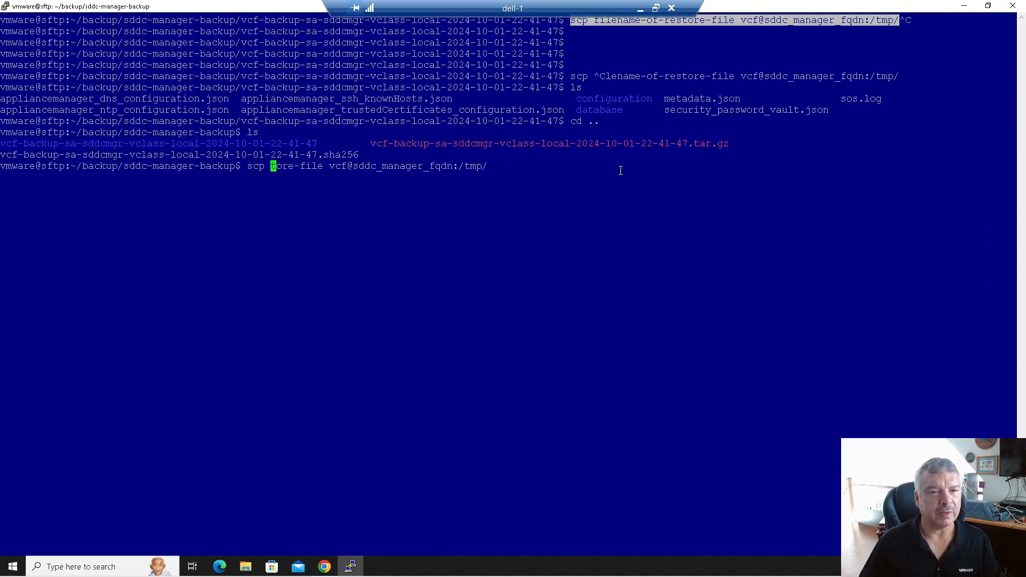
key("Delete")
key("Delete")
key("Delete")
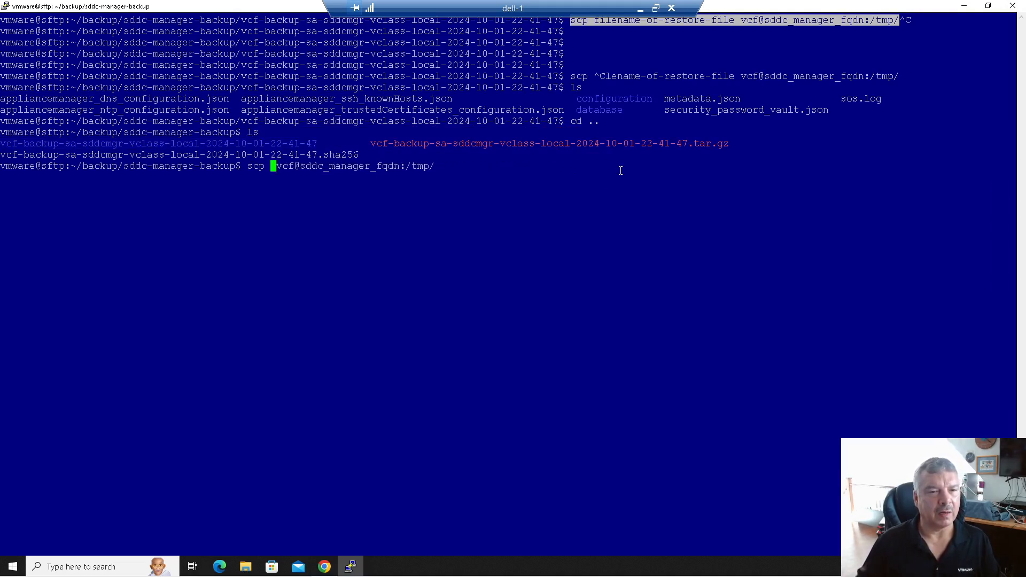
right_click(620, 170)
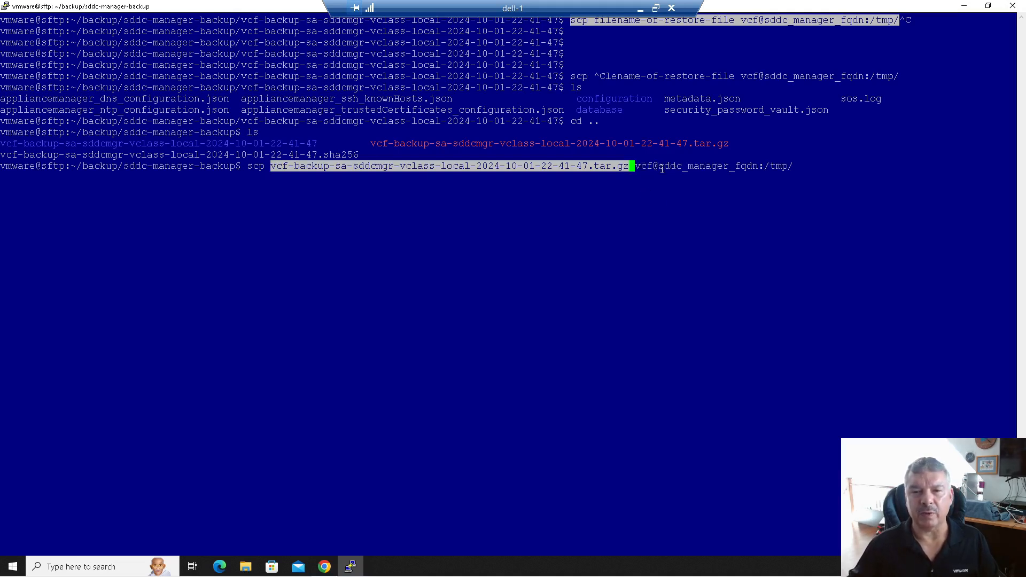
- Set the target host to sa-sddcmgr.vclass.local and run the scp, which fails to resolve
key("Right")
key("Right")
key("Right")
key("Right")
key("Right")
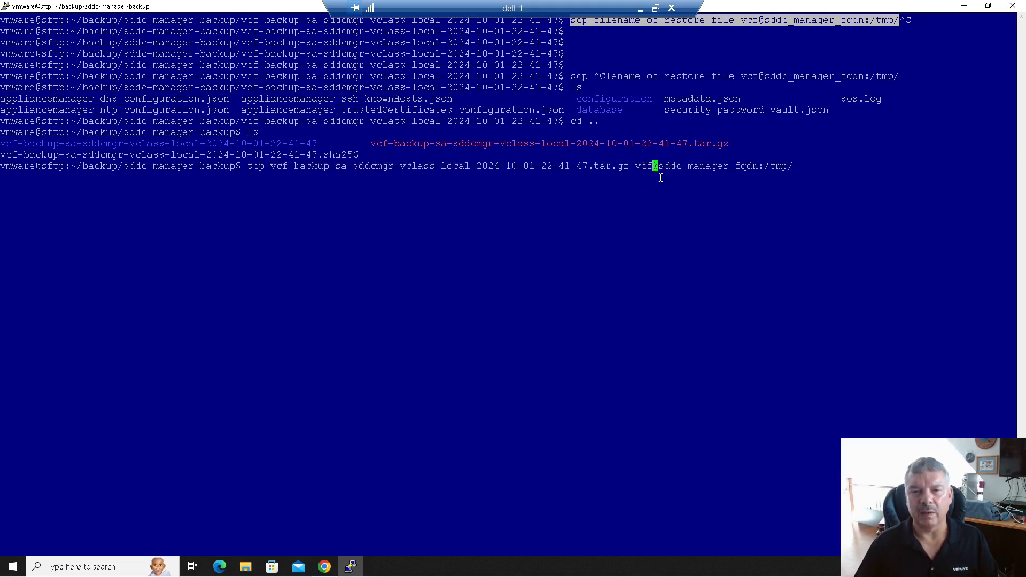
type("sa-")
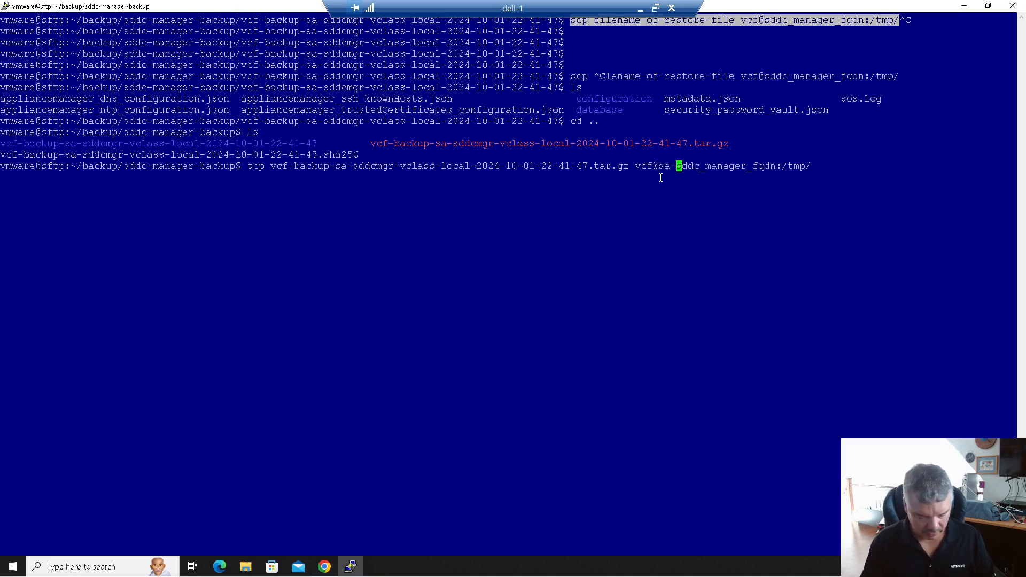
type("sddcmgr")
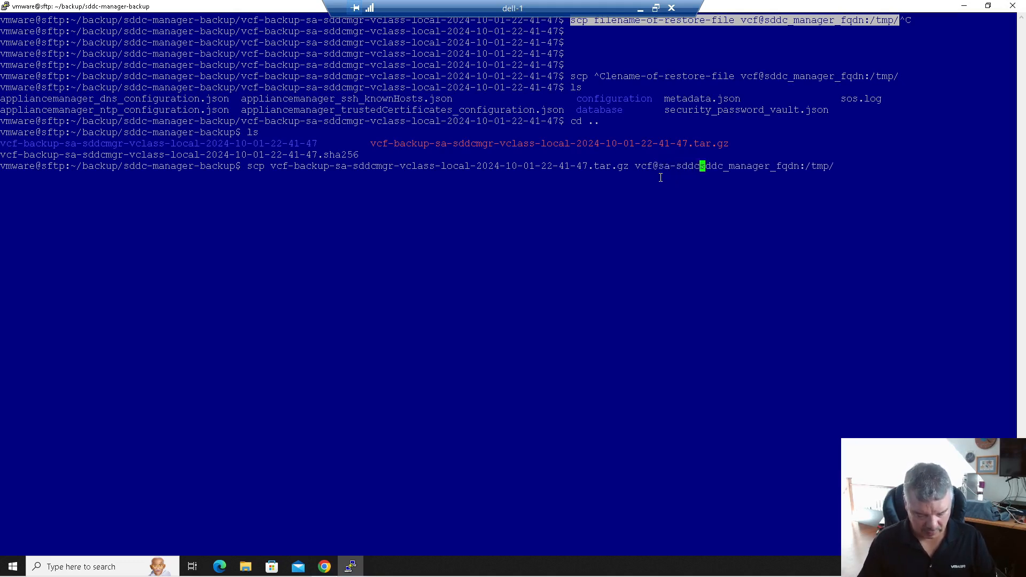
type(".vclass.local")
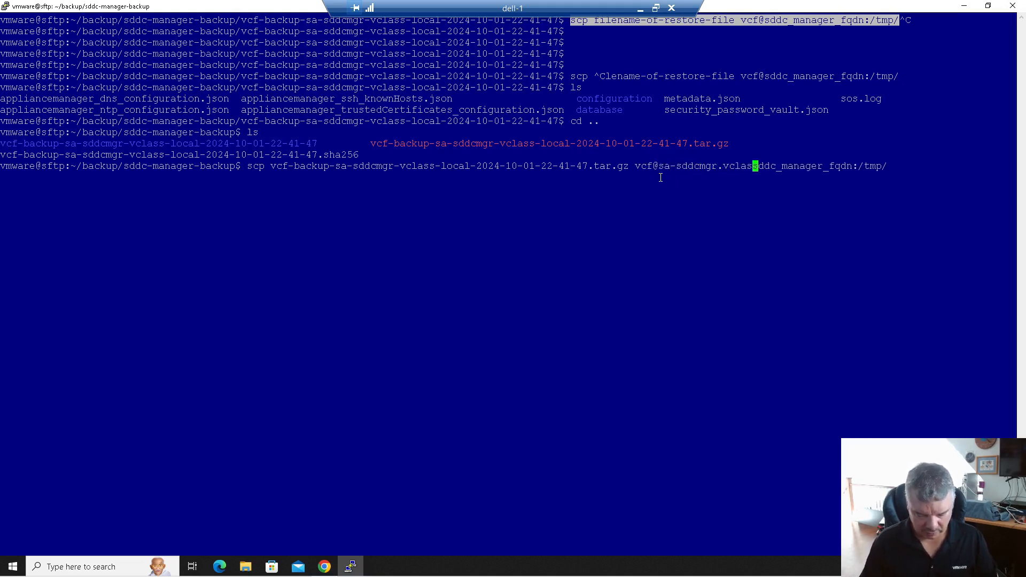
key("Delete")
key("Delete")
key("Delete")
key("Delete")
key("Delete")
key("Delete")
key("Delete")
key("Delete")
key("Delete")
key("Delete")
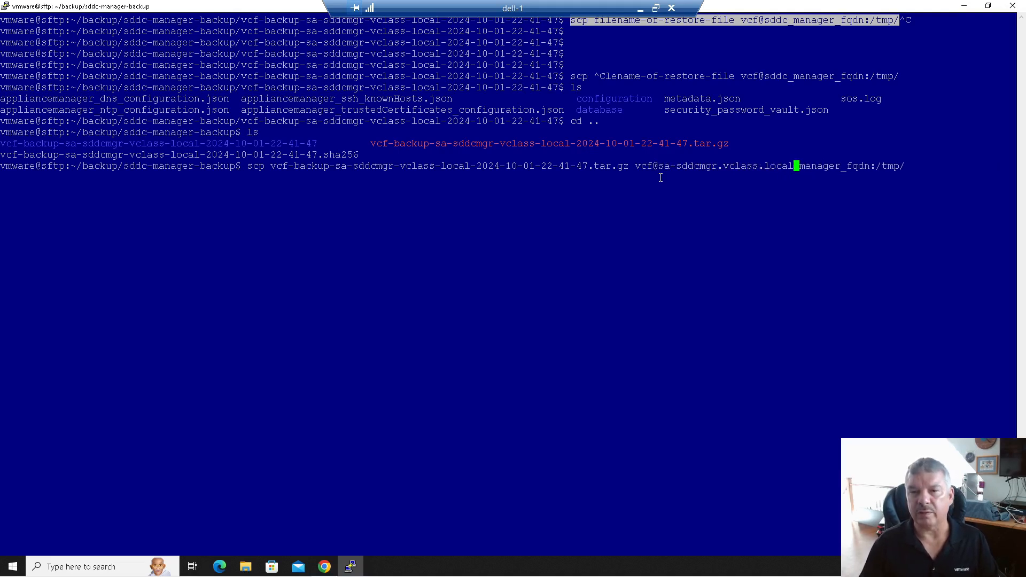
key("Delete")
key("Delete")
key("Delete")
key("Delete")
key("Delete")
key("Delete")
key("Delete")
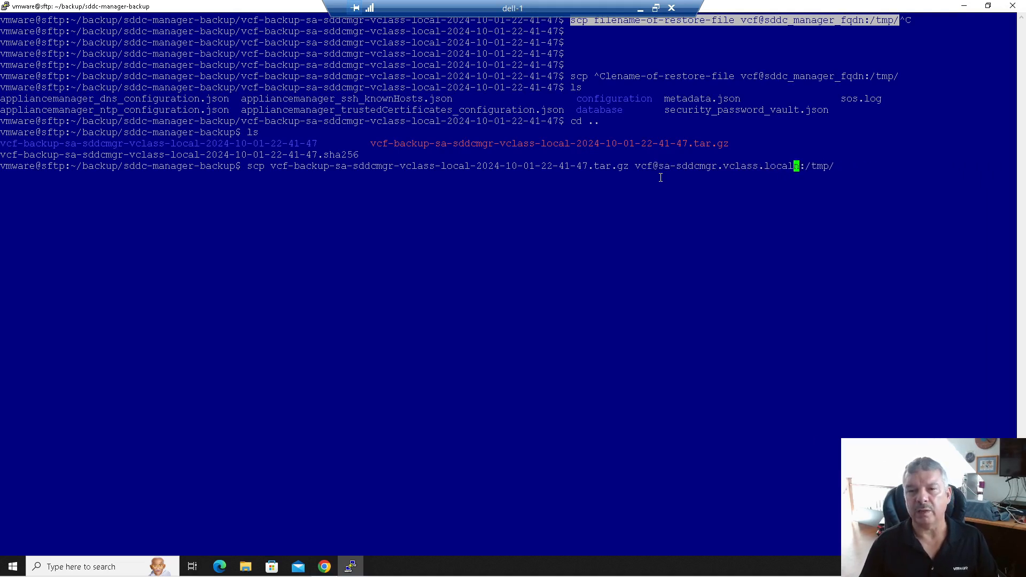
key("Return")
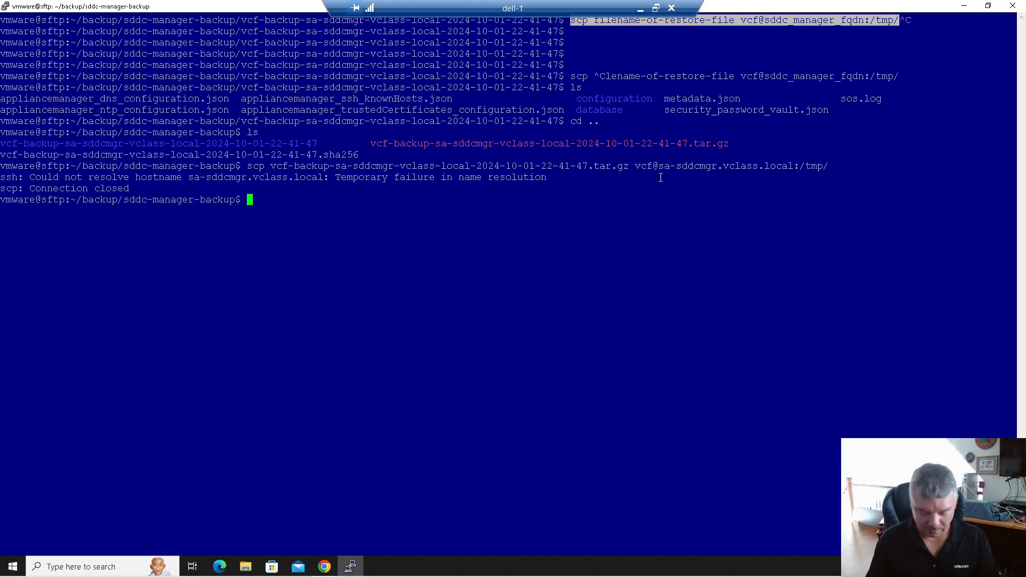
- View /etc/resolv.conf in vi to check the nameserver, then quit without changes
type("vi")
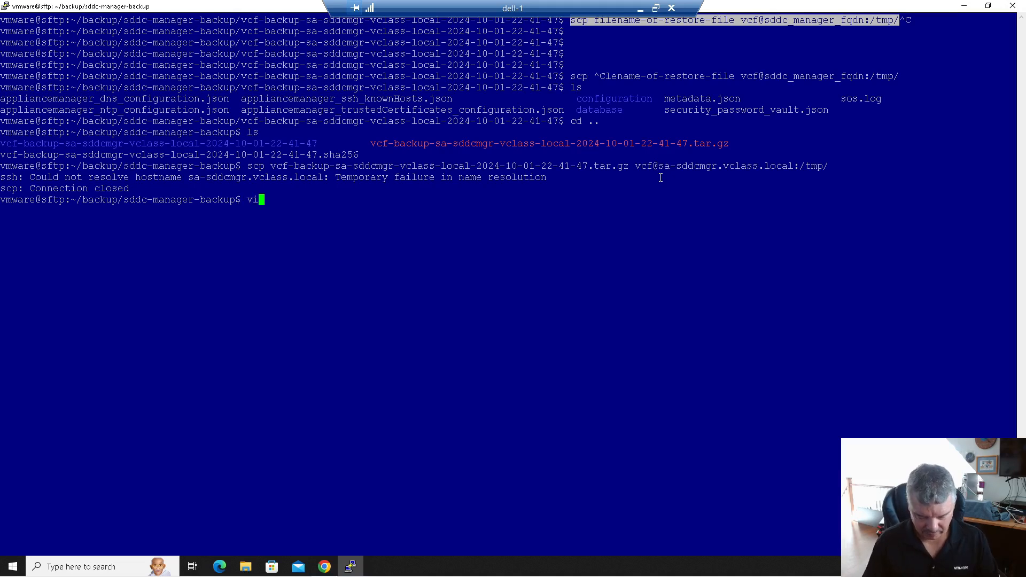
type(" /etc/resol")
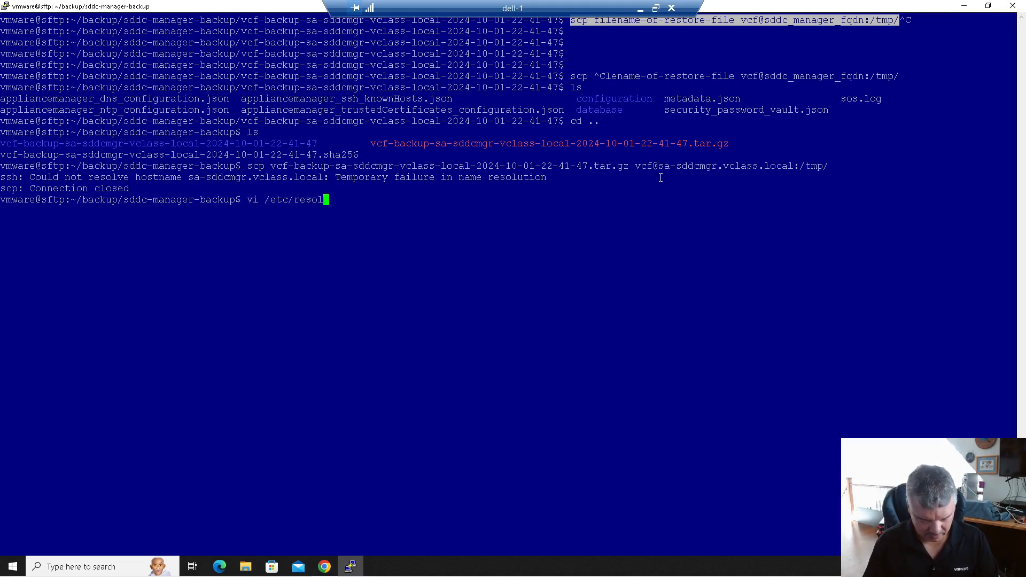
type("v.conf")
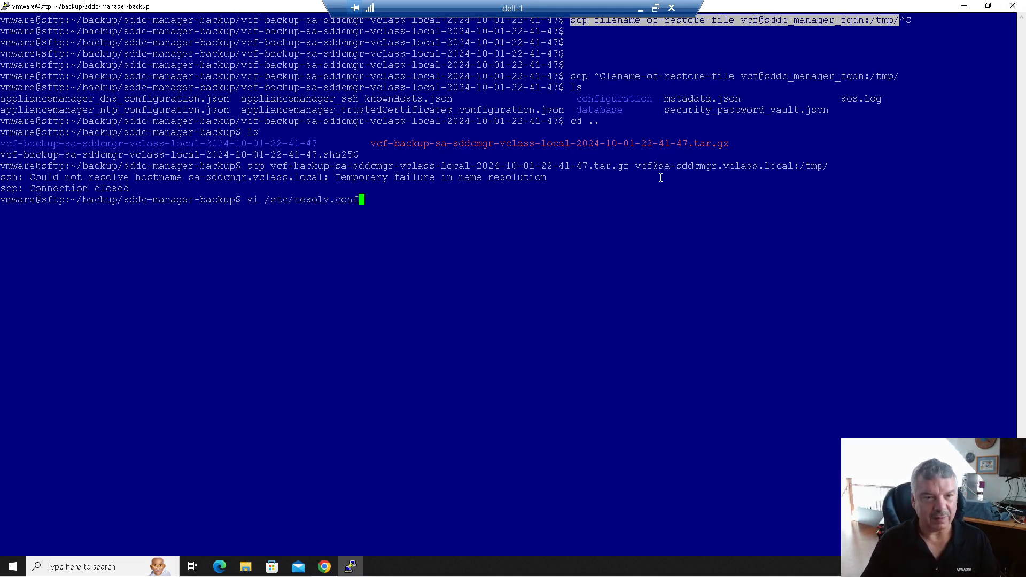
key("Return")
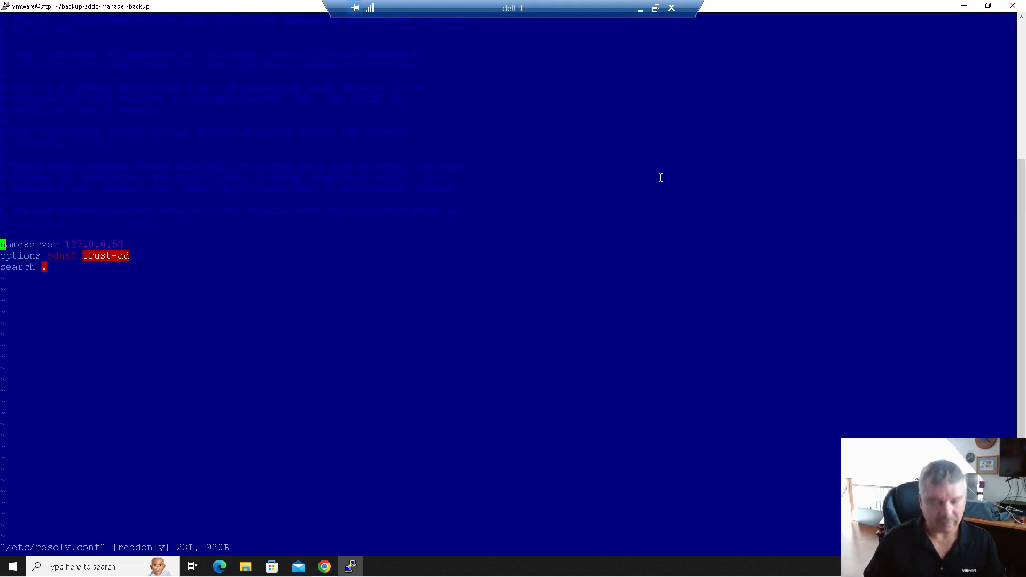
type(":q")
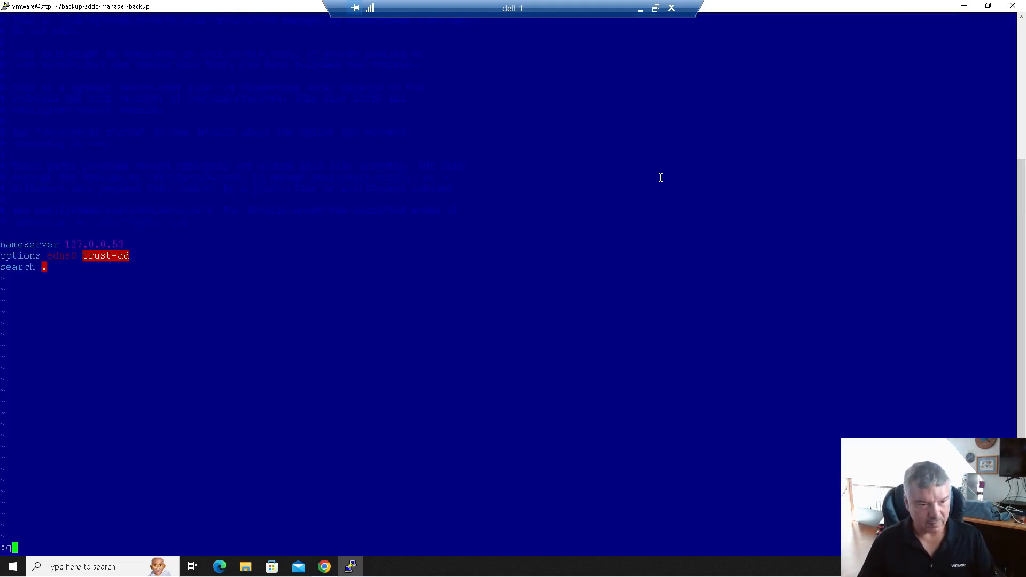
key("Return")
- Reopen the file with sudo vi, replace 127.0.0.53 with 172.20.10.10, and save with :wq
key("Up")
key("Home")
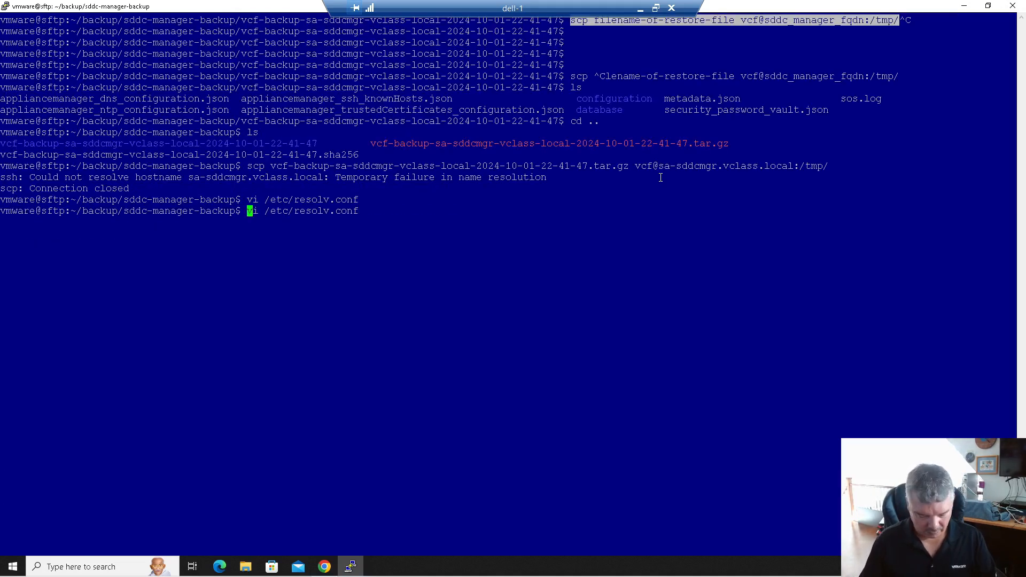
type("sudo")
key("Return")
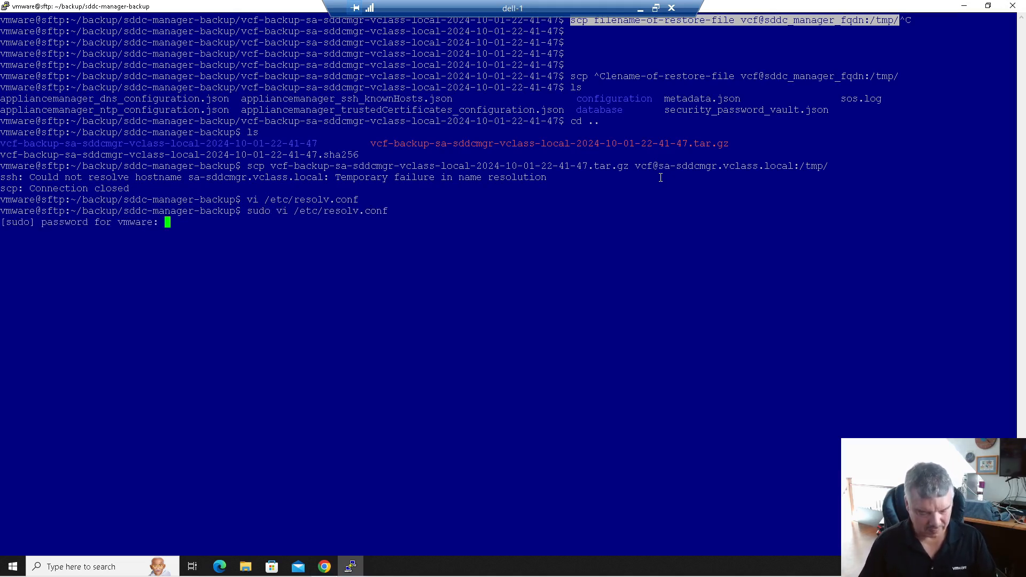
key("Return")
key("Left")
key("Left")
key("Left")
key("Left")
key("Left")
key("Left")
key("Left")
key("Left")
key("Left")
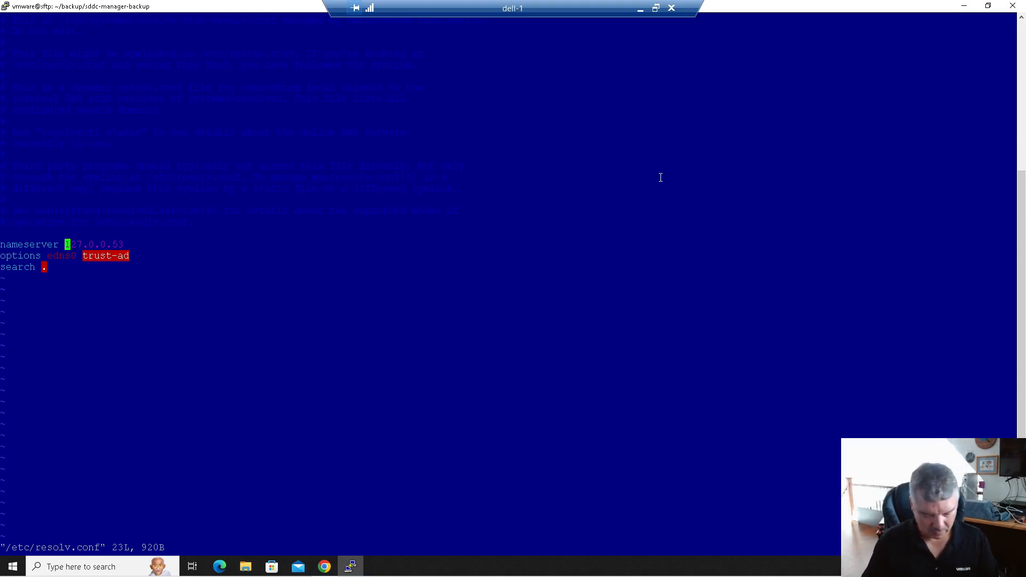
type("i172.20.10.10")
key("Delete")
key("Delete")
key("Delete")
key("Delete")
key("Delete")
key("Delete")
key("Delete")
key("Delete")
key("Delete")
key("Escape")
type(":wq")
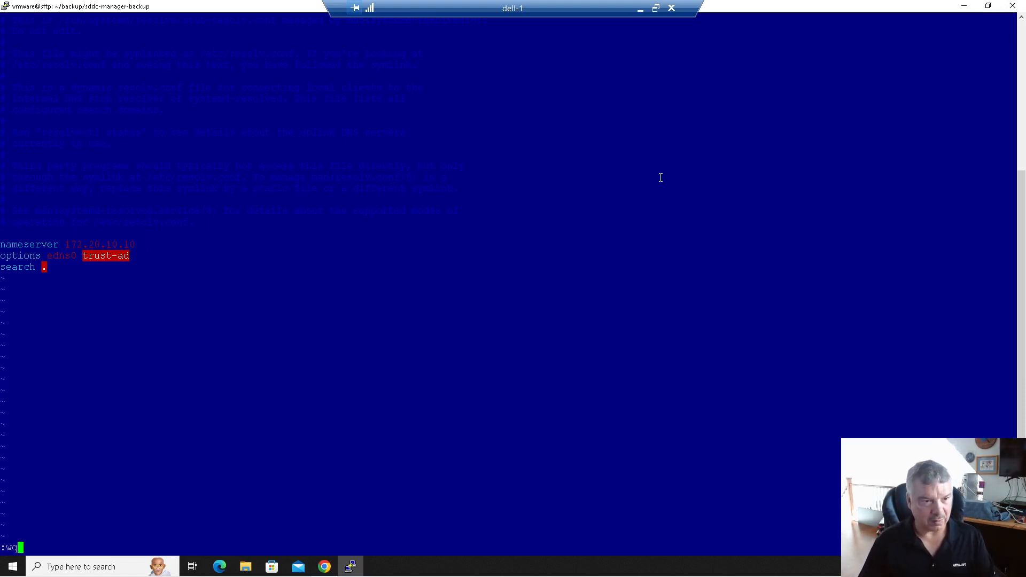
key("Return")
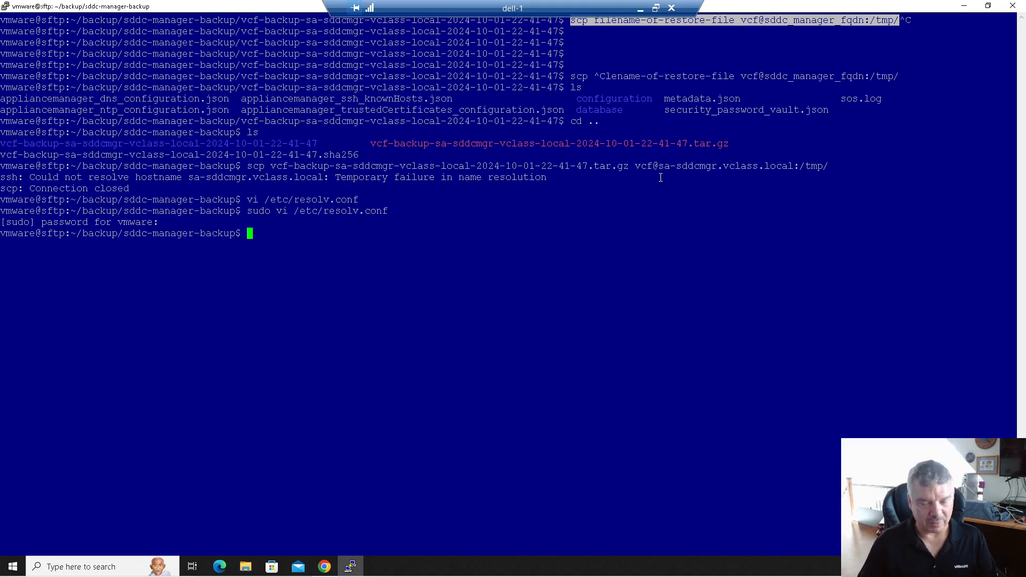
- Rerun the scp copy to sa-sddcmgr's /tmp, accepting the new host key and entering the account password
key("Up")
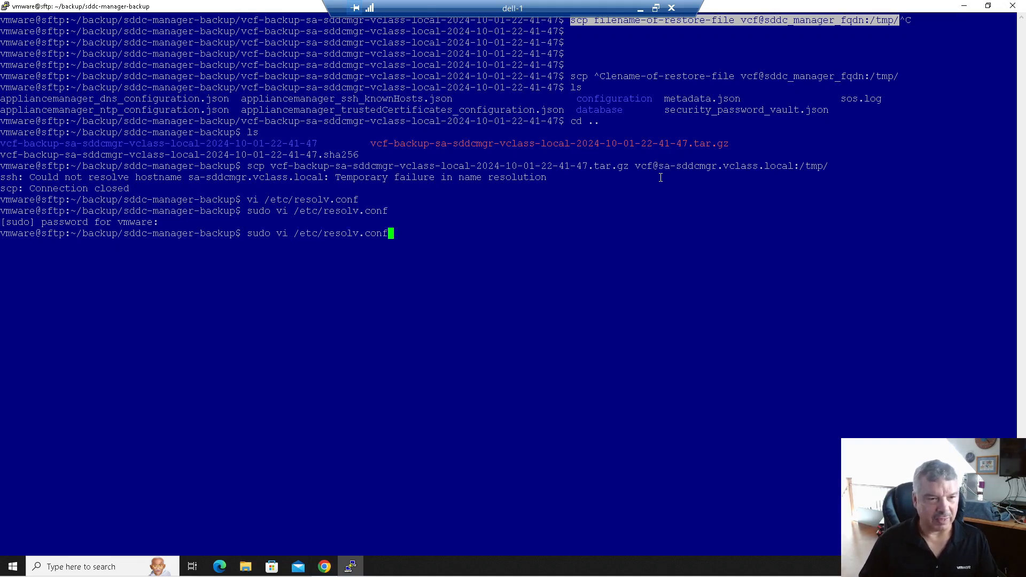
key("Up")
key("Up")
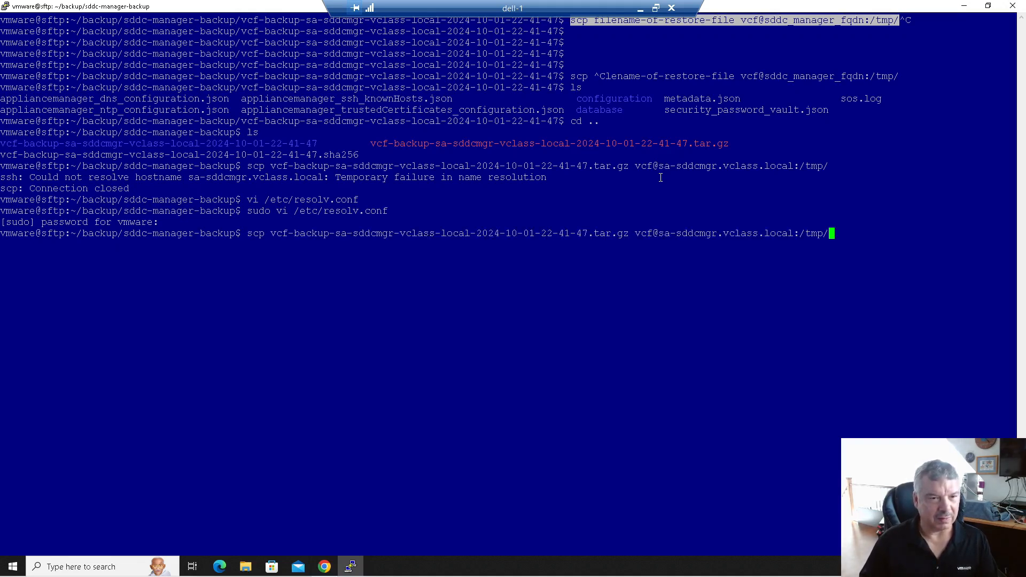
key("Return")
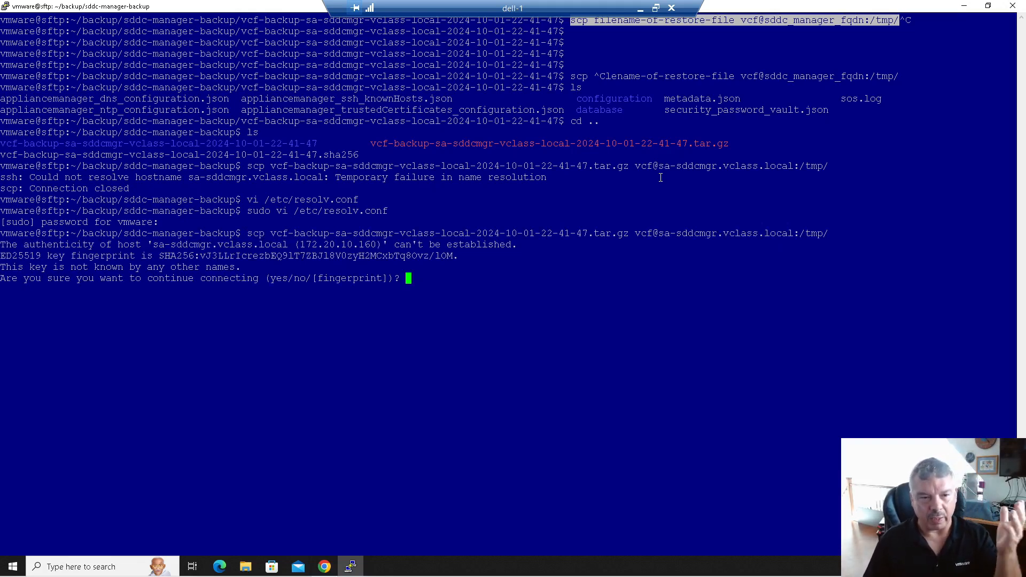
type("yes")
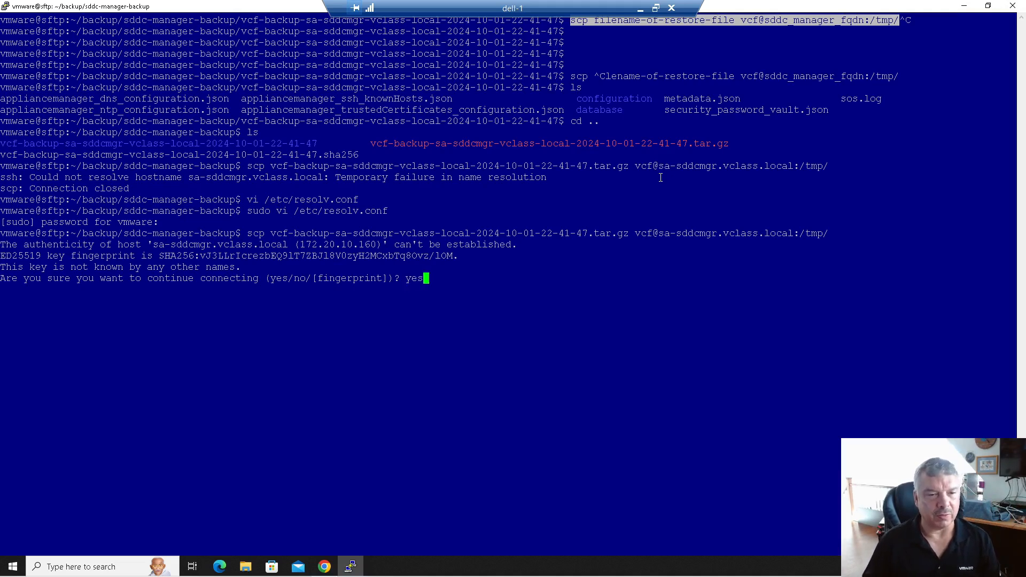
key("Return")
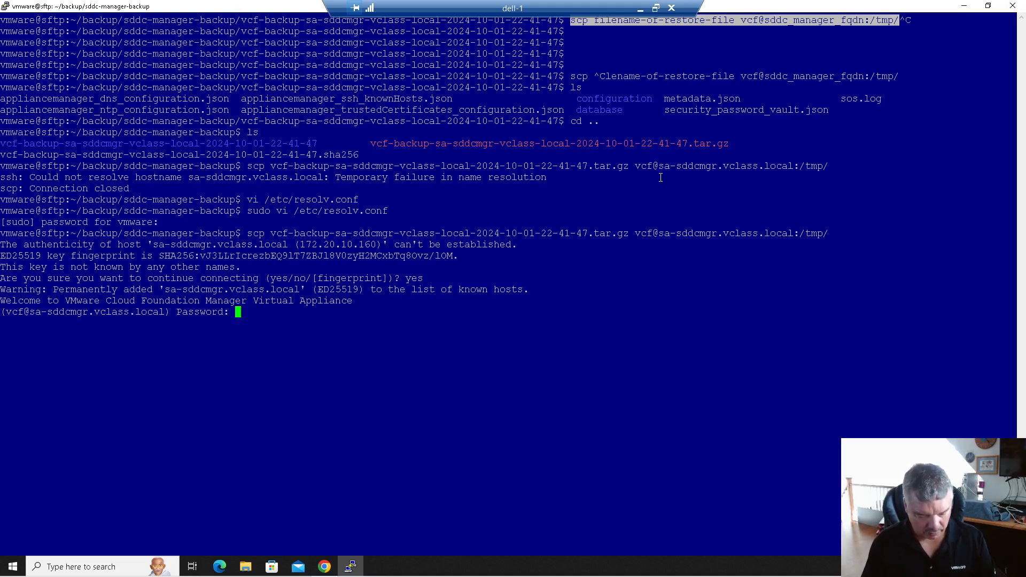
key("Return")
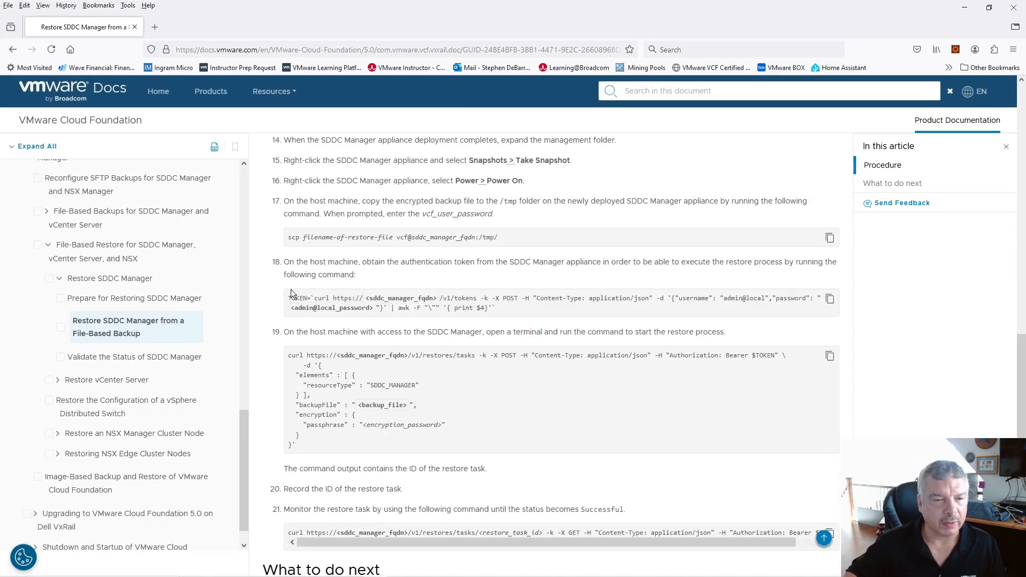
- Copy step 18's TOKEN curl command, which signs in as admin@local, from the Restore SDDC Manager article
left_click_drag(292, 295, 516, 306)
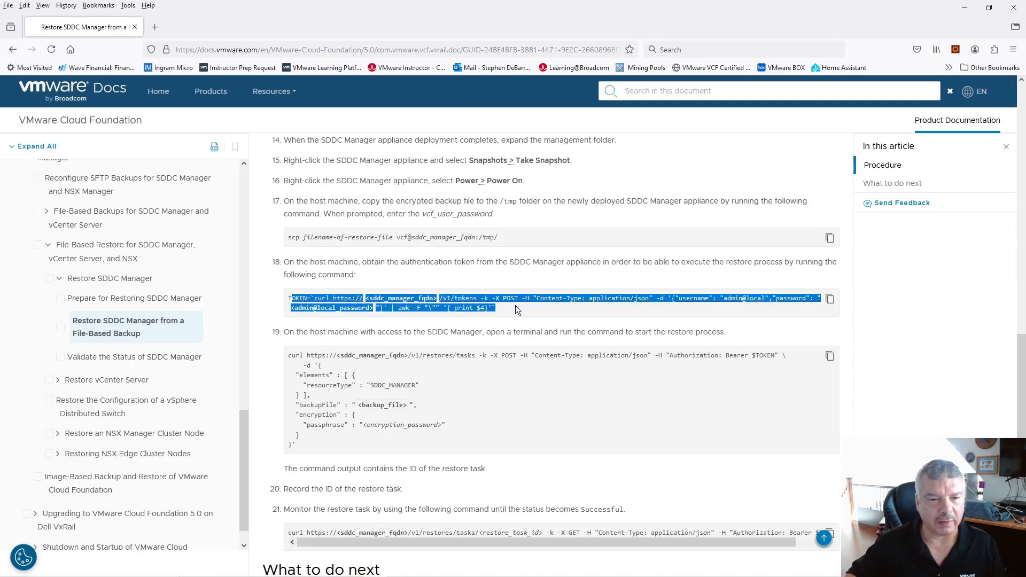
left_click(525, 278)
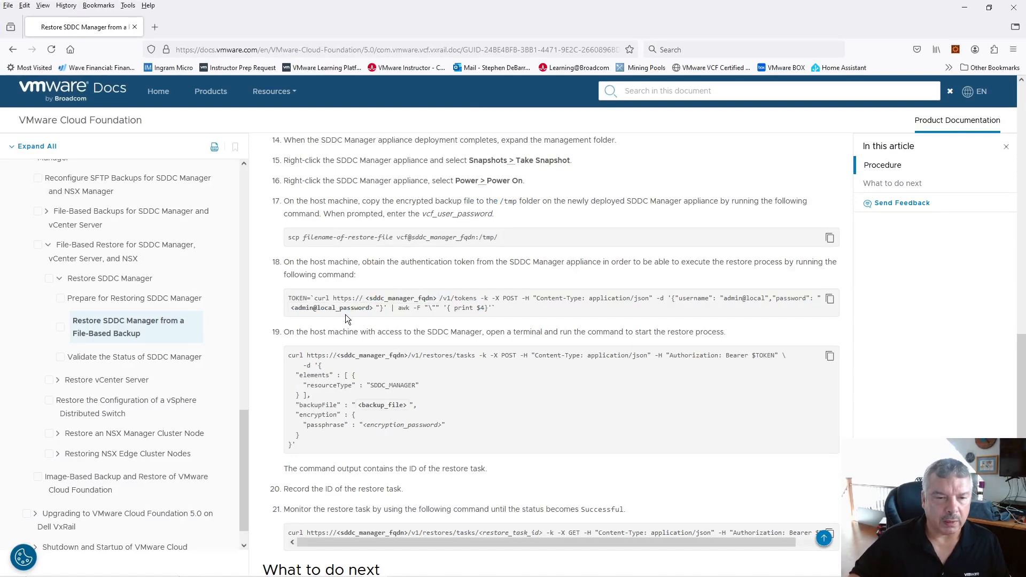
left_click_drag(298, 307, 363, 309)
left_click_drag(727, 297, 773, 301)
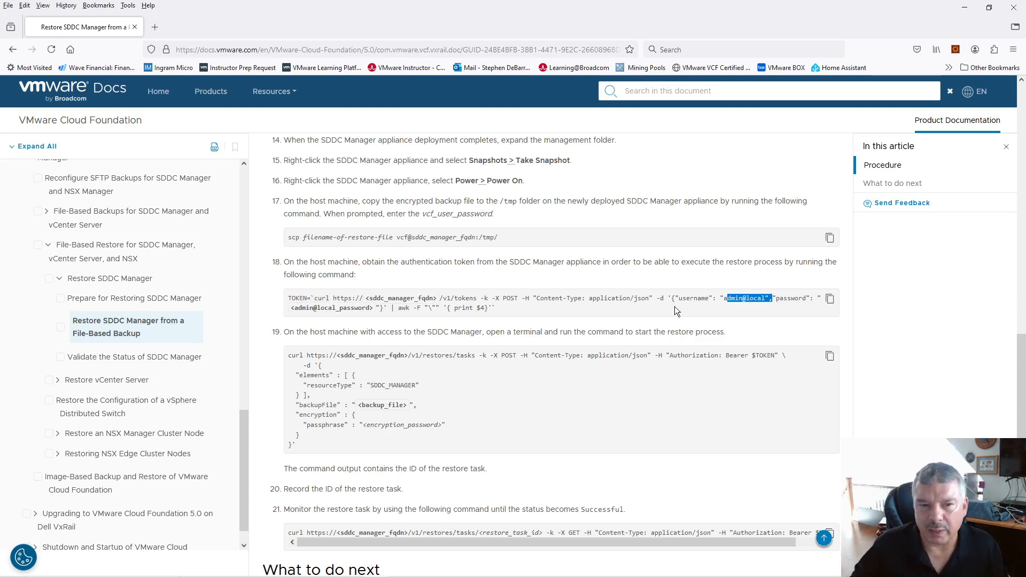
left_click(645, 311)
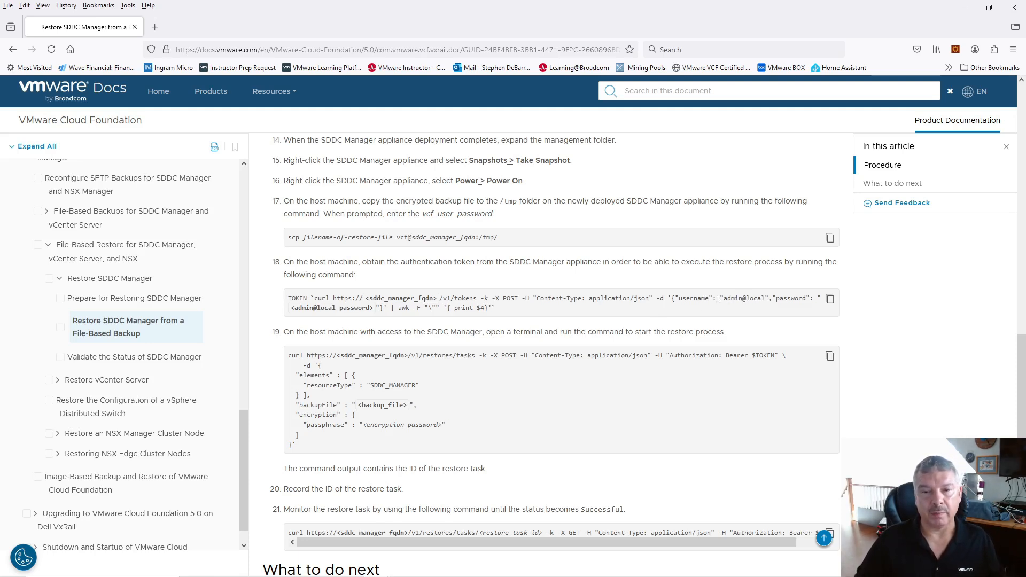
left_click_drag(724, 298, 768, 298)
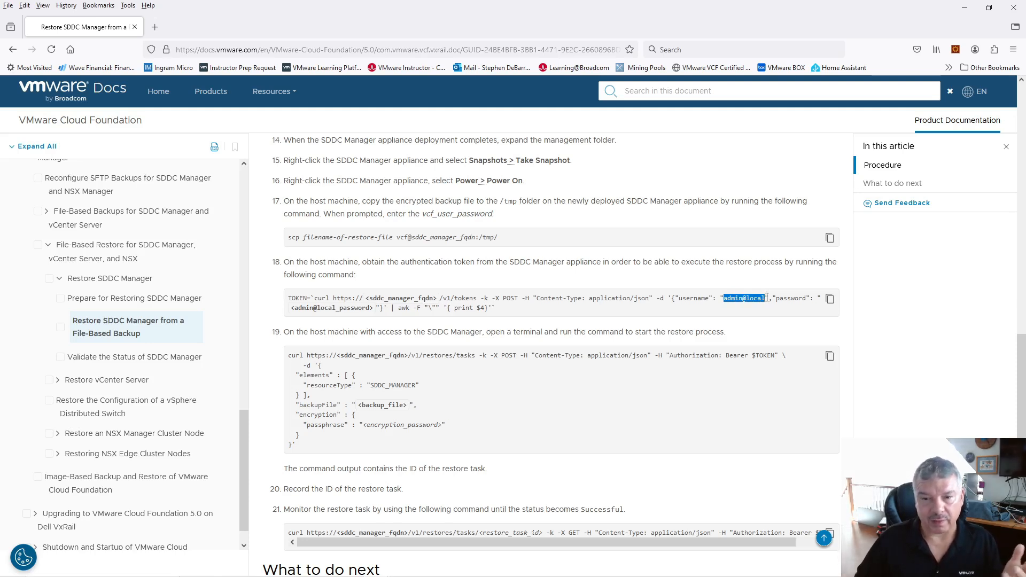
left_click(831, 303)
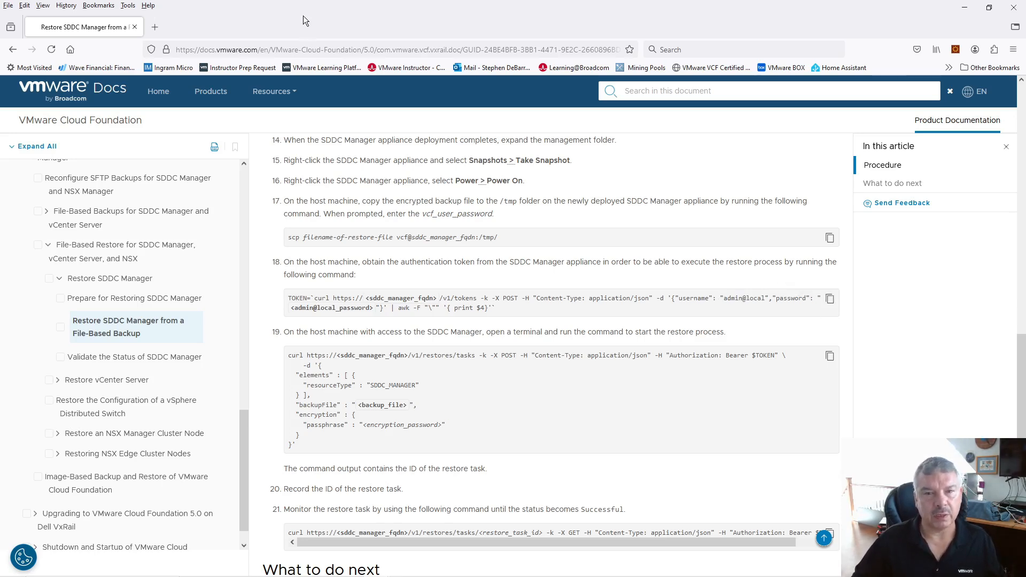
key("alt+Tab")
- Paste the token command in PuTTY and replace the password placeholder with the admin@local password
right_click(270, 343)
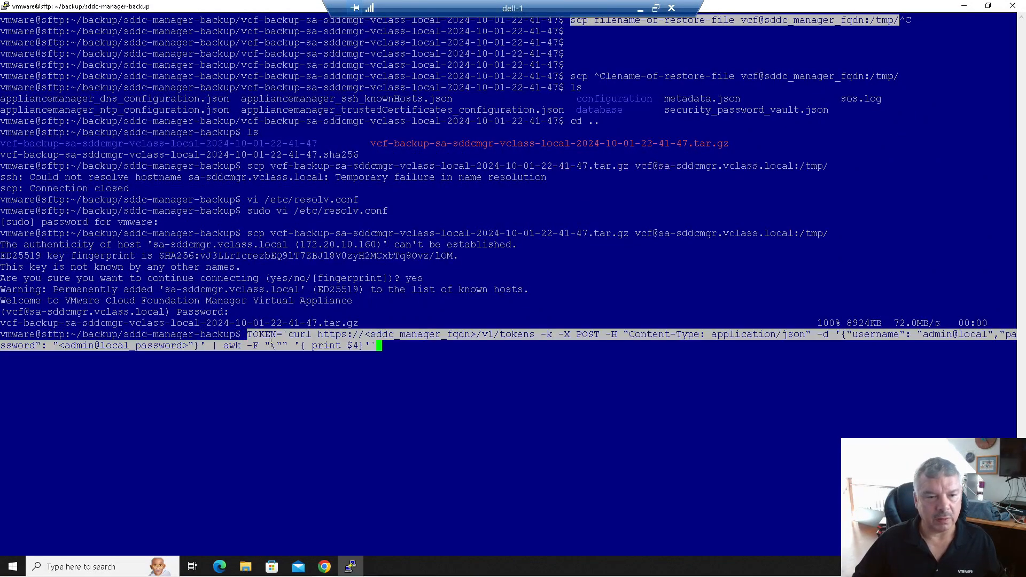
key("Left")
key("Left")
key("Left")
key("Left")
key("Left")
key("Left")
key("Left")
key("Left")
key("Left")
key("Left")
key("Left")
key("Left")
key("Left")
key("Left")
key("Left")
key("Left")
key("Left")
key("Left")
key("Left")
key("Left")
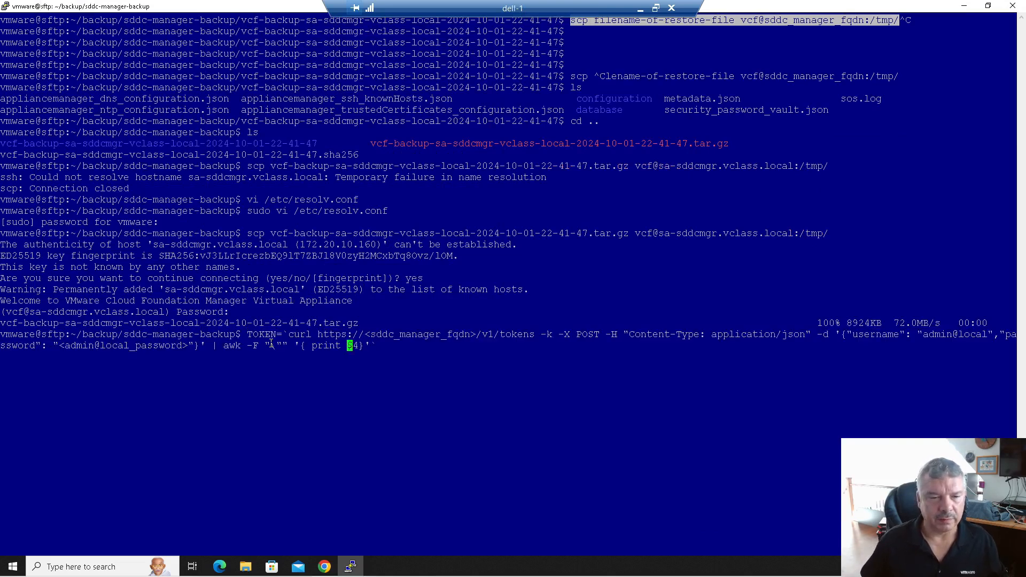
key("Left")
key("Left")
key("Left")
key("Left")
key("Left")
key("Left")
key("Left")
key("Left")
key("Left")
key("Left")
key("Left")
key("Left")
key("Left")
key("Left")
key("Right")
key("Right")
key("Right")
key("Right")
key("Right")
key("Right")
key("Right")
key("Right")
key("Right")
key("Right")
key("Right")
key("Right")
key("Right")
key("Right")
key("Right")
key("Right")
key("Right")
key("Right")
key("Right")
key("Right")
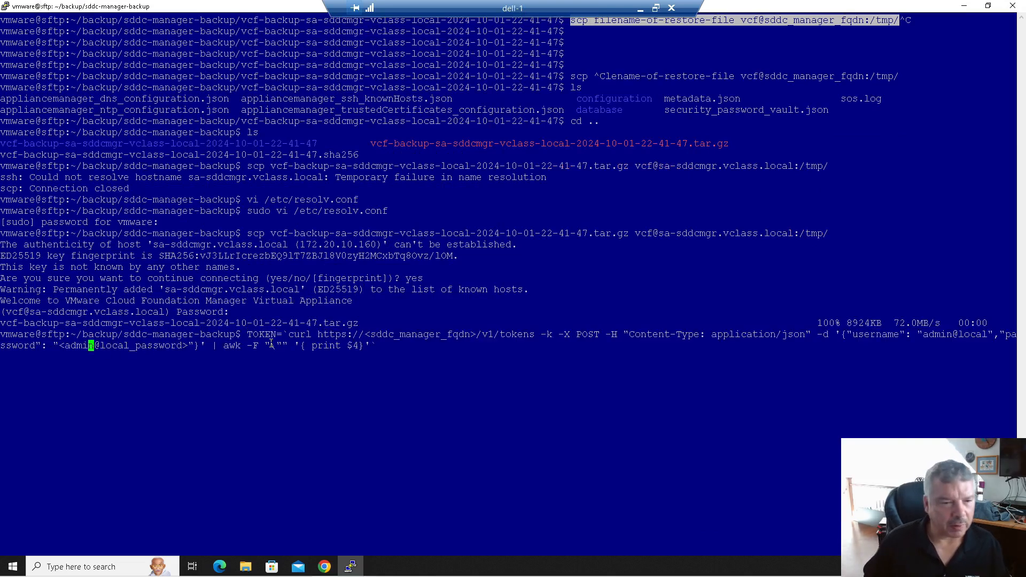
key("Left")
key("Left")
key("Left")
key("Left")
key("Left")
key("Left")
key("Left")
key("Left")
key("Left")
key("Left")
key("Left")
key("Left")
key("Left")
key("Left")
key("Left")
key("Left")
key("Left")
key("Left")
key("Left")
key("Left")
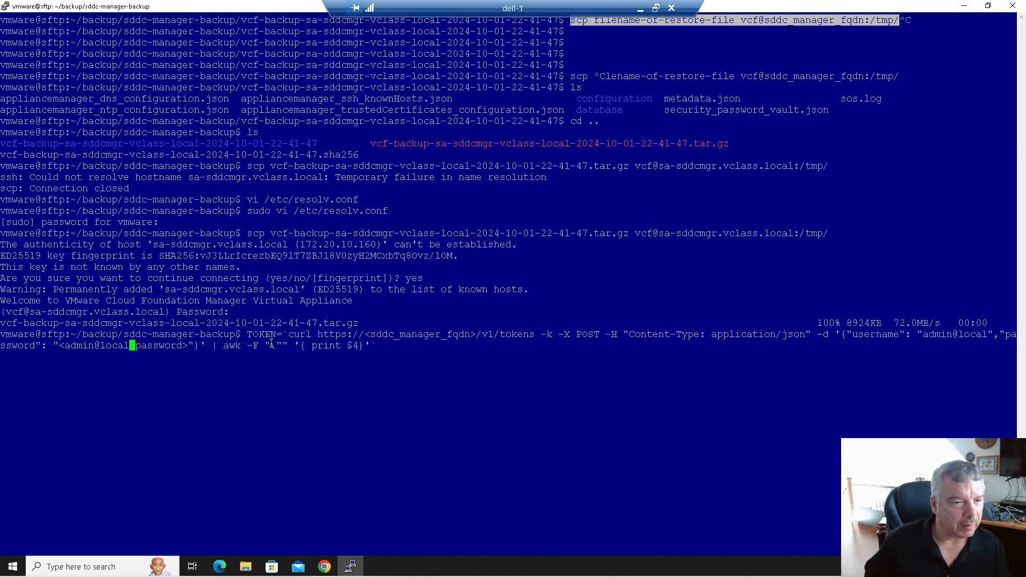
key("Left")
key("Left")
key("Left")
key("Left")
key("Left")
key("Left")
key("Left")
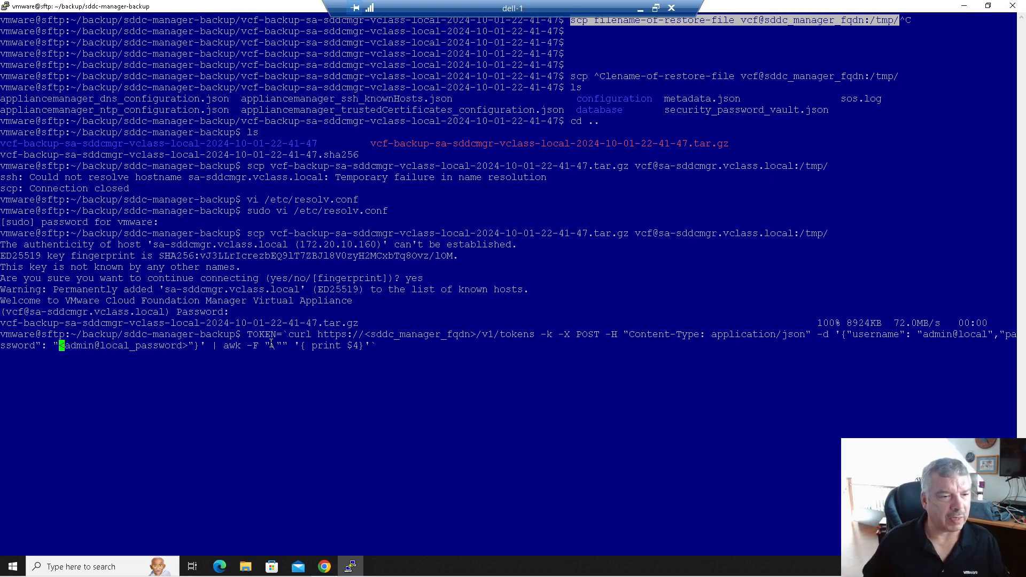
key("Delete")
key("Delete")
key("Delete")
key("Delete")
key("Delete")
key("Delete")
key("Delete")
key("Delete")
key("Delete")
key("Delete")
key("Delete")
key("Delete")
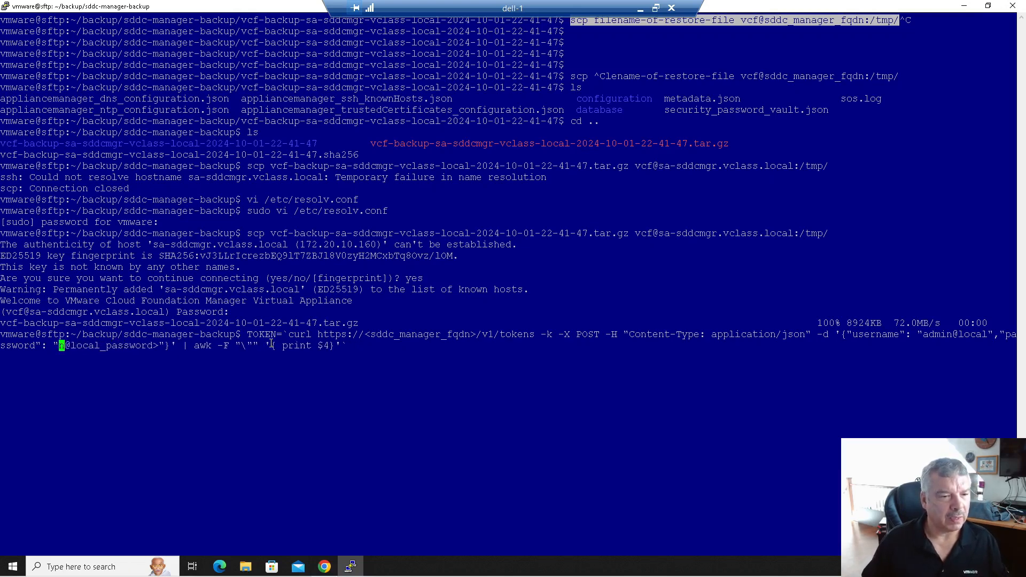
key("Delete")
key("Delete")
key("Delete")
key("Delete")
key("Delete")
key("Delete")
key("Delete")
key("Delete")
key("Delete")
key("Delete")
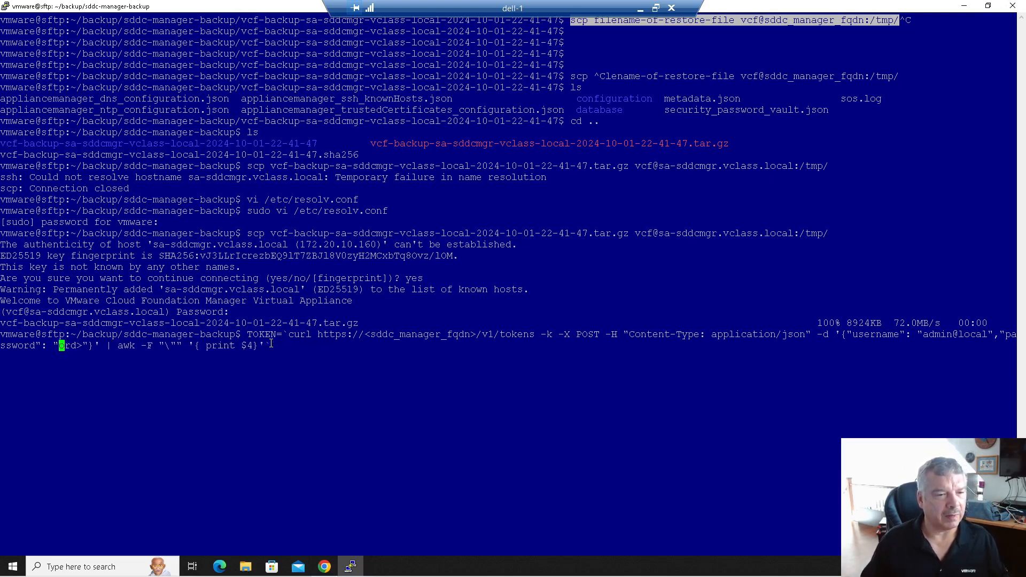
type("VMware123!")
- Replace the host name placeholder with sa-sddcmgr.vclass.local and run the token request
key("Left")
key("Left")
key("Left")
key("Left")
key("Left")
key("Left")
key("Left")
key("Left")
key("Left")
key("Left")
key("Left")
key("Left")
key("Left")
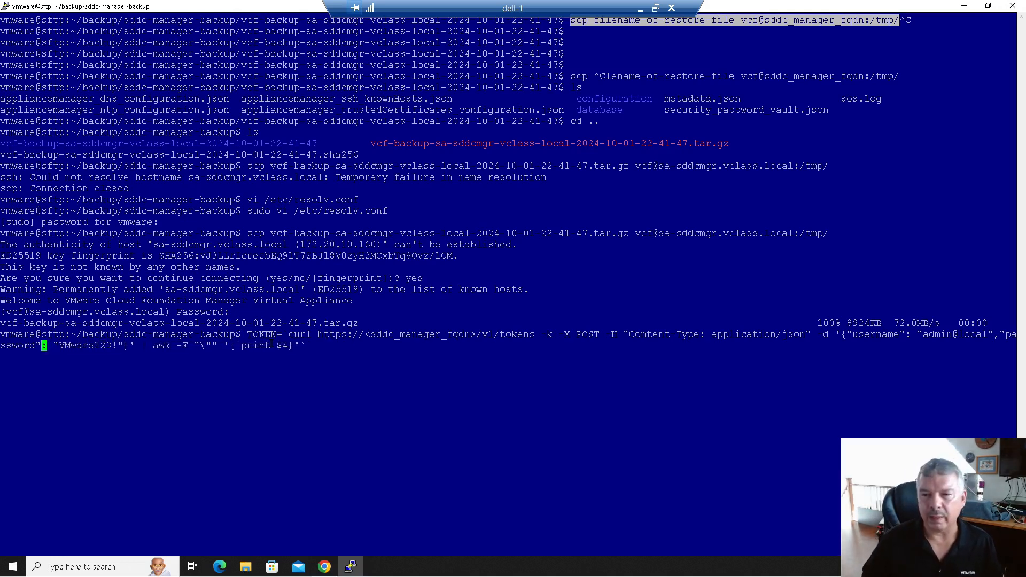
key("Left")
key("Left")
key("Left")
key("Left")
key("Left")
key("Left")
key("Left")
key("Left")
key("Left")
key("Left")
key("Left")
key("Left")
key("Left")
key("Left")
key("Left")
key("Left")
key("Left")
key("Left")
key("Left")
key("Left")
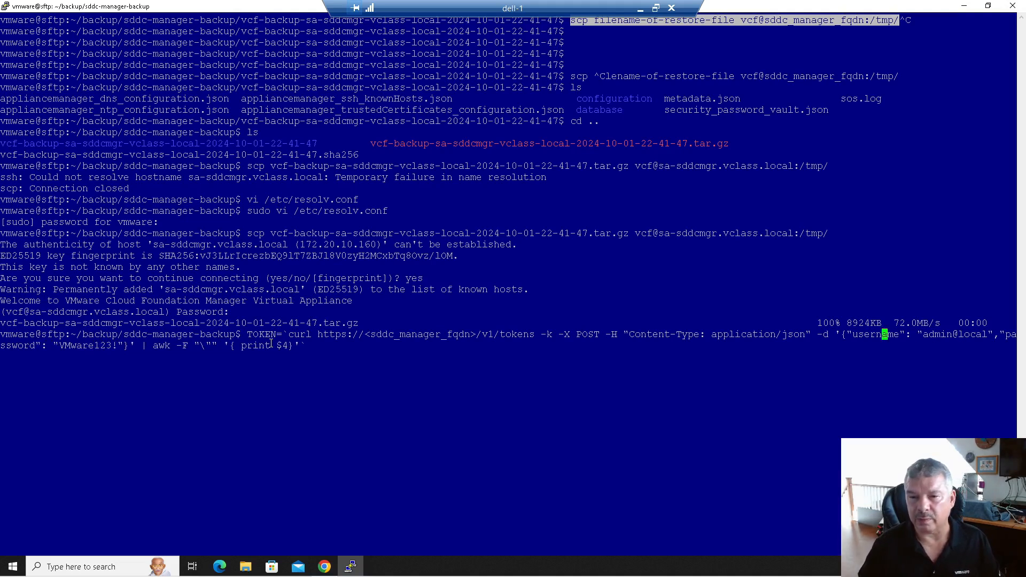
key("Left")
key("Left")
key("Left")
key("Left")
key("Left")
key("Left")
key("Left")
key("Left")
key("Left")
key("Left")
key("Left")
key("Left")
key("Left")
key("Left")
key("Left")
key("Left")
key("Left")
key("Left")
key("Left")
key("Left")
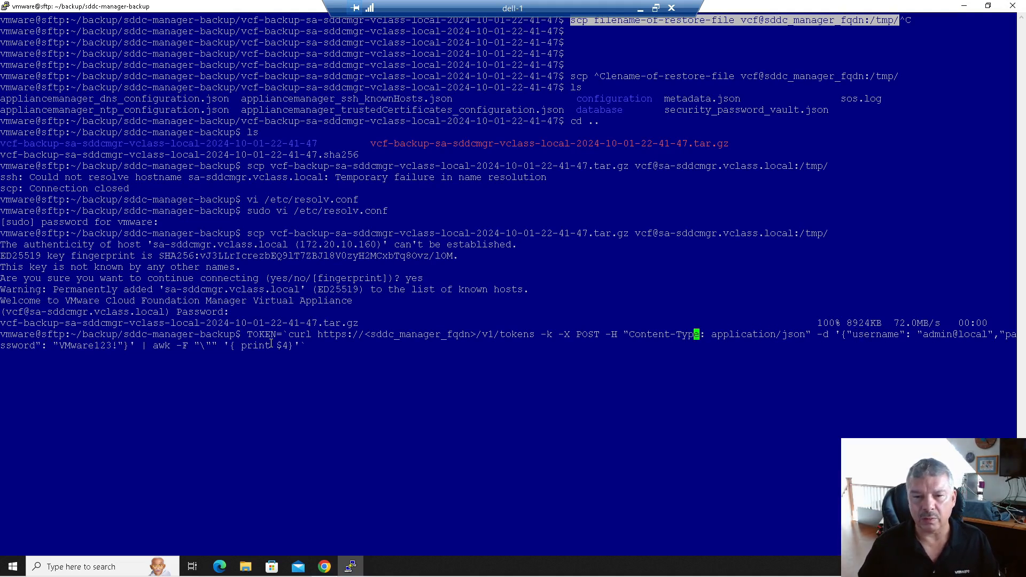
key("Left")
key("Left")
key("Left")
key("Left")
key("Left")
key("Left")
key("Left")
key("Left")
key("Left")
key("Left")
key("Left")
key("Left")
key("Left")
key("Left")
key("Left")
key("Left")
key("Left")
key("Left")
key("Left")
key("Left")
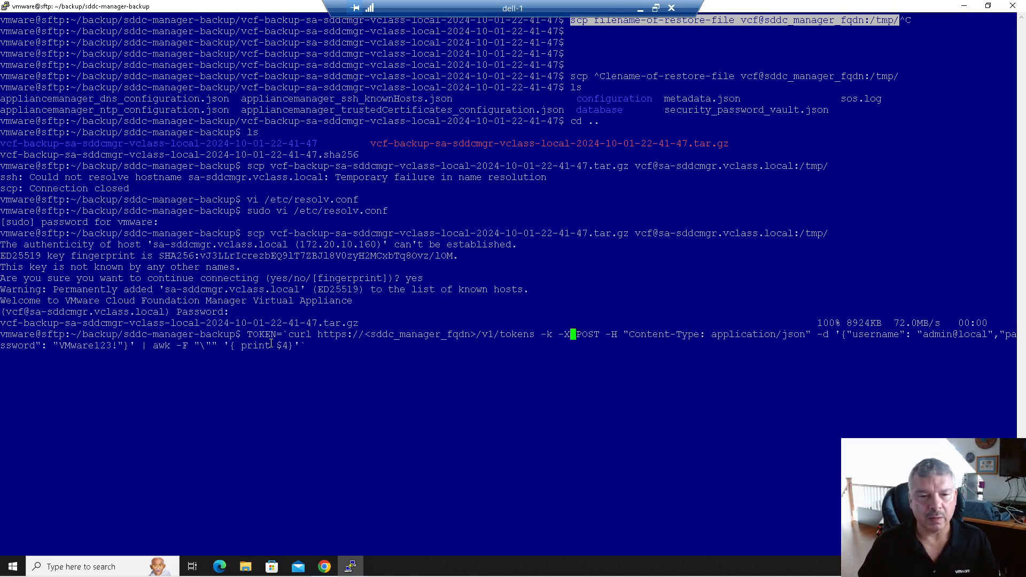
key("Left")
key("Left")
key("Left")
key("Left")
key("Left")
key("Left")
key("Left")
key("Left")
key("Left")
key("Left")
key("Left")
key("Left")
key("Left")
key("Left")
key("Left")
key("Left")
key("Left")
key("Left")
key("Left")
key("Left")
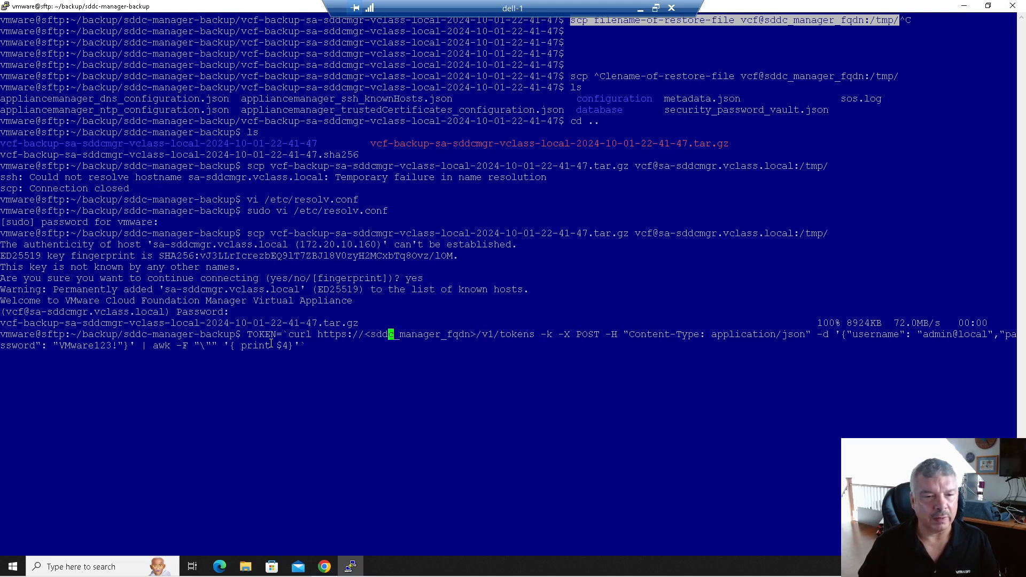
key("Left")
key("Delete")
key("Delete")
key("Delete")
key("Delete")
key("Delete")
key("Delete")
key("Delete")
key("Delete")
key("Delete")
key("Delete")
key("Delete")
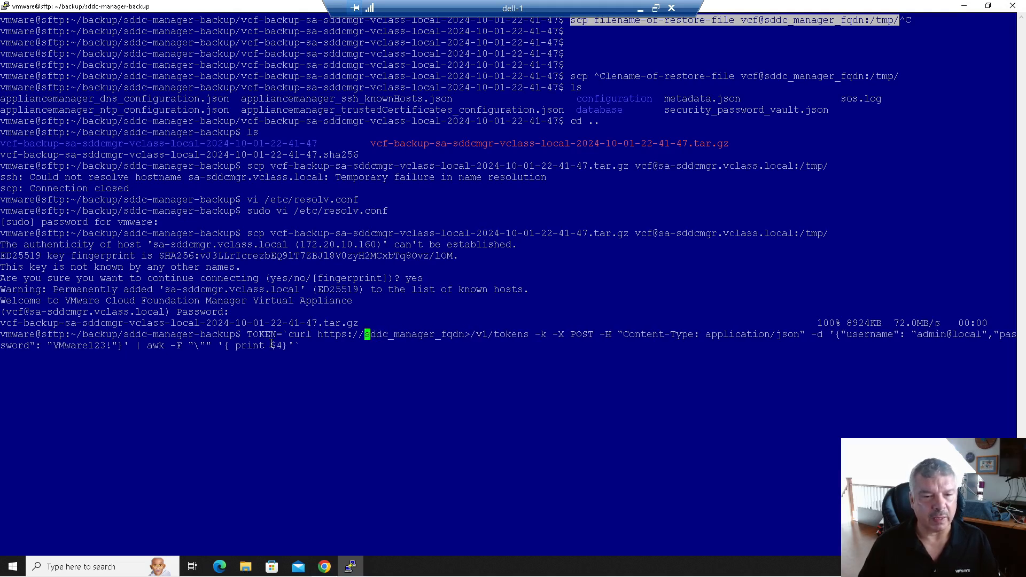
key("Delete")
key("Delete")
key("Delete")
key("Delete")
key("Delete")
key("Delete")
key("Delete")
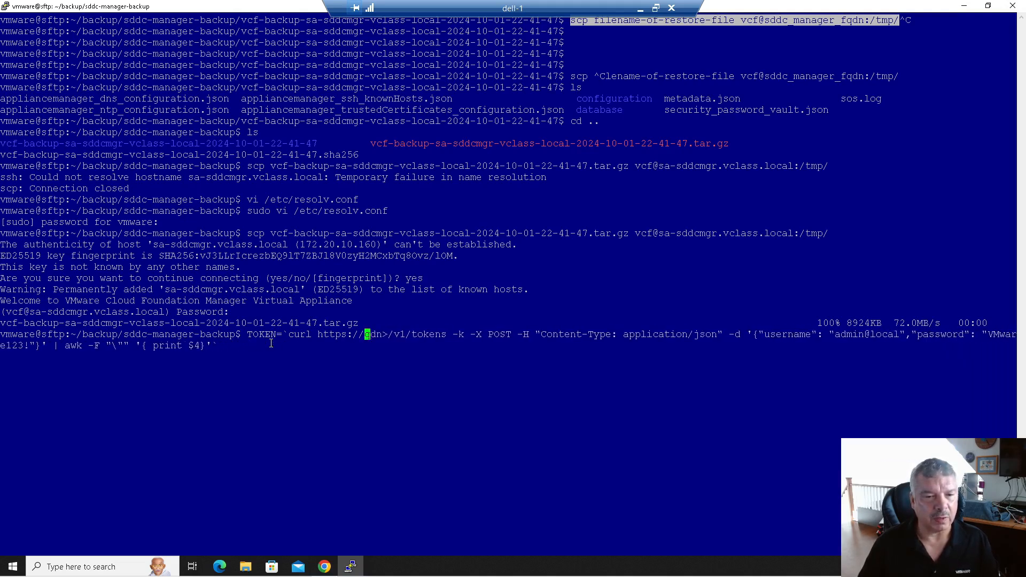
key("Delete")
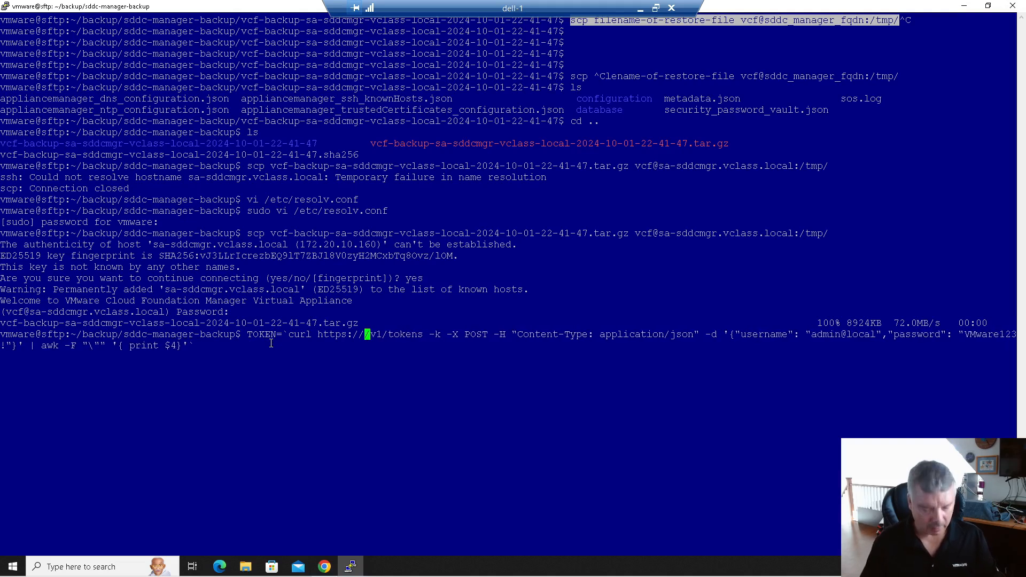
type("sa-sdd")
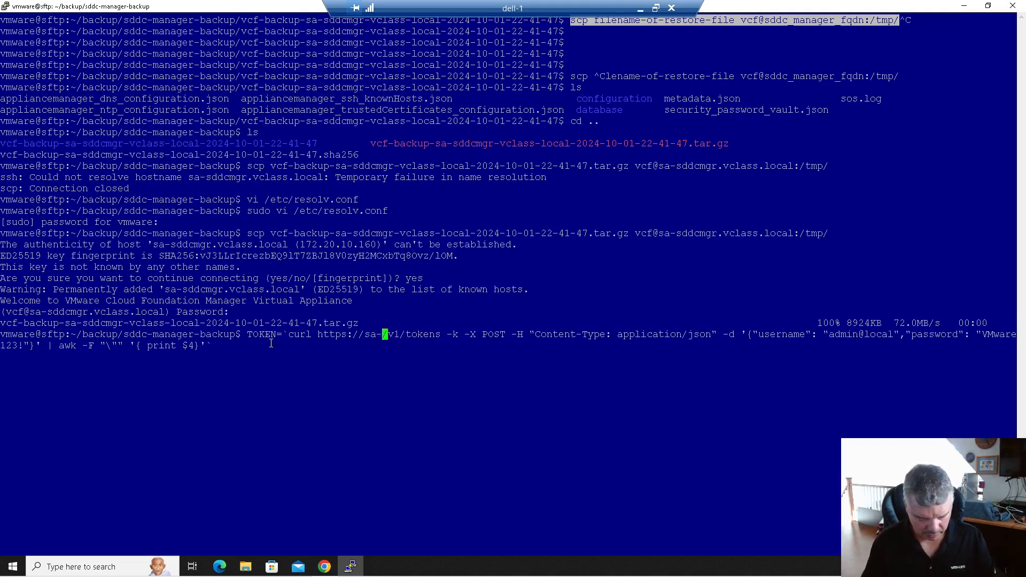
type("cmgr.vclas")
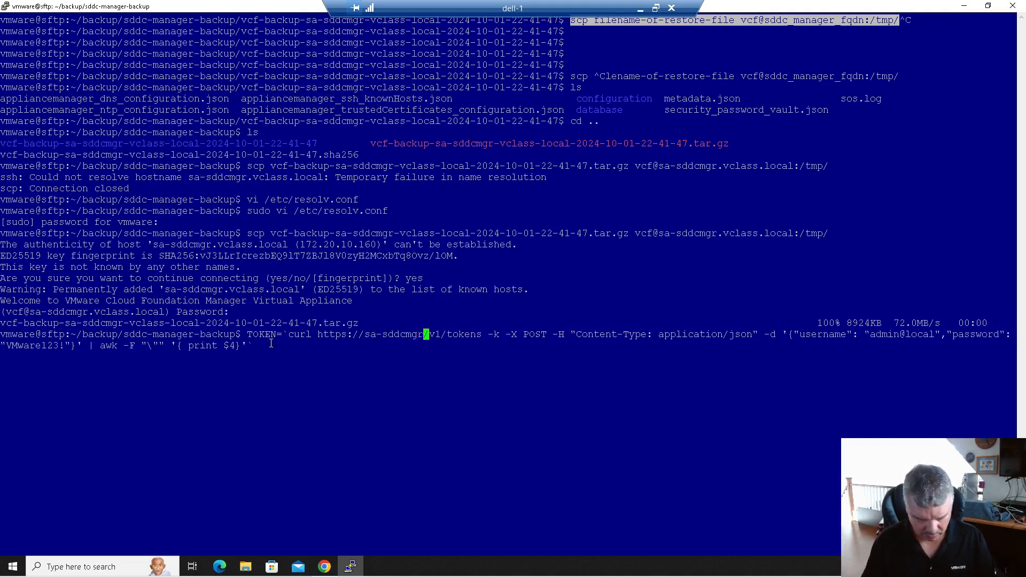
type("s.local")
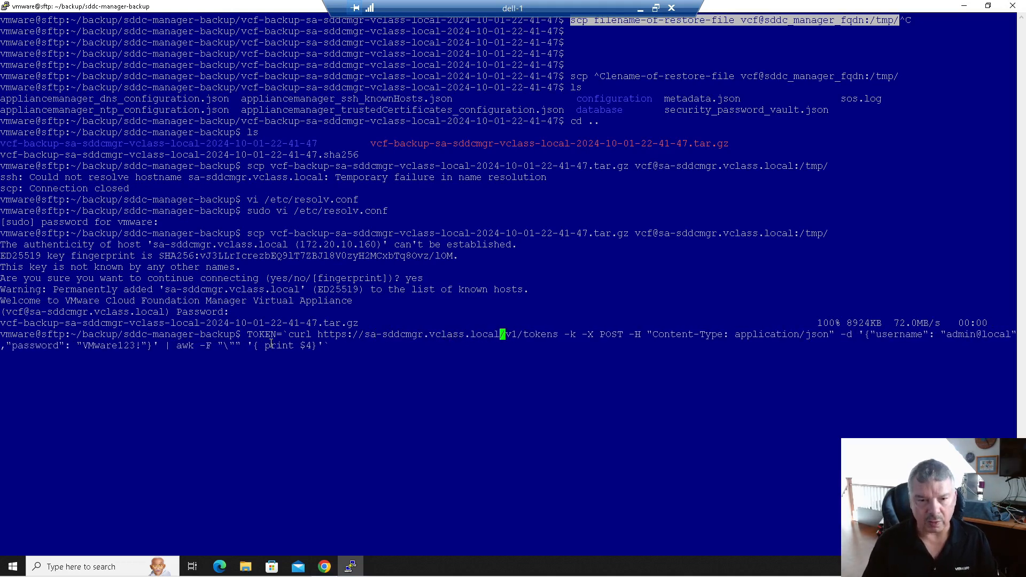
key("Left")
key("Left")
key("Left")
key("Left")
key("Left")
key("Left")
key("Left")
key("Left")
key("Left")
key("Left")
key("Left")
key("Left")
key("Left")
key("Left")
key("Left")
key("Left")
key("Left")
key("Left")
key("Left")
key("Left")
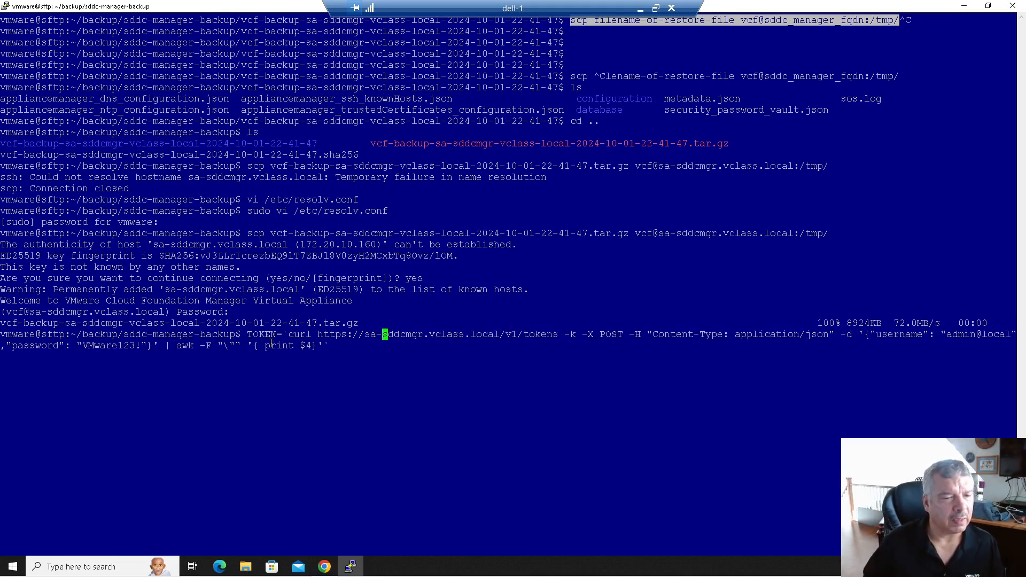
key("Return")
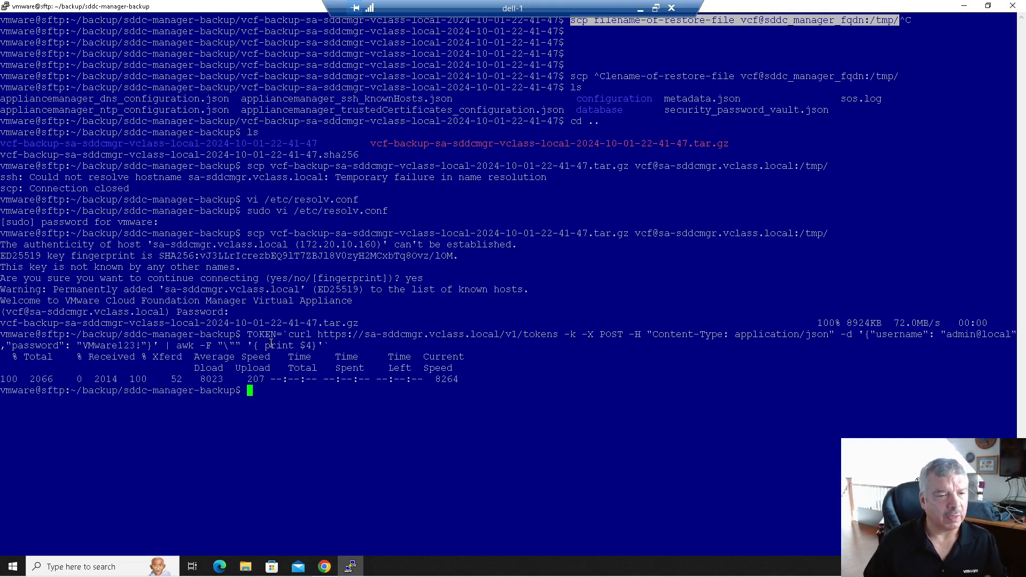
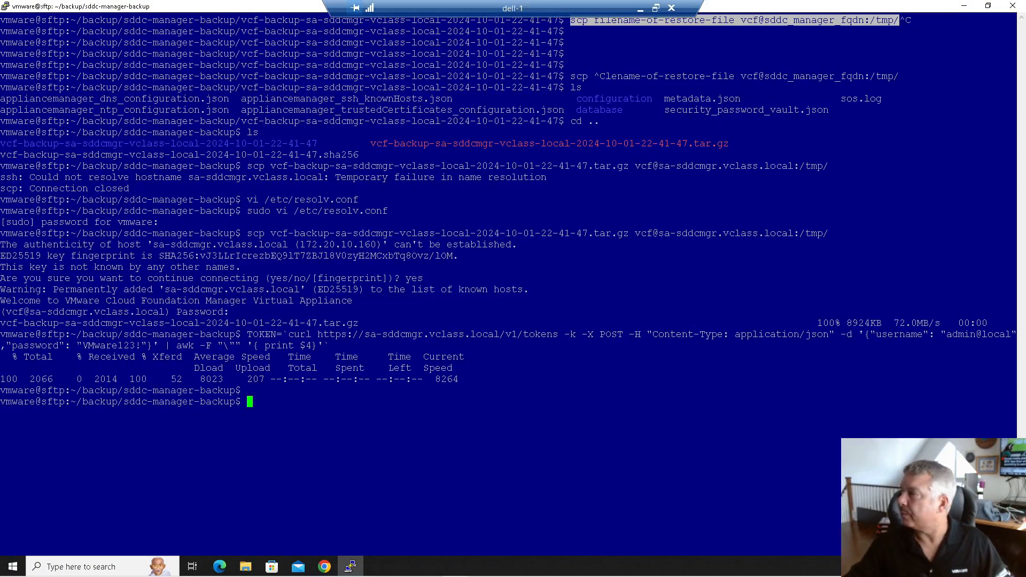
- Copy the step 19 SDDC Manager restore-task curl command from the VMware Docs restore article
left_click_drag(1025, 150, 457, 24)
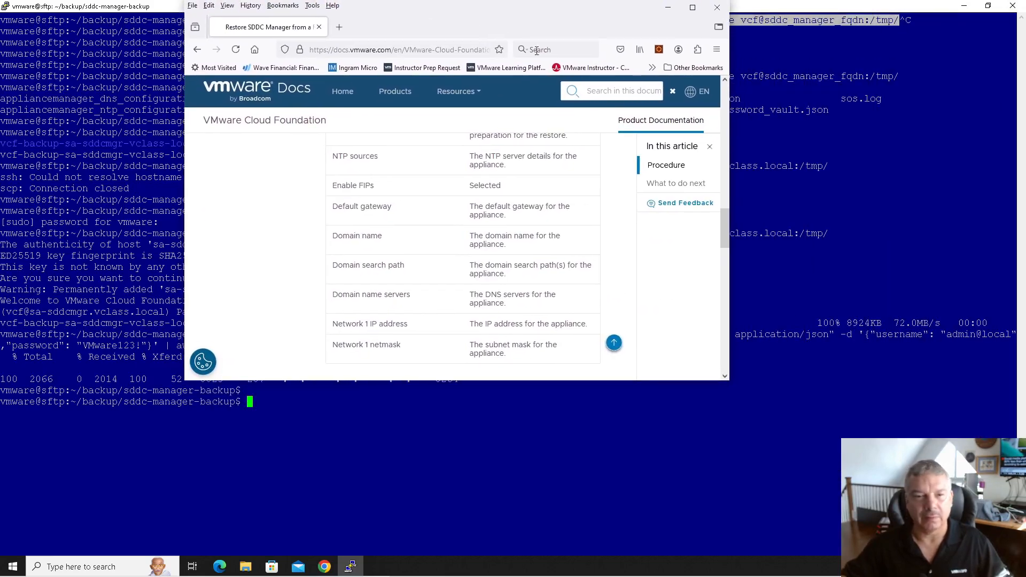
left_click(692, 7)
scroll(516, 283, "down", 5)
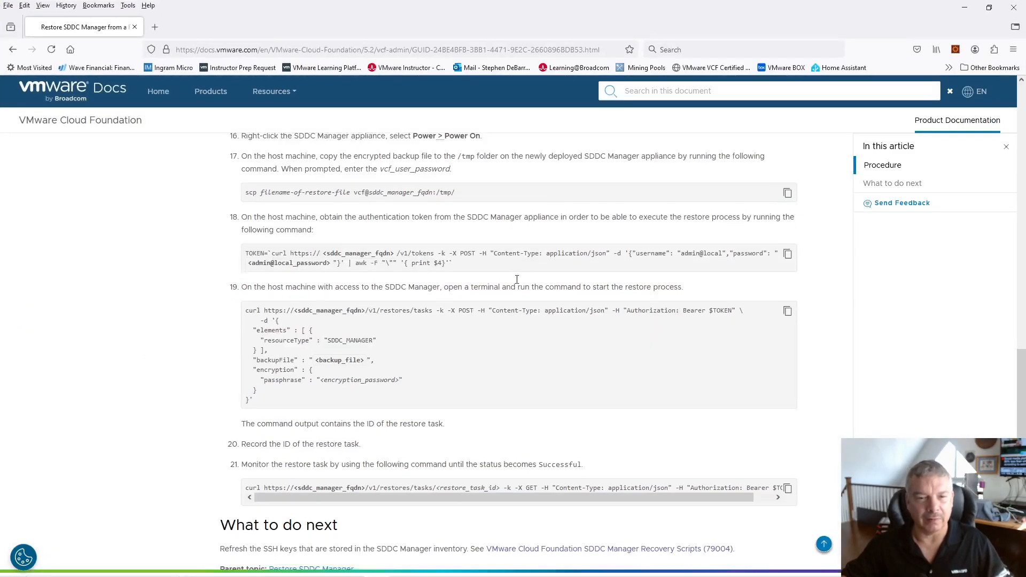
scroll(517, 283, "up", 3)
left_click_drag(247, 331, 350, 397)
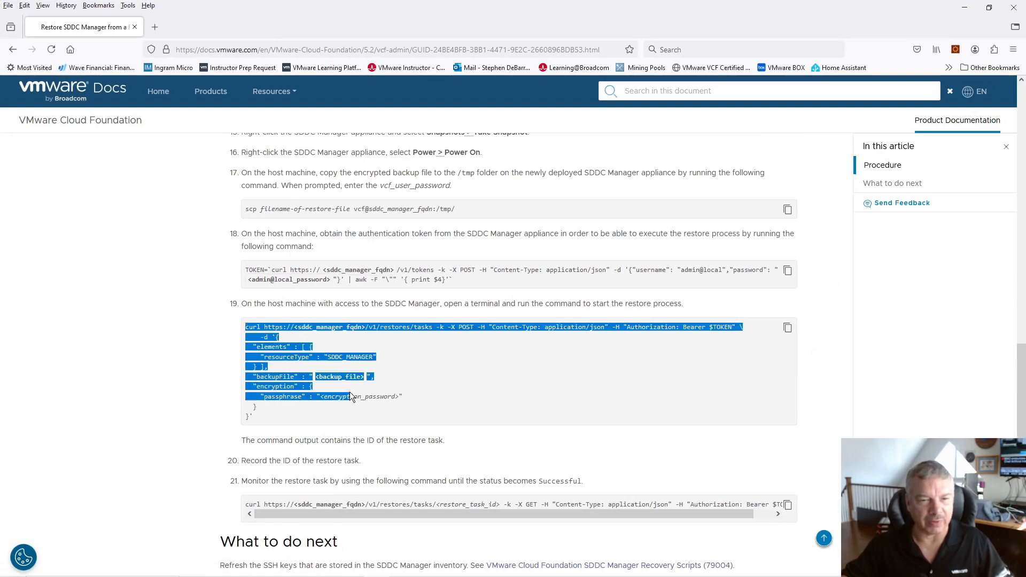
left_click(788, 328)
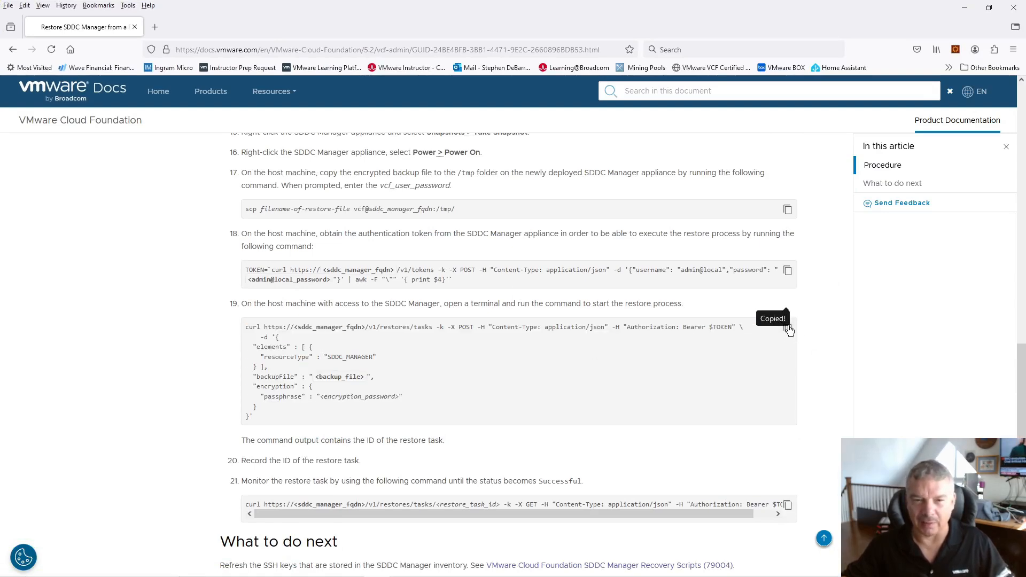
left_click_drag(379, 15, 1025, 107)
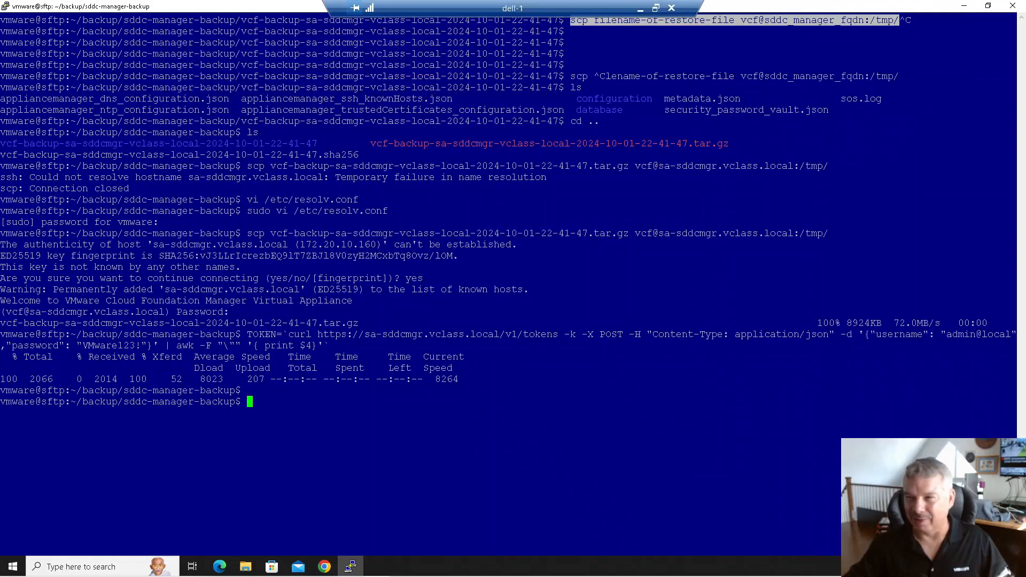
- Paste the restore-task curl command and replace the encryption password placeholder with the backup passphrase
right_click(283, 405)
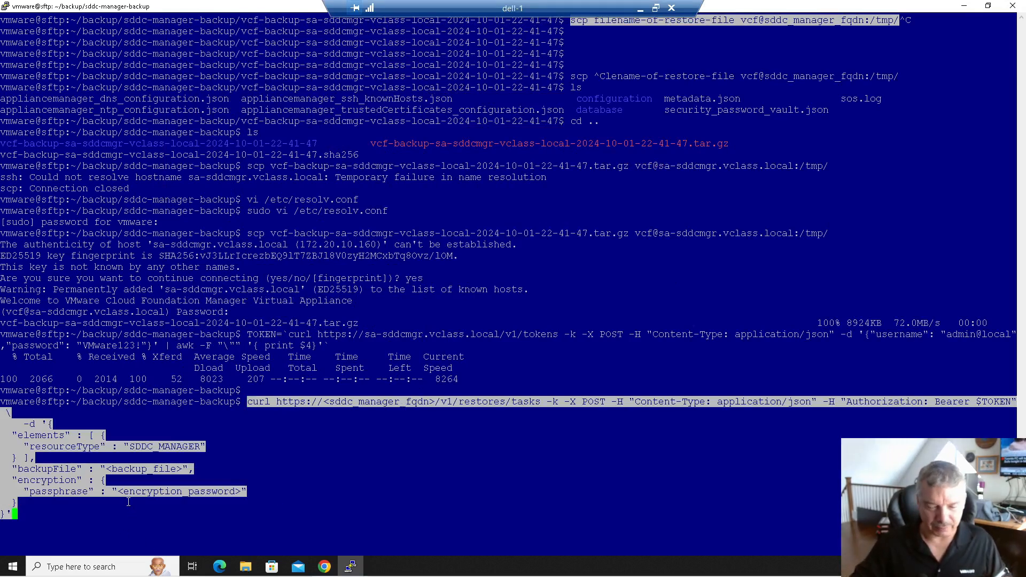
key("Left")
key("Left")
key("Left")
key("Left")
key("Left")
key("Left")
key("Left")
key("Left")
key("Left")
key("Left")
key("Left")
key("Left")
key("Left")
key("Left")
key("Left")
key("Left")
key("Left")
key("Left")
key("Left")
key("Left")
key("Left")
key("Left")
key("Left")
key("Left")
key("Left")
key("Left")
key("Left")
key("Left")
key("Right")
key("Right")
key("Right")
key("Left")
key("Left")
key("Left")
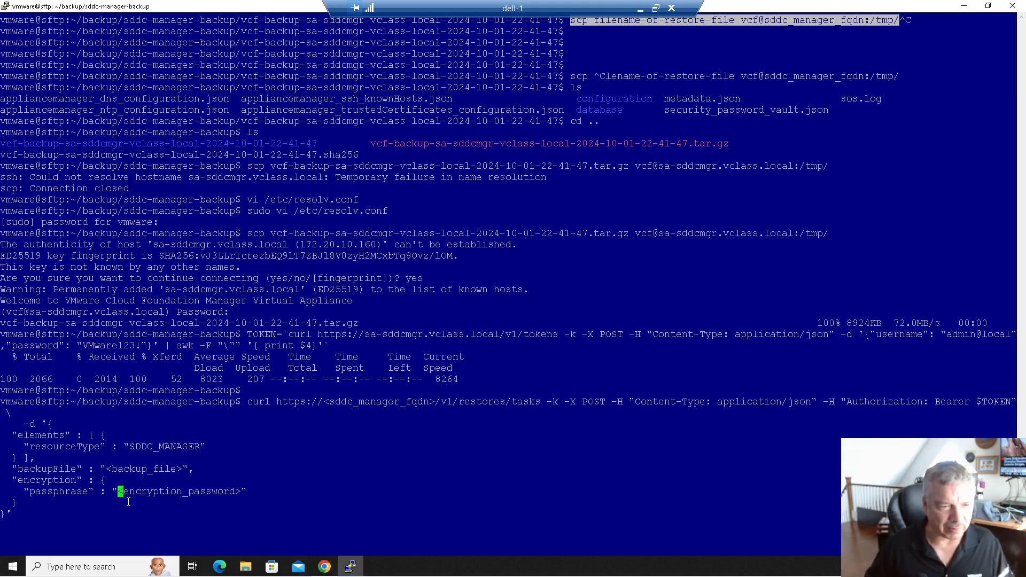
key("Delete")
key("Delete")
key("Delete")
key("Delete")
key("Delete")
key("Delete")
key("Delete")
key("Delete")
key("Delete")
key("Delete")
key("Delete")
key("Delete")
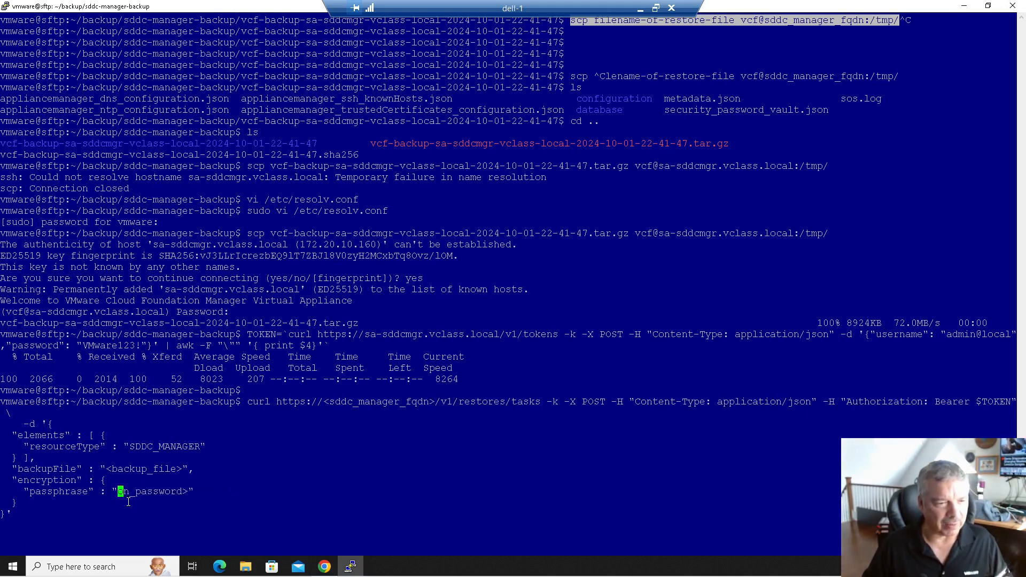
key("Delete")
key("Delete")
key("Delete")
key("Delete")
key("Delete")
key("Delete")
key("Delete")
key("Delete")
key("Delete")
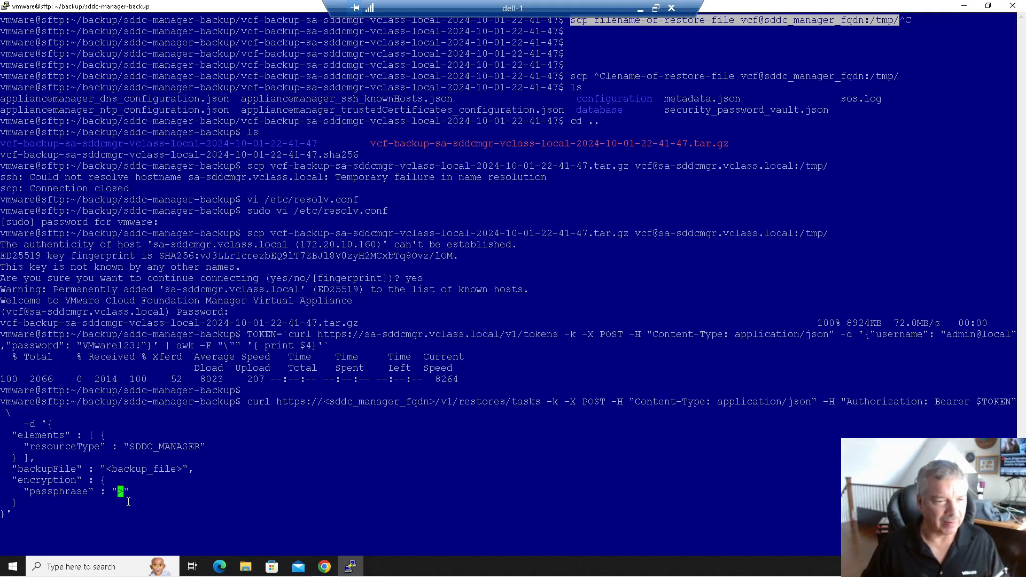
type("VMwar")
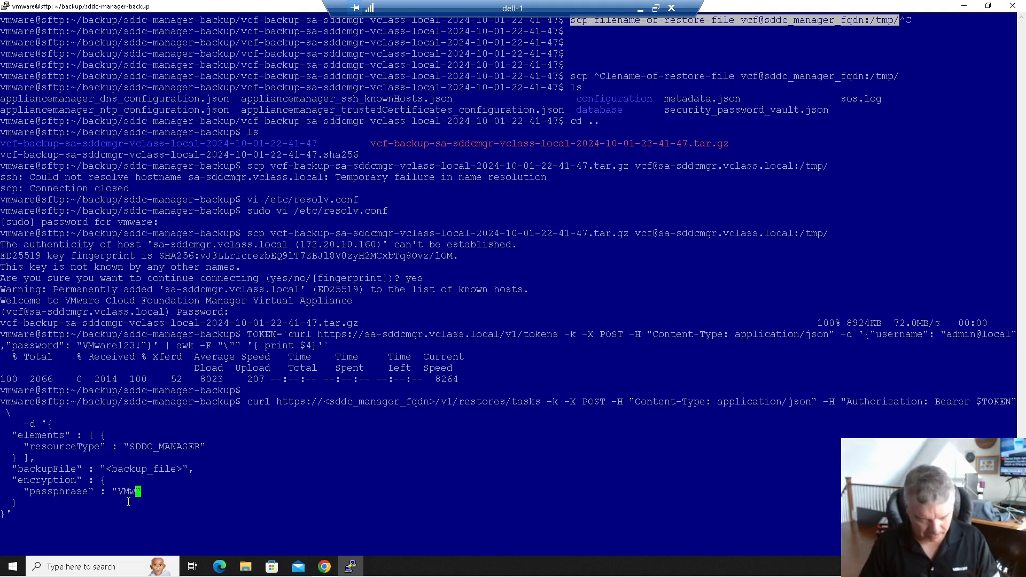
type("e1!VMwa")
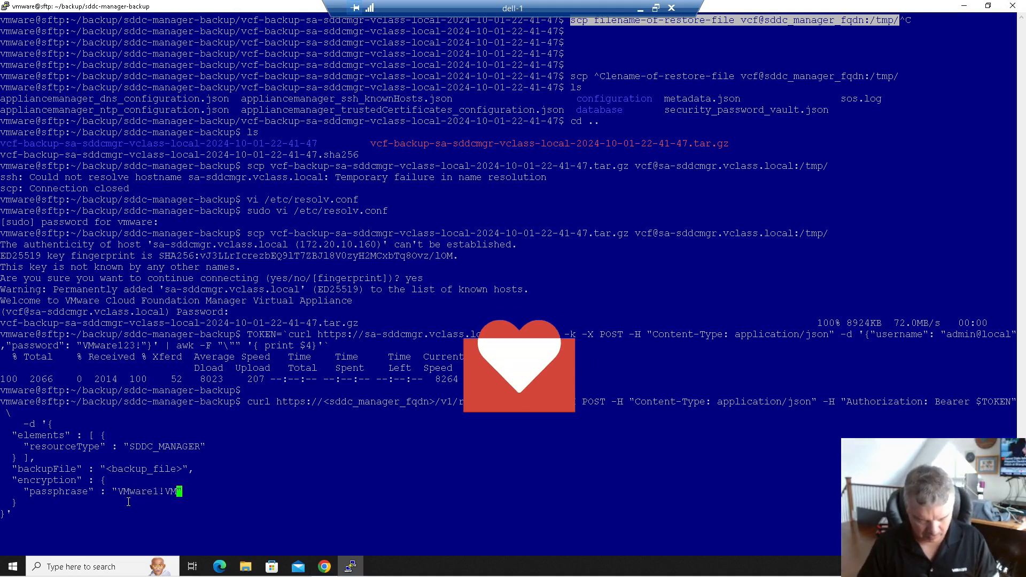
type("re1!")
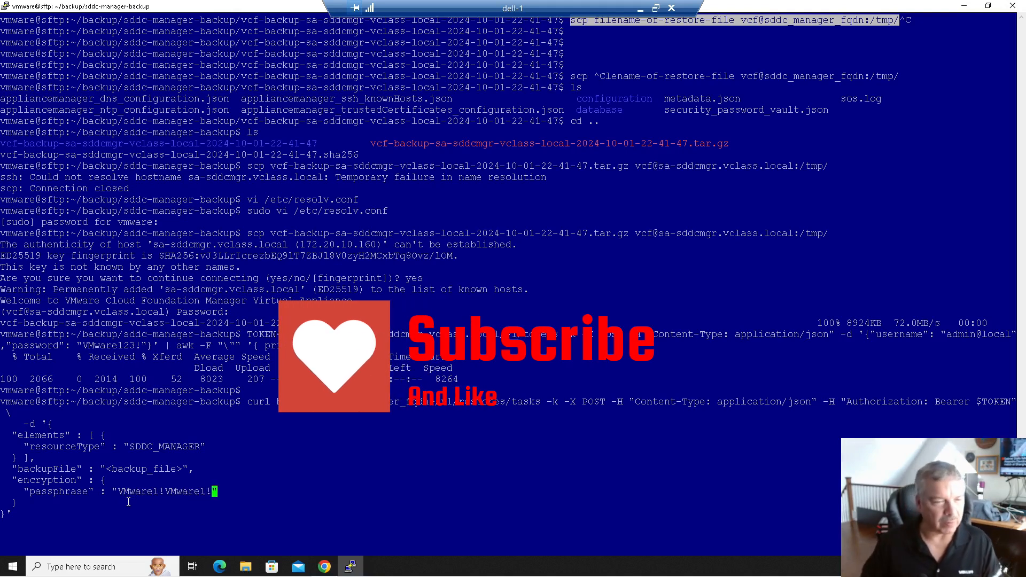
- Copy the backup .tar.gz file name and delete the backup_file placeholder
key("Left")
key("Left")
key("Left")
key("Left")
key("Left")
key("Left")
key("Left")
key("Left")
key("Left")
key("Left")
key("Left")
key("Left")
key("Left")
key("Left")
key("Left")
key("Left")
key("Left")
key("Left")
key("Left")
key("Left")
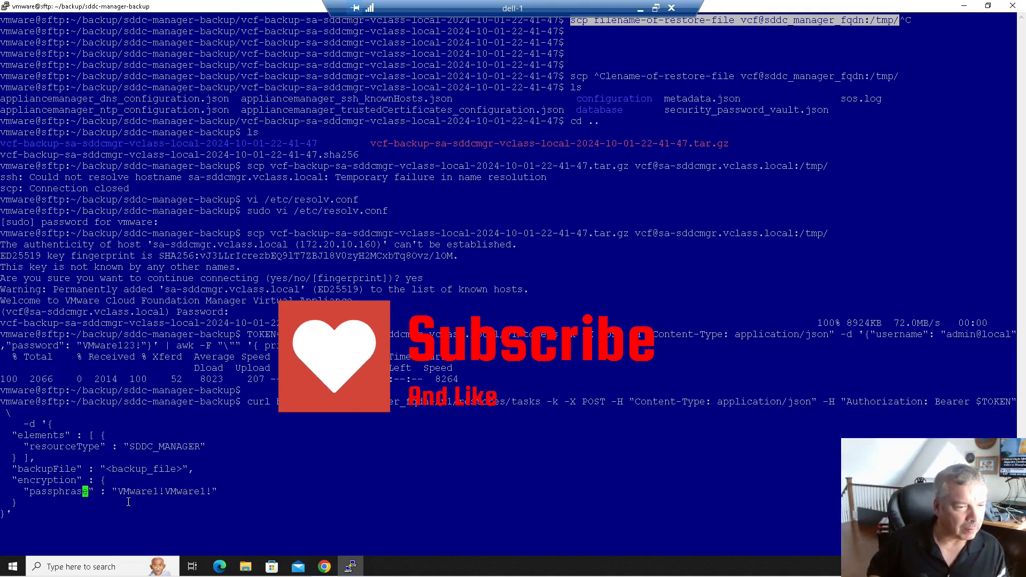
key("Left")
key("Left")
key("Left")
key("Left")
key("Left")
key("Left")
key("Left")
key("Left")
key("Left")
key("Left")
key("Left")
key("Left")
key("Left")
key("Left")
key("Left")
key("Left")
key("Left")
key("Left")
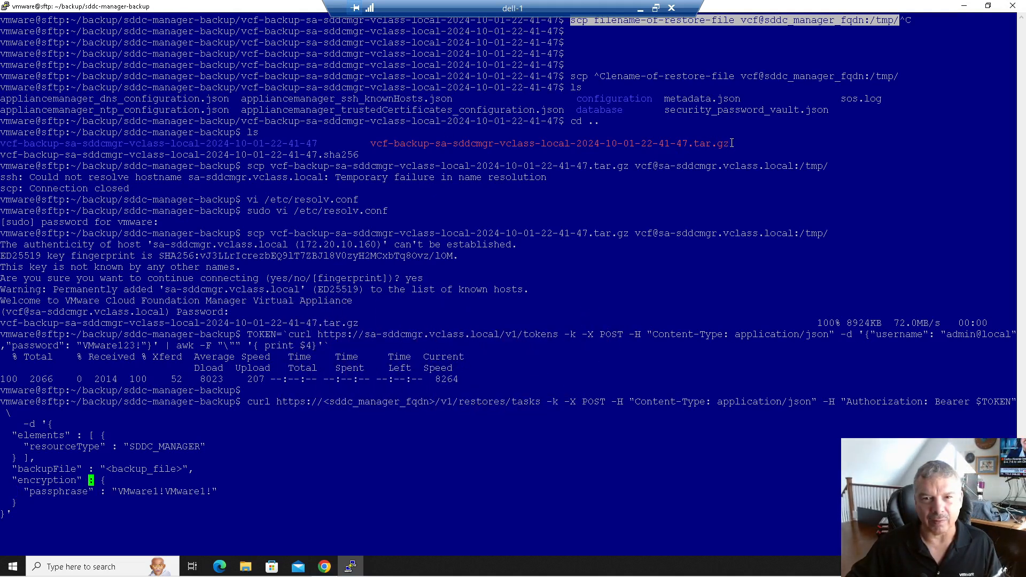
left_click_drag(730, 144, 514, 145)
left_click(537, 146)
left_click_drag(372, 142, 729, 143)
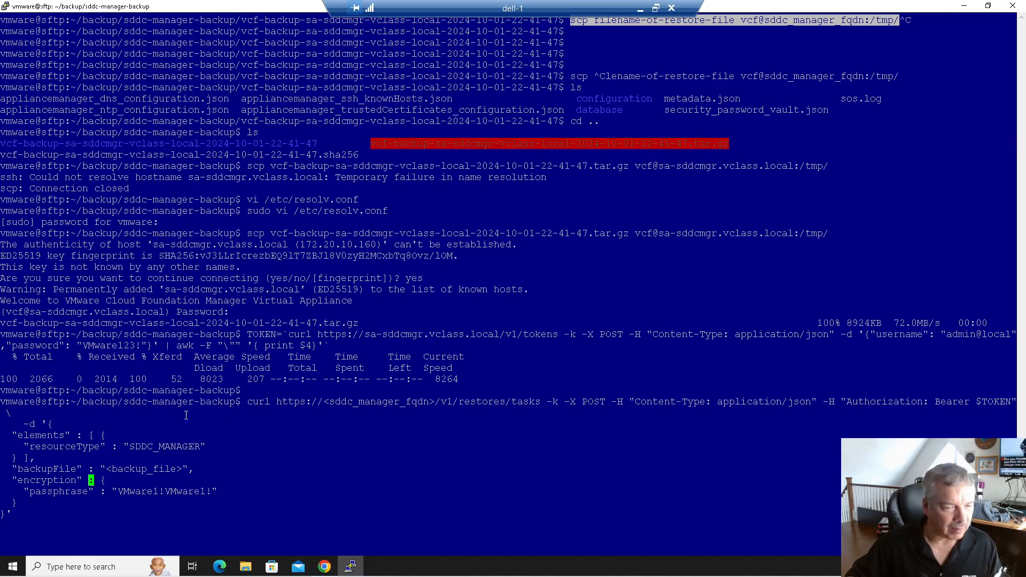
key("Left")
key("Left")
key("Left")
key("Left")
key("Left")
key("Left")
key("Left")
key("Left")
key("Left")
key("Left")
key("Left")
key("Left")
key("Left")
key("Left")
key("Left")
key("Left")
key("Left")
key("Left")
key("Left")
key("Left")
key("Left")
key("Left")
key("Left")
key("Left")
key("Left")
key("Left")
key("Left")
key("Left")
key("Left")
key("Left")
key("Left")
key("Delete")
key("Delete")
key("Delete")
key("Delete")
key("Delete")
key("Delete")
key("Delete")
key("Delete")
key("Delete")
key("Delete")
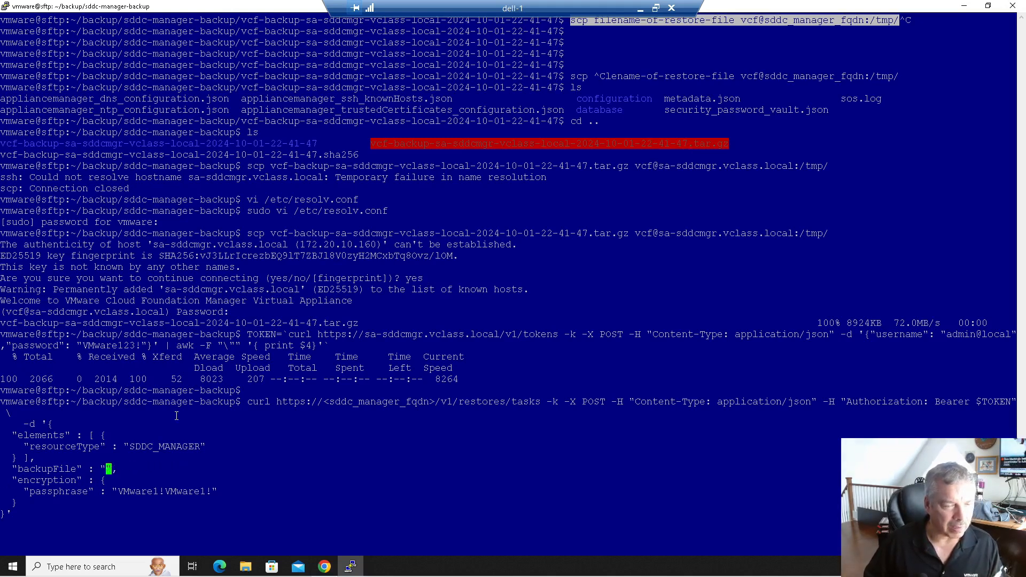
- Paste the .tar.gz name into backupFile, set host sa-sddcmgr.vclass.local, and run the restore
right_click(156, 491)
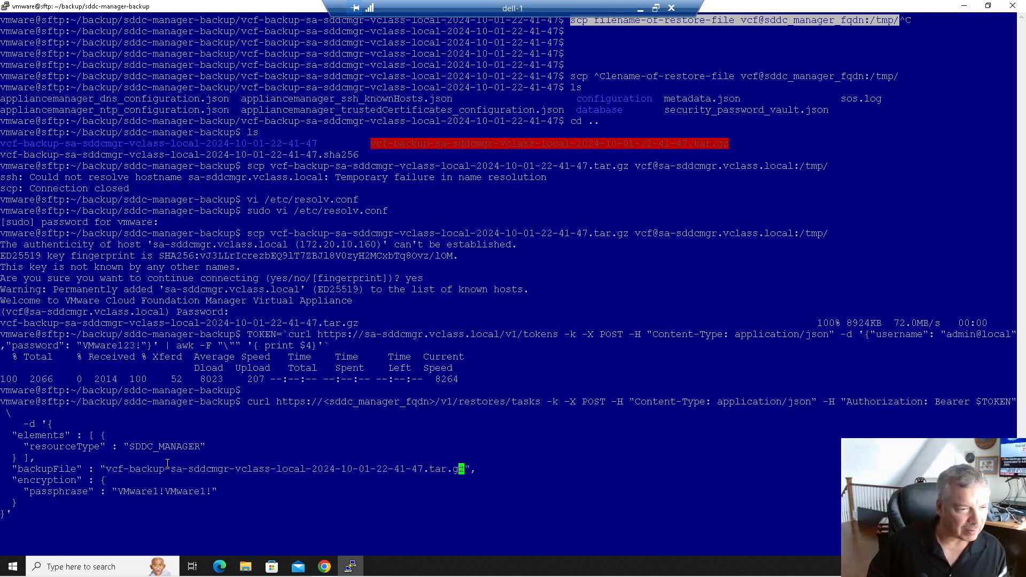
key("Left")
key("Left")
key("Left")
key("Left")
key("Left")
key("Left")
key("Left")
key("Left")
key("Left")
key("Left")
key("Left")
key("Left")
key("Left")
key("Left")
key("Left")
key("Left")
key("Left")
key("Left")
key("Left")
key("Left")
key("Left")
key("Left")
key("Left")
key("Left")
key("Left")
key("Left")
key("Left")
key("Left")
key("Left")
key("Left")
key("Left")
key("Left")
key("Left")
key("Left")
key("Left")
key("Left")
key("Left")
key("Left")
key("Left")
key("Left")
key("Left")
key("Left")
key("Left")
key("Left")
key("Left")
key("Left")
key("Left")
key("Left")
key("Left")
key("Left")
key("Left")
key("Left")
key("Left")
key("Left")
key("Left")
key("Left")
key("Left")
key("Left")
key("Left")
key("Left")
key("Left")
key("Left")
key("Left")
key("Left")
key("Left")
key("Left")
key("Left")
key("Left")
key("Left")
key("Left")
key("Left")
key("Left")
key("Left")
key("Left")
key("Left")
key("Left")
key("Left")
key("Left")
key("Left")
key("Left")
key("Left")
key("Left")
key("Left")
key("Left")
key("Left")
key("Left")
key("Left")
key("Left")
key("Left")
key("Left")
key("Left")
key("Left")
key("Left")
key("Left")
key("Left")
key("Left")
key("Left")
key("Left")
key("Left")
key("Left")
key("Left")
key("Left")
key("Left")
key("Left")
key("Left")
key("Left")
key("Left")
key("Left")
key("Left")
key("Left")
key("Left")
key("Left")
key("Left")
key("Left")
key("Left")
key("Left")
key("Left")
key("Left")
key("Left")
key("Left")
key("Left")
key("Left")
key("Left")
key("Left")
key("Left")
key("Left")
key("Left")
key("Left")
key("Left")
key("Left")
key("Left")
key("Left")
key("Left")
key("Left")
key("Left")
key("Left")
key("Left")
key("Left")
key("Left")
key("Left")
key("Left")
key("Left")
key("Left")
key("Left")
key("Left")
key("Left")
key("Left")
key("Left")
key("Left")
key("Left")
key("Left")
key("Left")
key("Left")
key("Left")
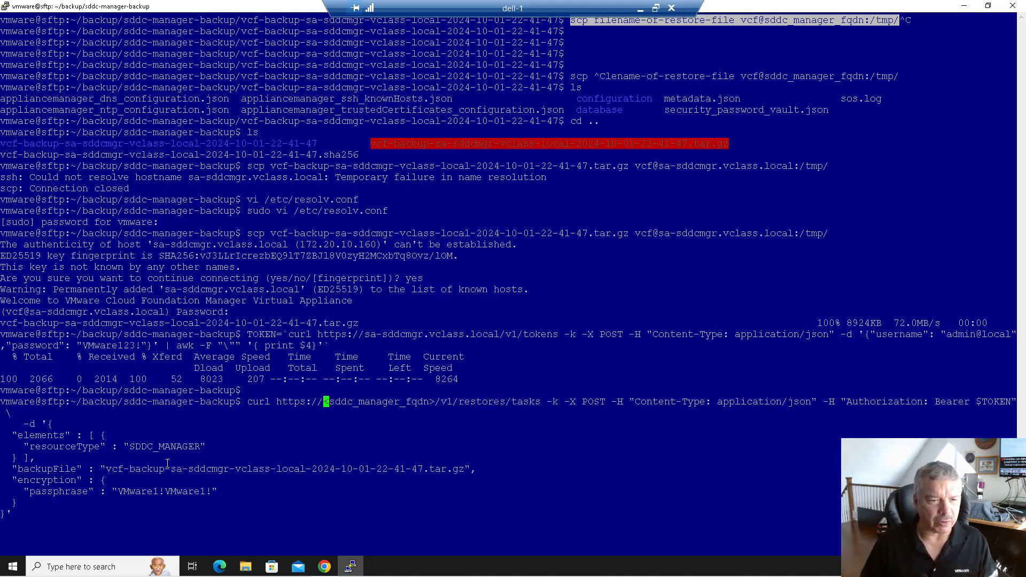
type("sa-sddcmgr.vclass.local")
key("Delete")
key("Delete")
key("Delete")
key("Delete")
key("Delete")
key("Delete")
key("Delete")
key("Delete")
key("Delete")
key("Delete")
key("Delete")
key("Delete")
key("Delete")
key("Delete")
key("Delete")
key("Delete")
key("Delete")
key("Delete")
key("Delete")
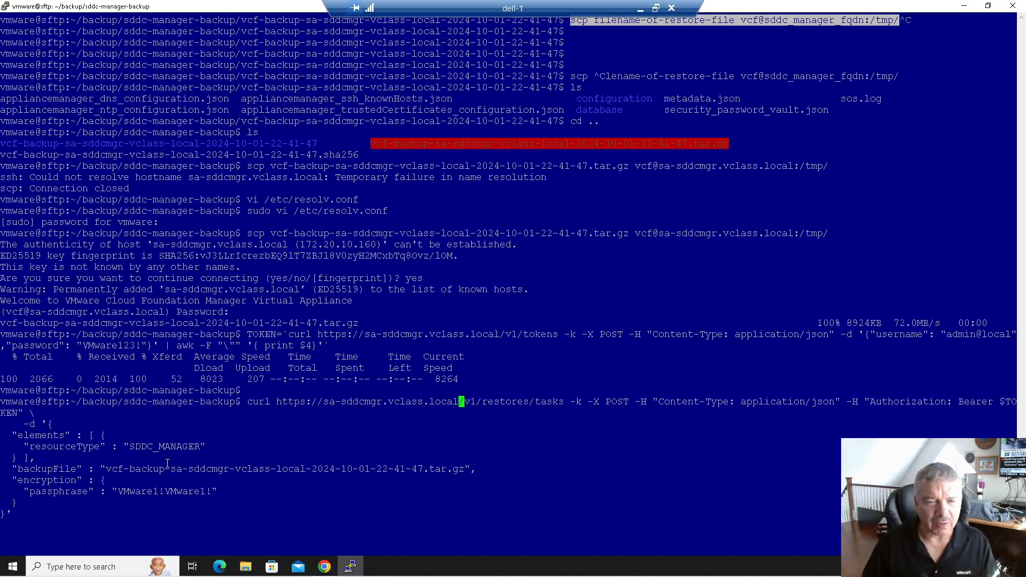
key("Left")
key("Left")
key("Left")
key("Left")
key("Left")
key("Left")
key("Left")
key("Left")
key("Left")
key("Left")
key("Left")
key("Left")
key("Left")
key("Left")
key("Left")
key("Left")
key("Left")
key("Left")
key("Left")
key("Left")
key("Left")
key("Left")
key("Left")
key("Left")
key("Left")
key("Left")
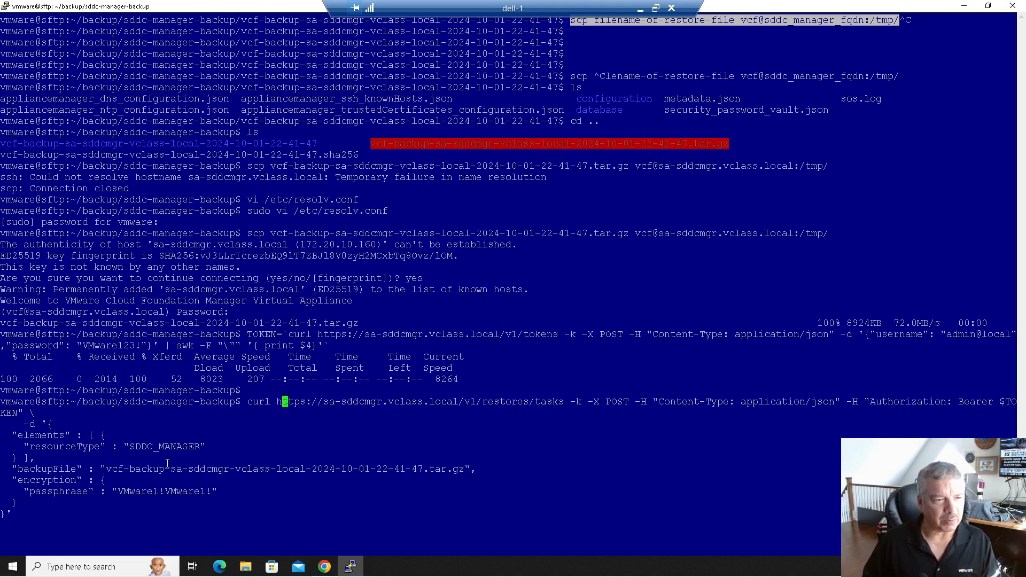
key("Right")
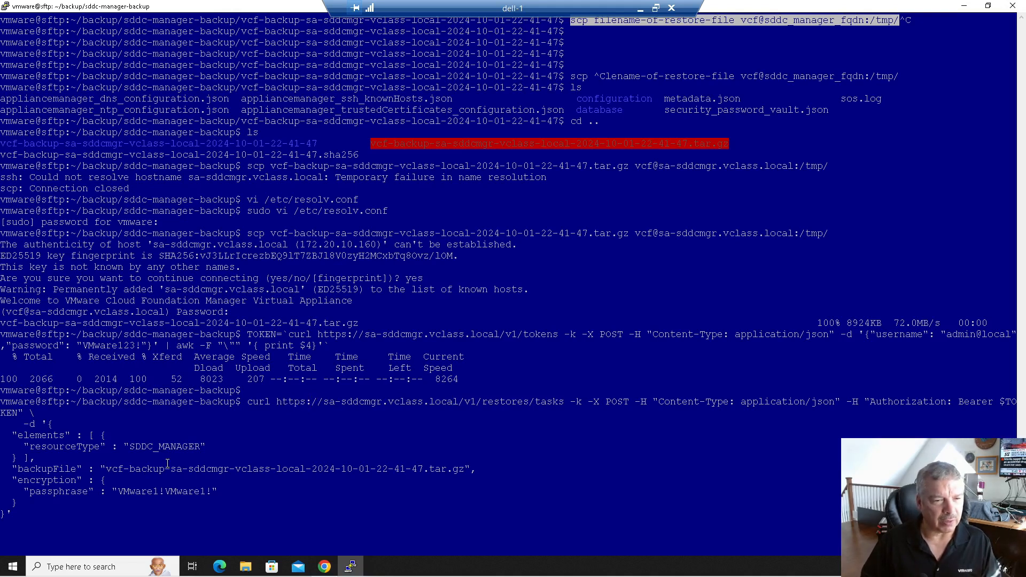
key("Return")
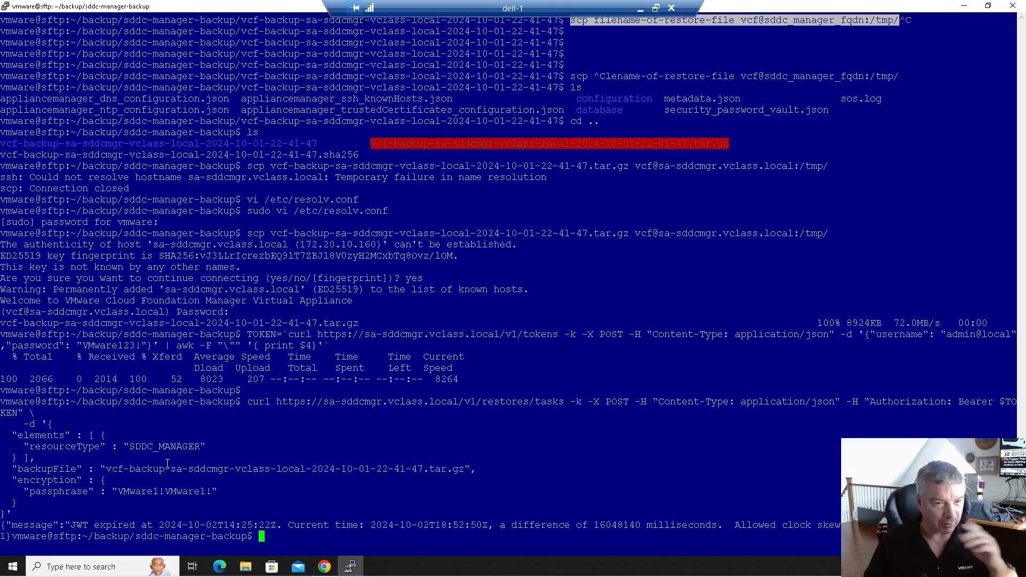
- Rerun the token request for a fresh token and retry the restore, which returns RESTORE_FAILED
key("Up")
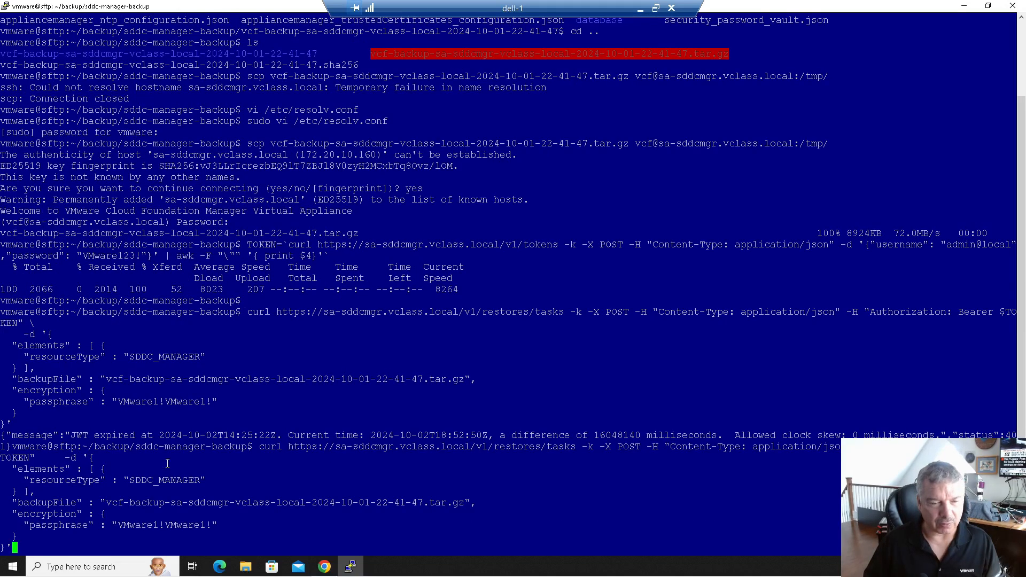
key("Up")
key("Return")
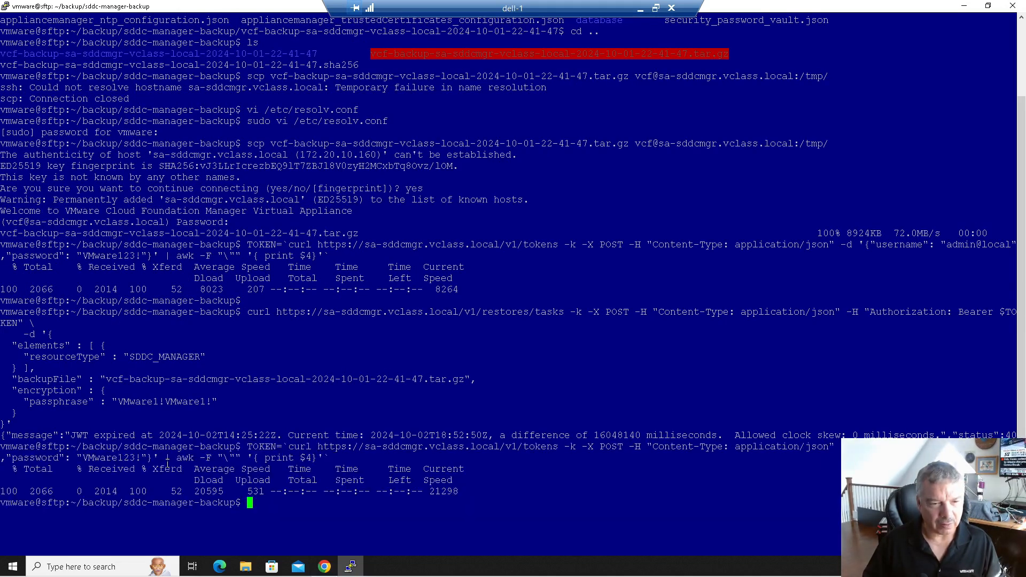
key("Up")
key("Up")
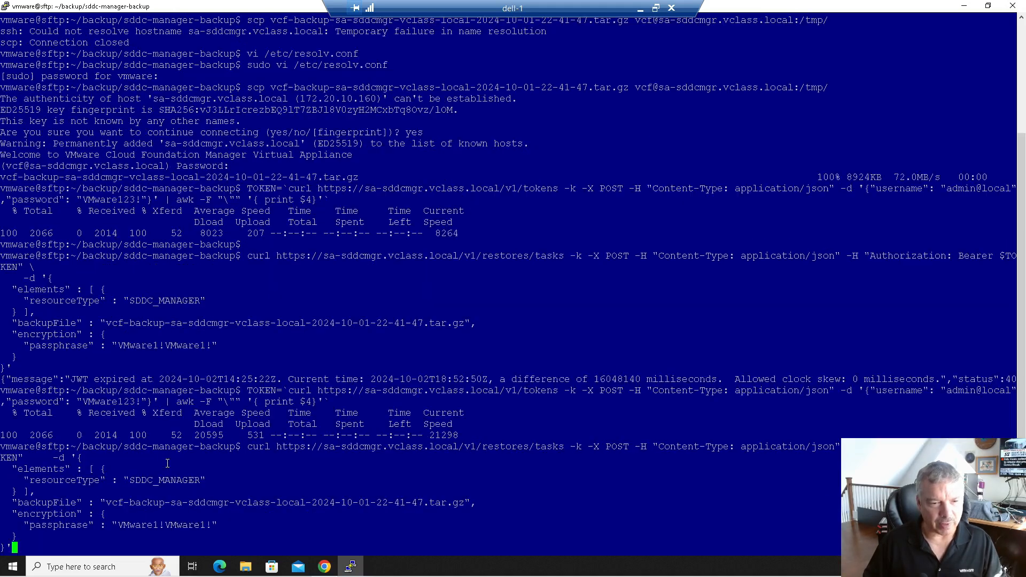
key("Return")
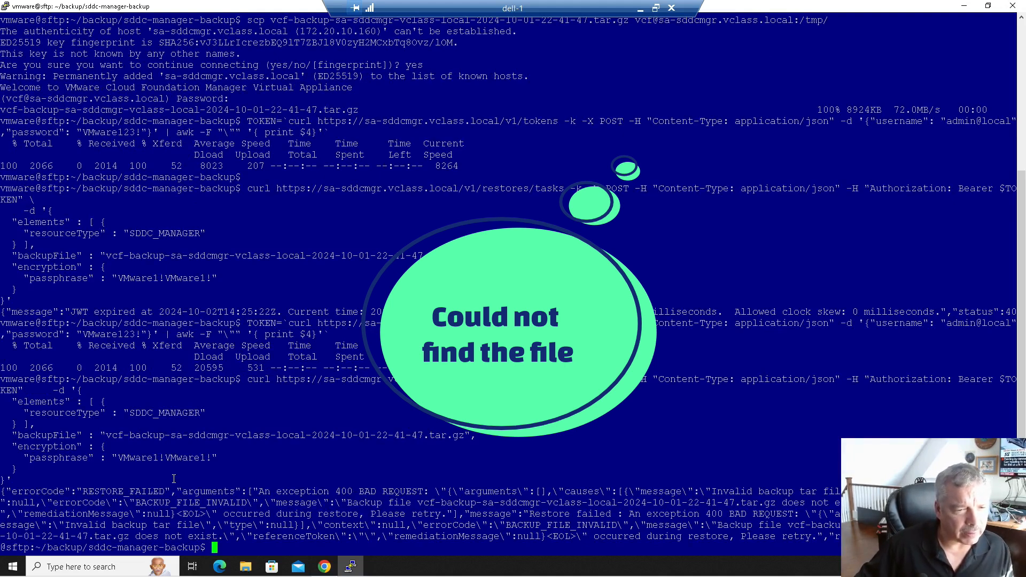
left_click_drag(86, 490, 499, 494)
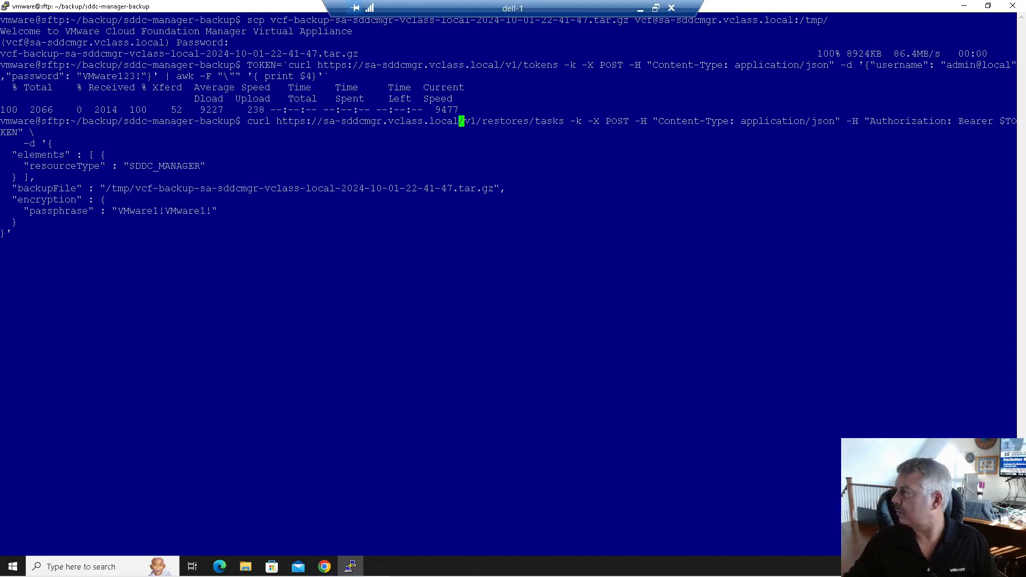
left_click_drag(1025, 30, 492, 12)
scroll(507, 154, "down", 5)
scroll(508, 154, "down", 10)
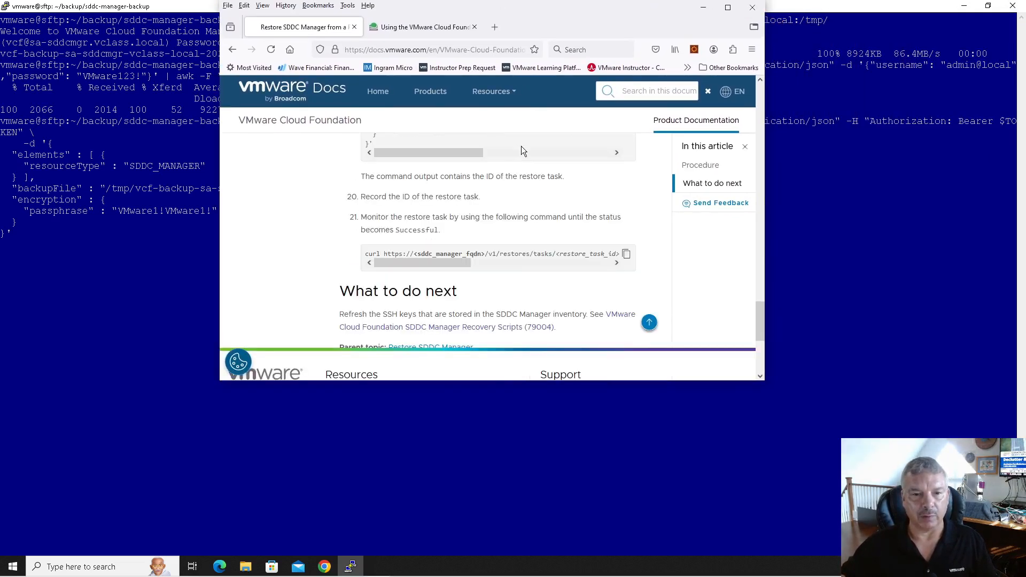
scroll(522, 146, "up", 6)
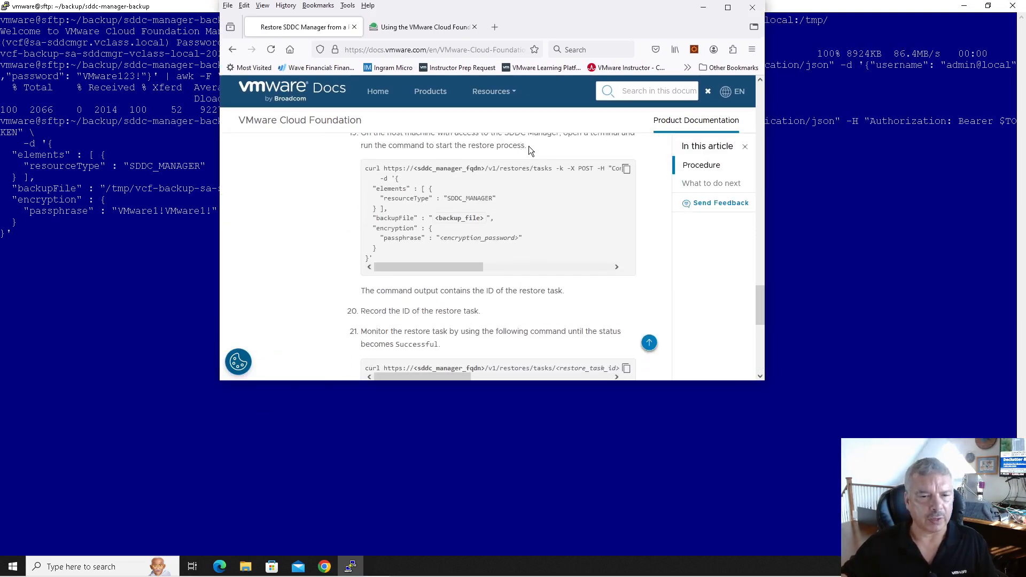
scroll(529, 150, "up", 2)
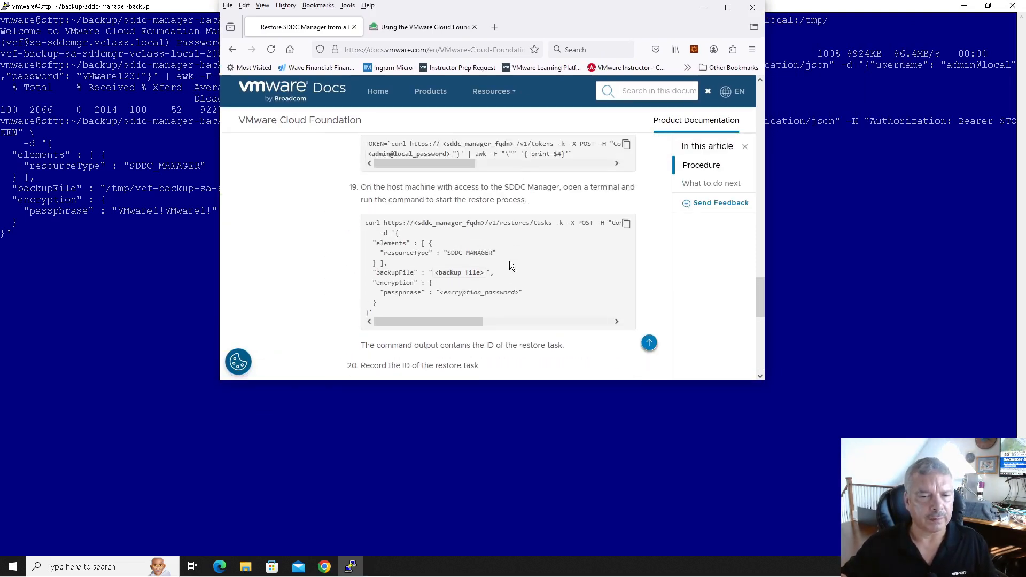
left_click_drag(485, 274, 433, 275)
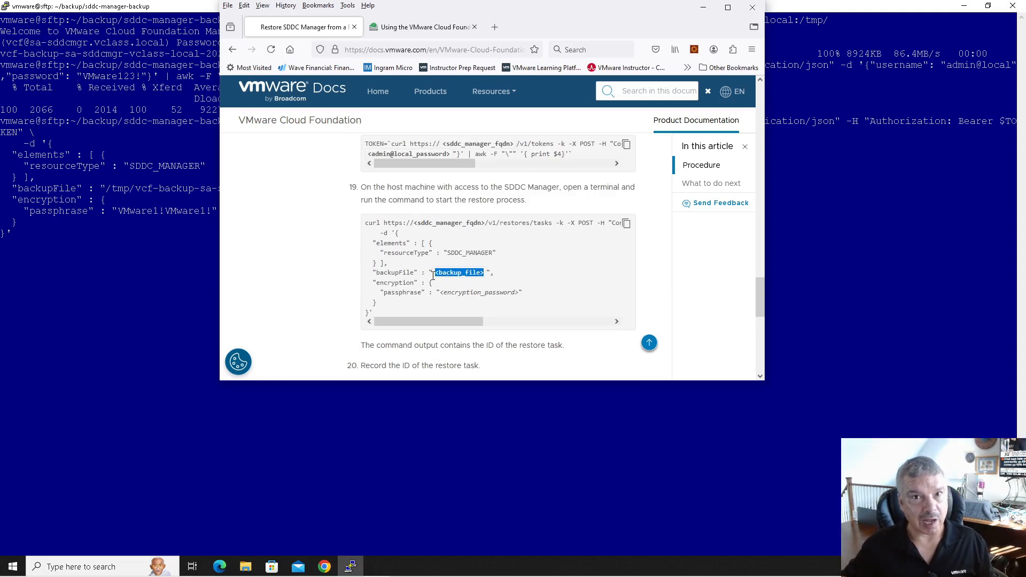
key("alt+Tab")
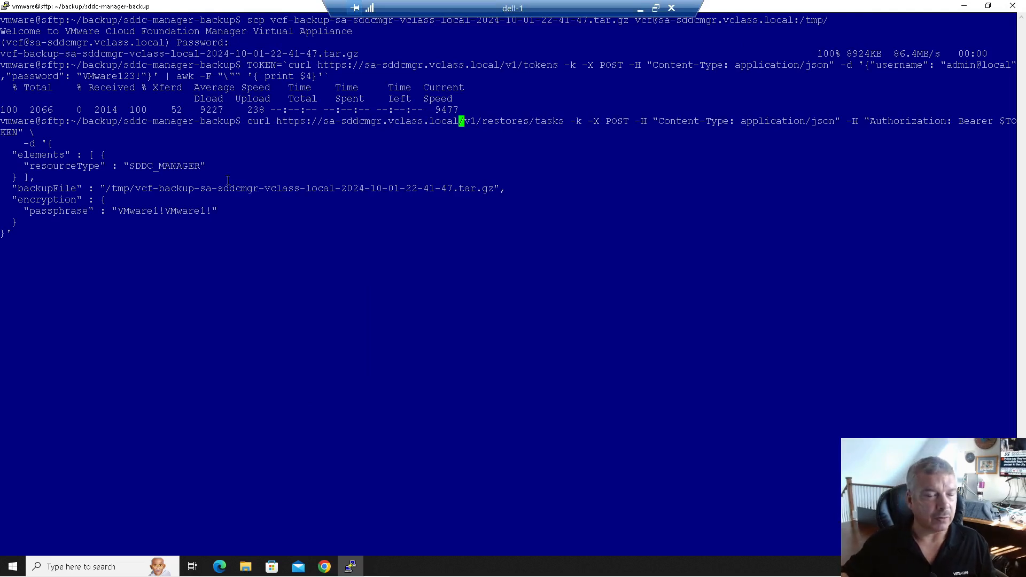
- Run the restore with the /tmp backup path and select the returned IN_PROGRESS task id
left_click_drag(108, 189, 492, 185)
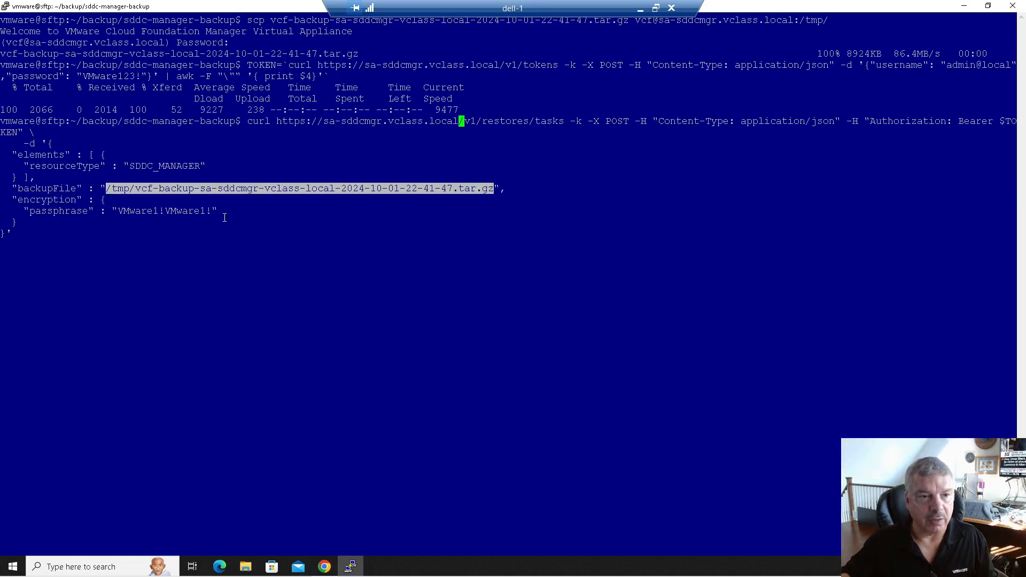
left_click(177, 230)
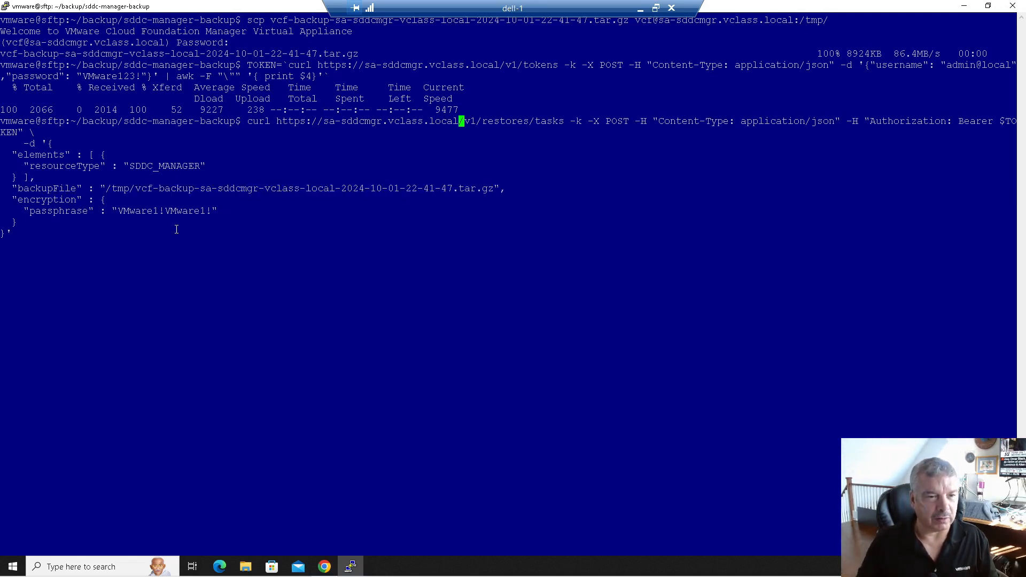
key("Return")
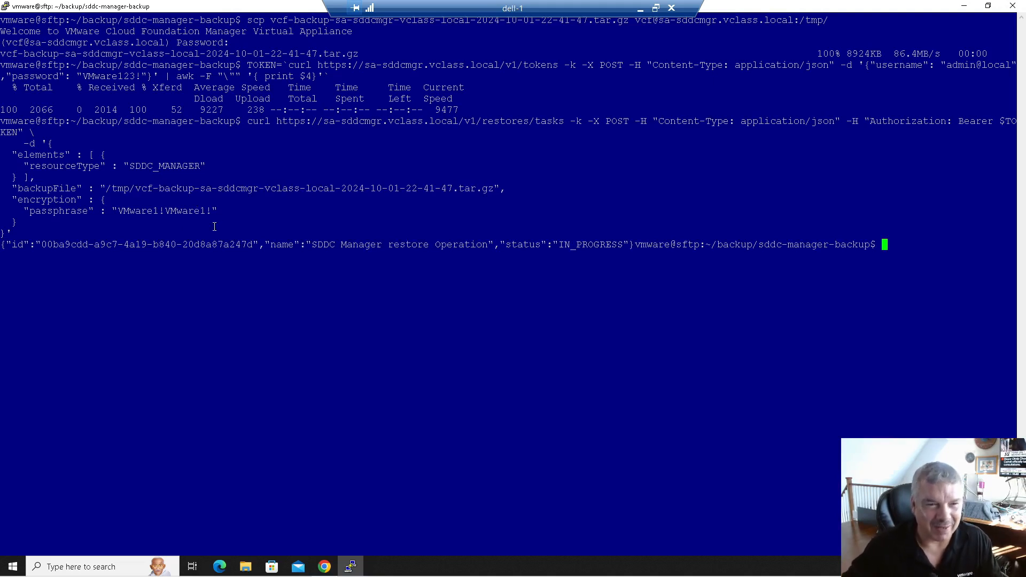
left_click_drag(559, 244, 620, 248)
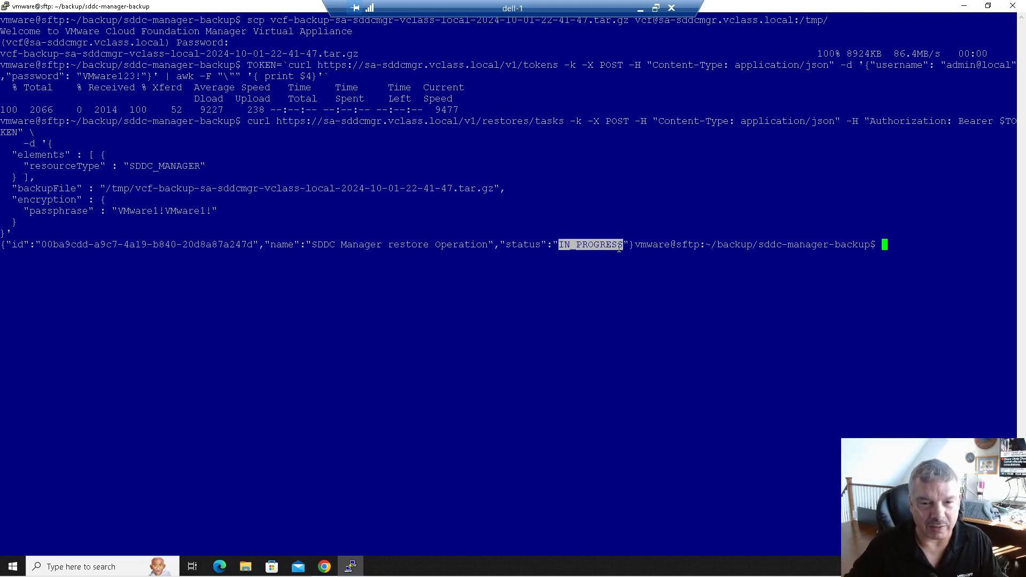
left_click(42, 247)
left_click_drag(42, 247, 222, 249)
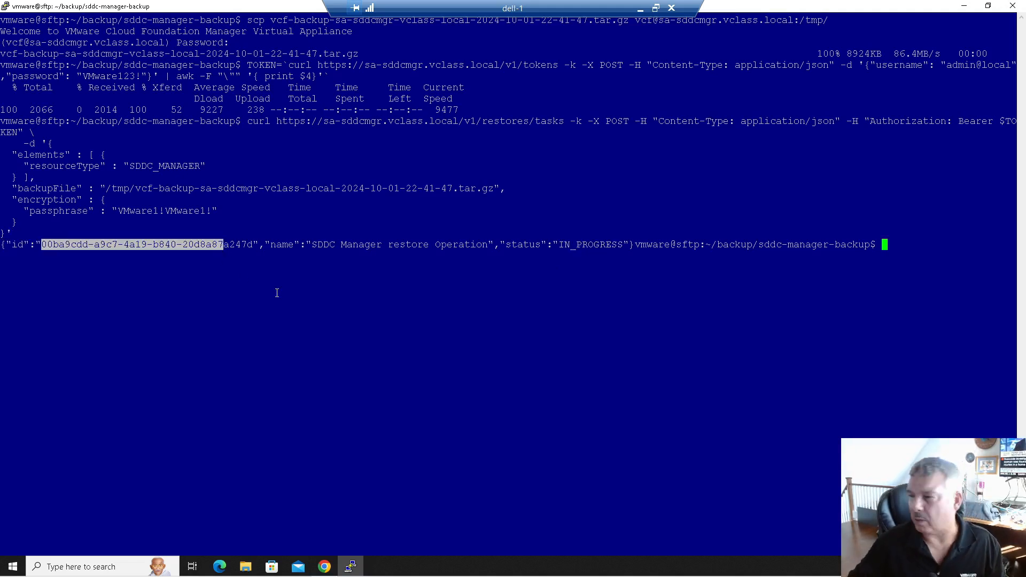
left_click_drag(1025, 257, 593, 48)
scroll(703, 264, "down", 3)
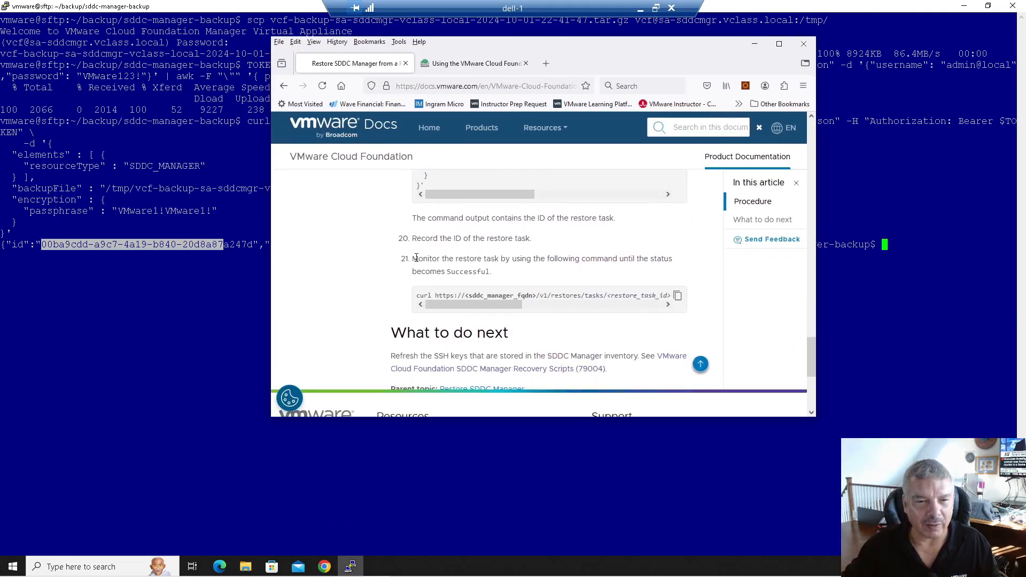
- Copy the restore monitoring curl command from the docs and paste it at the PuTTY prompt
left_click_drag(419, 259, 534, 258)
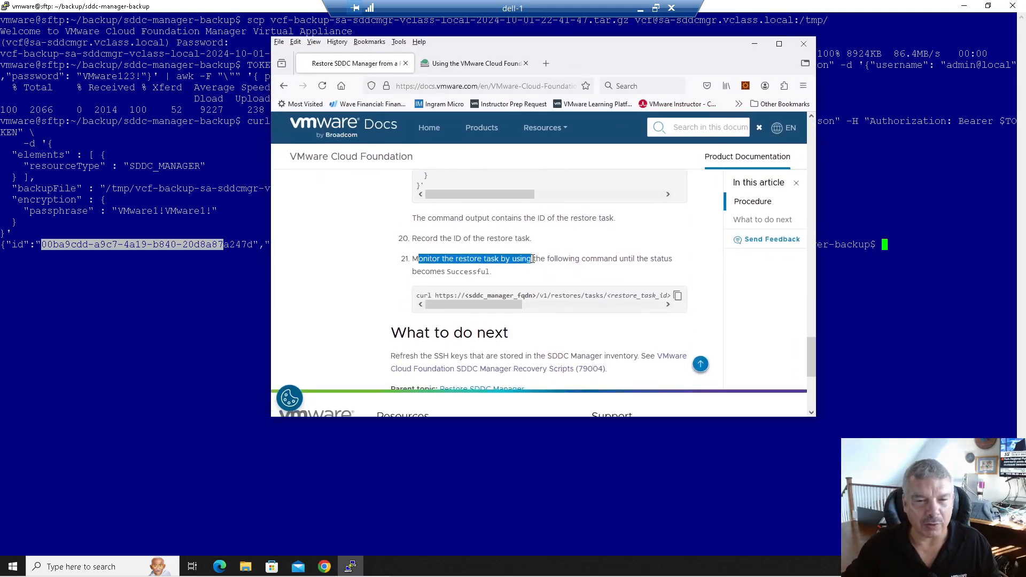
left_click(679, 296)
left_click(754, 43)
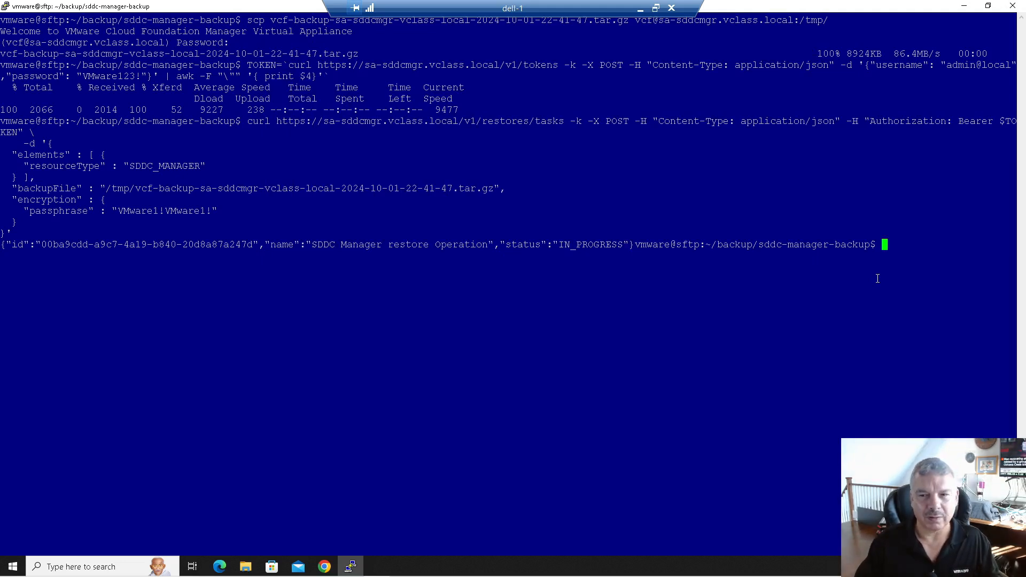
key("Return")
key("Return")
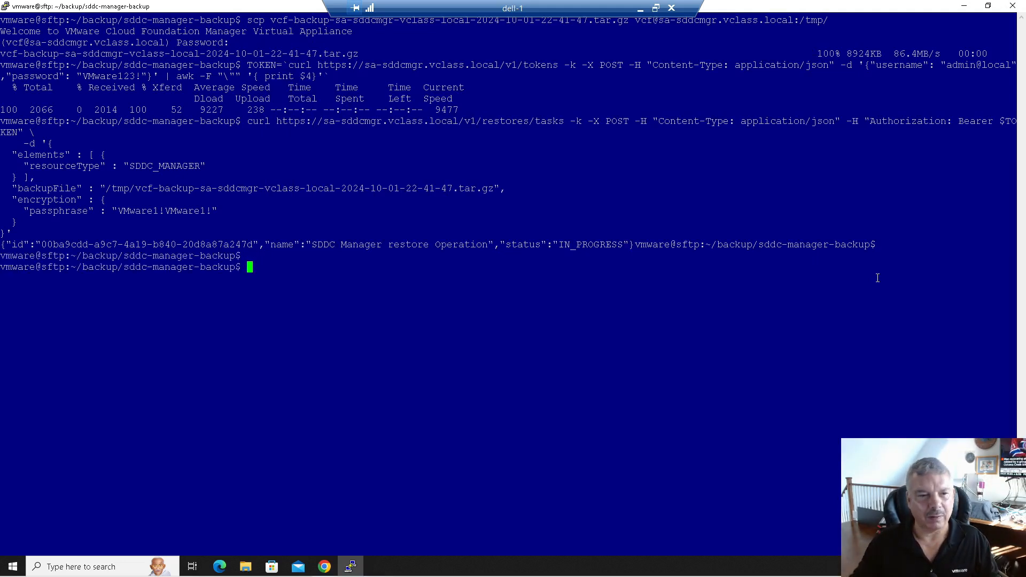
right_click(729, 277)
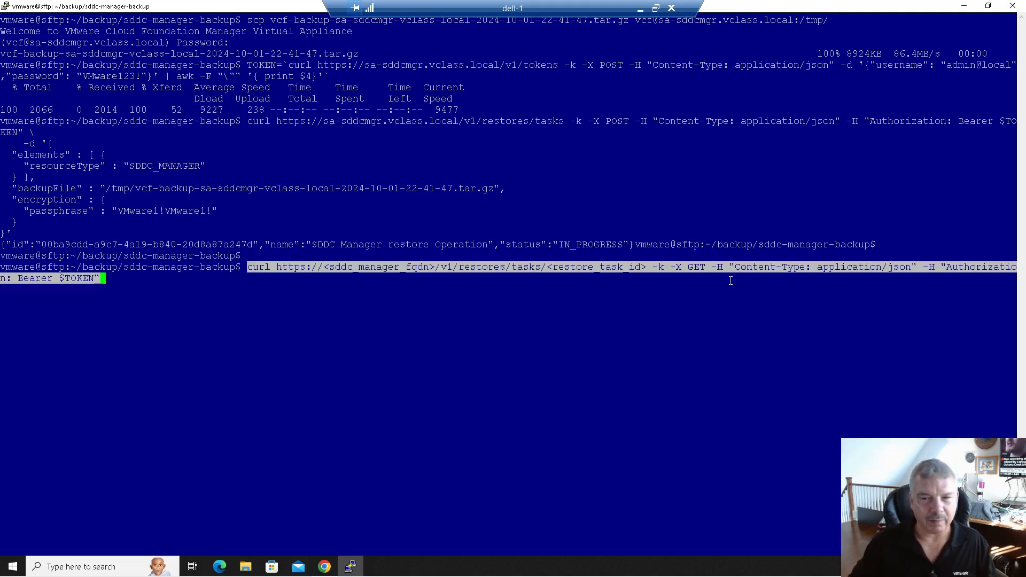
- Replace the task id placeholder in the status URL with the returned restore task id
key("Left")
key("Left")
key("Left")
key("Left")
key("Left")
key("Left")
key("Left")
key("Left")
key("Left")
key("Left")
key("Left")
key("Left")
key("Left")
key("Left")
key("Left")
key("Left")
key("Left")
key("Left")
key("Left")
key("Left")
key("Left")
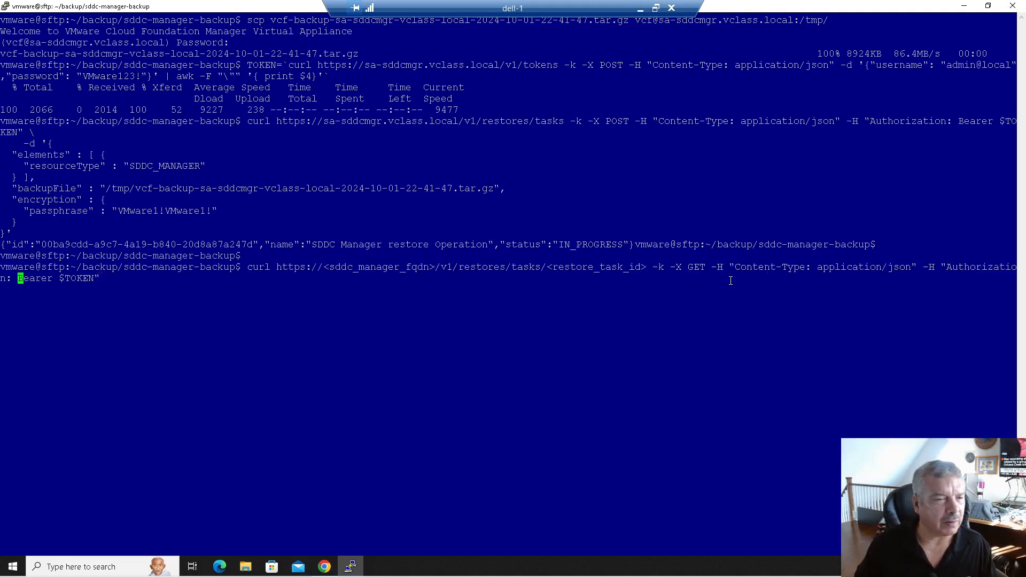
key("Left")
key("Left")
key("Left")
key("Left")
key("Left")
key("Left")
key("Left")
key("Left")
key("Left")
key("Left")
key("Left")
key("Left")
key("Left")
key("Left")
key("Left")
key("Left")
key("Left")
key("Left")
key("Left")
key("Left")
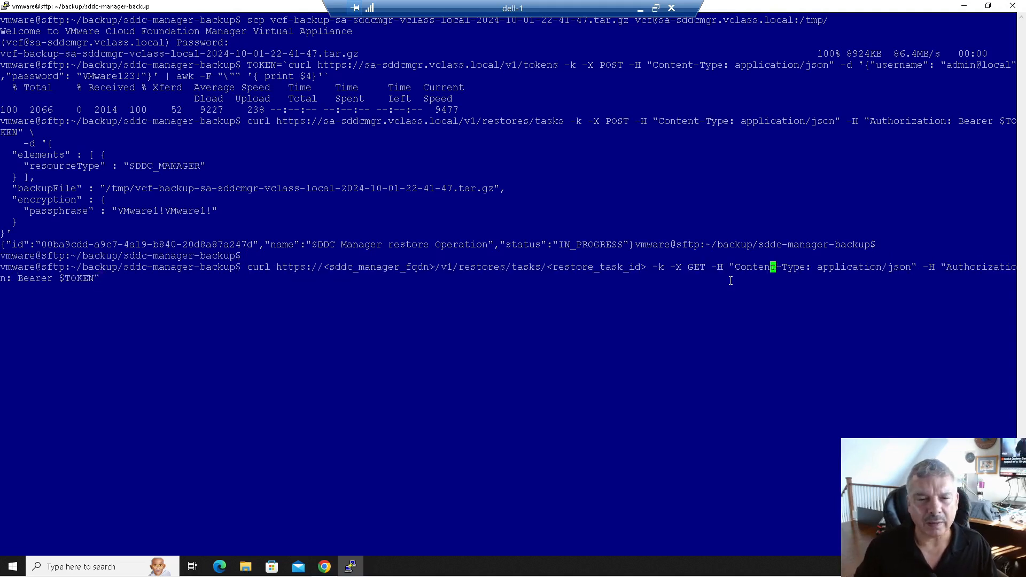
key("Left")
key("Left")
key("Left")
key("Left")
key("Left")
key("Left")
key("Left")
key("Left")
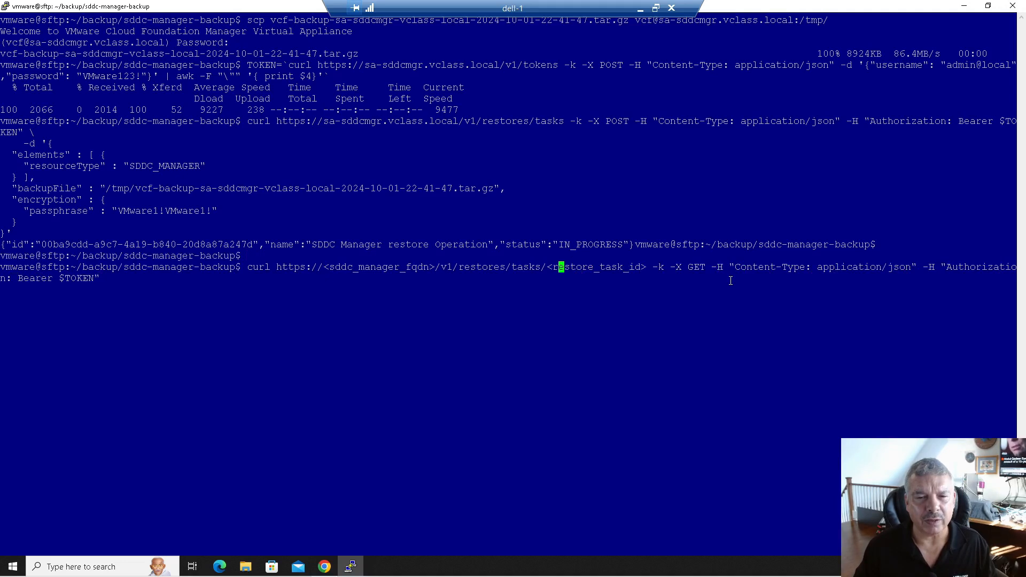
key("Right")
key("Right")
key("Right")
key("Right")
key("Right")
key("Right")
key("Right")
key("Right")
key("Right")
key("Right")
key("Right")
key("Right")
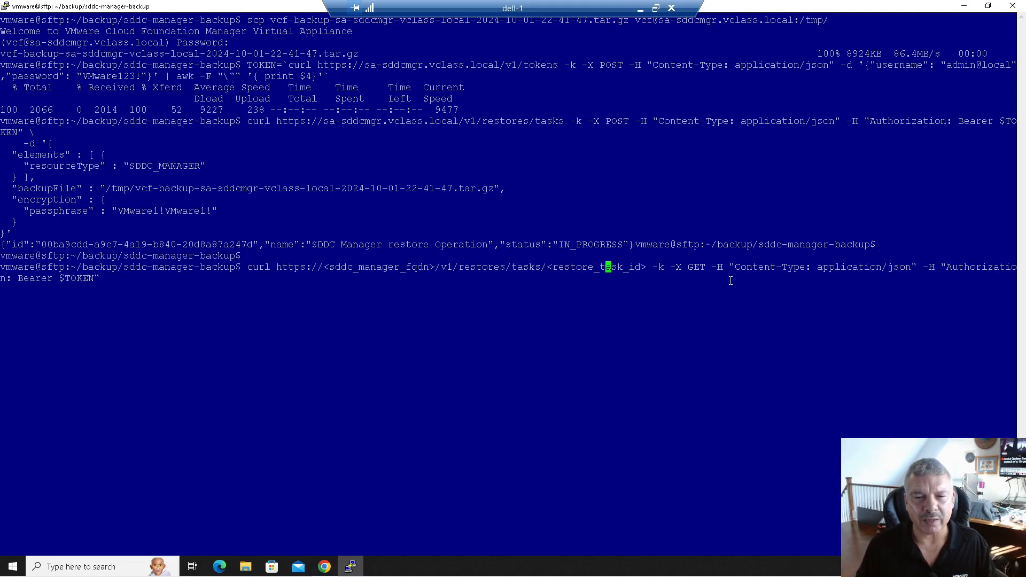
key("Right")
key("Right")
key("Right")
key("Right")
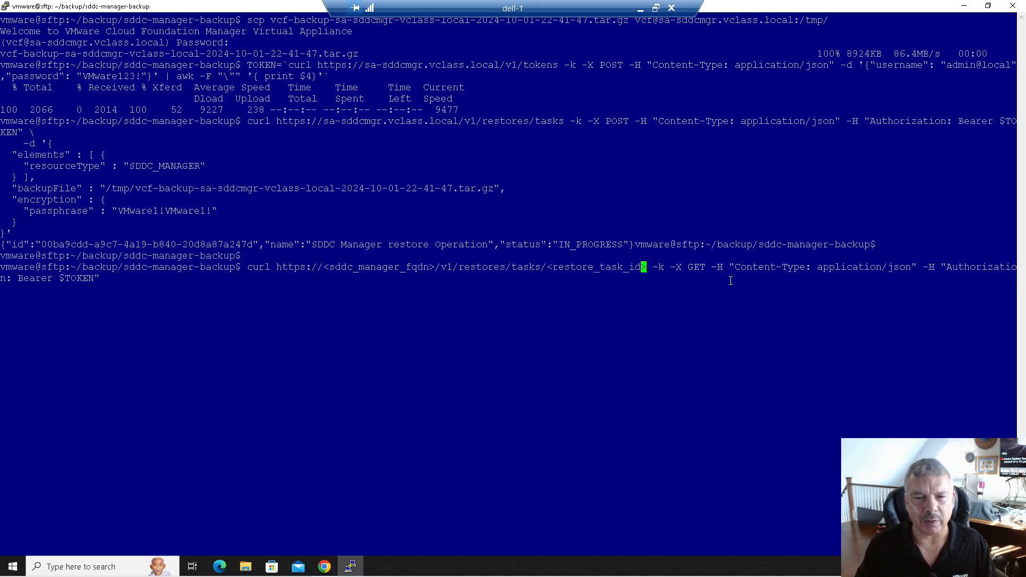
left_click_drag(548, 266, 645, 266)
left_click(593, 305)
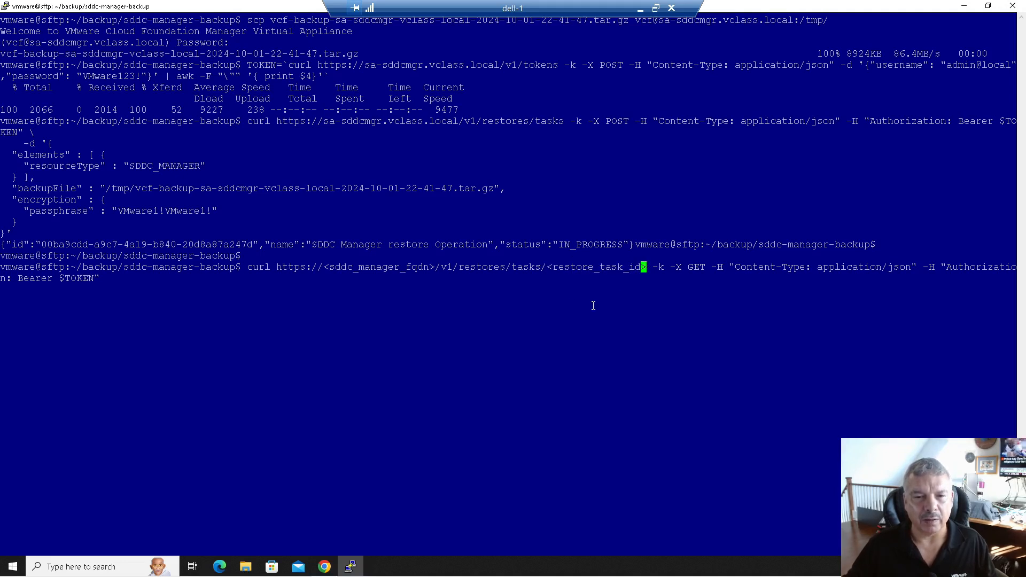
key("Left")
key("Left")
key("Left")
key("Left")
key("Left")
key("Left")
key("Left")
key("Left")
key("Left")
key("Left")
key("Left")
key("Left")
key("Left")
key("Left")
key("Left")
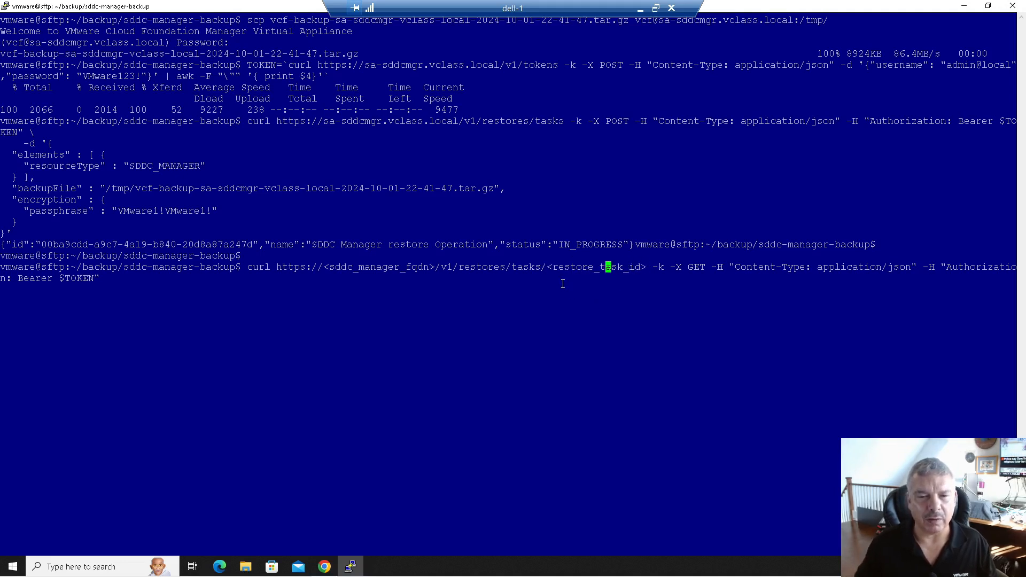
key("BackSpace")
key("Delete")
key("Delete")
key("Delete")
key("Delete")
key("Delete")
key("Delete")
key("Delete")
key("Delete")
key("Delete")
key("Delete")
key("Delete")
key("Delete")
key("Delete")
key("Delete")
key("Delete")
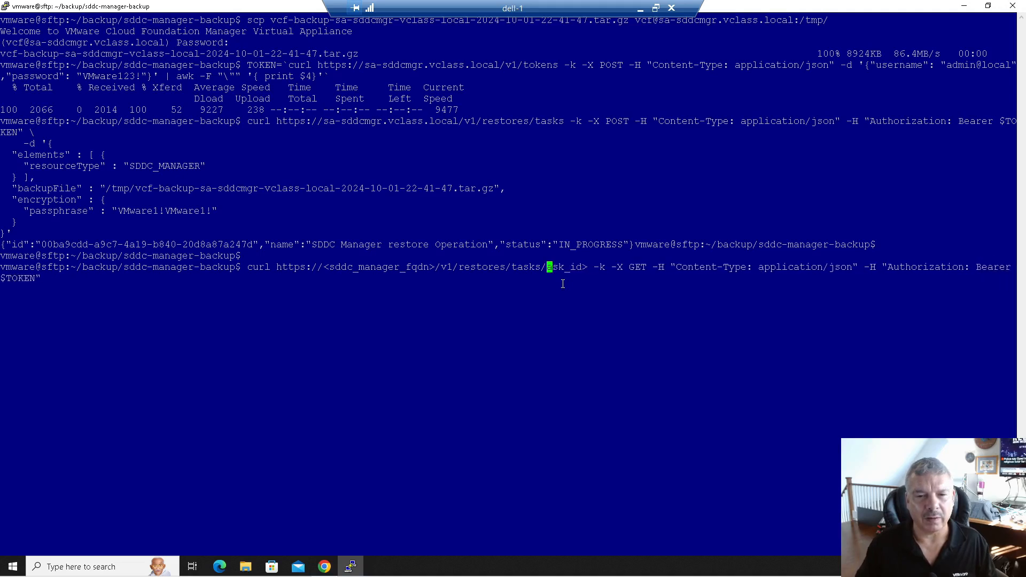
key("Delete")
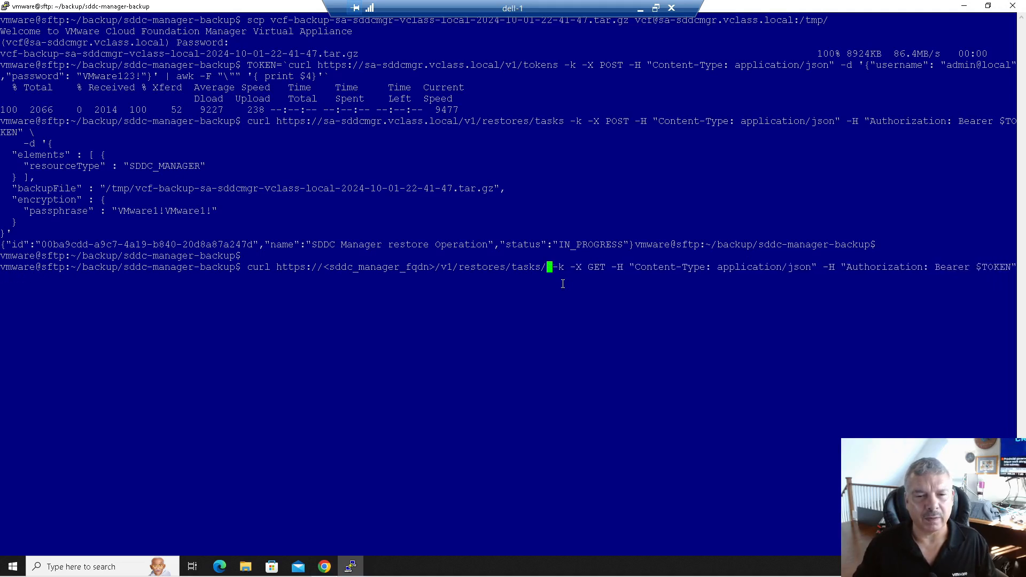
left_click_drag(253, 244, 47, 240)
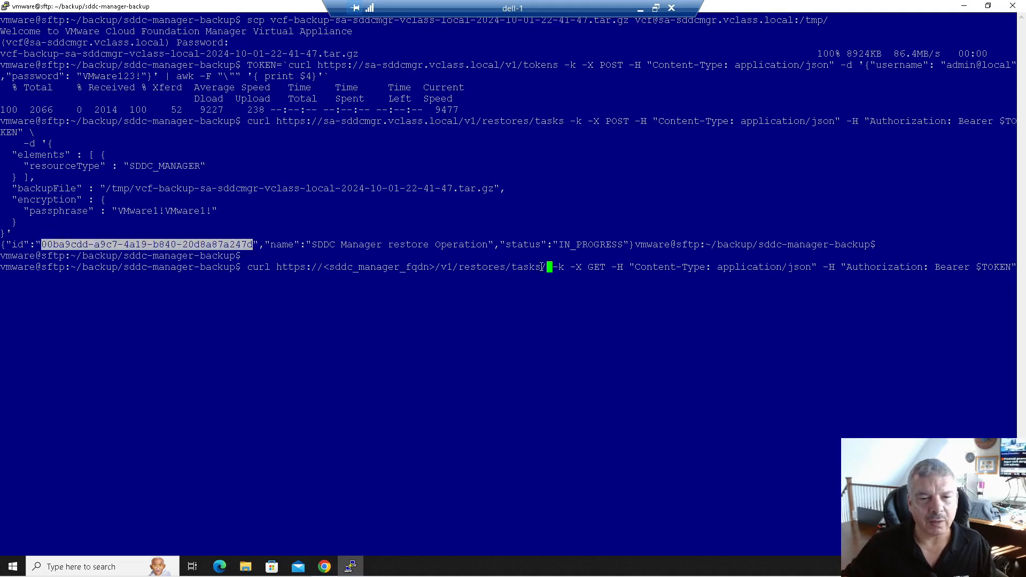
key("shift+Insert")
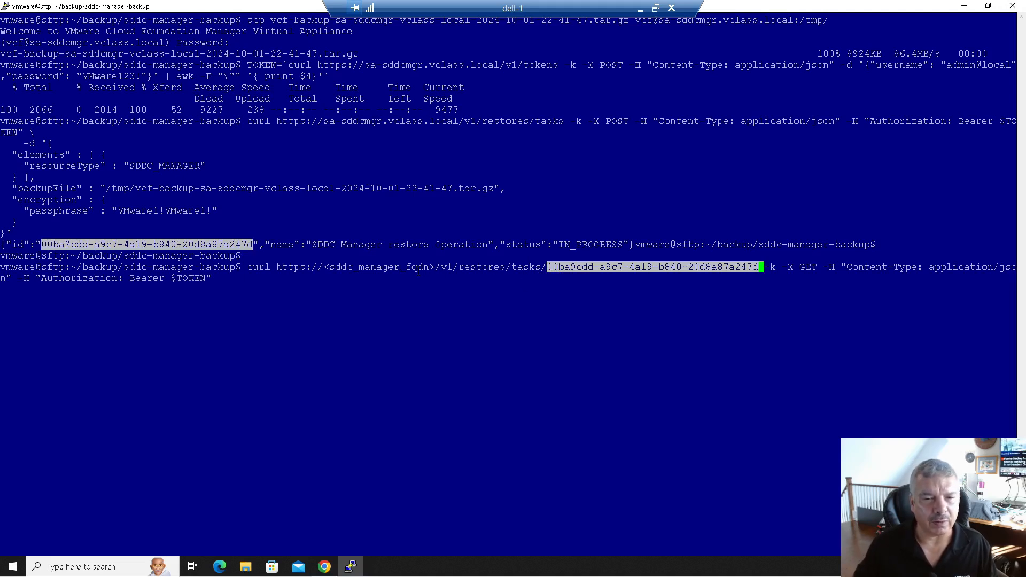
- Replace the host placeholder with sa-sddcmgr.vclass.local and run the status query
key("Left")
key("Left")
key("Left")
key("Left")
key("Left")
key("Left")
key("Left")
key("Left")
key("Left")
key("Left")
key("Left")
key("Left")
key("Left")
key("Left")
key("Left")
key("Left")
key("Left")
key("Left")
key("Left")
key("Left")
key("Left")
key("Left")
key("Left")
key("Left")
key("Left")
key("Left")
key("Left")
key("Left")
key("Left")
key("Left")
key("Left")
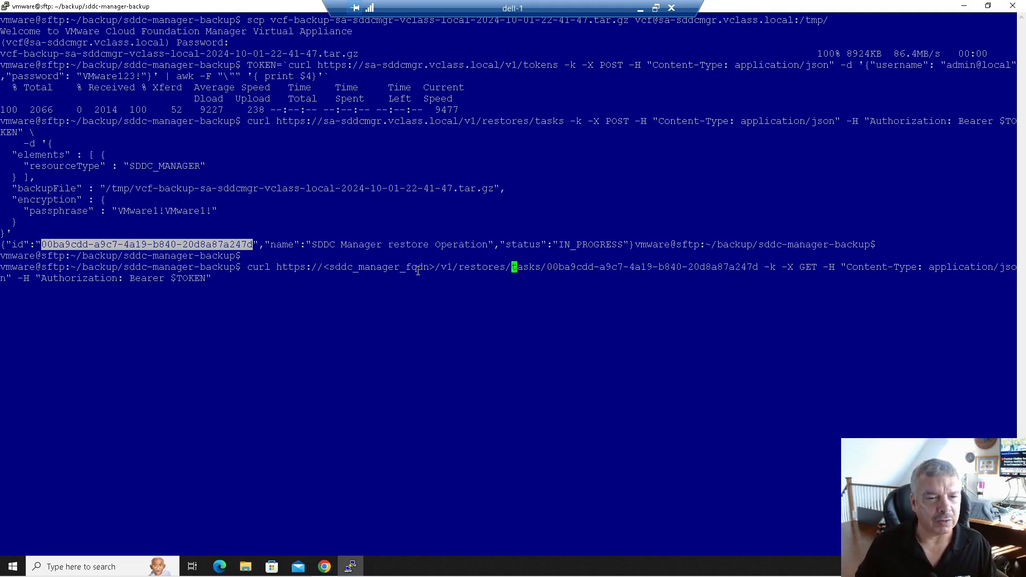
key("Left")
key("Left")
key("Left")
key("Left")
key("BackSpace")
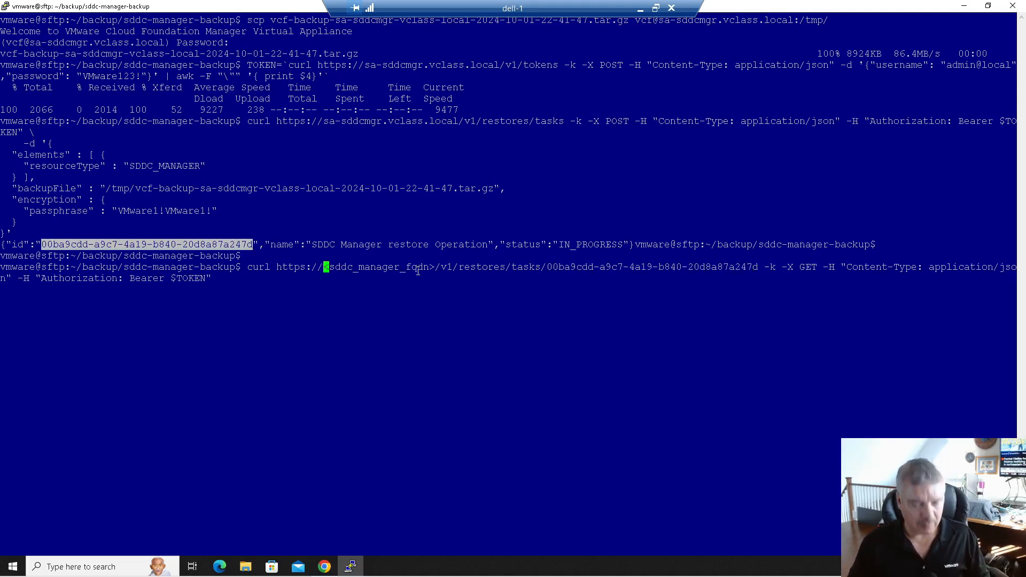
type("sa--")
type("sddcmgr")
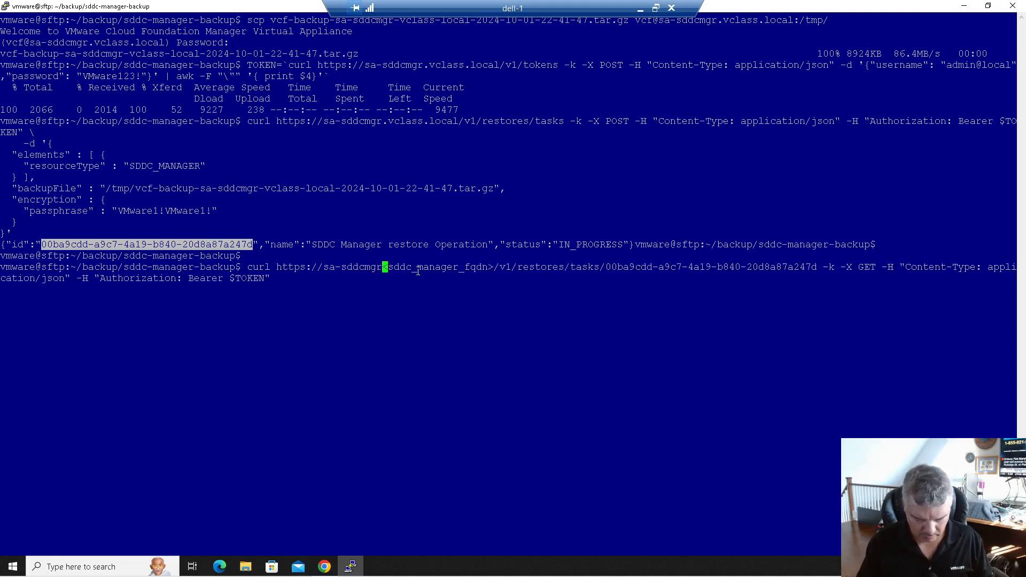
type(".vclass.loc")
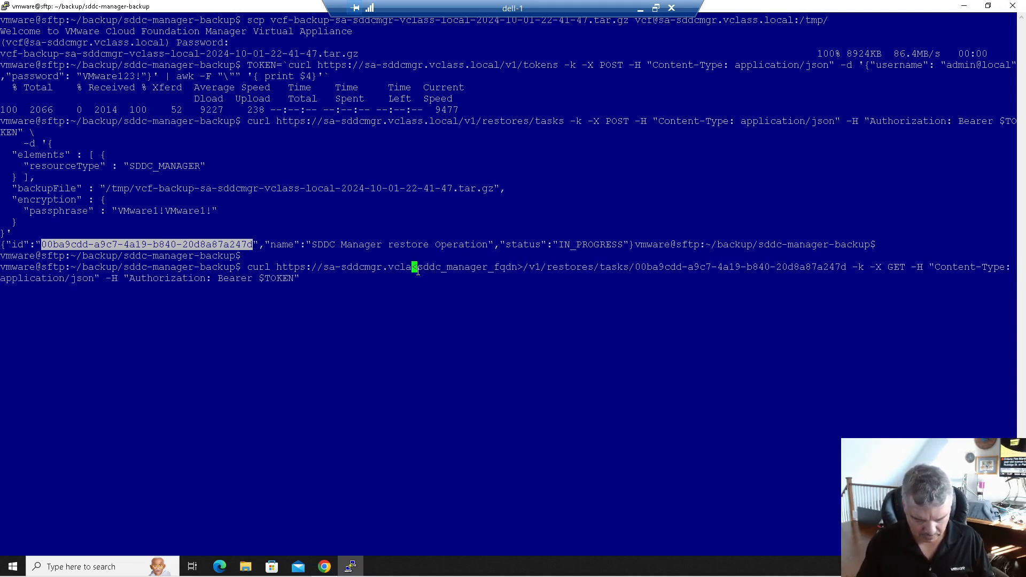
type("al")
key("Delete")
key("Delete")
key("Delete")
key("Delete")
key("Delete")
key("Delete")
key("Delete")
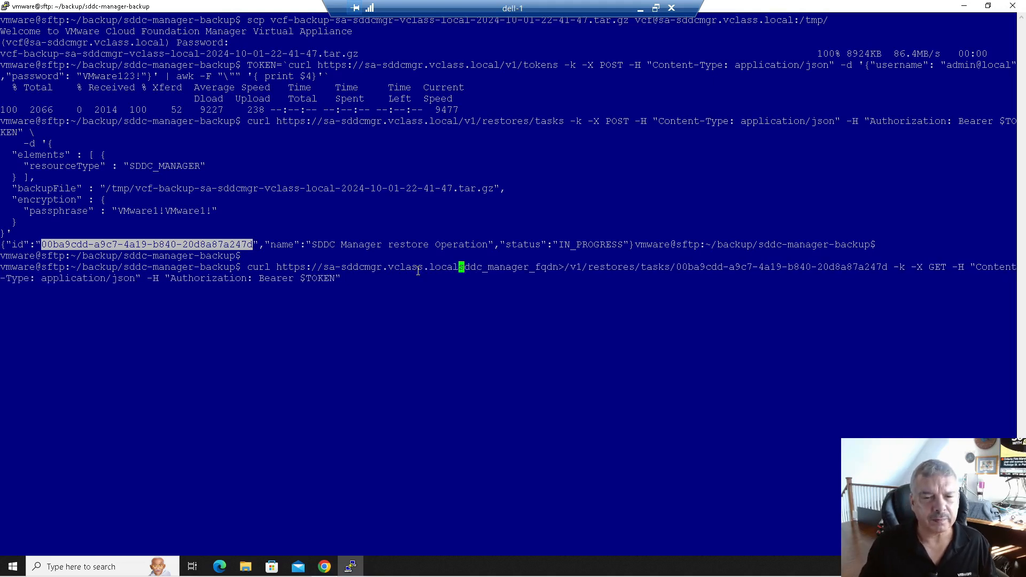
key("Delete")
key("Delete")
key("Delete")
key("Delete")
key("Delete")
key("Delete")
key("Delete")
key("Delete")
key("Delete")
key("Delete")
key("Delete")
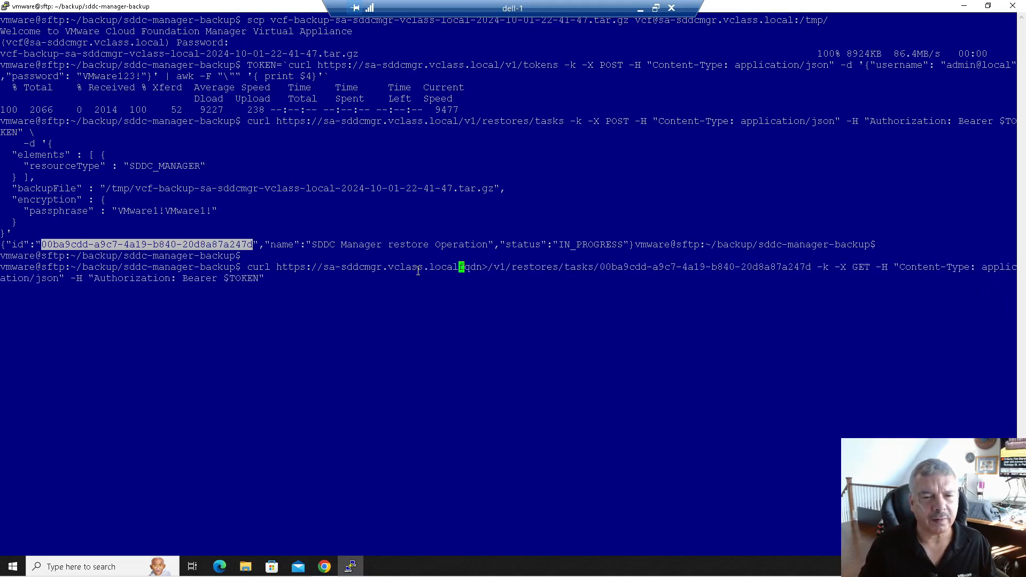
key("Delete")
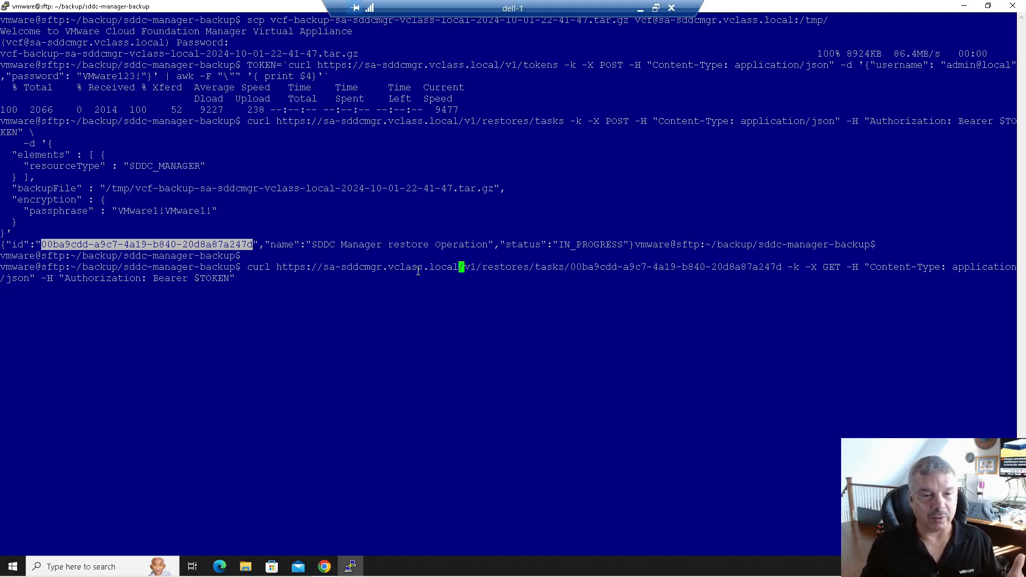
key("Return")
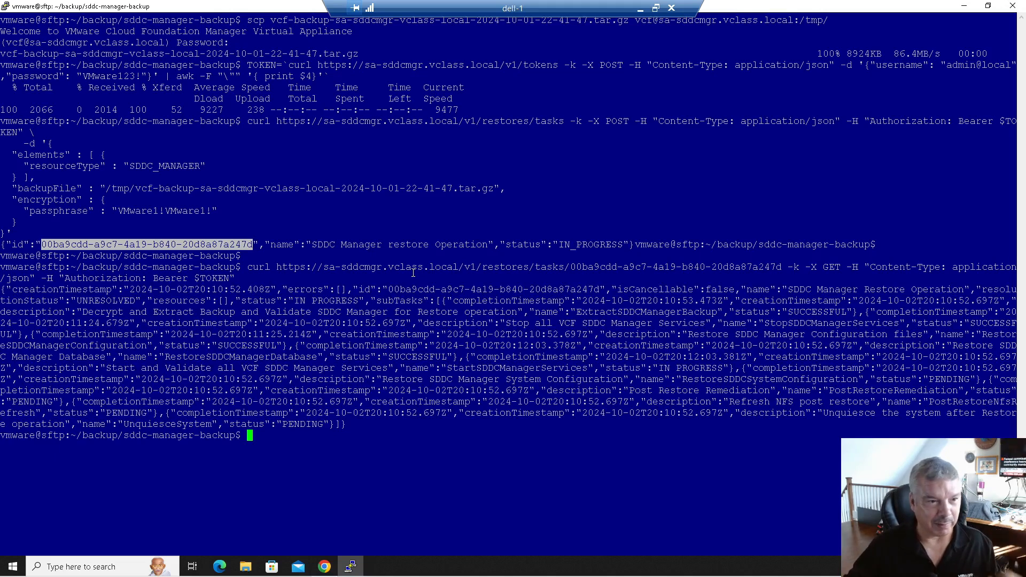
- Check the output: overall IN_PROGRESS, not cancellable, final subtasks PENDING; then recall the status query
left_click_drag(243, 300, 362, 299)
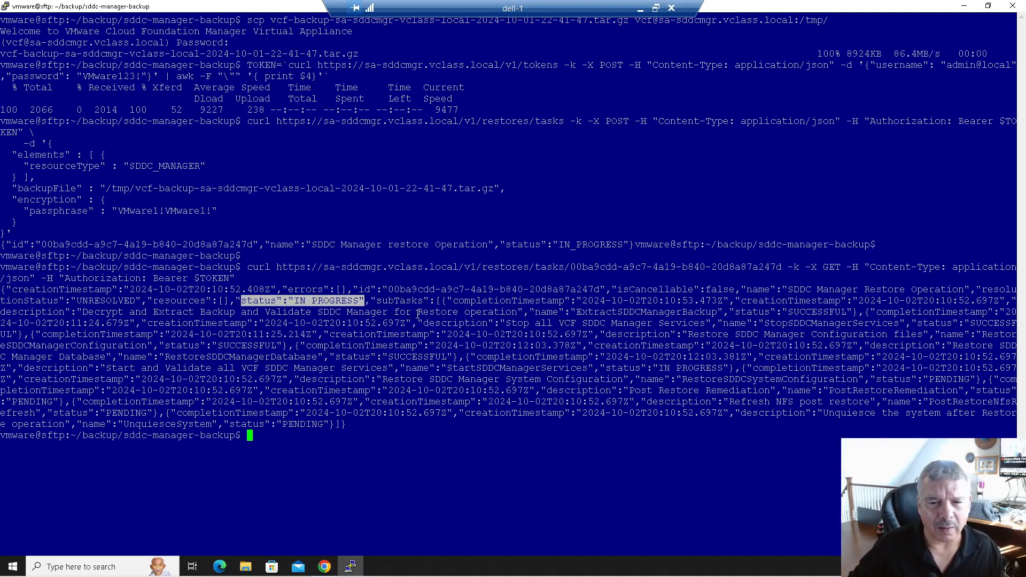
left_click_drag(614, 290, 733, 291)
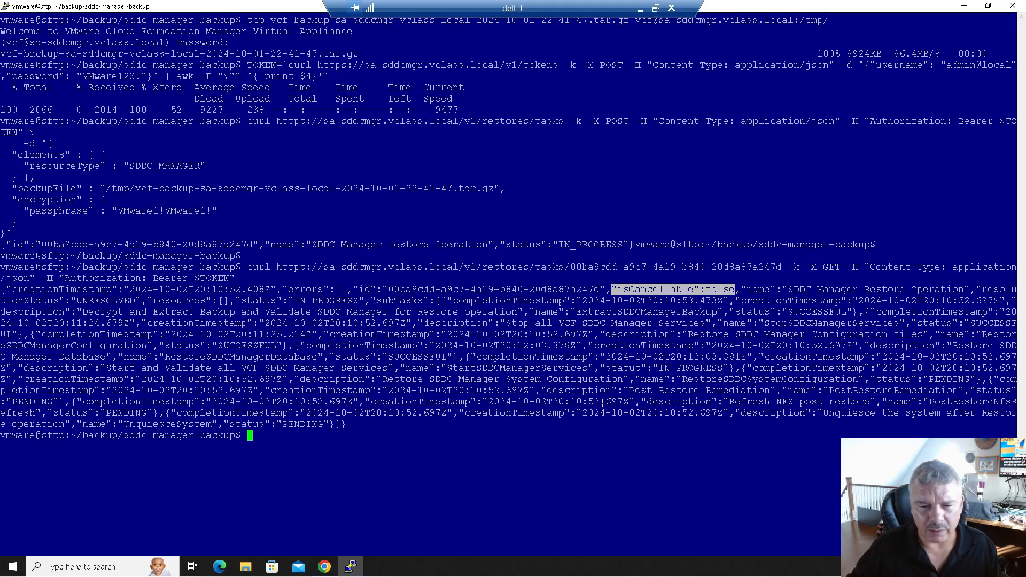
left_click_drag(234, 423, 322, 428)
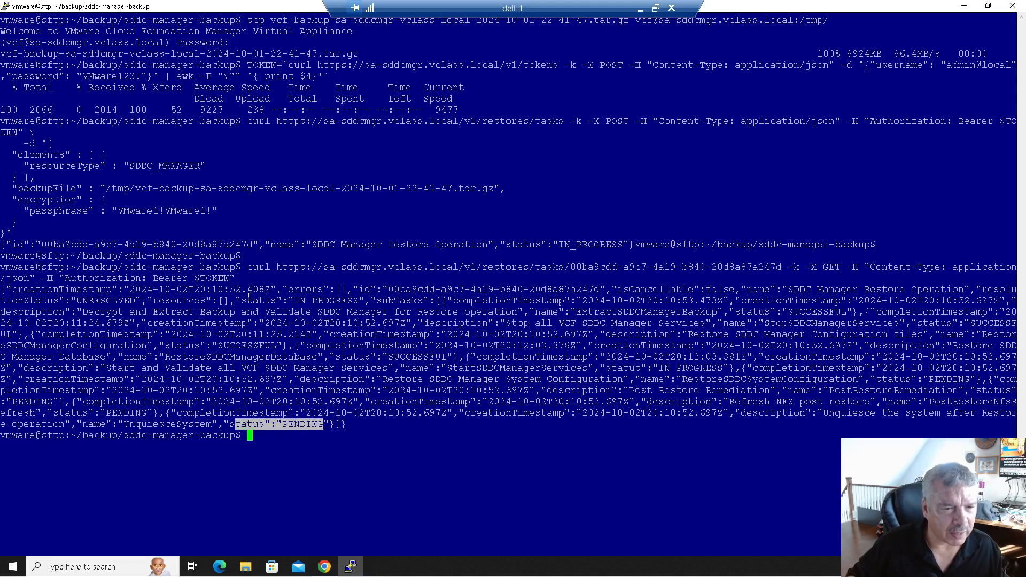
left_click_drag(247, 300, 351, 301)
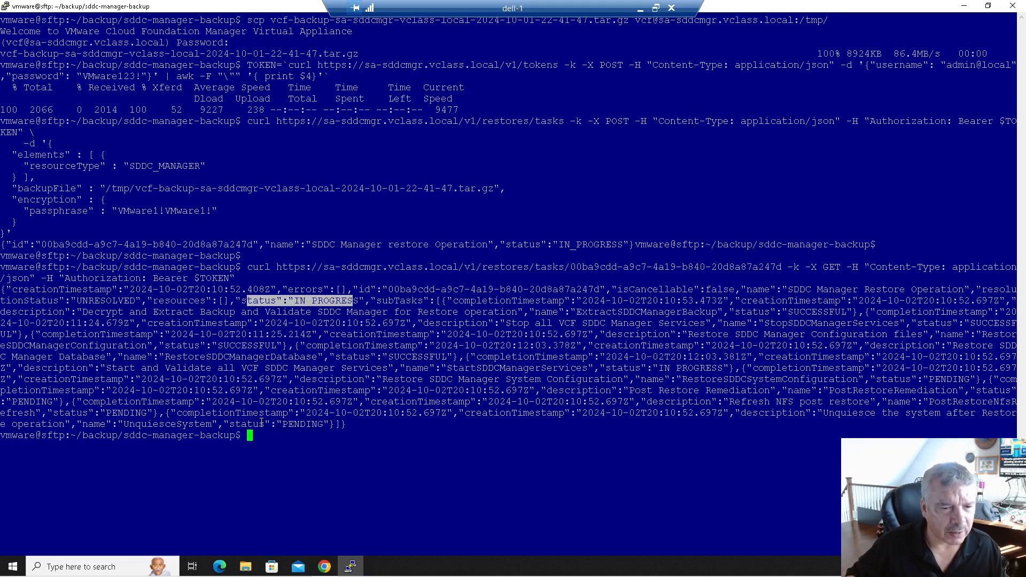
left_click_drag(231, 424, 324, 424)
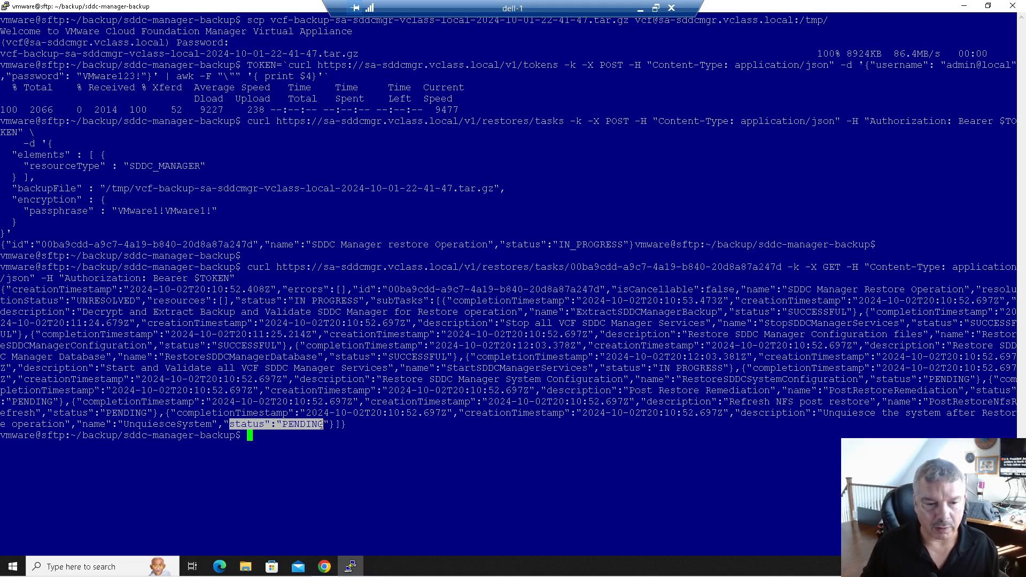
key("Up")
- Rerun the status query: database restore SUCCESSFUL, overall still IN_PROGRESS, final subtask PENDING
key("Return")
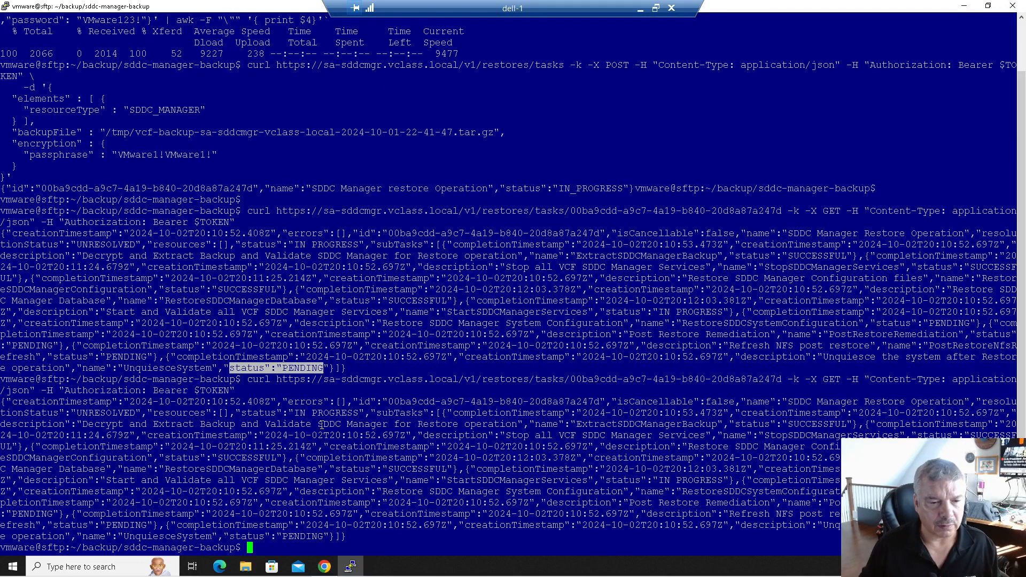
left_click_drag(241, 413, 358, 415)
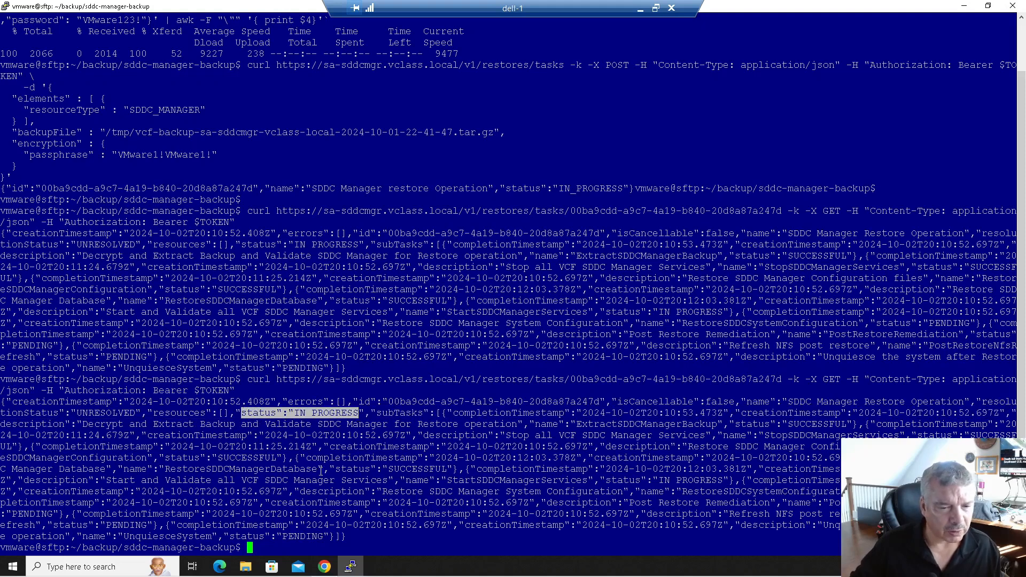
left_click_drag(331, 469, 453, 469)
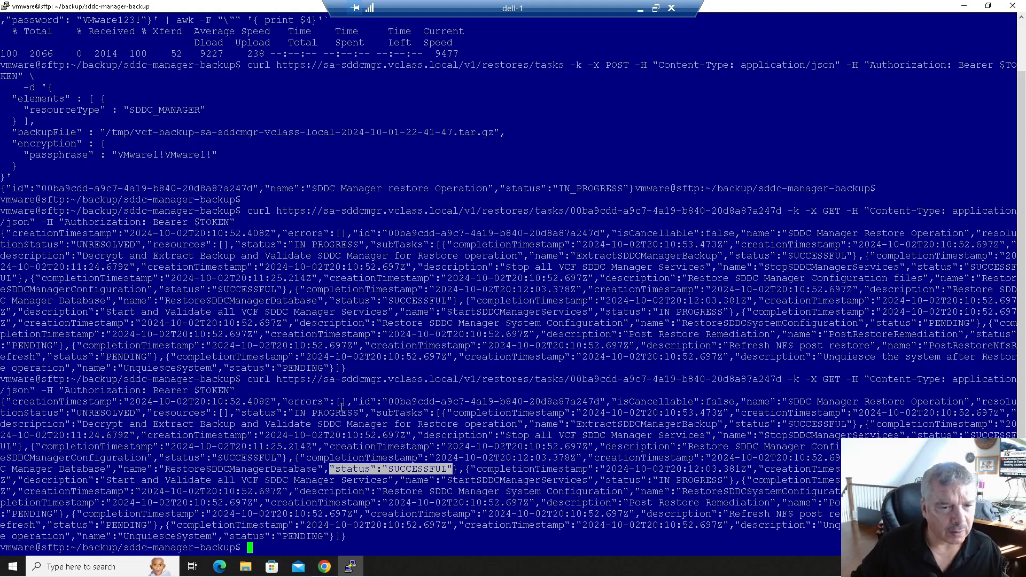
left_click_drag(336, 301, 435, 301)
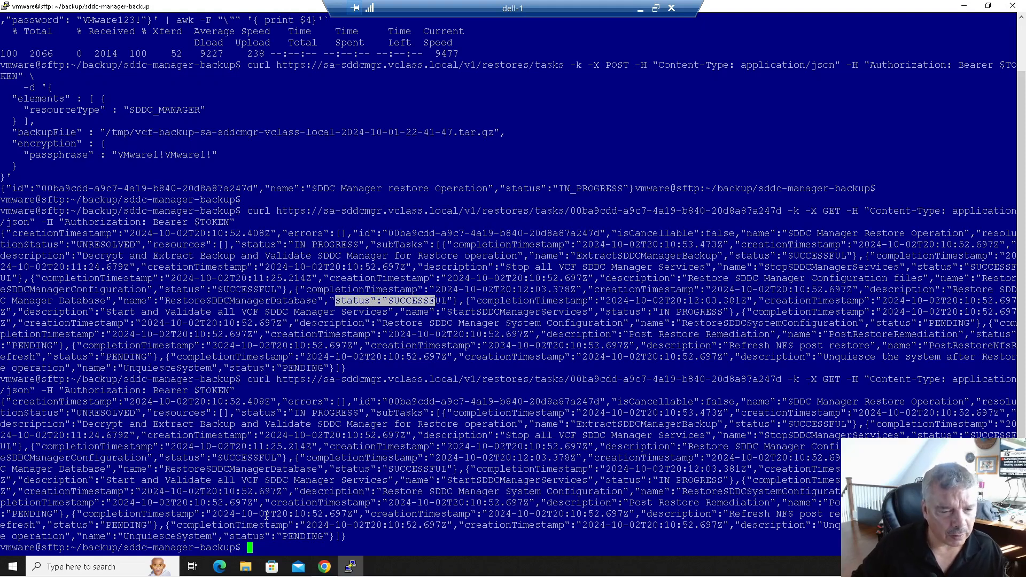
left_click_drag(230, 536, 323, 536)
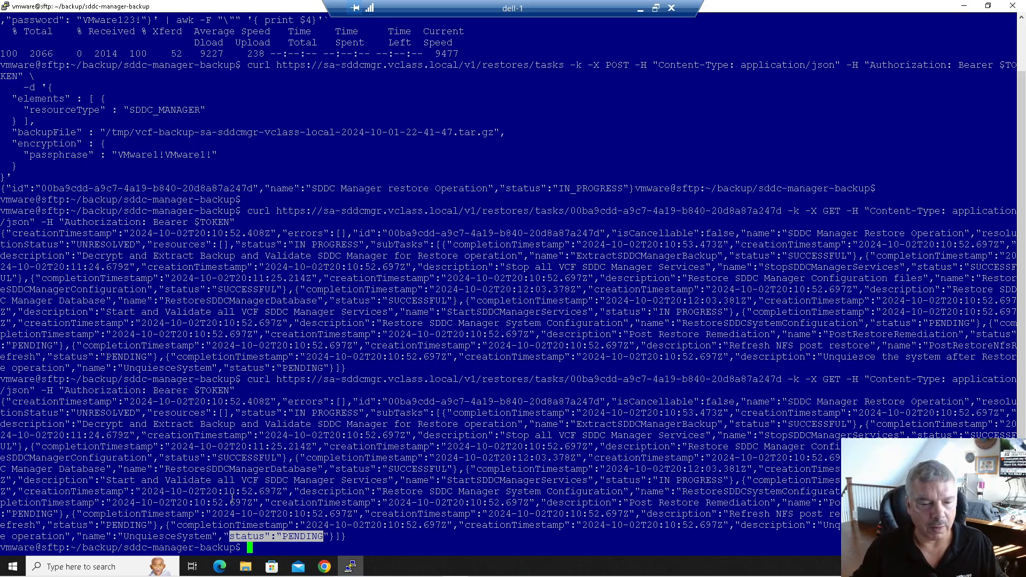
middle_click(351, 568)
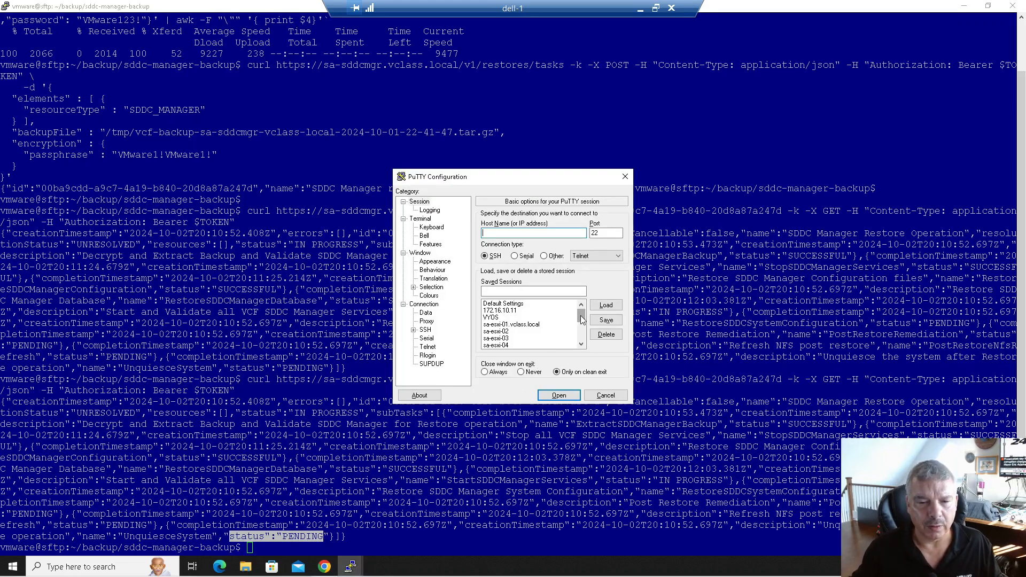
- Open the saved sa-sddcmgr.vclass.local session, accept the host key, and log in as vcf
left_click_drag(578, 320, 581, 345)
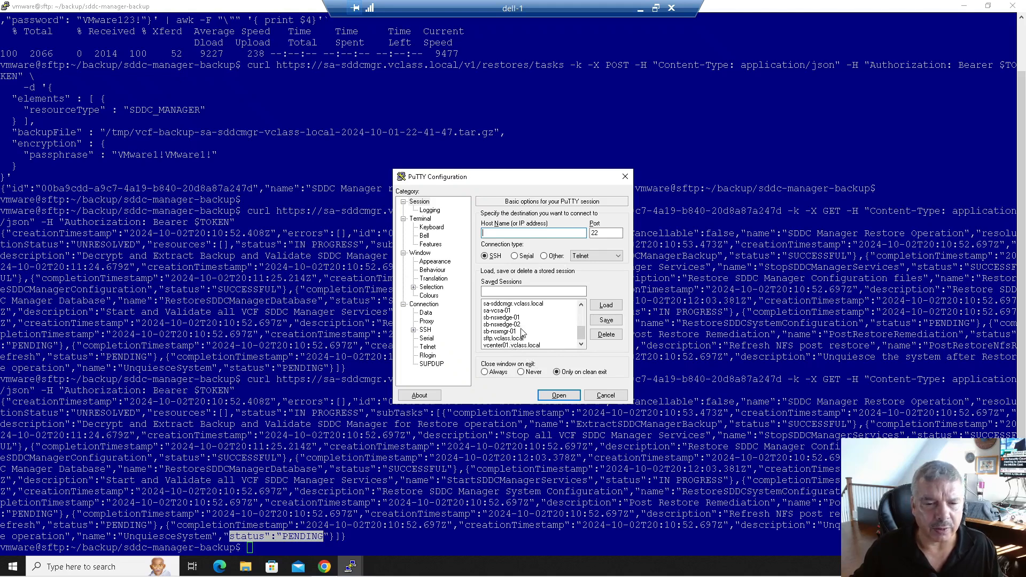
double_click(514, 304)
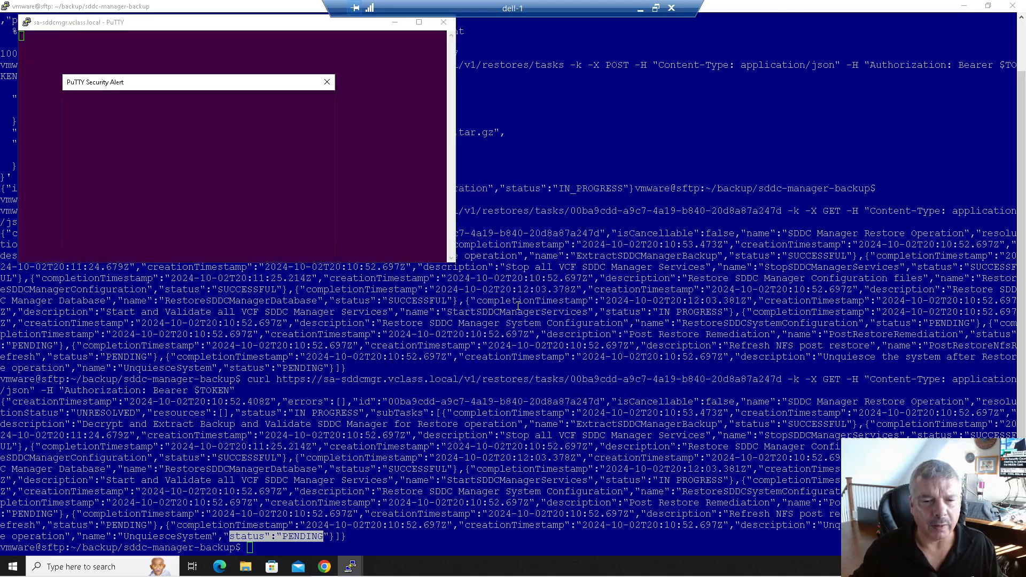
left_click(214, 274)
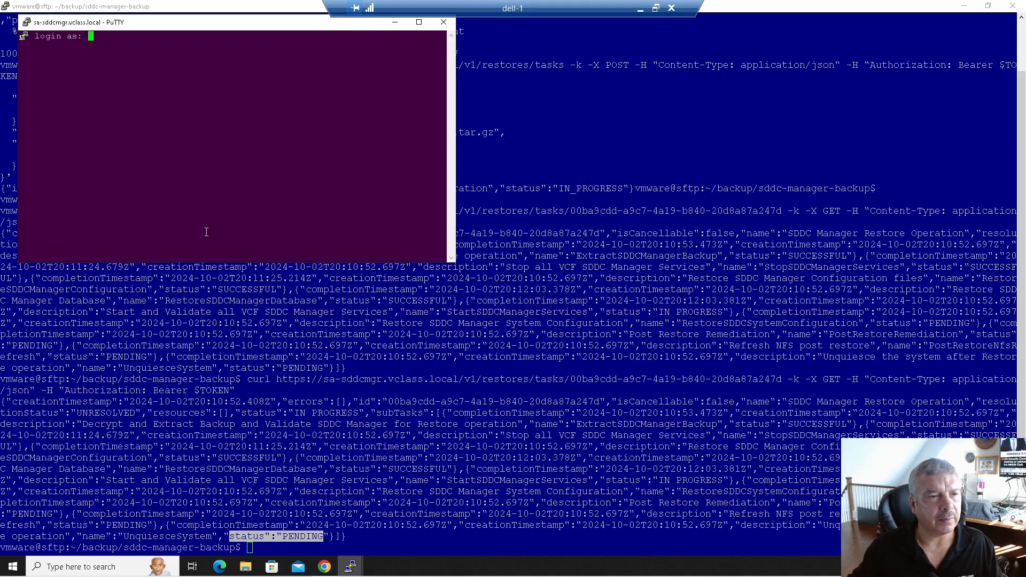
type("vcf")
key("Return")
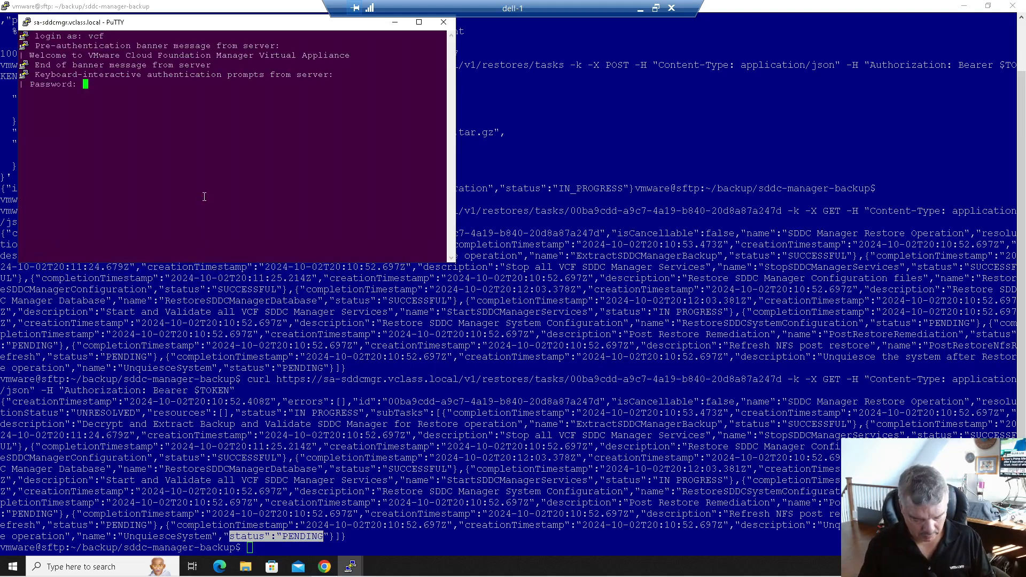
key("Return")
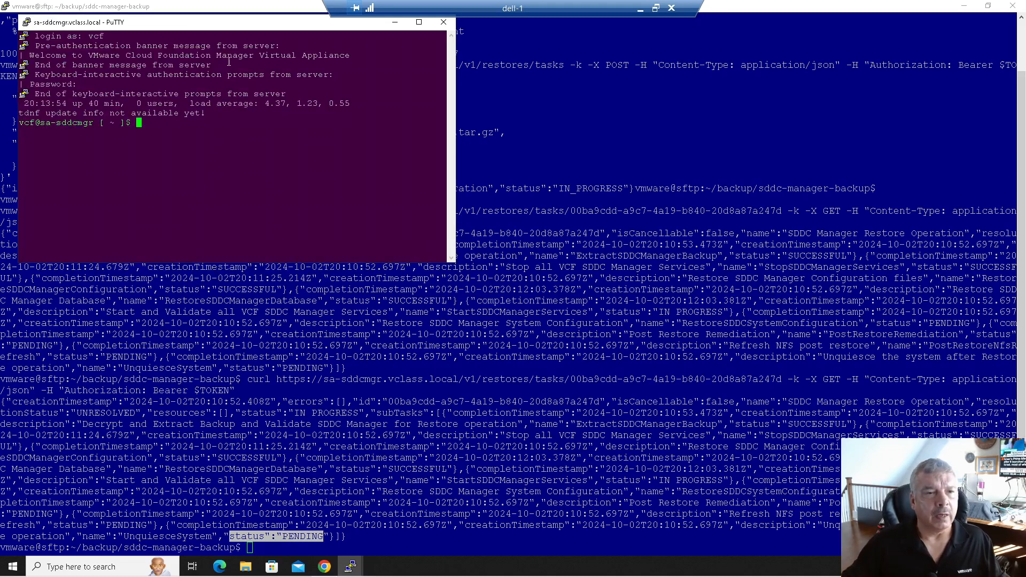
left_click_drag(694, 237, 771, 284)
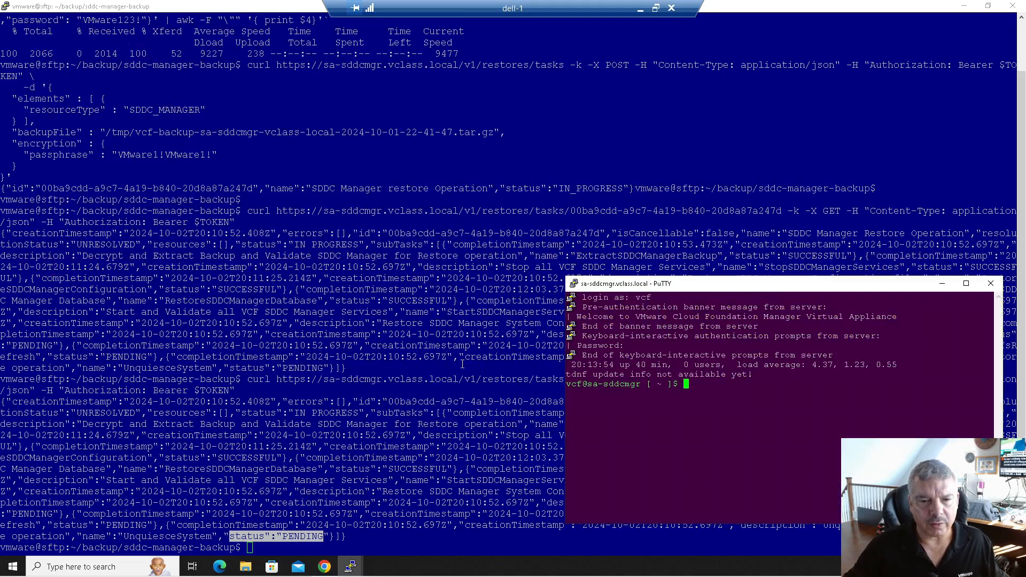
- Arrange the sftp and SDDC Manager PuTTY windows side by side
left_click(987, 6)
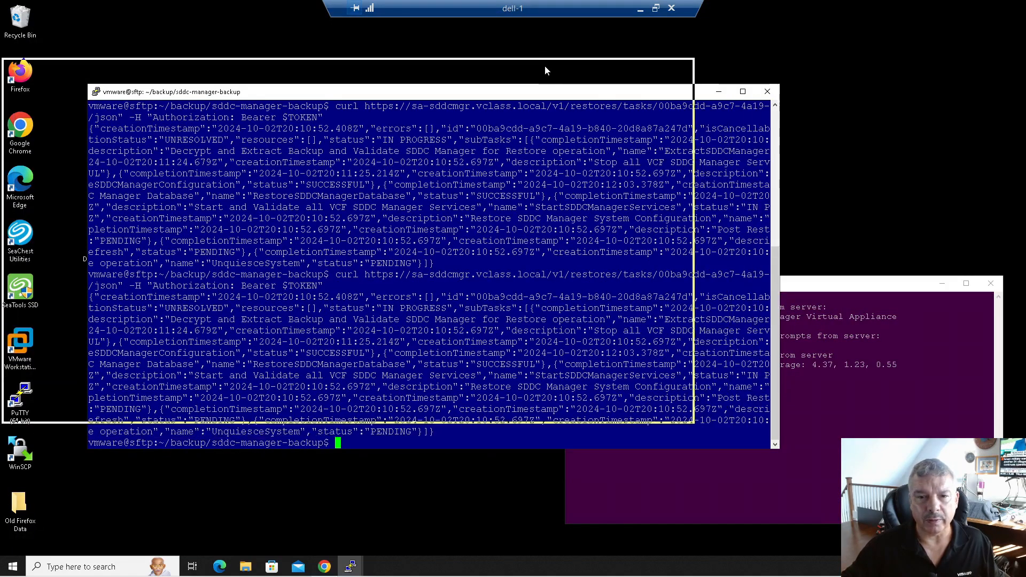
left_click_drag(550, 72, 542, 66)
left_click(792, 277)
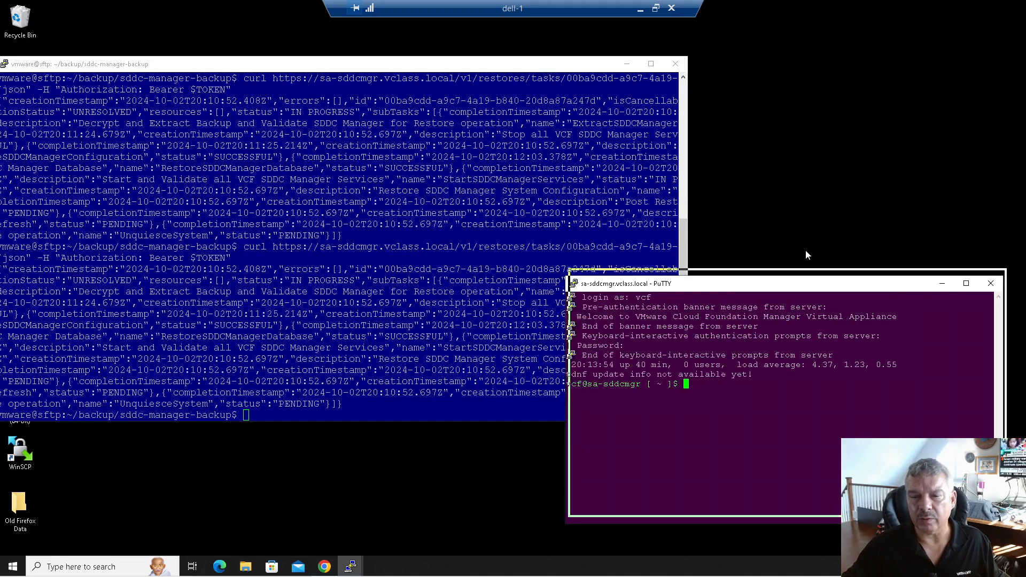
left_click_drag(807, 255, 817, 202)
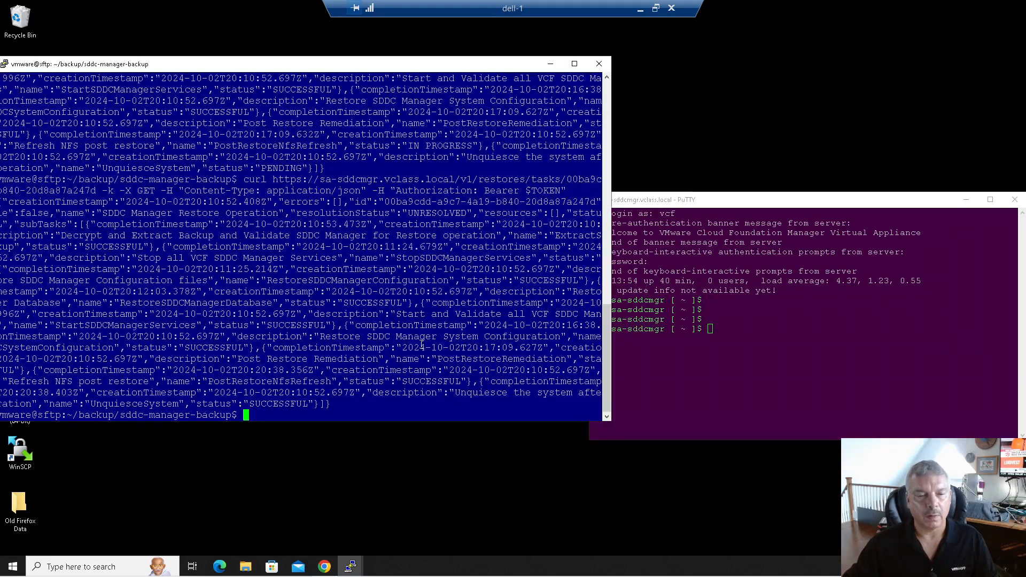
- Rerun the status query and confirm configuration, database and UnquiesceSystem subtasks are SUCCESSFUL
key("Up")
key("Return")
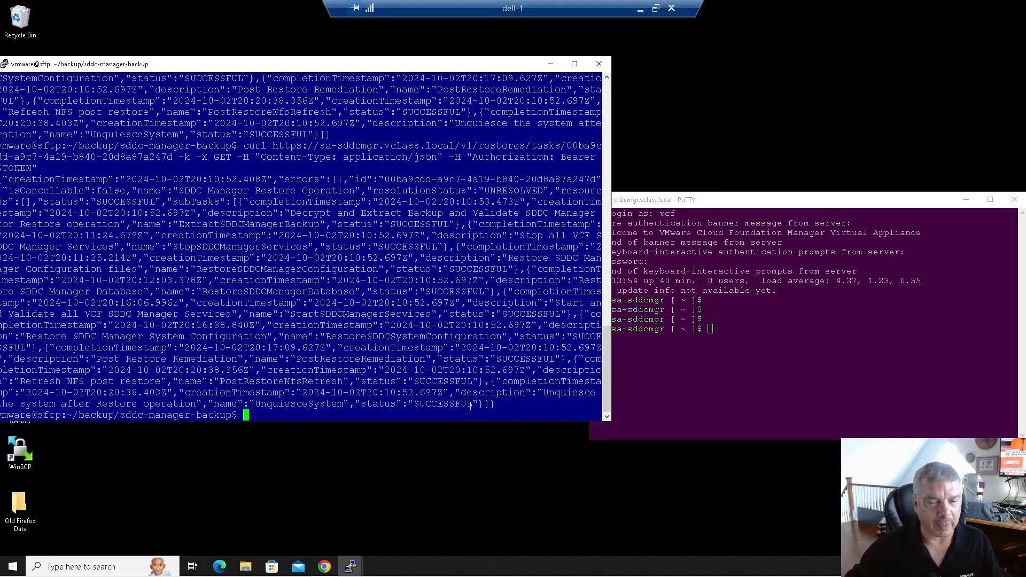
left_click_drag(473, 405, 326, 403)
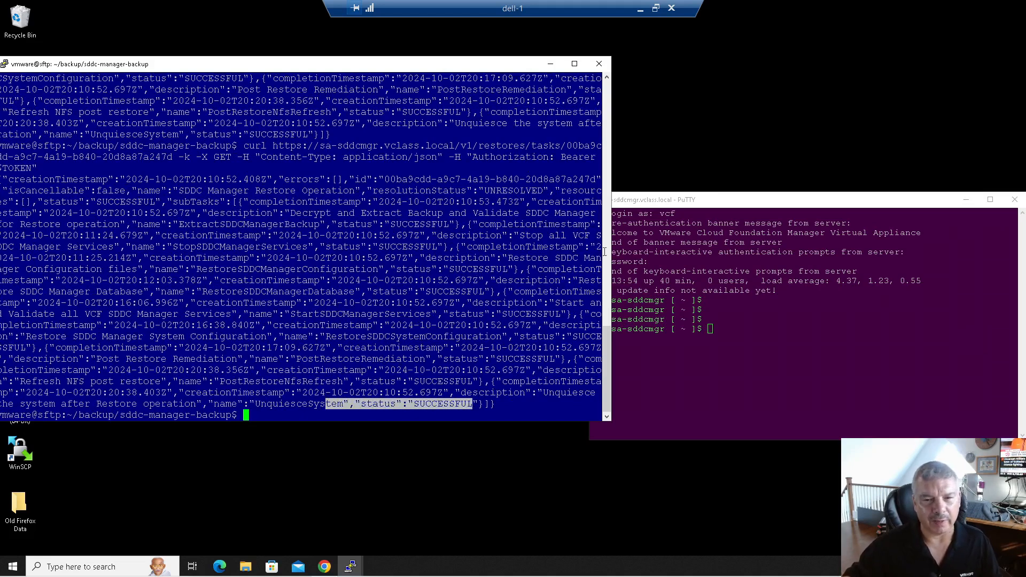
left_click_drag(612, 257, 963, 257)
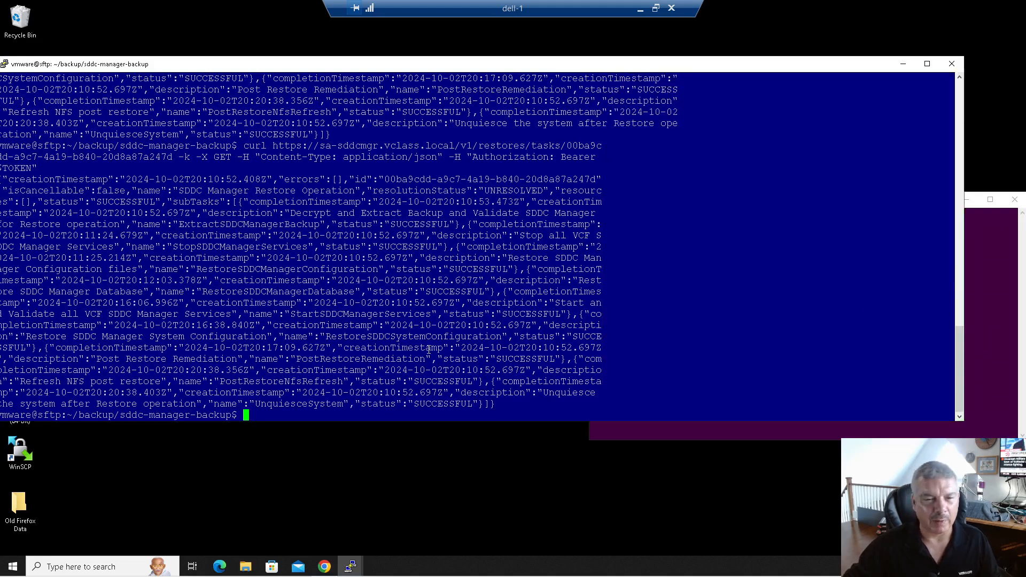
left_click_drag(245, 404, 461, 405)
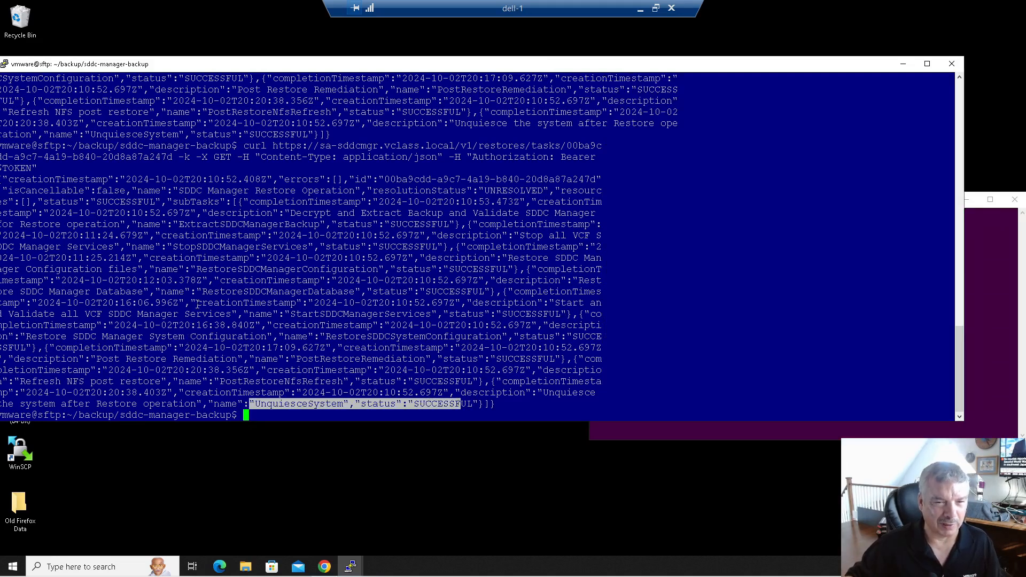
left_click_drag(396, 269, 506, 269)
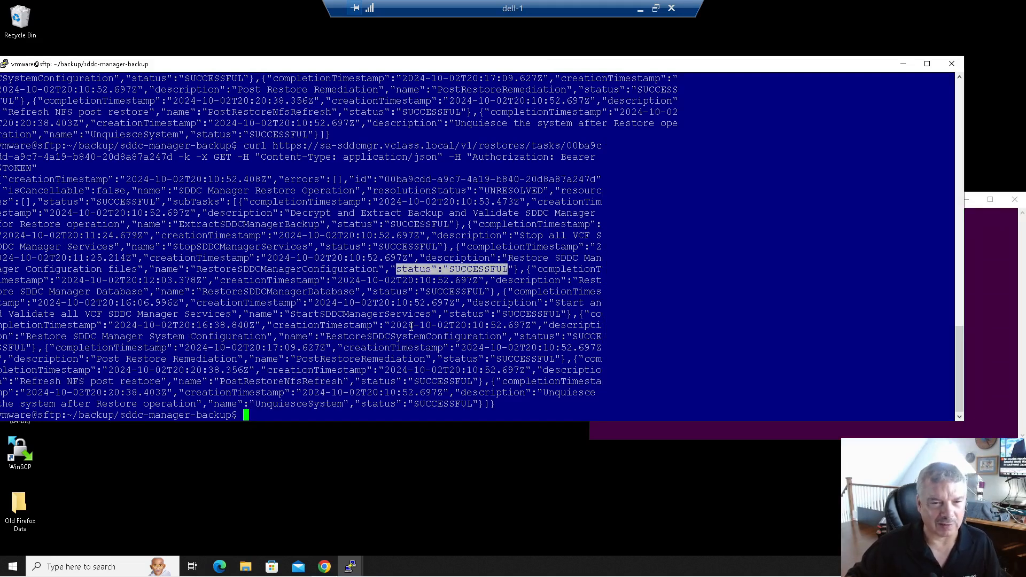
left_click_drag(367, 291, 452, 292)
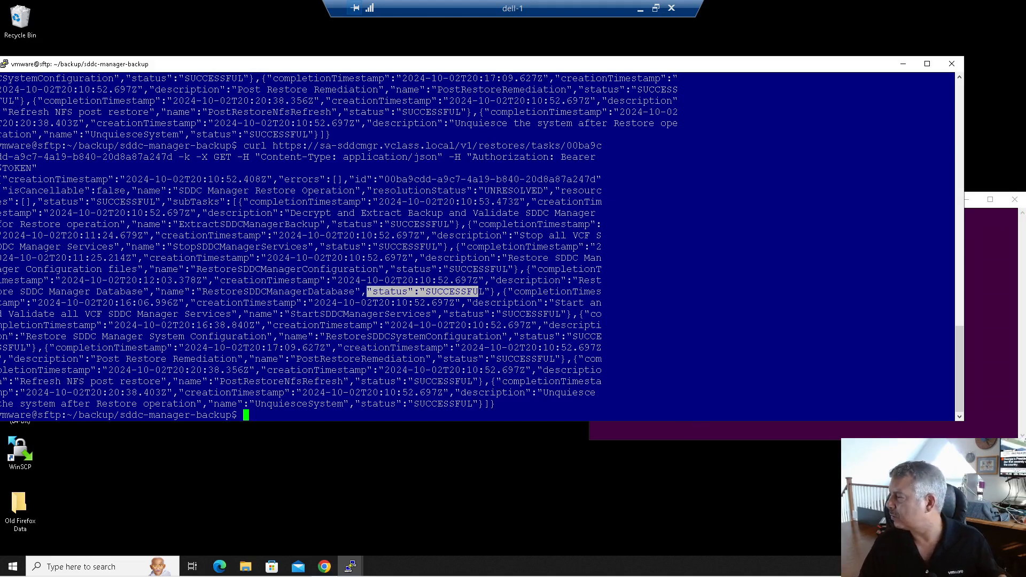
left_click_drag(1025, 160, 441, 18)
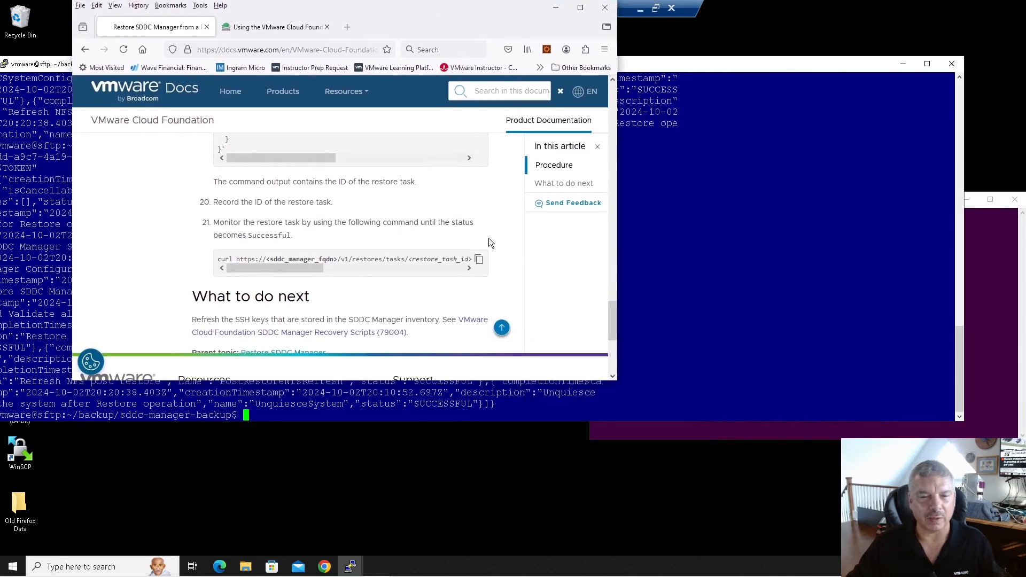
- Maximize the docs page, note step 21's monitor-until-Successful instruction, and open the Recovery Scripts (79004) article
scroll(495, 241, "down", 3)
scroll(465, 238, "up", 5)
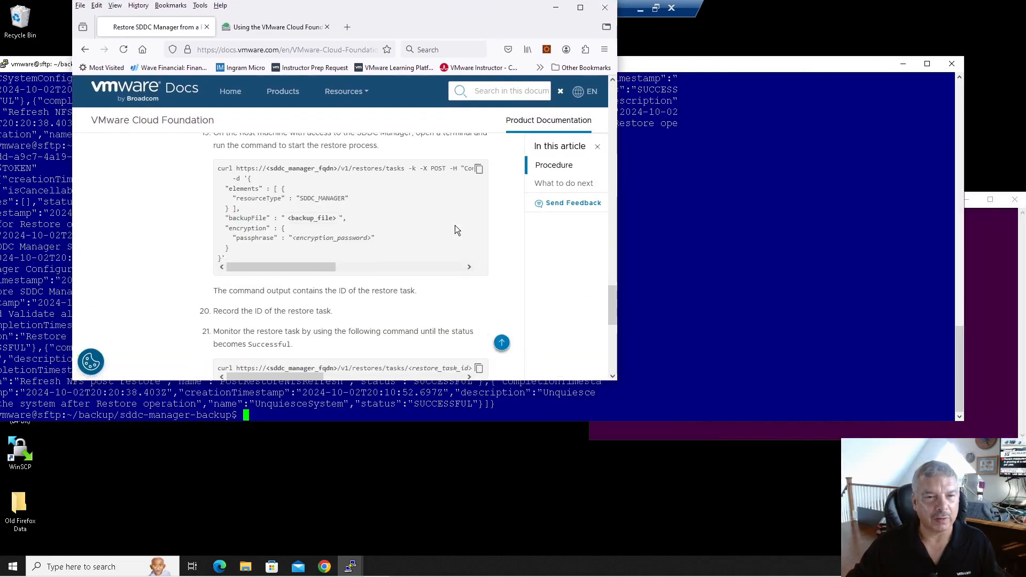
left_click(580, 9)
scroll(474, 211, "down", 3)
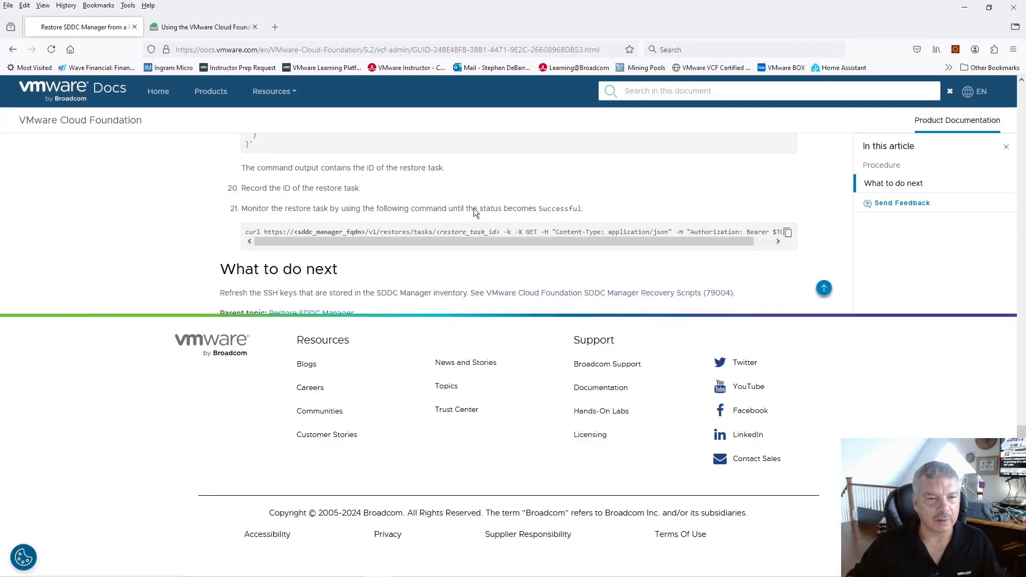
scroll(247, 207, "up", 2)
left_click_drag(267, 318, 561, 320)
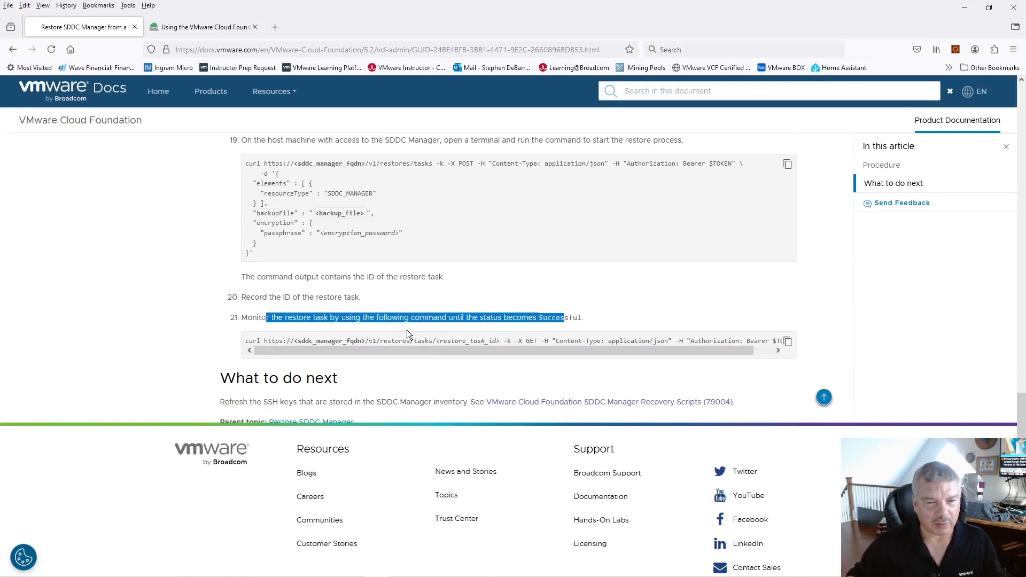
scroll(406, 329, "down", 1)
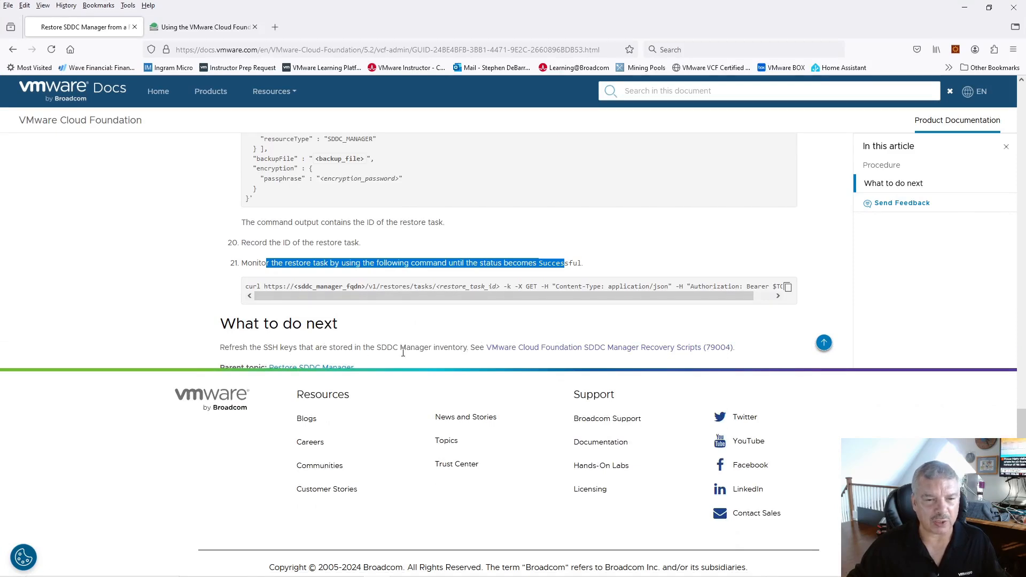
left_click(554, 349)
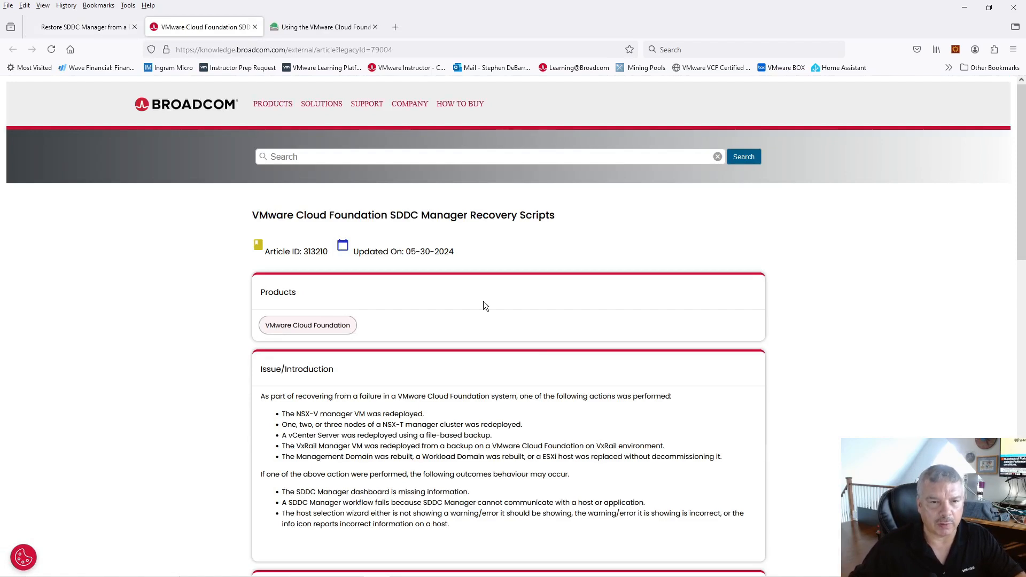
- Read the KB intro and its cases: NSX-V, NSX-T, vCenter backup, VxRail Manager, and rebuilt domain or replaced host
scroll(390, 348, "down", 1)
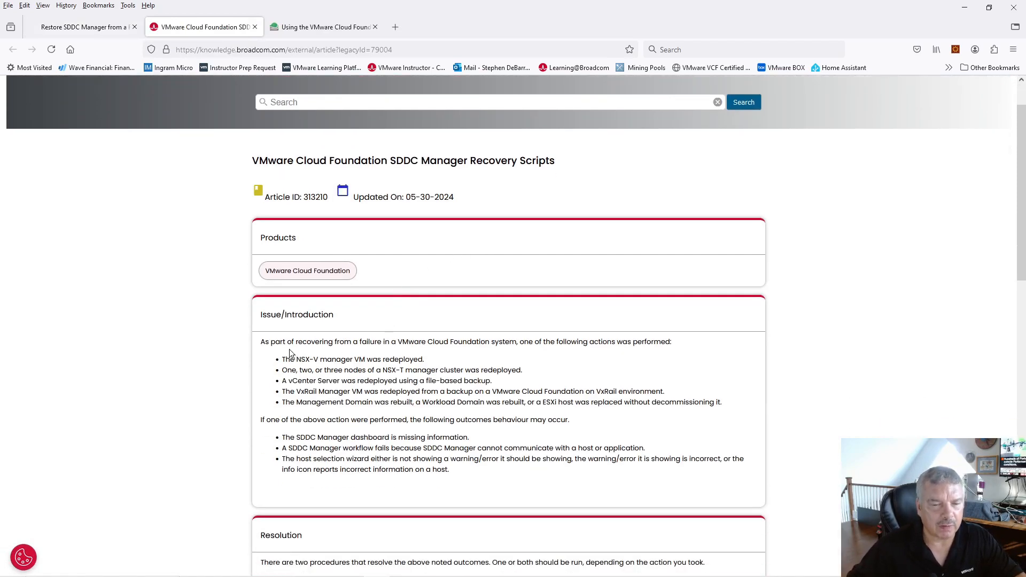
left_click_drag(312, 344, 667, 342)
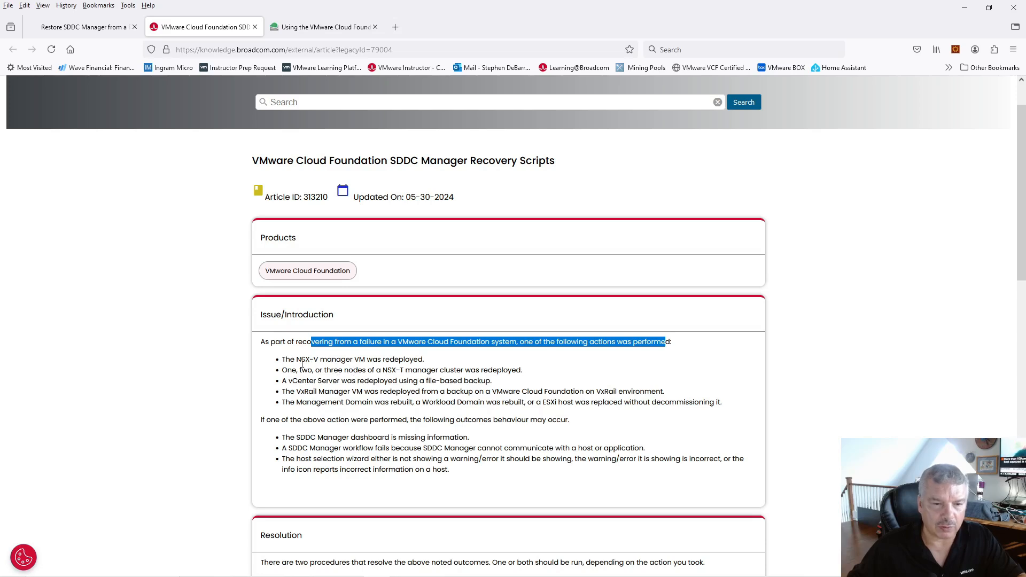
left_click_drag(297, 359, 437, 362)
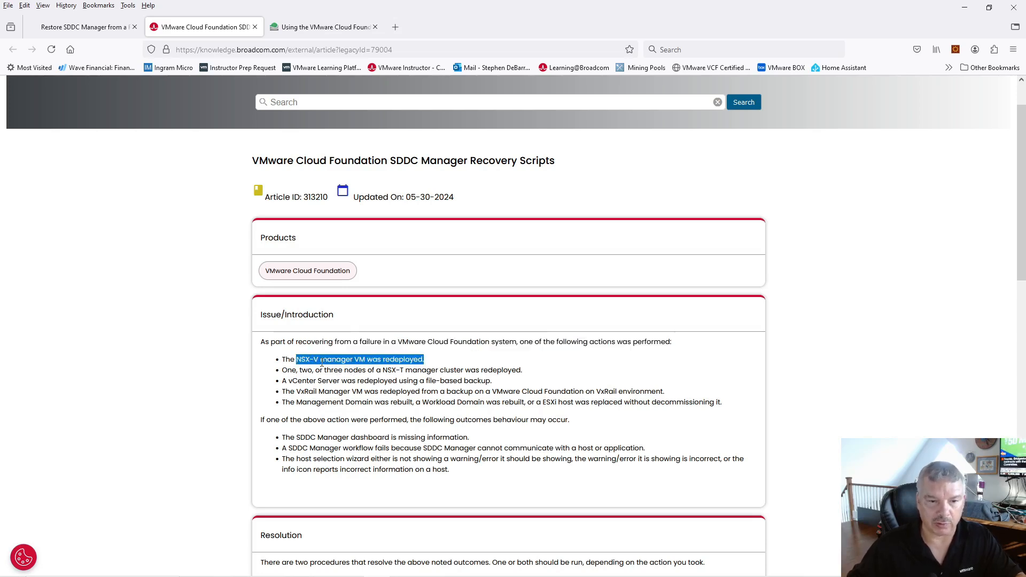
left_click_drag(333, 370, 441, 369)
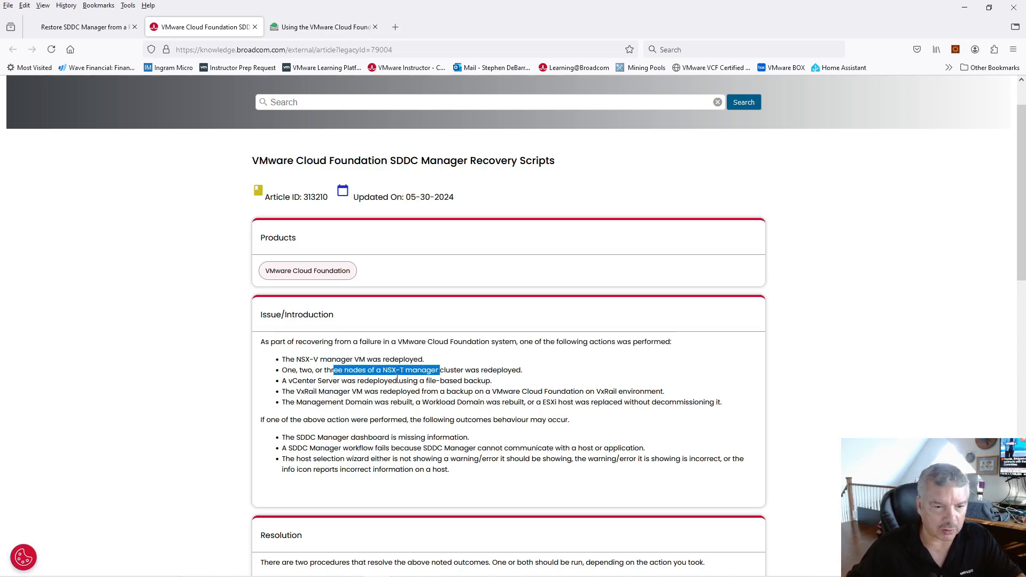
left_click_drag(357, 382, 475, 382)
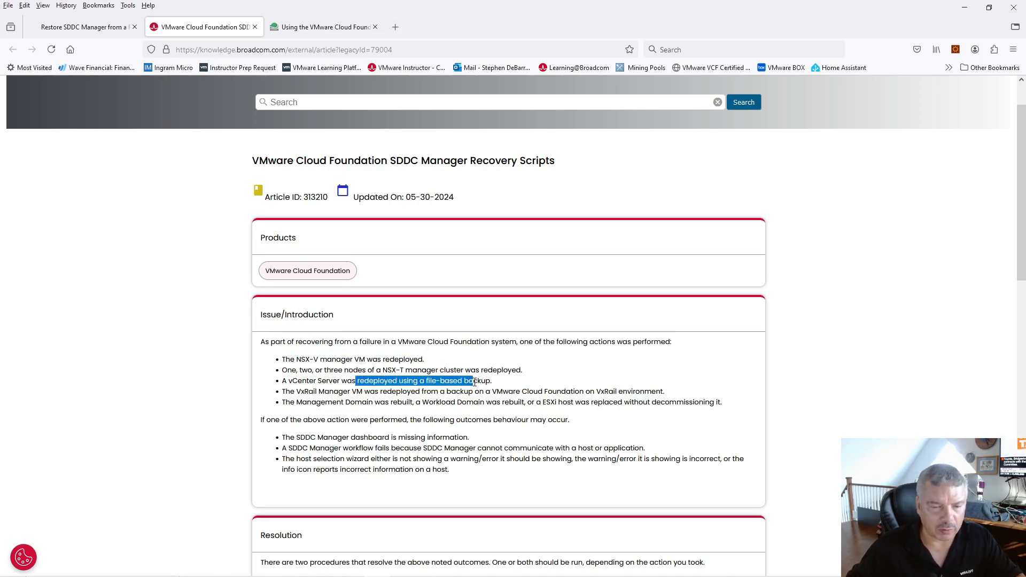
left_click_drag(319, 394, 445, 392)
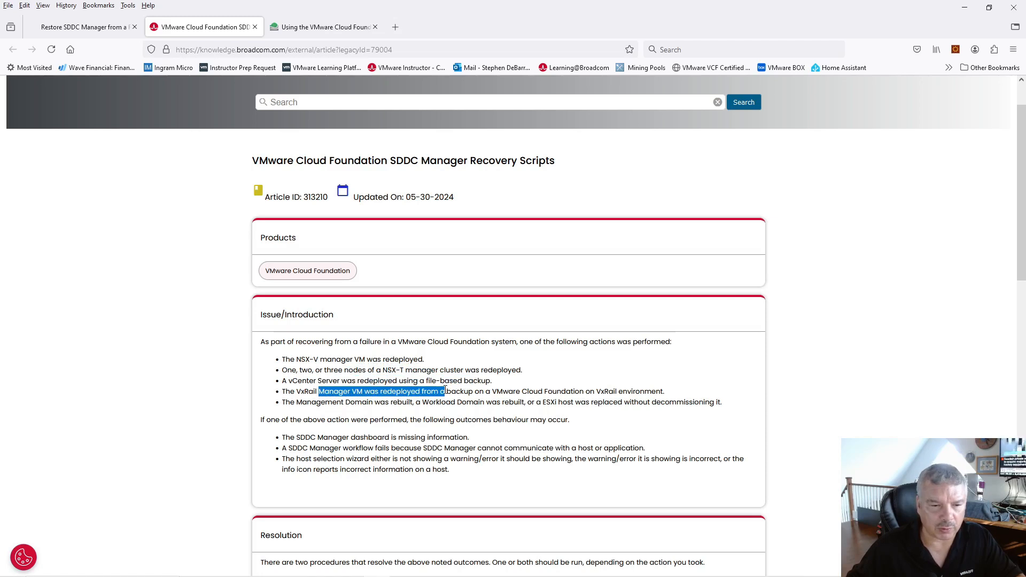
left_click_drag(343, 402, 735, 407)
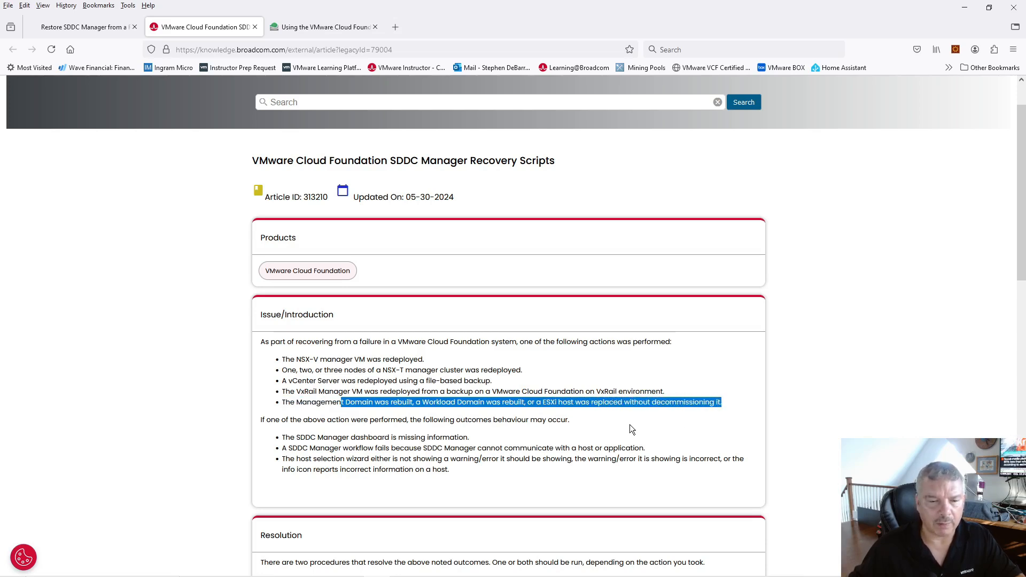
left_click_drag(384, 421, 541, 416)
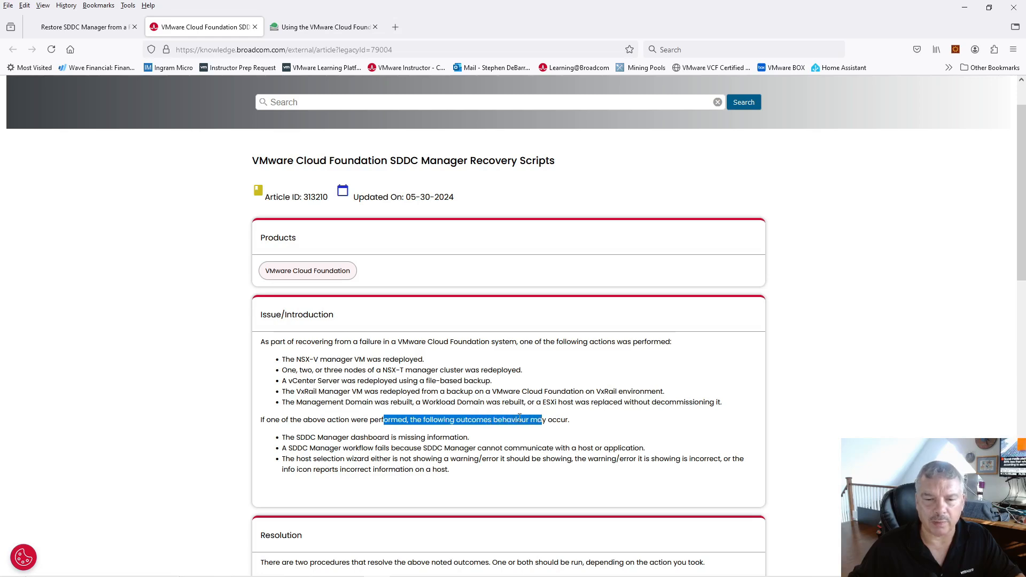
- Read through the Resolution and script version notes, then return toward the top of the article
scroll(421, 427, "down", 2)
left_click_drag(317, 382, 434, 384)
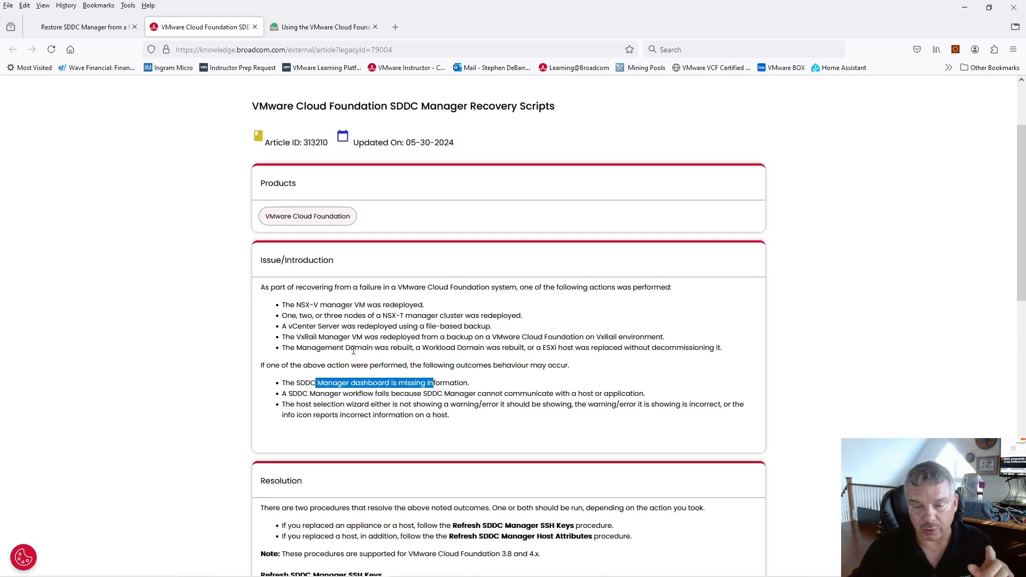
scroll(354, 357, "down", 3)
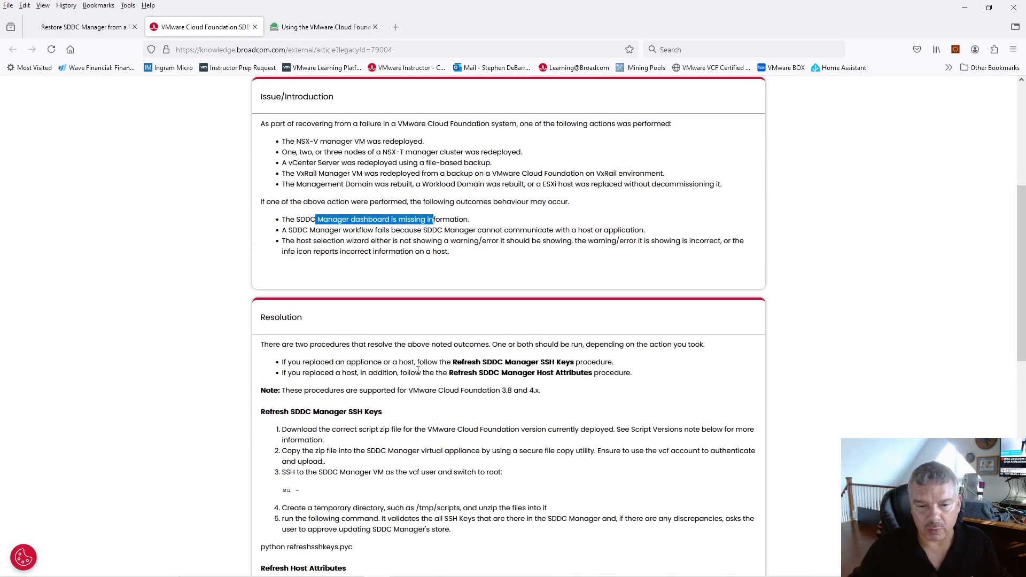
left_click_drag(457, 362, 554, 363)
scroll(413, 386, "down", 1)
scroll(414, 386, "down", 3)
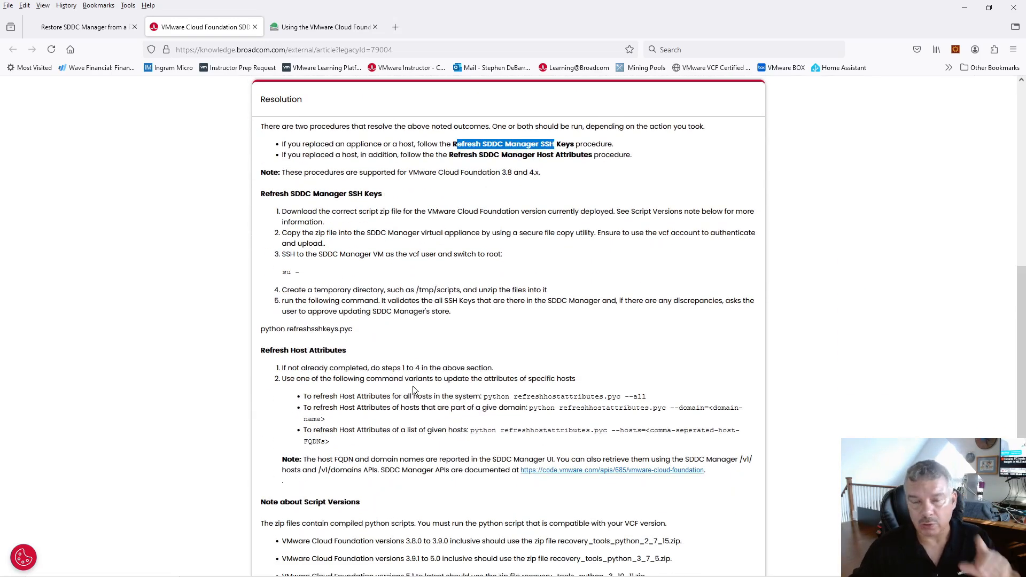
scroll(412, 386, "down", 1)
scroll(412, 391, "down", 1)
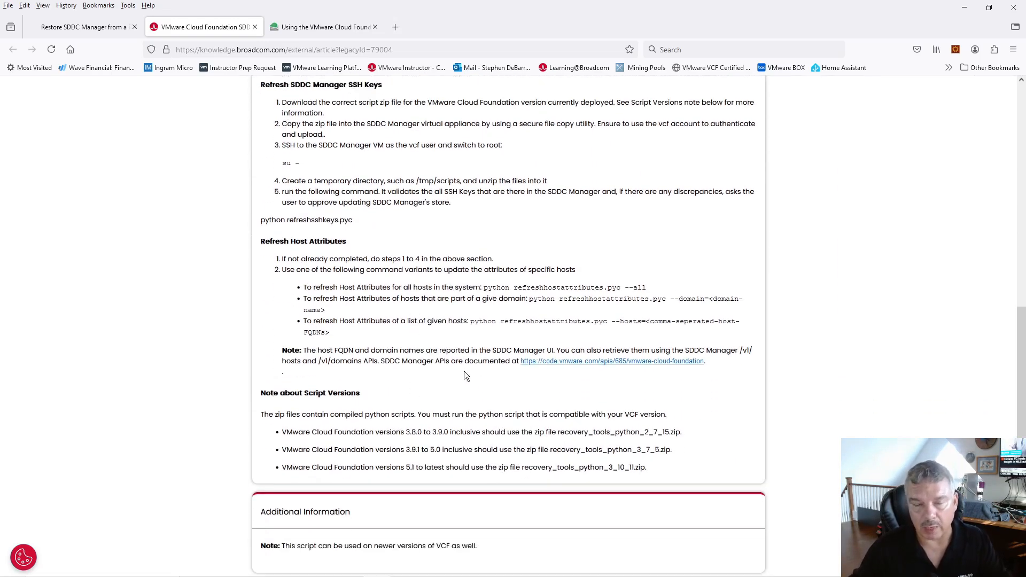
scroll(430, 360, "up", 9)
scroll(432, 354, "up", 2)
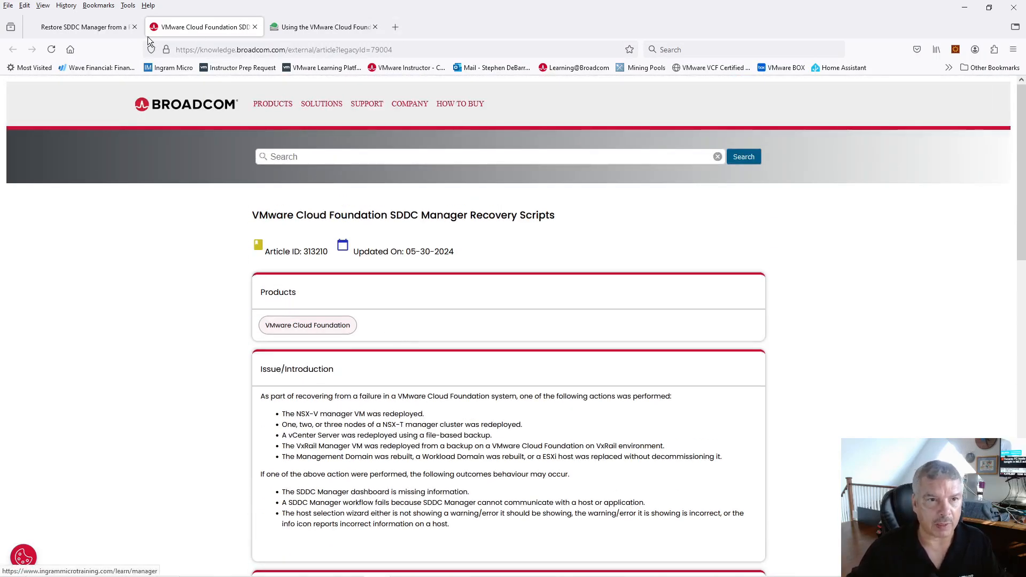
- Close the KB article, minimize the docs browser, and bring the vSphere Client window forward
left_click(255, 27)
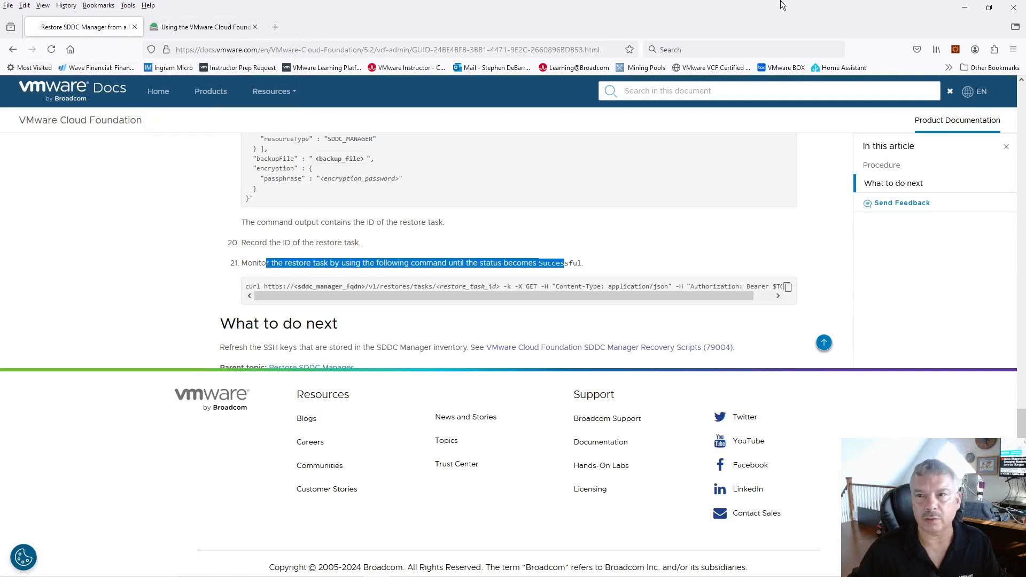
left_click(964, 7)
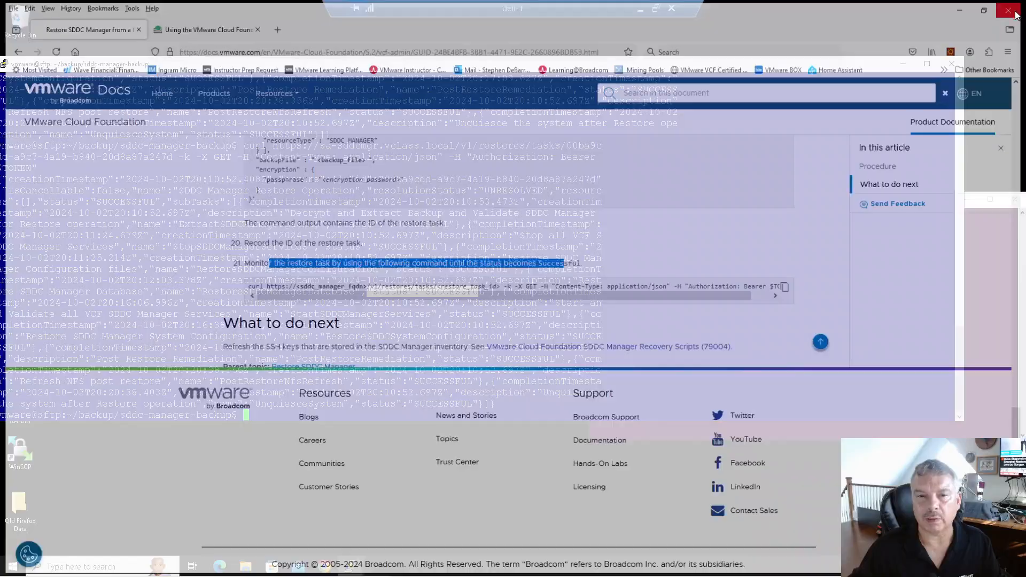
left_click(279, 297)
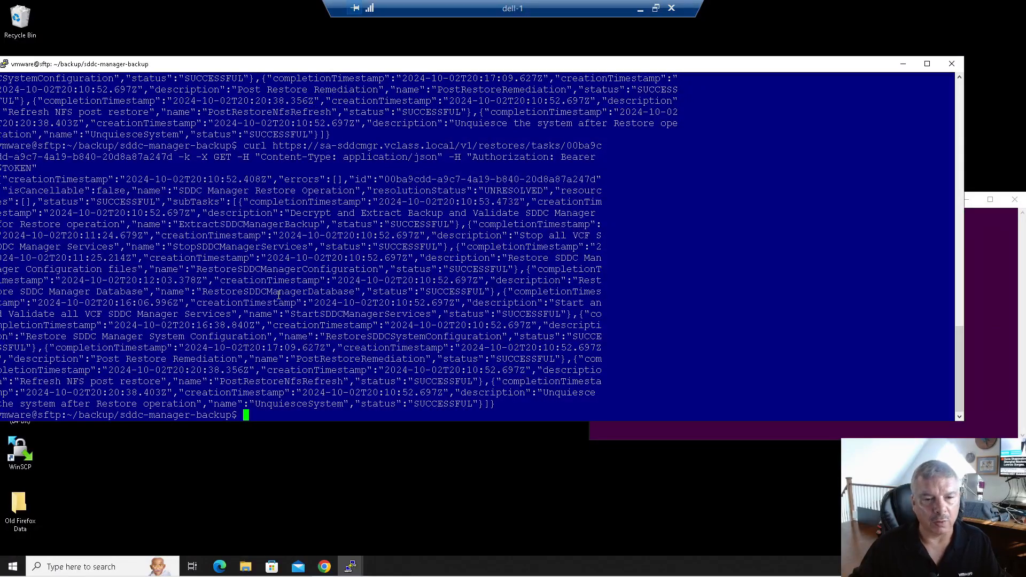
left_click(325, 568)
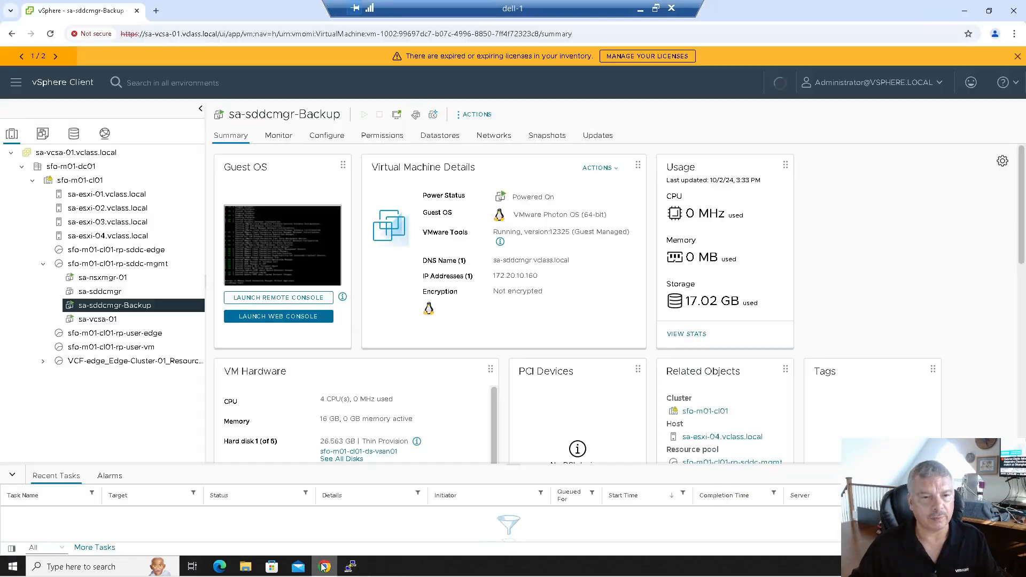
- Add a new empty tab beside the sa-sddcmgr-Backup VM summary tab
left_click(157, 10)
left_click(80, 11)
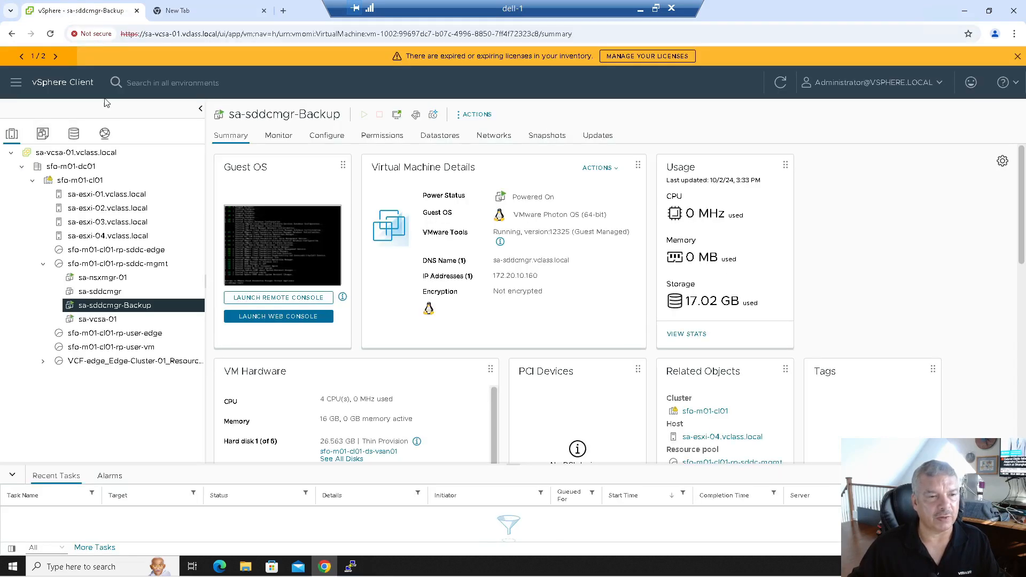
left_click(185, 11)
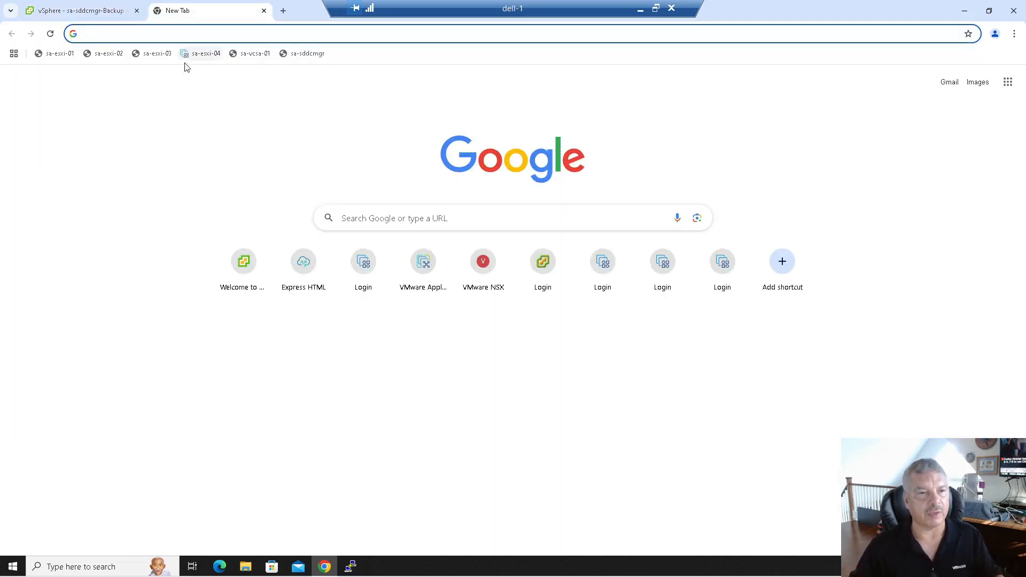
left_click(303, 53)
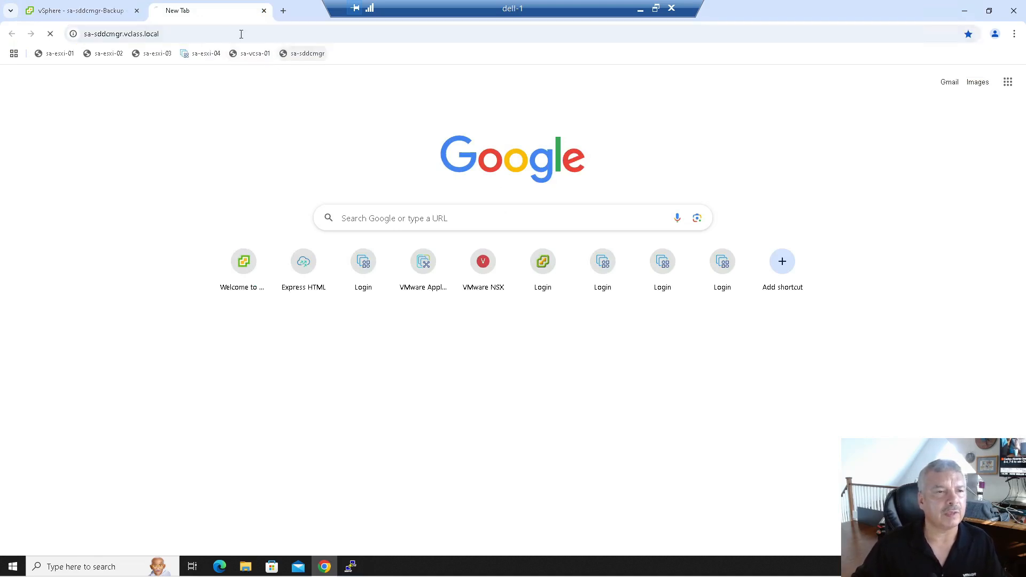
left_click(229, 33)
left_click(228, 34)
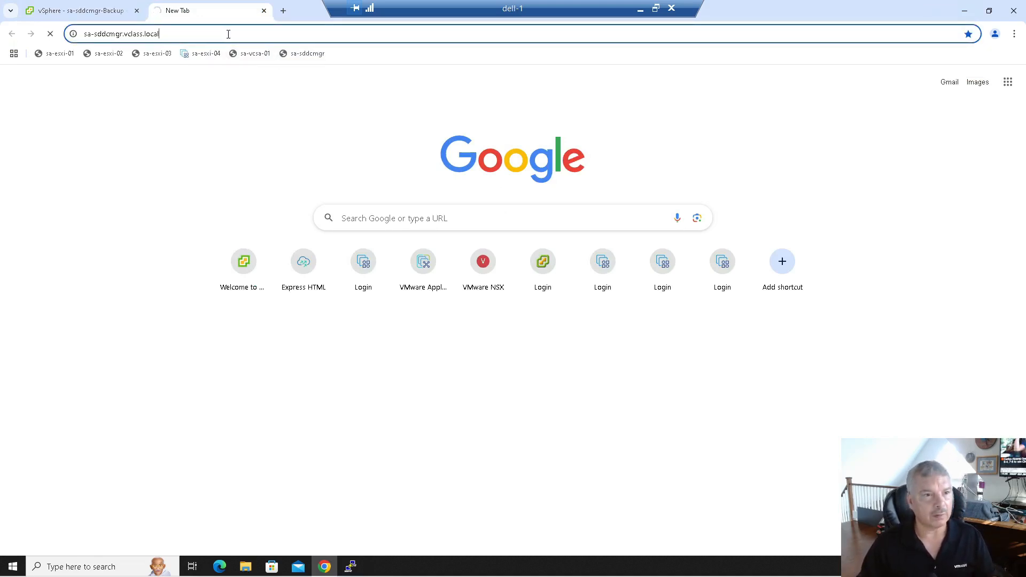
type("https://")
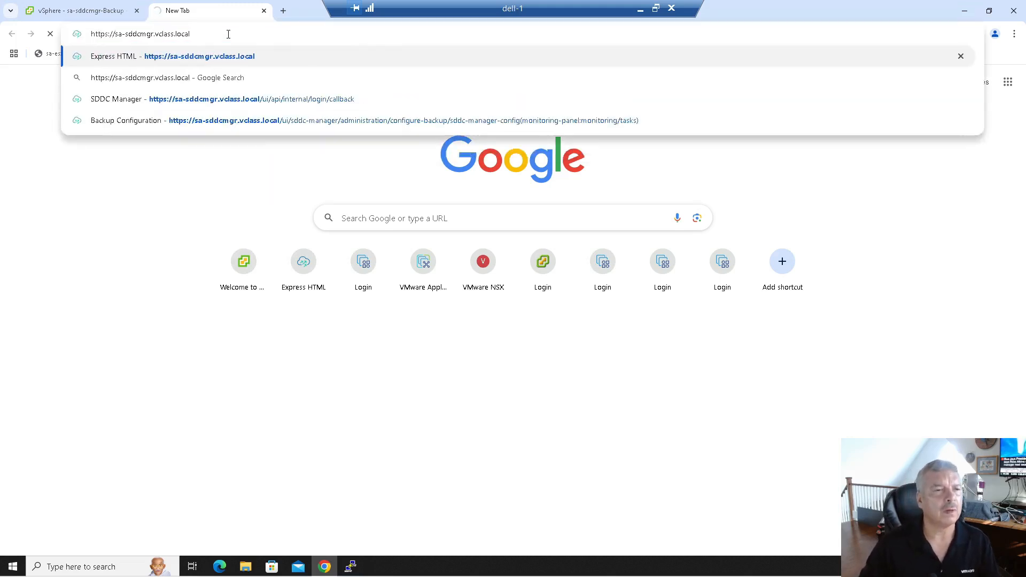
key("Return")
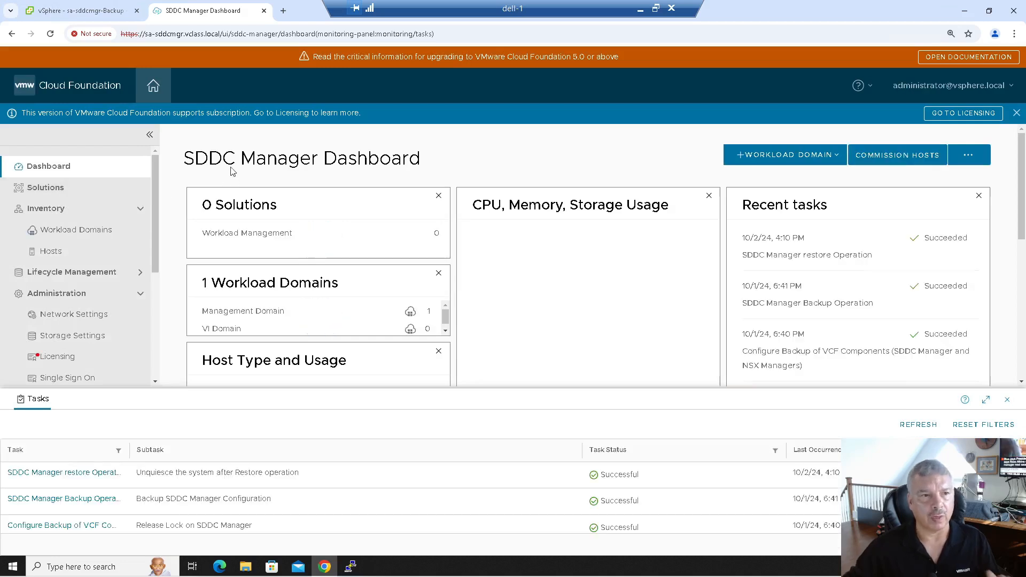
- Return to the SDDC Manager tab and minimize the Tasks panel to see the full dashboard
left_click(101, 12)
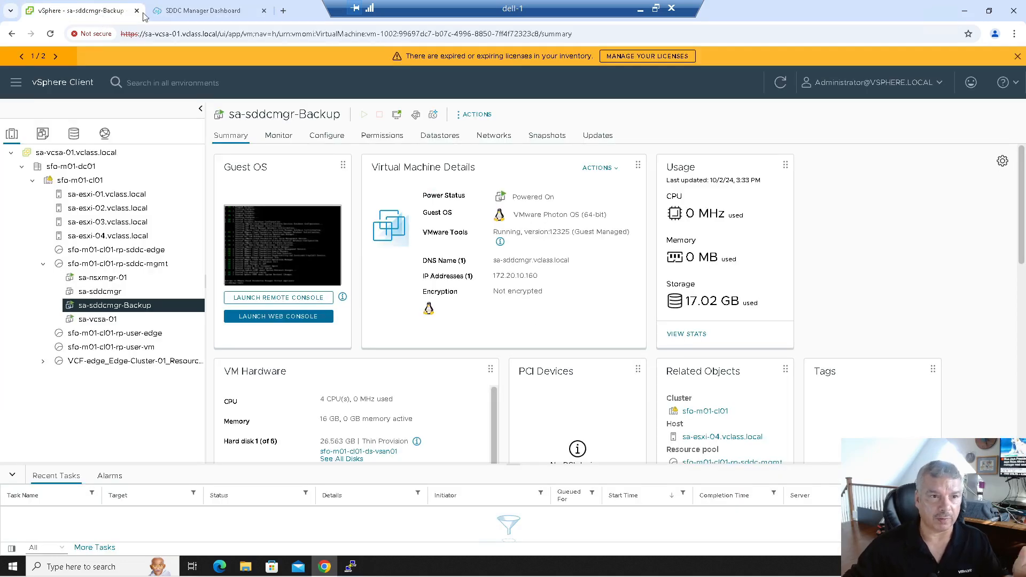
left_click(210, 13)
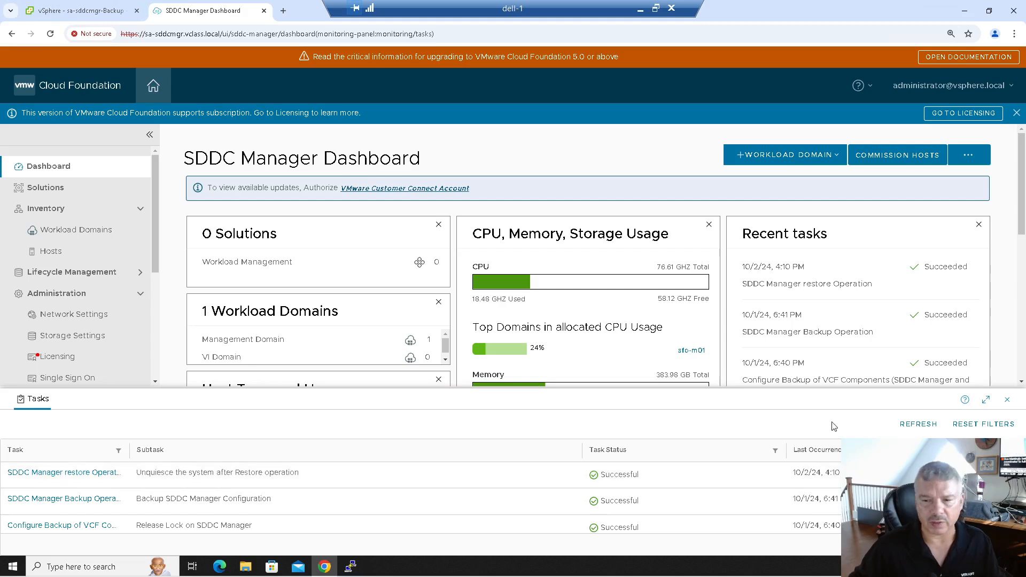
left_click(1008, 401)
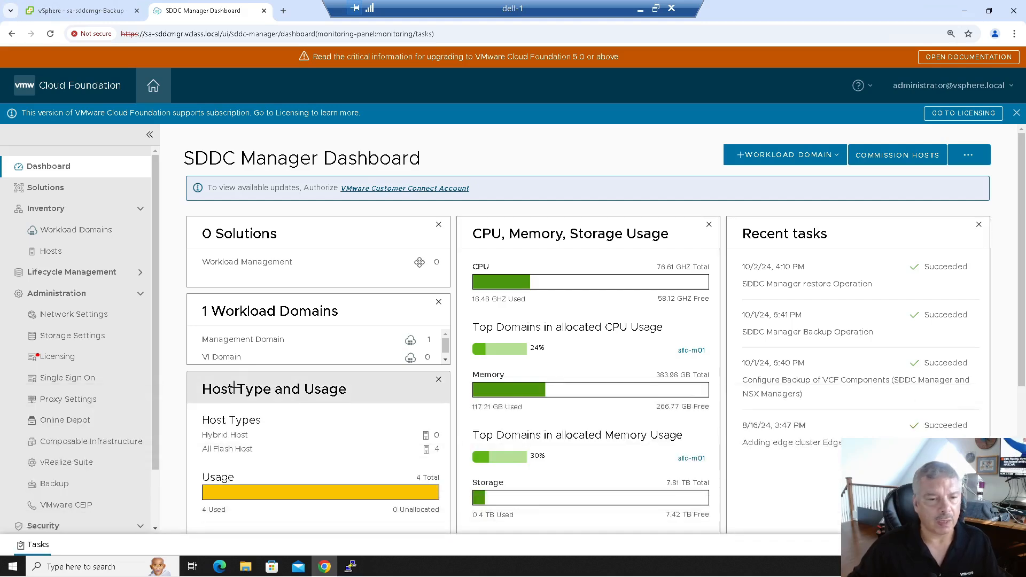
- Open sfo-m01 under Management Domain, check Edge Clusters and Services, and open its vCenter in a new tab
left_click(255, 341)
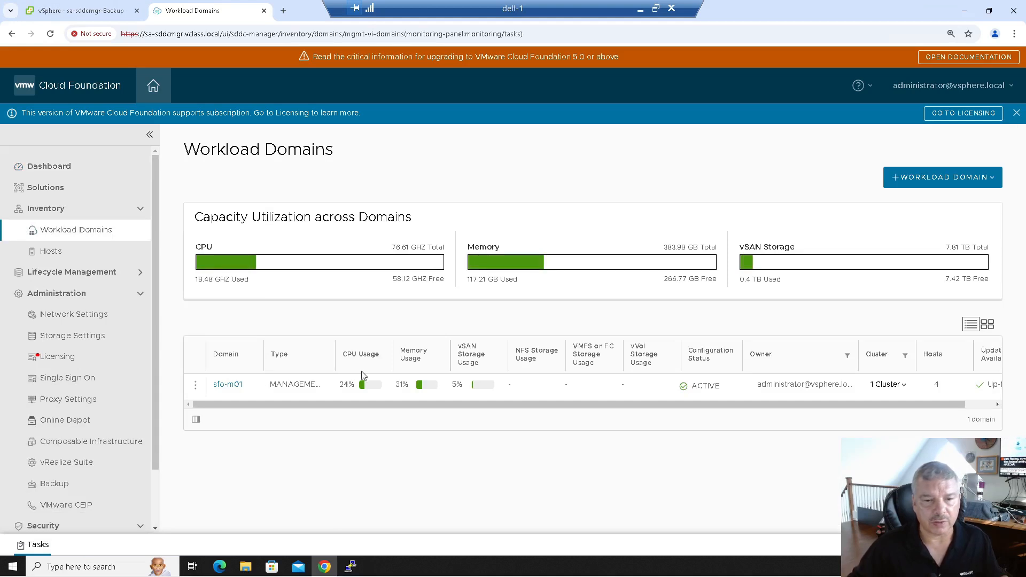
left_click(227, 385)
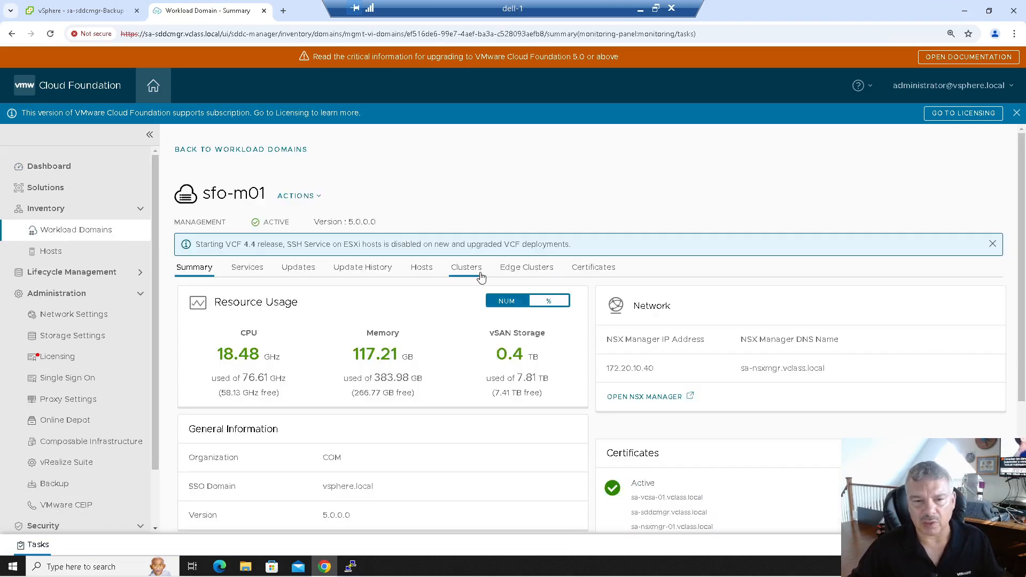
left_click(527, 270)
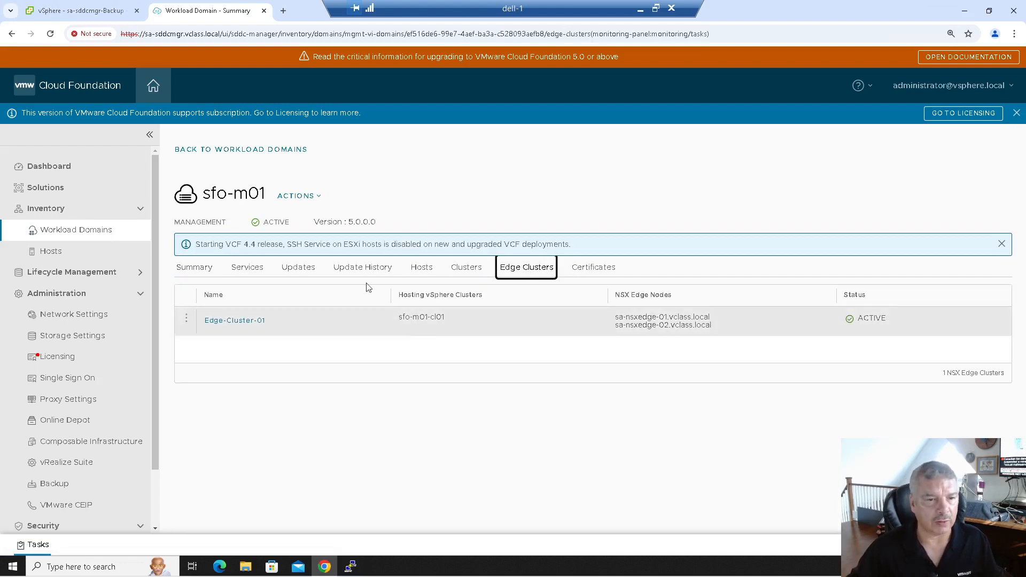
left_click(250, 270)
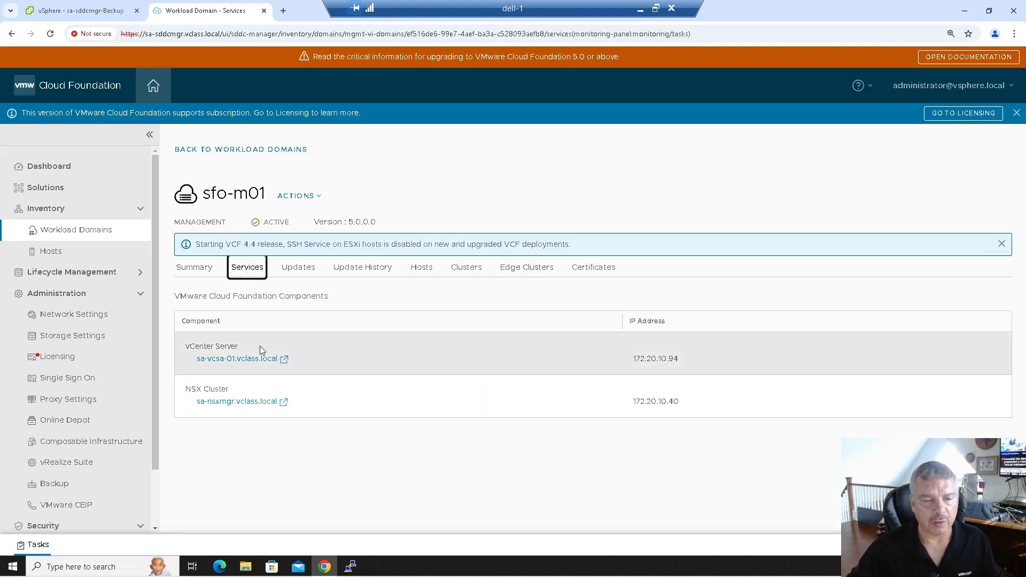
left_click(251, 359)
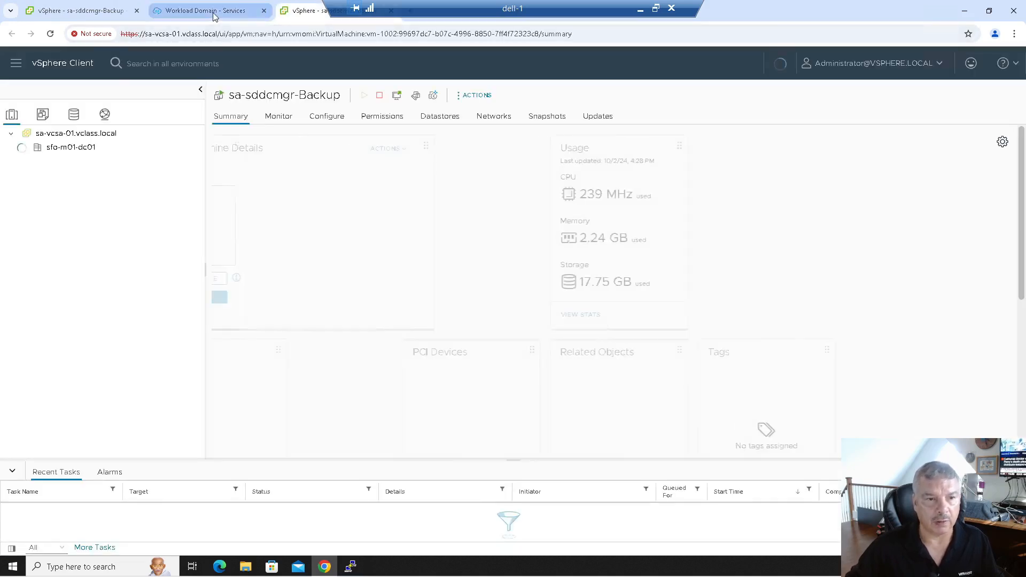
left_click(236, 16)
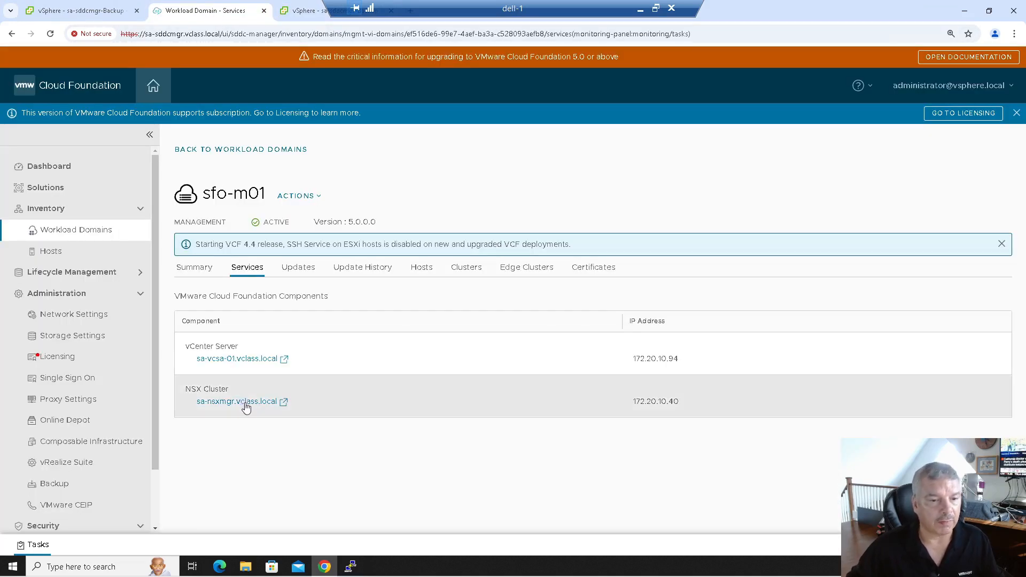
- Log in to NSX Manager at sa-nsxmgr.vclass.local with the username and password, then return to sfo-m01 Services
left_click(246, 402)
type("admin")
key("Tab")
type("VM")
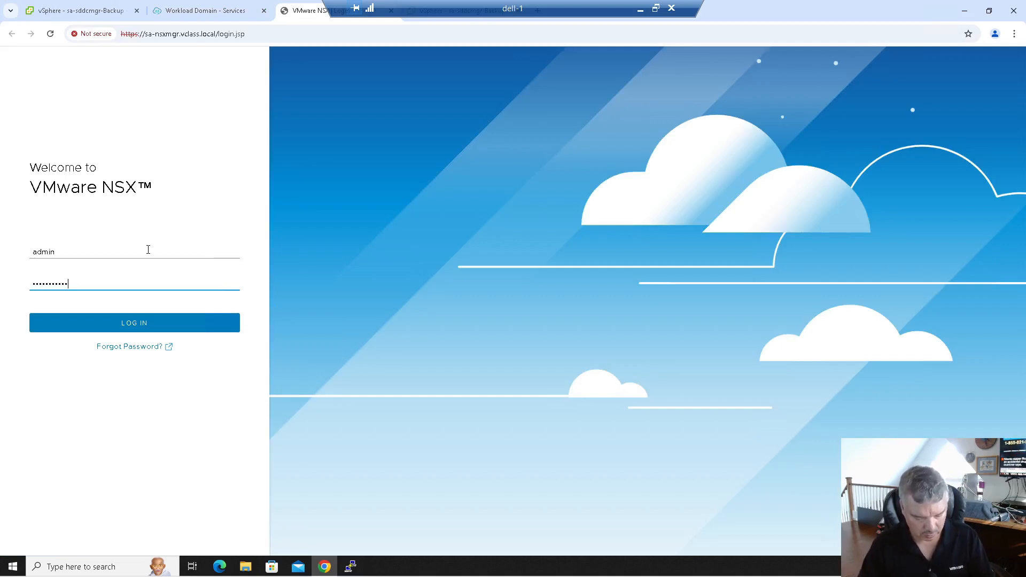
key("Return")
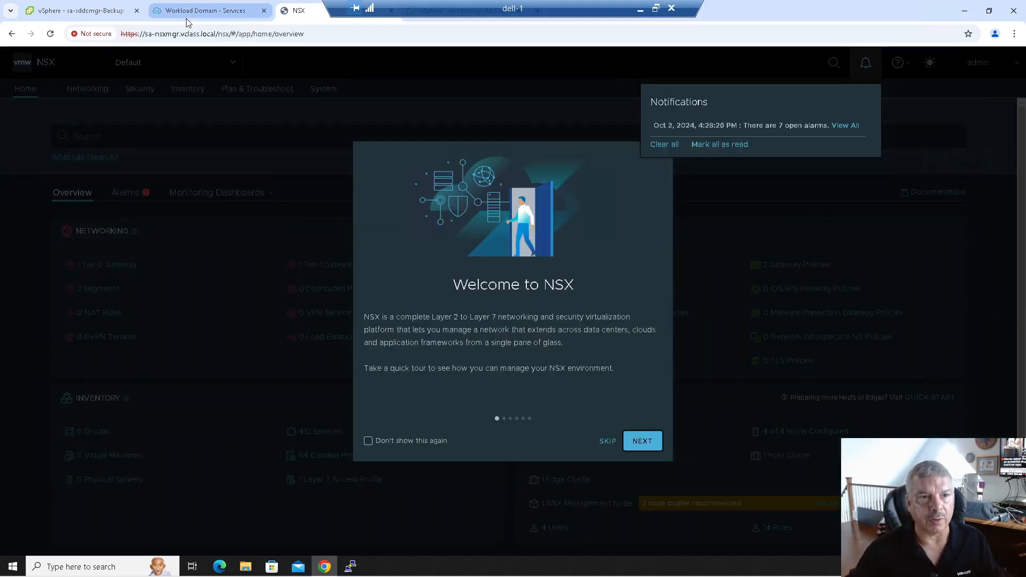
left_click(186, 16)
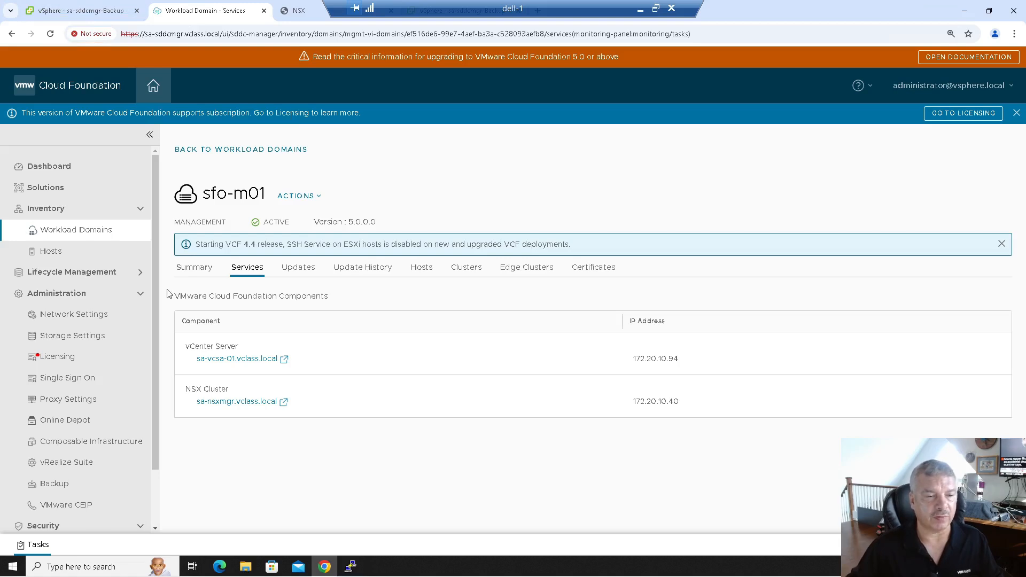